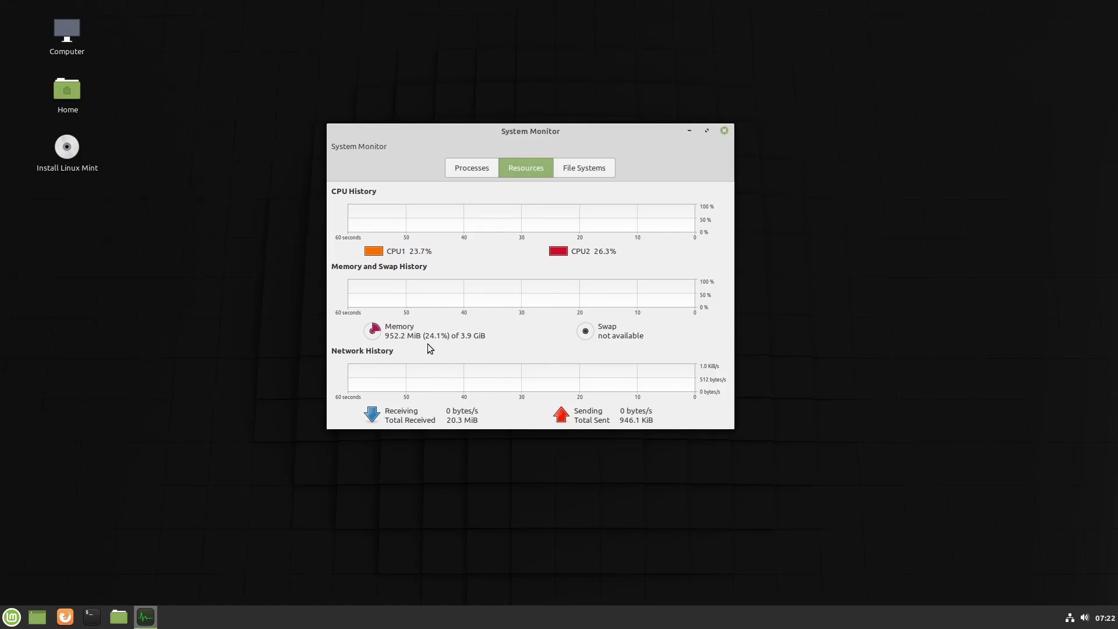
Close the System Monitor and look through the applications listed under Administration and Preferences
{"action": "left_click", "coordinate": [725, 131]}
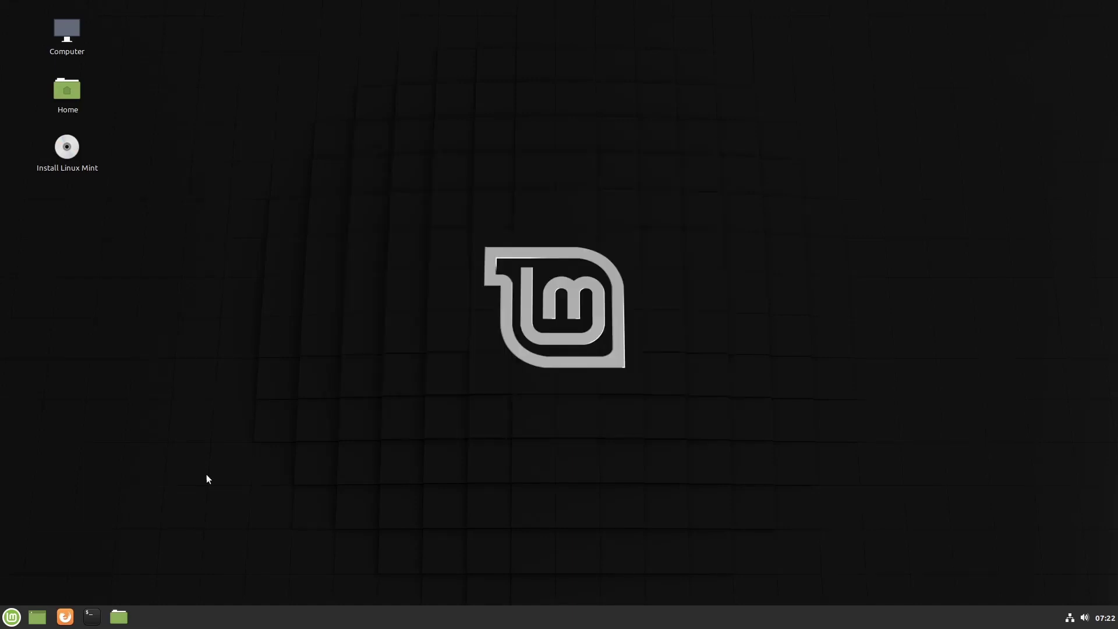
{"action": "left_click", "coordinate": [22, 611]}
{"action": "mouse_move", "coordinate": [114, 459]}
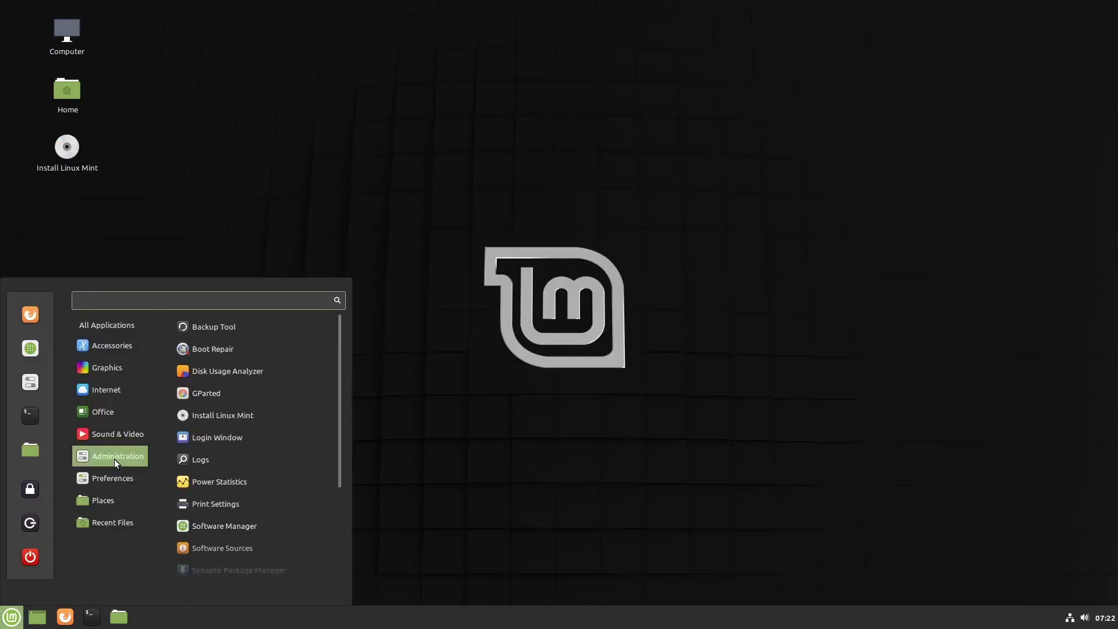
{"action": "scroll", "coordinate": [246, 442], "scroll_direction": "down", "scroll_amount": 5}
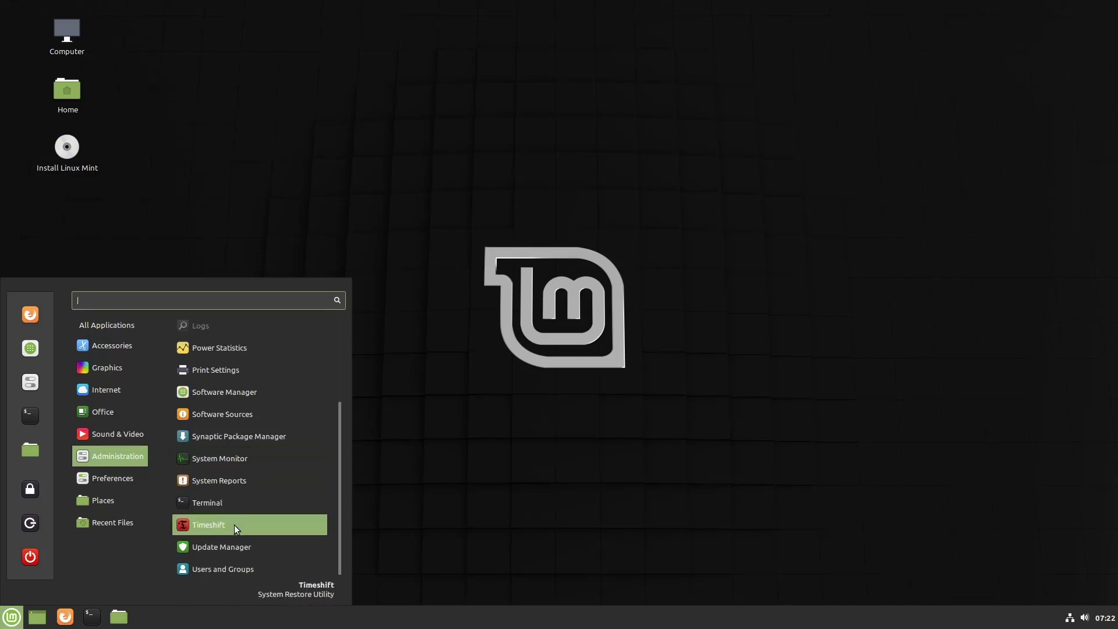
{"action": "scroll", "coordinate": [260, 395], "scroll_direction": "up", "scroll_amount": 5}
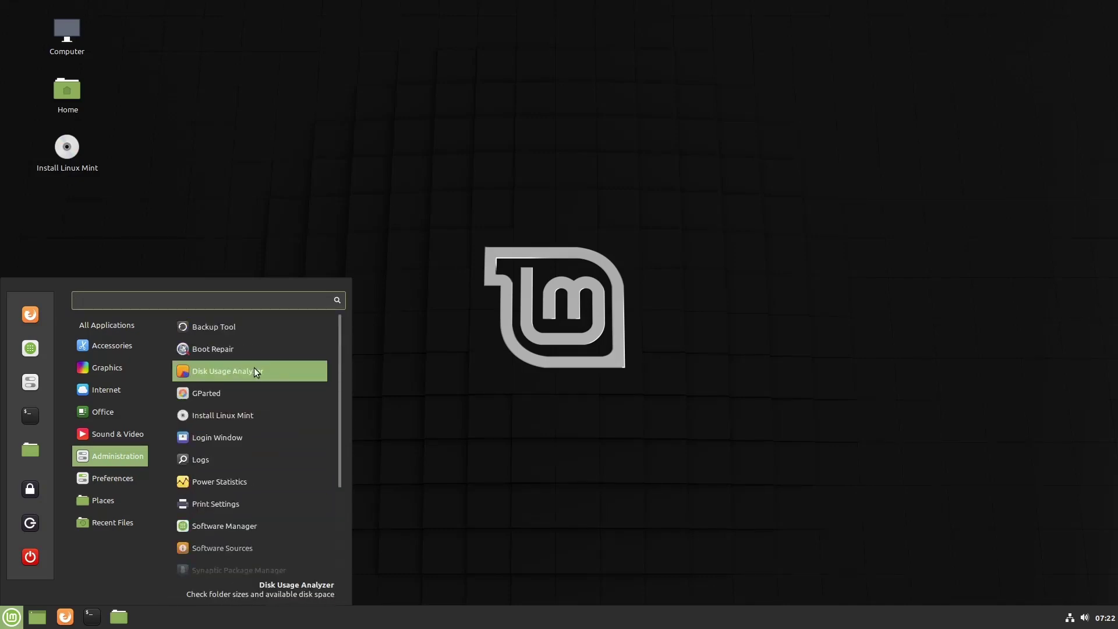
{"action": "scroll", "coordinate": [239, 445], "scroll_direction": "down", "scroll_amount": 5}
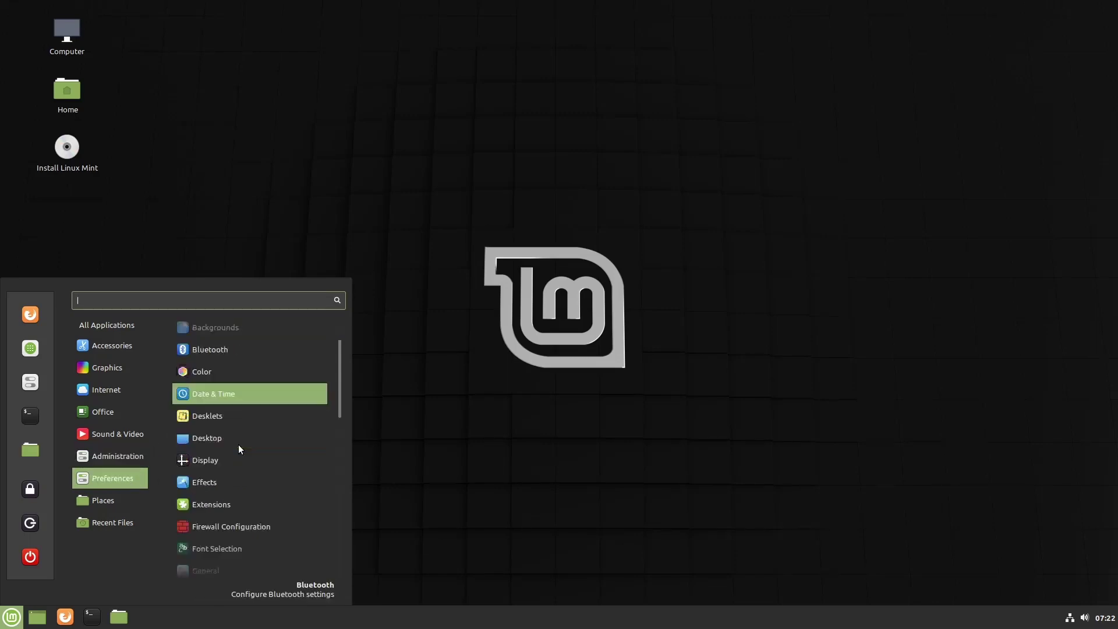
{"action": "mouse_move", "coordinate": [110, 503]}
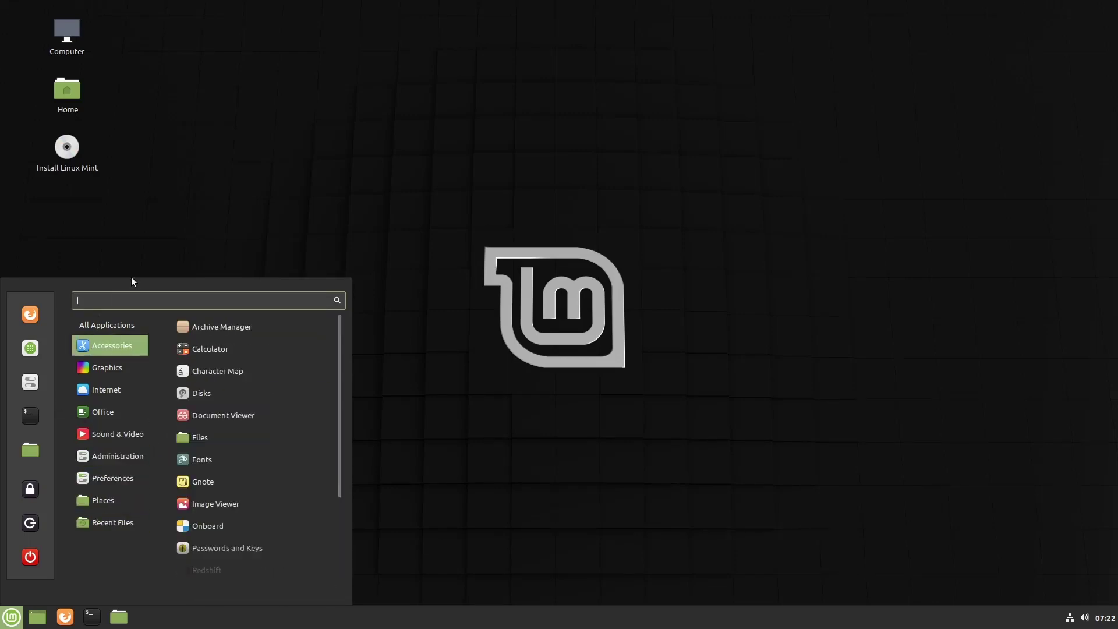
Open System Settings and look through its categories of settings modules
{"action": "left_click", "coordinate": [33, 382]}
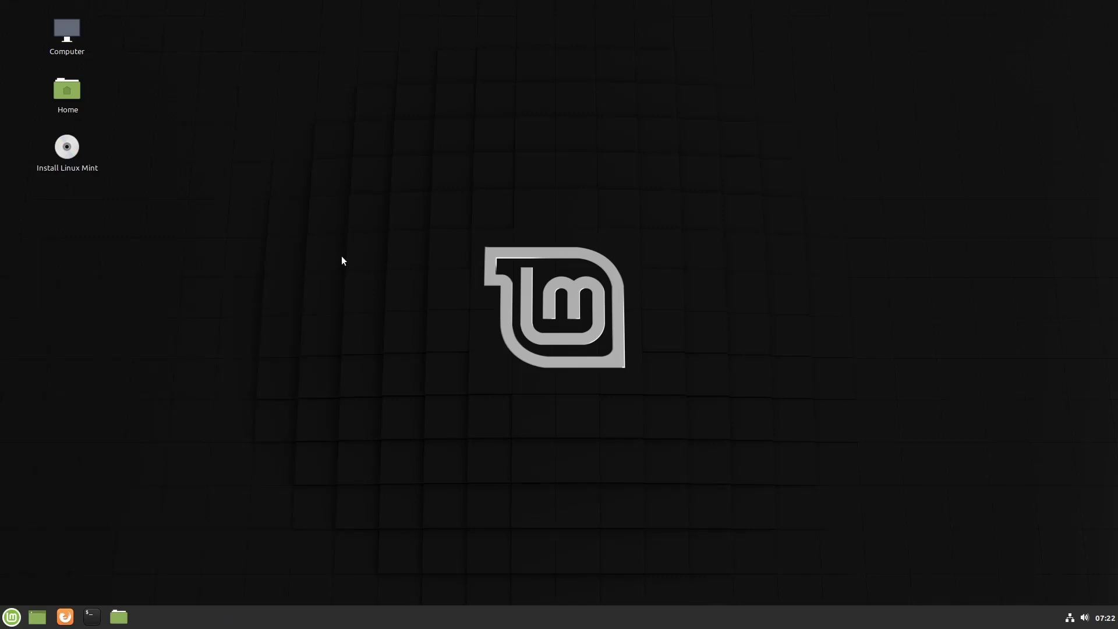
{"action": "left_click_drag", "start_coordinate": [509, 139], "coordinate": [557, 101]}
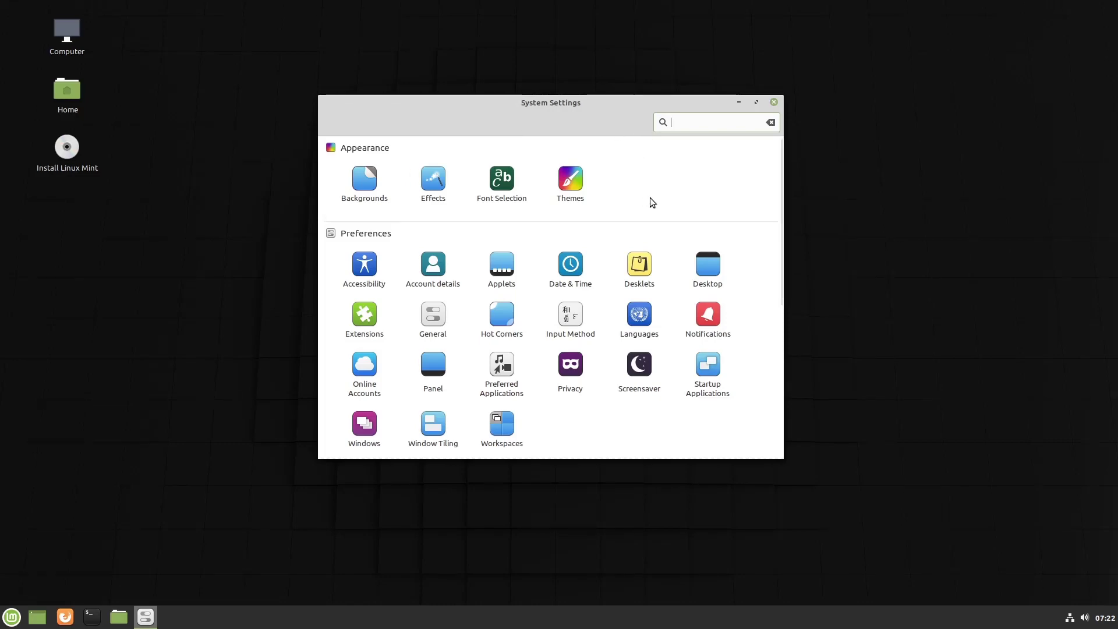
{"action": "scroll", "coordinate": [650, 199], "scroll_direction": "down", "scroll_amount": 3}
{"action": "scroll", "coordinate": [651, 198], "scroll_direction": "up", "scroll_amount": 3}
{"action": "scroll", "coordinate": [651, 198], "scroll_direction": "down", "scroll_amount": 5}
{"action": "scroll", "coordinate": [649, 197], "scroll_direction": "up", "scroll_amount": 5}
{"action": "left_click", "coordinate": [12, 617]}
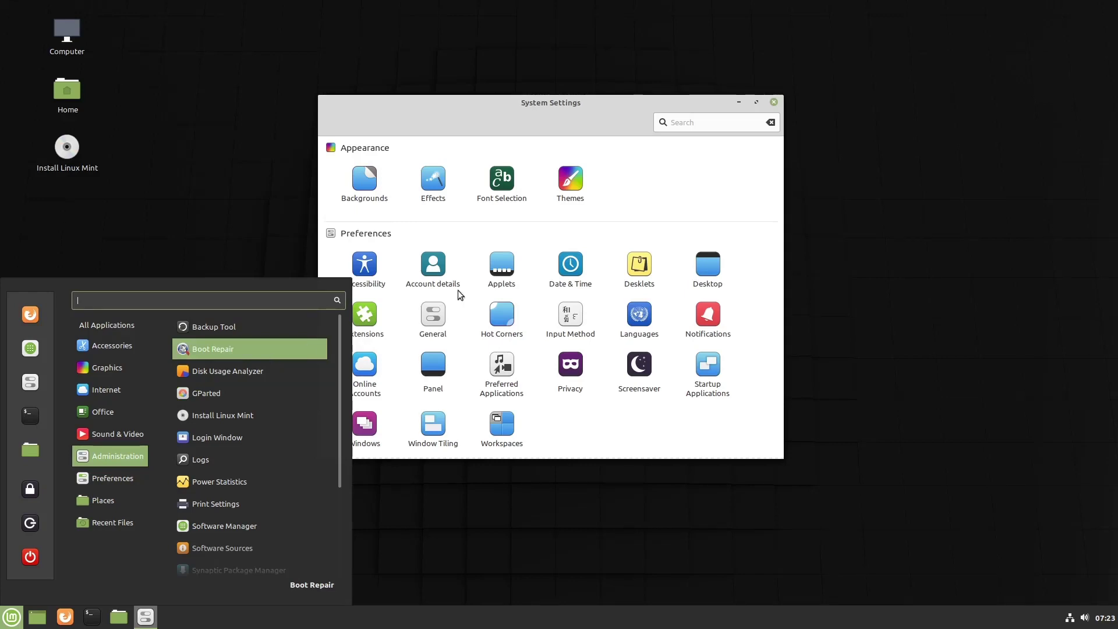
{"action": "left_click", "coordinate": [687, 188]}
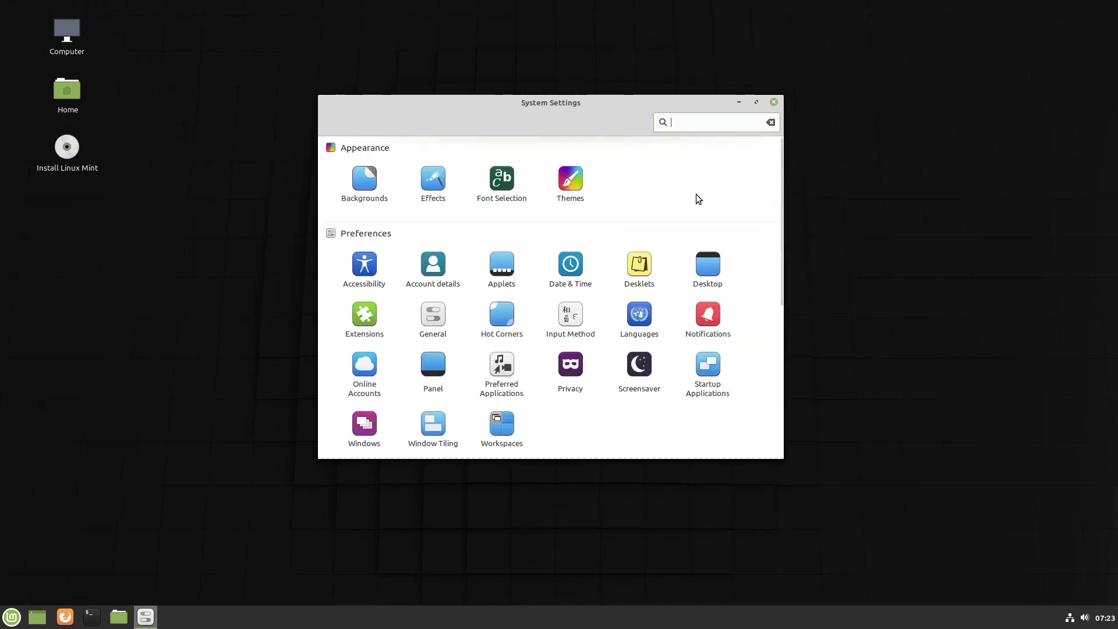
{"action": "left_click_drag", "start_coordinate": [516, 104], "coordinate": [495, 97]}
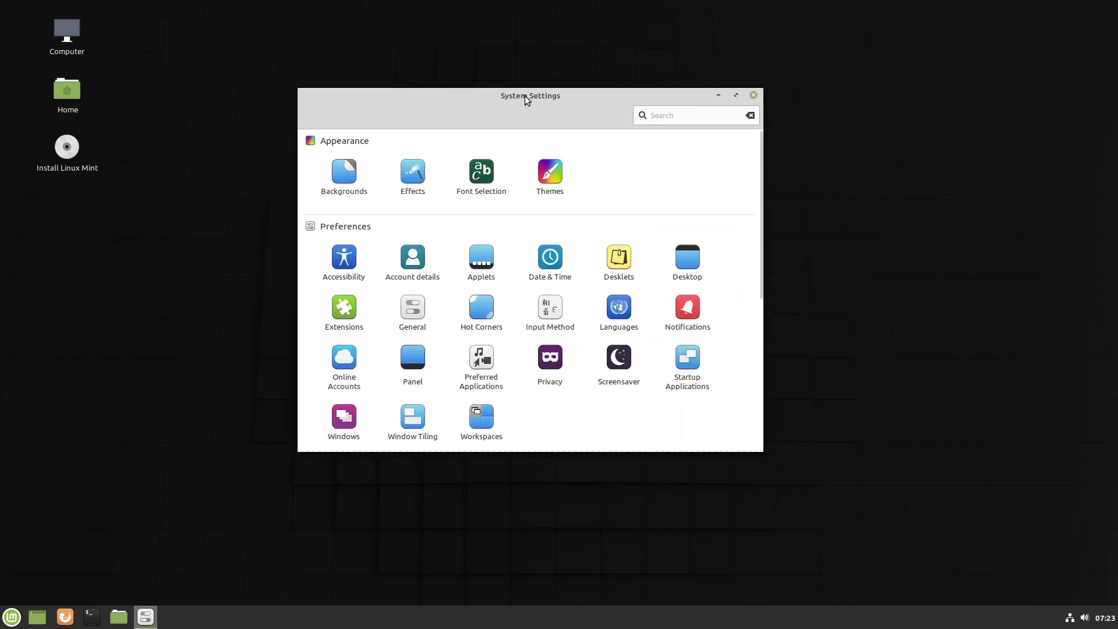
{"action": "scroll", "coordinate": [694, 375], "scroll_direction": "down", "scroll_amount": 5}
{"action": "scroll", "coordinate": [693, 372], "scroll_direction": "up", "scroll_amount": 5}
Open the System Info page from the Hardware settings to view the system's specifications
{"action": "left_click_drag", "start_coordinate": [542, 114], "coordinate": [490, 83]}
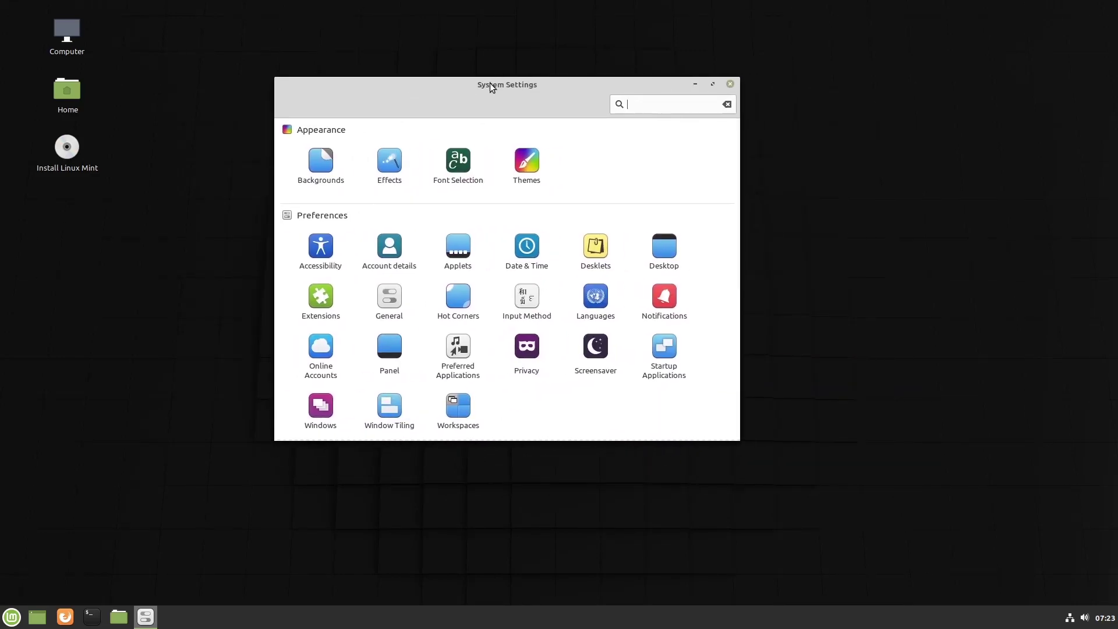
{"action": "scroll", "coordinate": [643, 166], "scroll_direction": "down", "scroll_amount": 5}
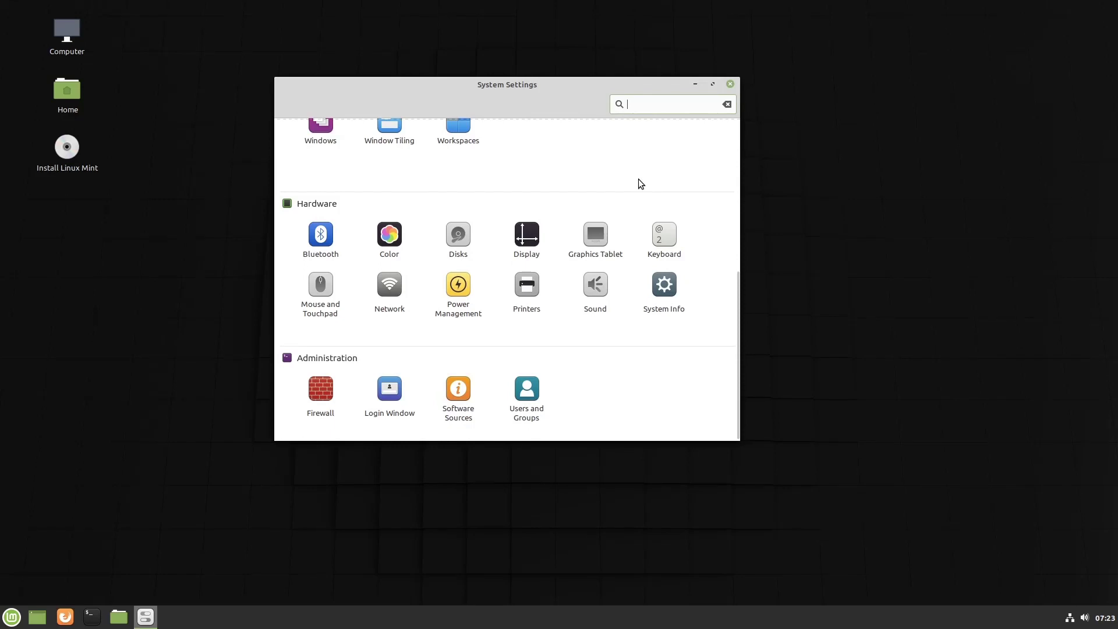
{"action": "left_click", "coordinate": [664, 284]}
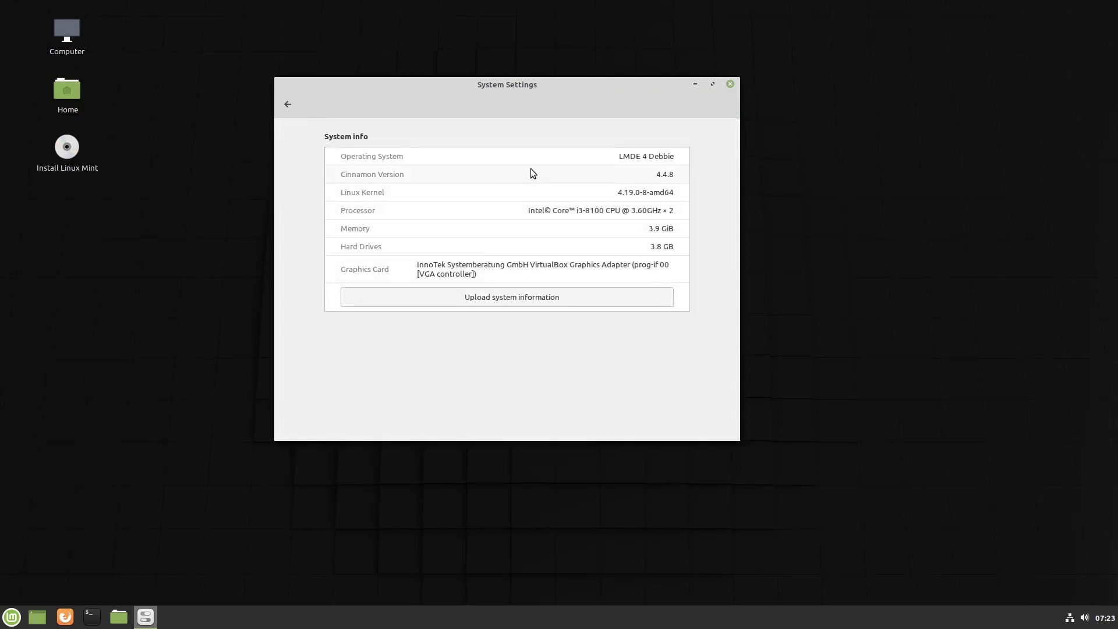
{"action": "left_click", "coordinate": [13, 617]}
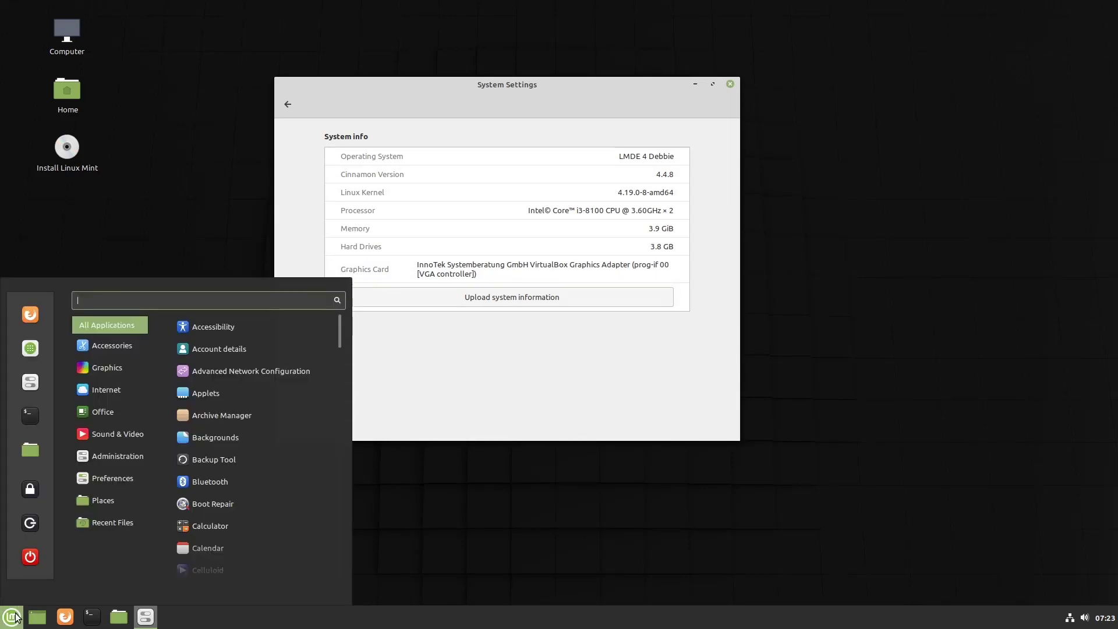
{"action": "mouse_move", "coordinate": [134, 368]}
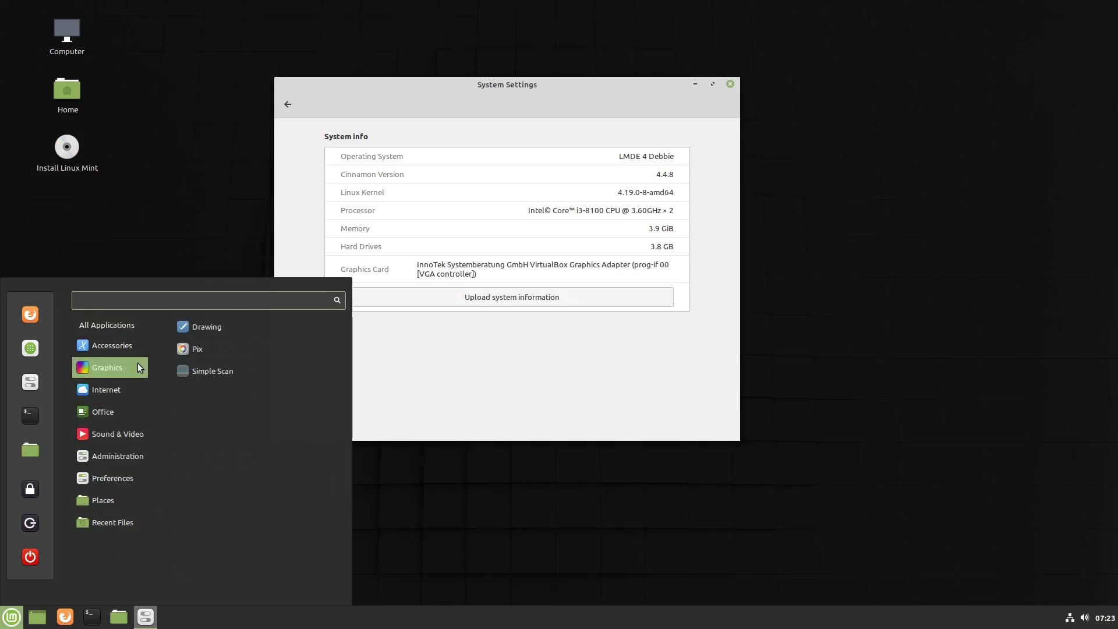
{"action": "left_click", "coordinate": [289, 100]}
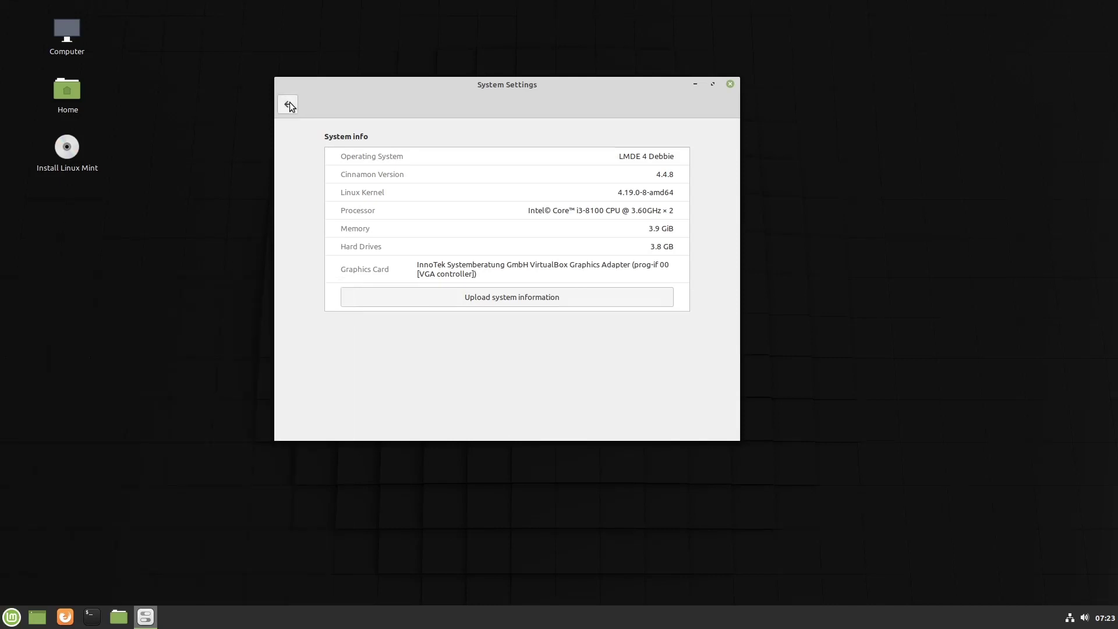
{"action": "left_click", "coordinate": [12, 616]}
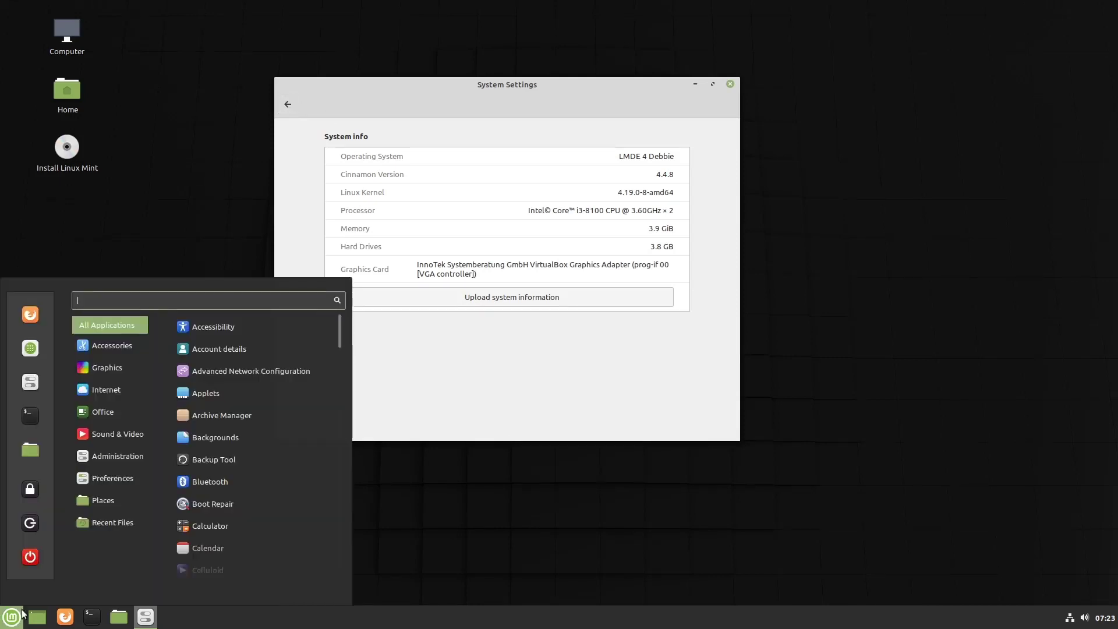
{"action": "left_click", "coordinate": [495, 139]}
{"action": "left_click_drag", "start_coordinate": [504, 100], "coordinate": [495, 111]}
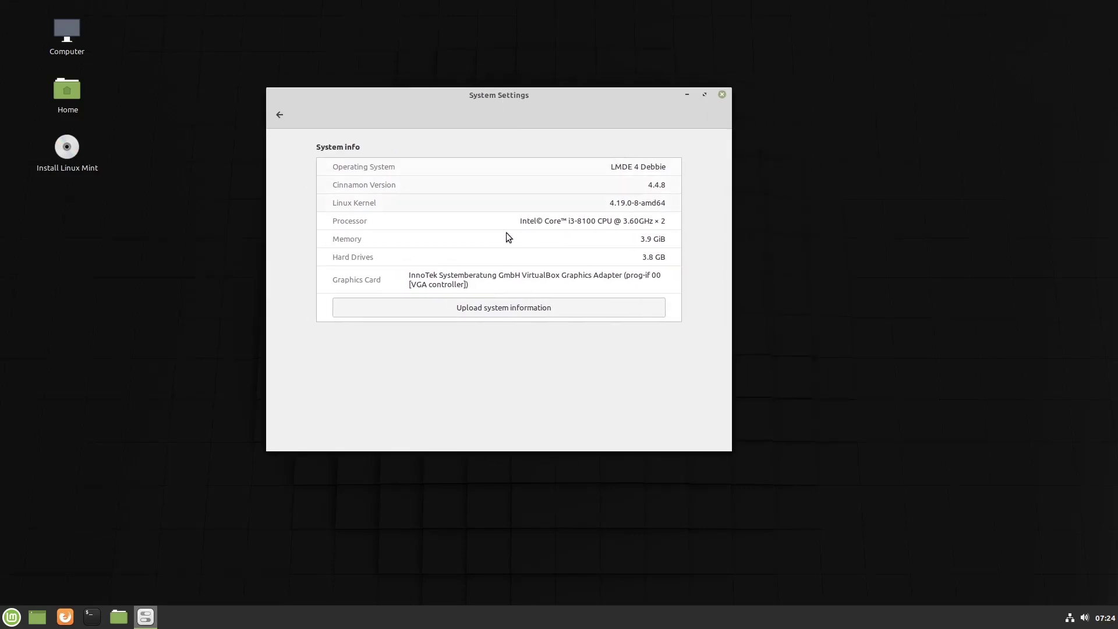
{"action": "left_click", "coordinate": [9, 620]}
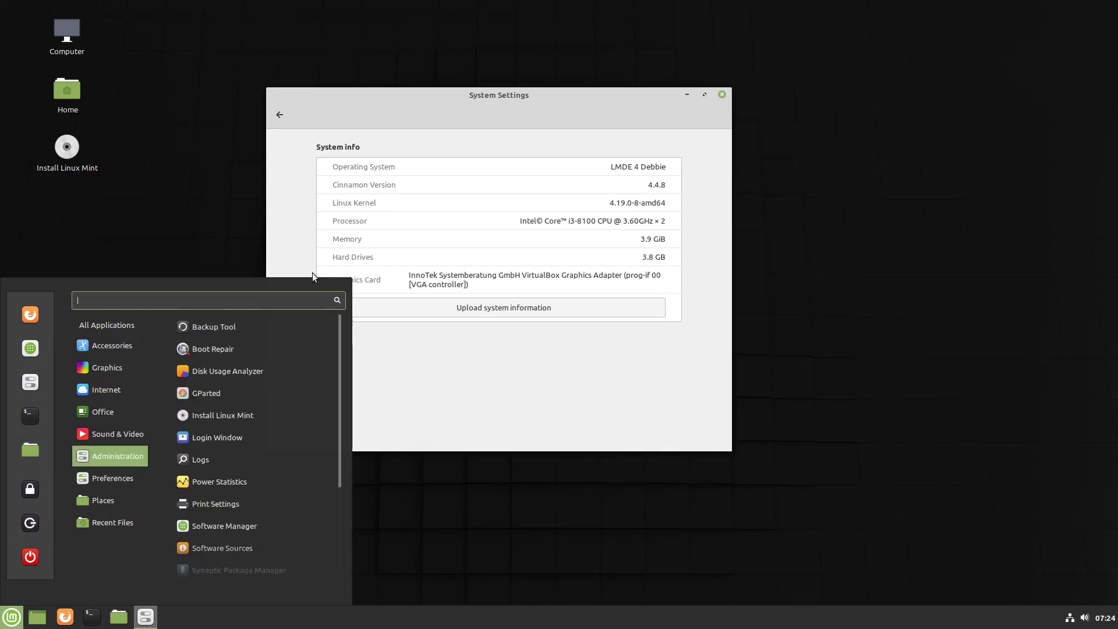
{"action": "left_click", "coordinate": [507, 145]}
{"action": "left_click_drag", "start_coordinate": [492, 93], "coordinate": [520, 100]}
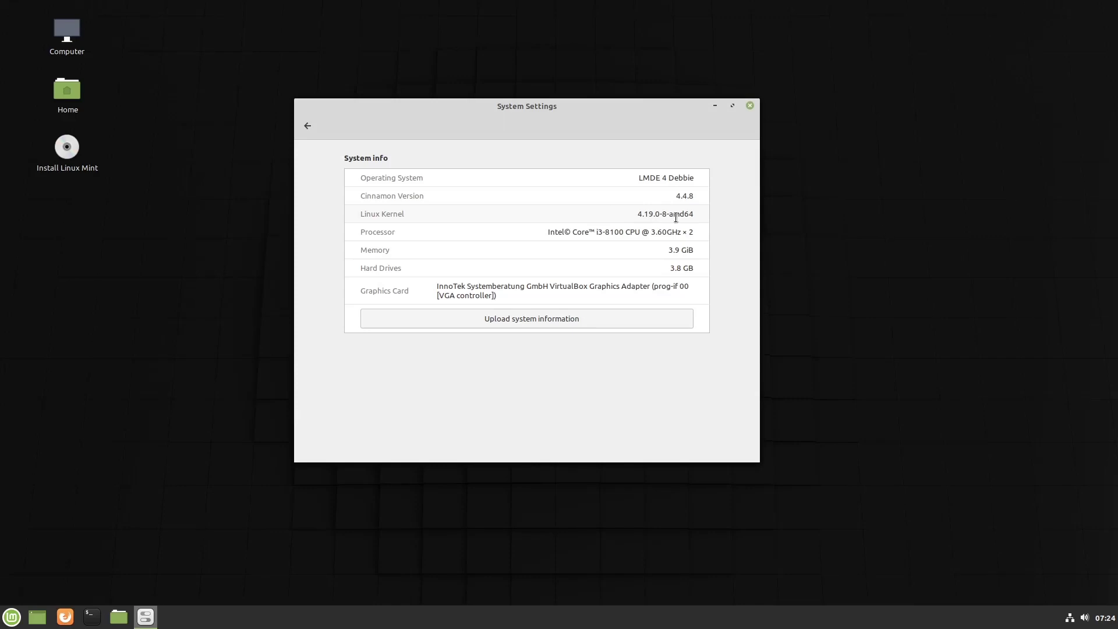
Leave System Info and open the Themes page among the Appearance settings
{"action": "left_click", "coordinate": [308, 127]}
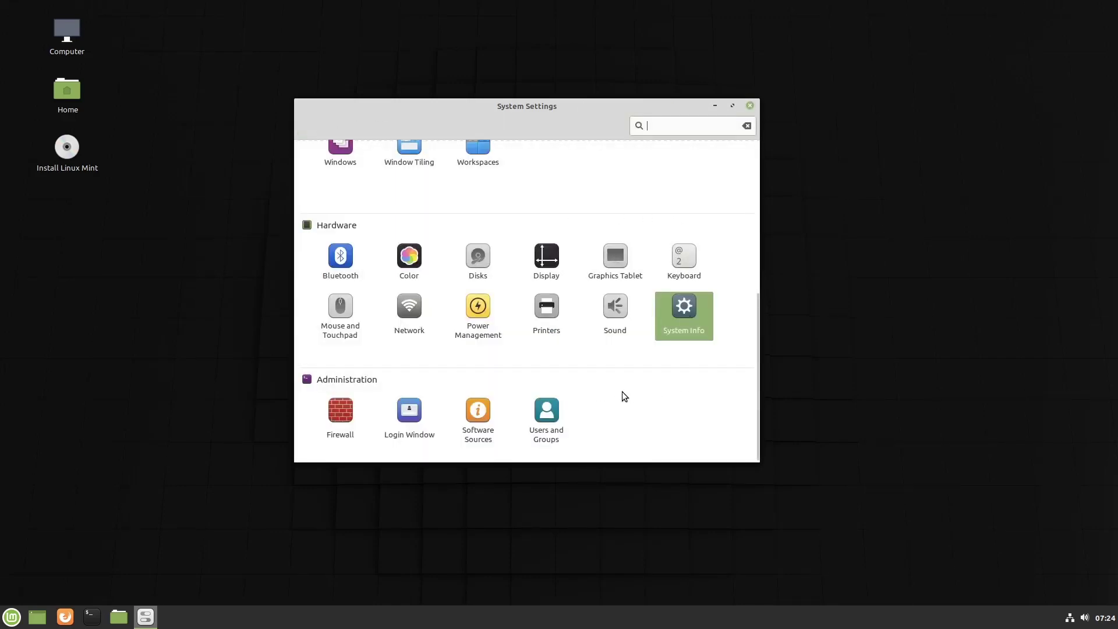
{"action": "scroll", "coordinate": [621, 394], "scroll_direction": "up", "scroll_amount": 5}
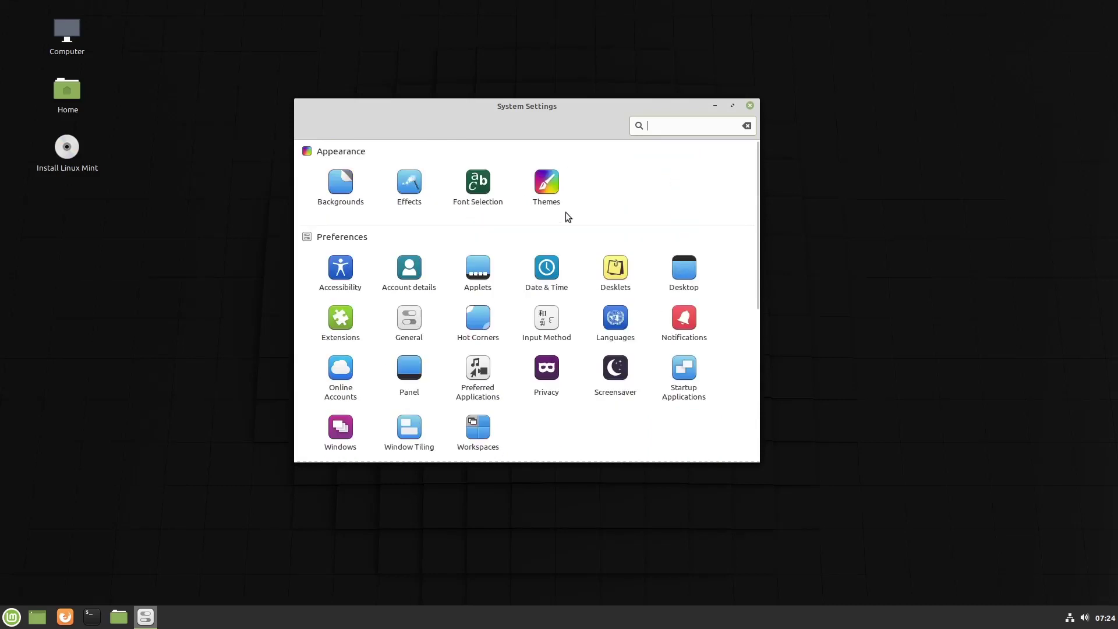
{"action": "left_click", "coordinate": [551, 181]}
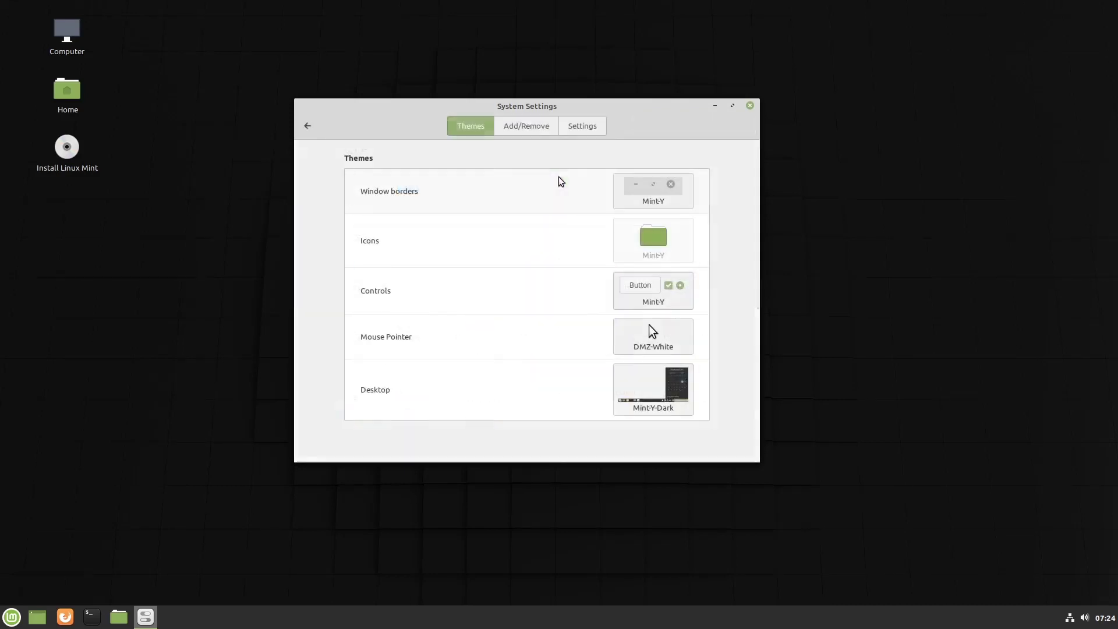
Examine the theme choices offered for window borders, icons, controls, mouse pointer and desktop
{"action": "left_click", "coordinate": [637, 205]}
{"action": "left_click", "coordinate": [637, 217]}
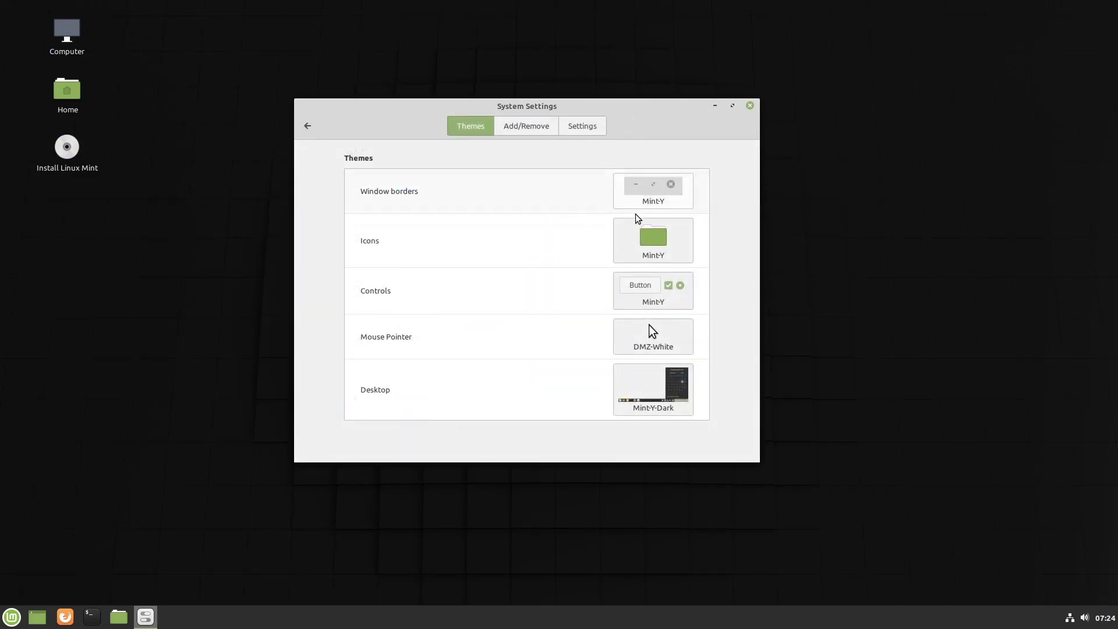
{"action": "left_click", "coordinate": [640, 236]}
{"action": "left_click", "coordinate": [640, 235]}
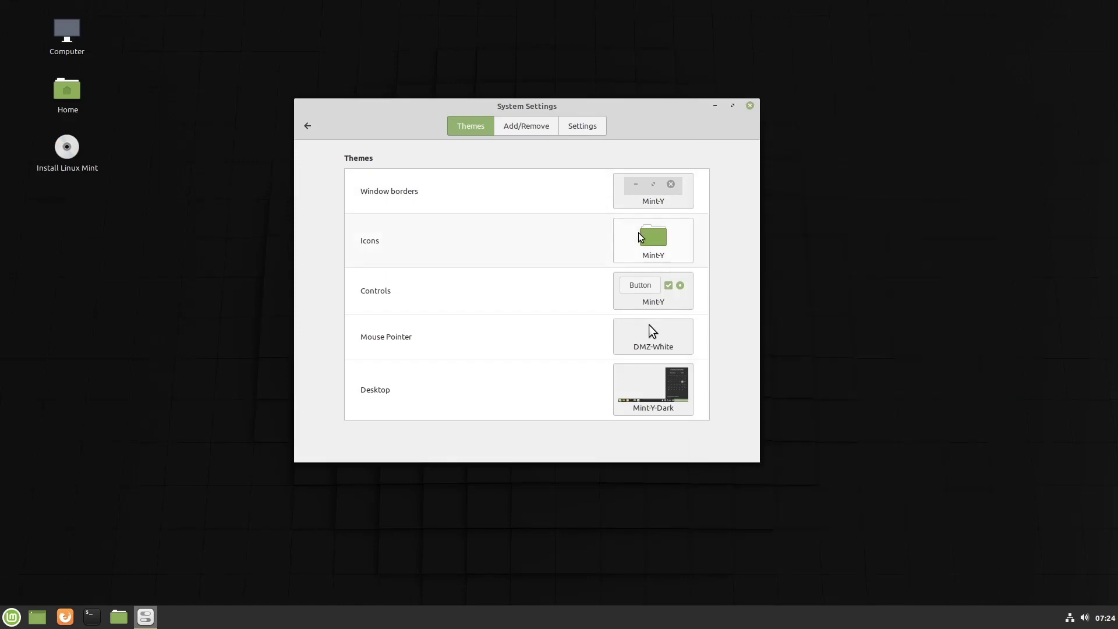
{"action": "left_click", "coordinate": [642, 289]}
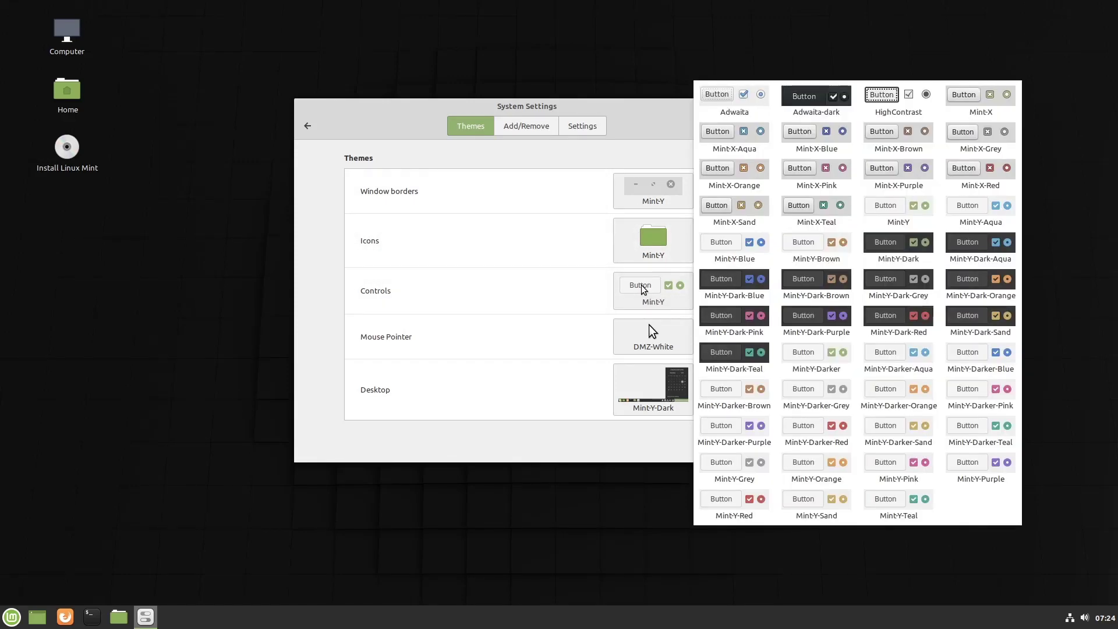
{"action": "left_click", "coordinate": [647, 335]}
{"action": "left_click", "coordinate": [647, 335]}
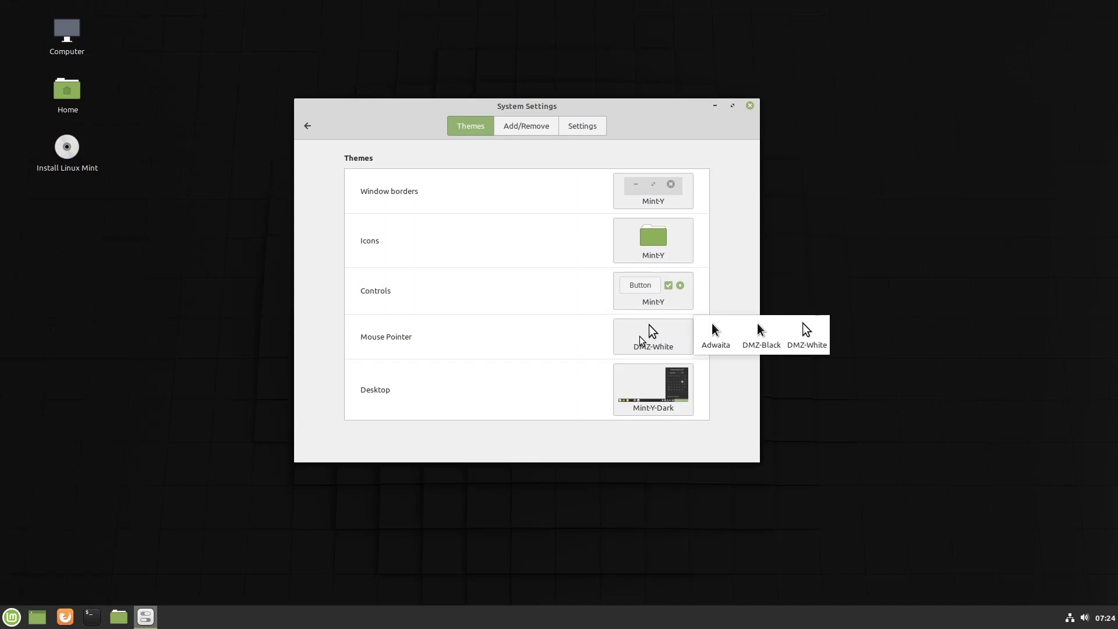
{"action": "left_click", "coordinate": [637, 391]}
{"action": "left_click", "coordinate": [637, 392]}
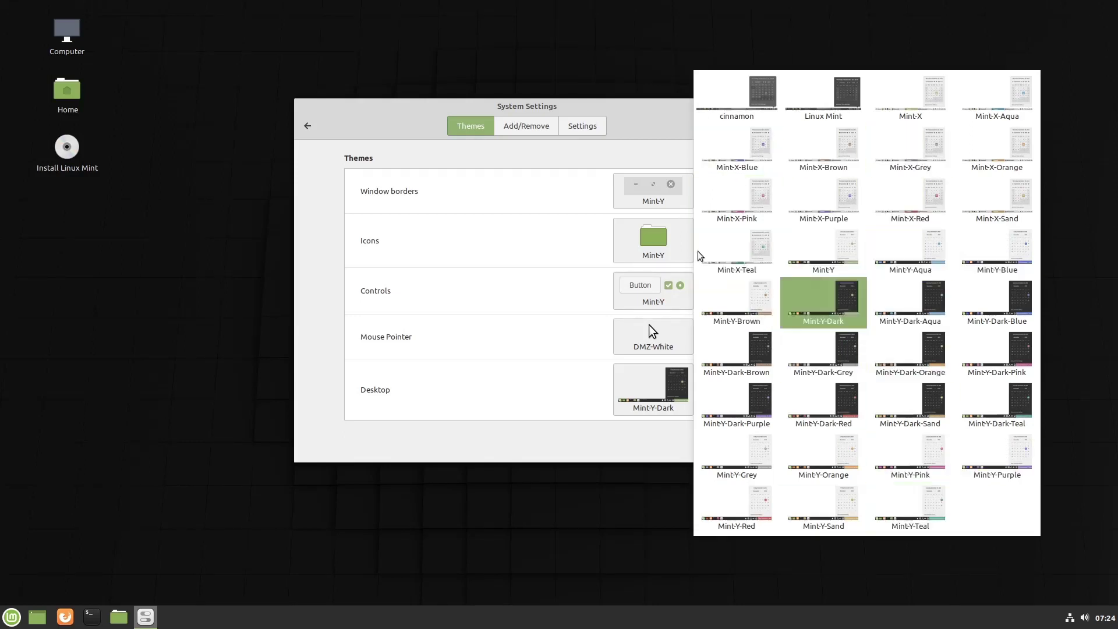
Look again at the window border, controls and desktop theme choices without changing any of them
{"action": "left_click", "coordinate": [666, 199]}
{"action": "left_click", "coordinate": [667, 198]}
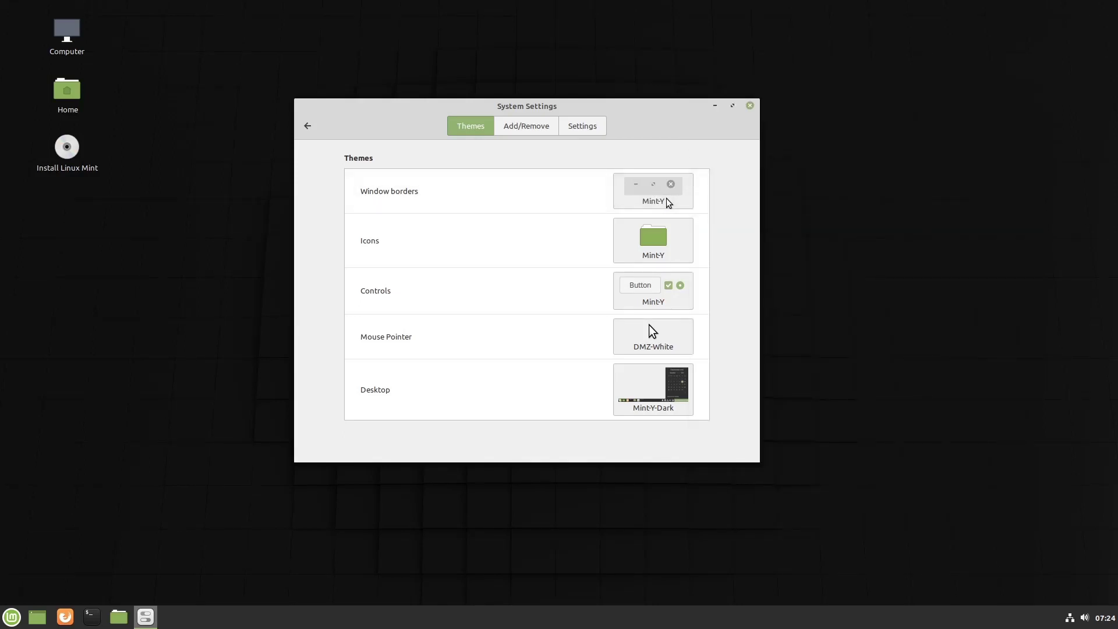
{"action": "left_click", "coordinate": [667, 199]}
{"action": "left_click", "coordinate": [657, 293]}
{"action": "left_click", "coordinate": [644, 389]}
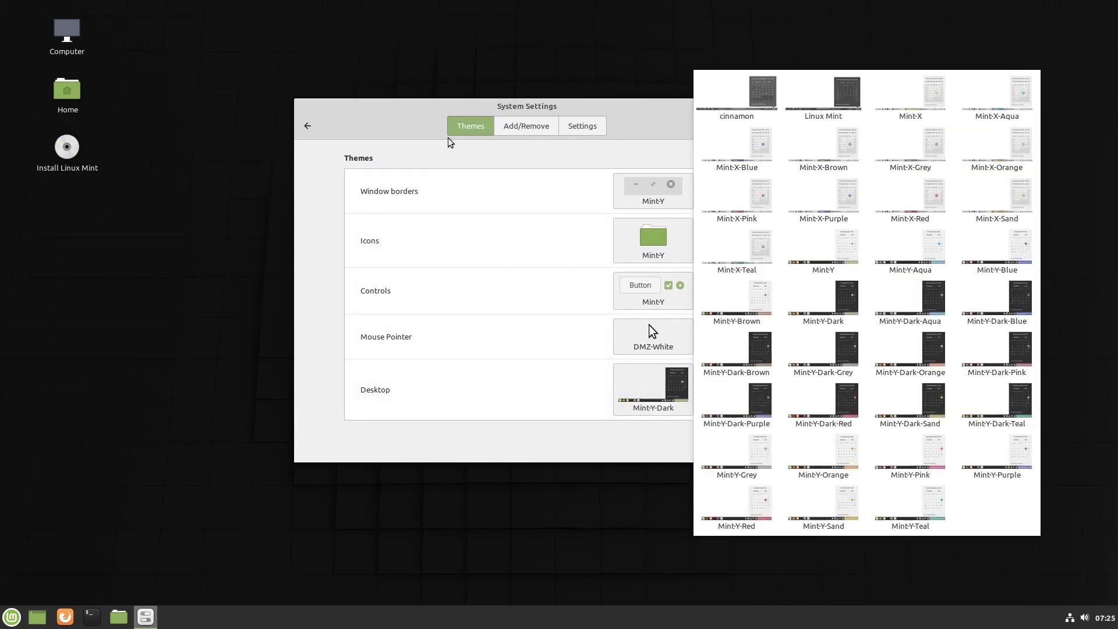
{"action": "left_click", "coordinate": [396, 135]}
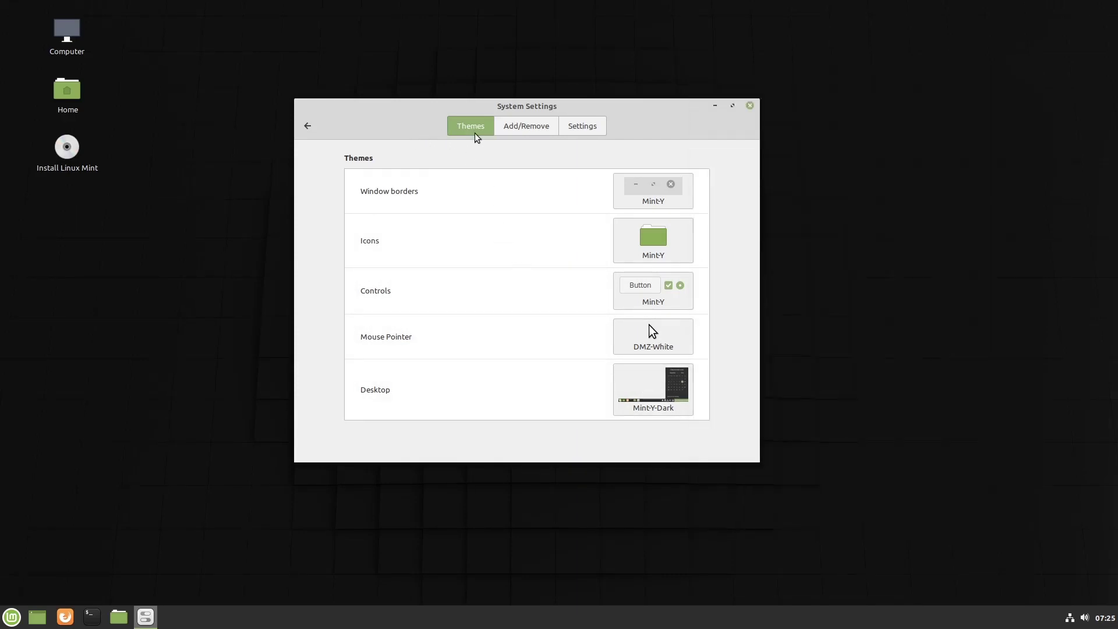
Leave Themes and set the desktop background to the green 1920x1080 wallpaper in the Linux Mint collection
{"action": "left_click", "coordinate": [308, 127]}
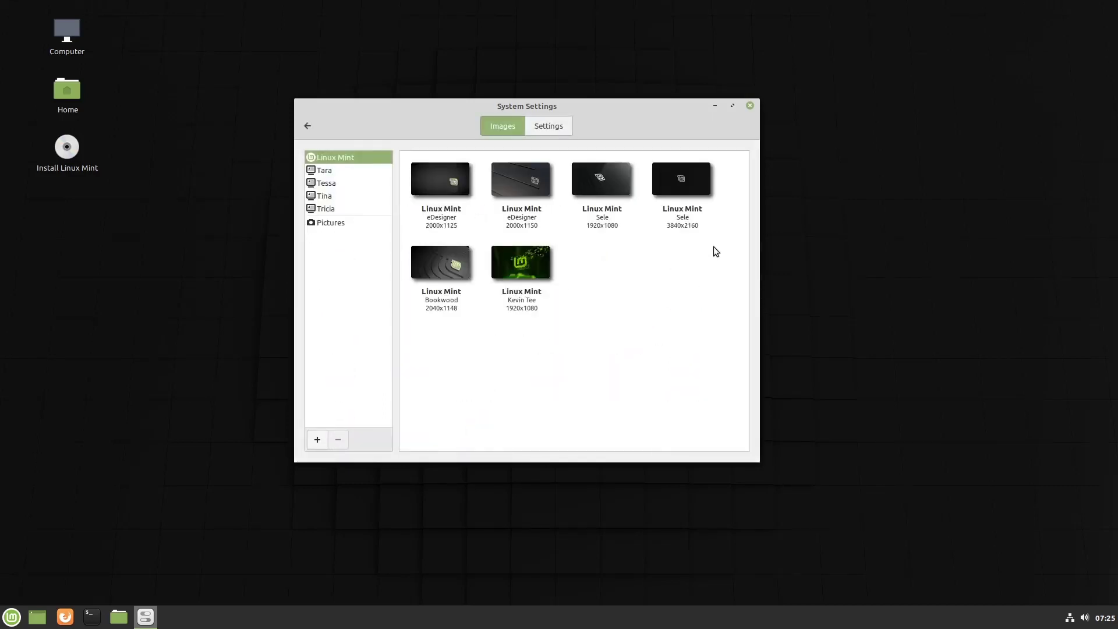
{"action": "left_click", "coordinate": [545, 280]}
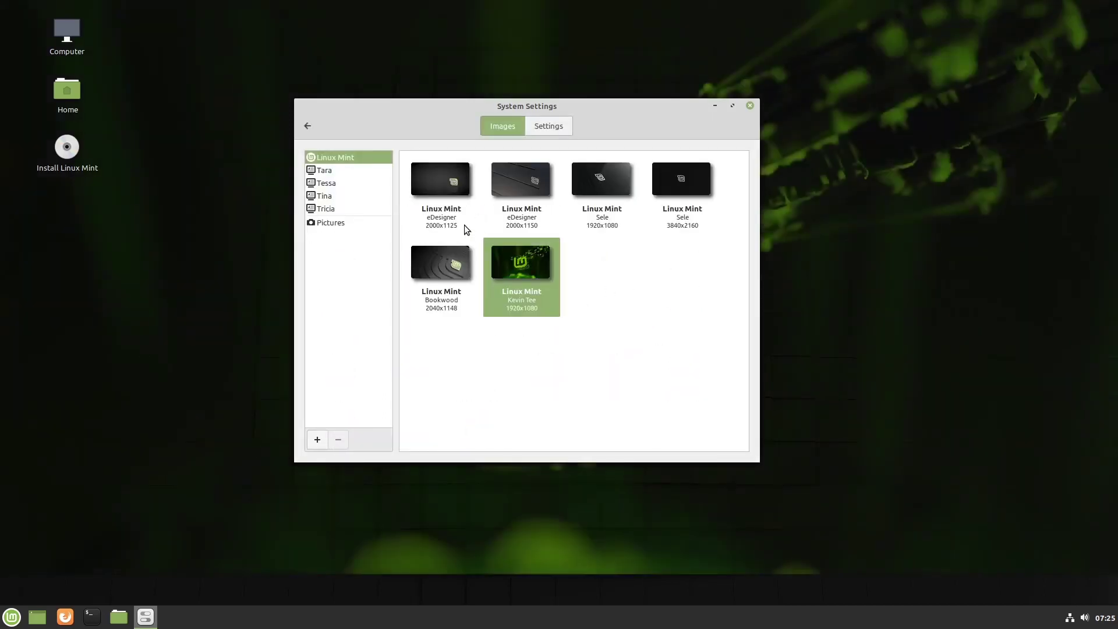
Look through the Tara, Tessa and Tina background collections, return to Linux Mint, and leave Backgrounds after moving the settings window aside
{"action": "left_click", "coordinate": [355, 172]}
{"action": "left_click", "coordinate": [339, 186]}
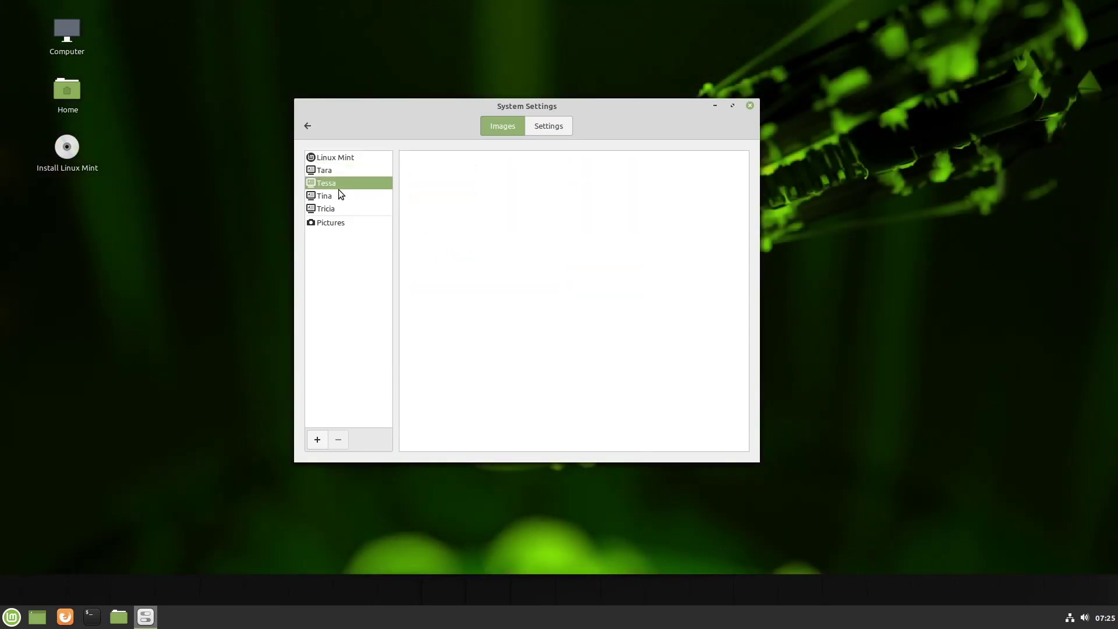
{"action": "left_click", "coordinate": [339, 199]}
{"action": "left_click", "coordinate": [341, 162]}
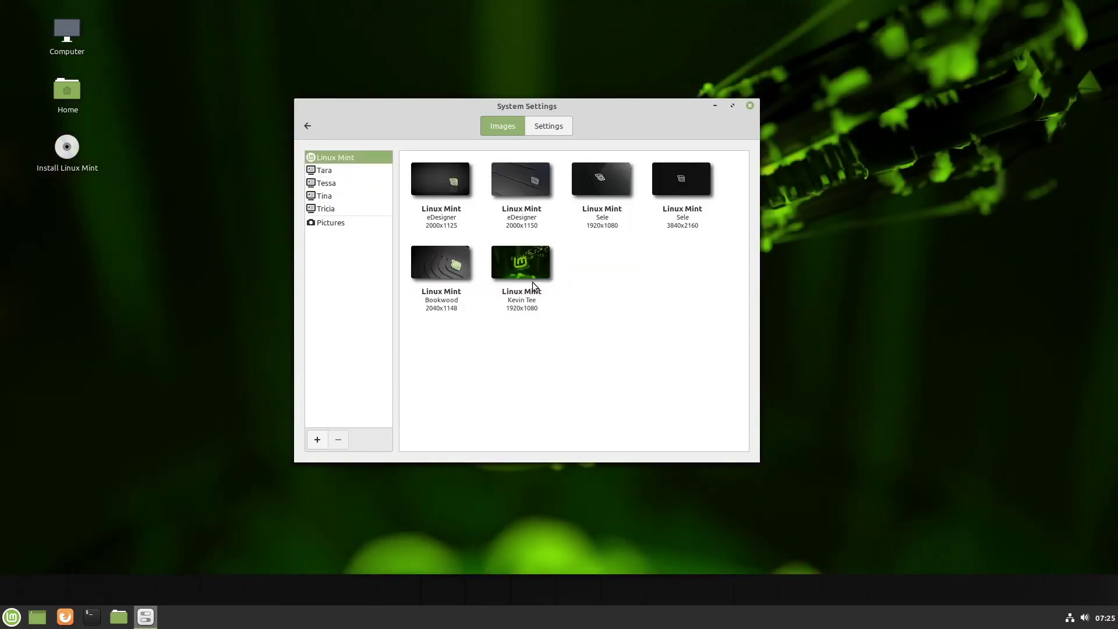
{"action": "left_click_drag", "start_coordinate": [622, 110], "coordinate": [498, 85]}
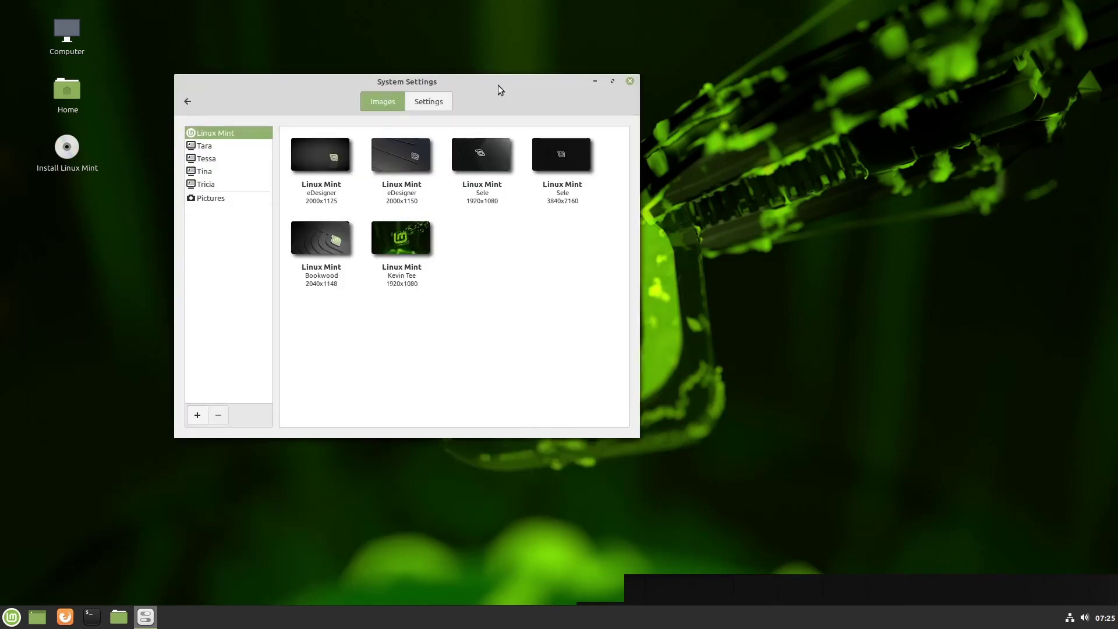
{"action": "left_click", "coordinate": [187, 102]}
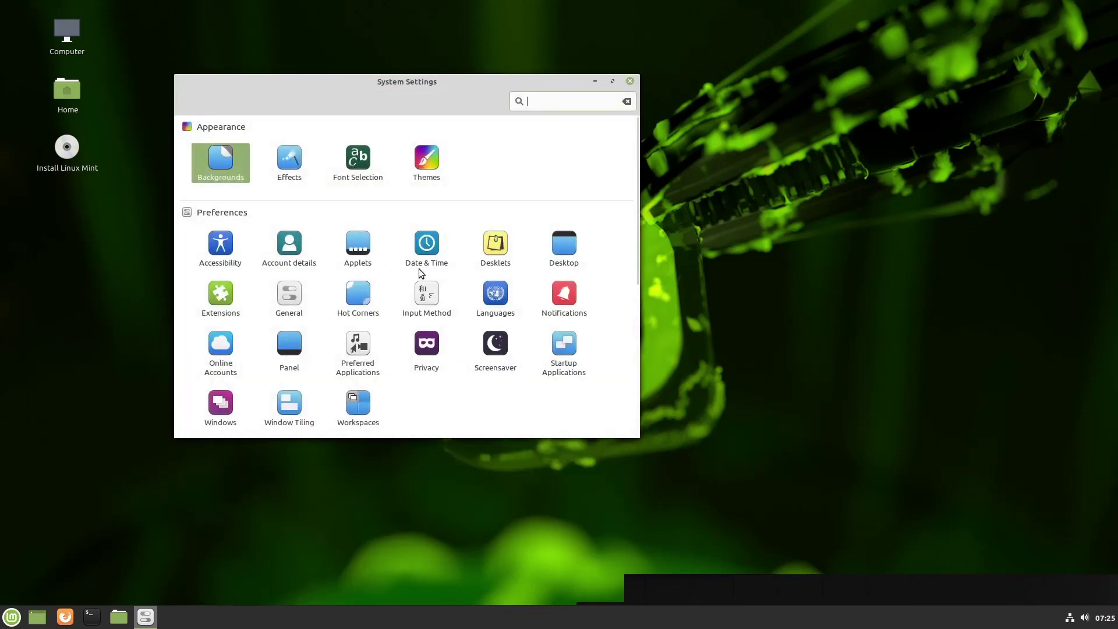
Review the installed panel applets on the Applets page and return to the settings overview
{"action": "left_click", "coordinate": [371, 266]}
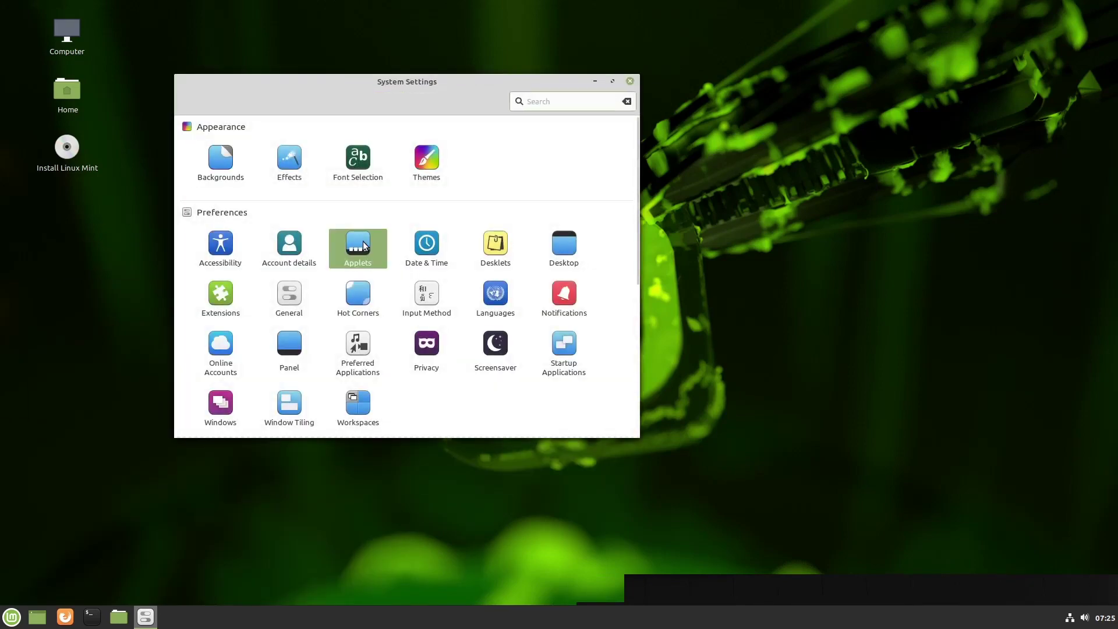
{"action": "scroll", "coordinate": [358, 213], "scroll_direction": "down", "scroll_amount": 10}
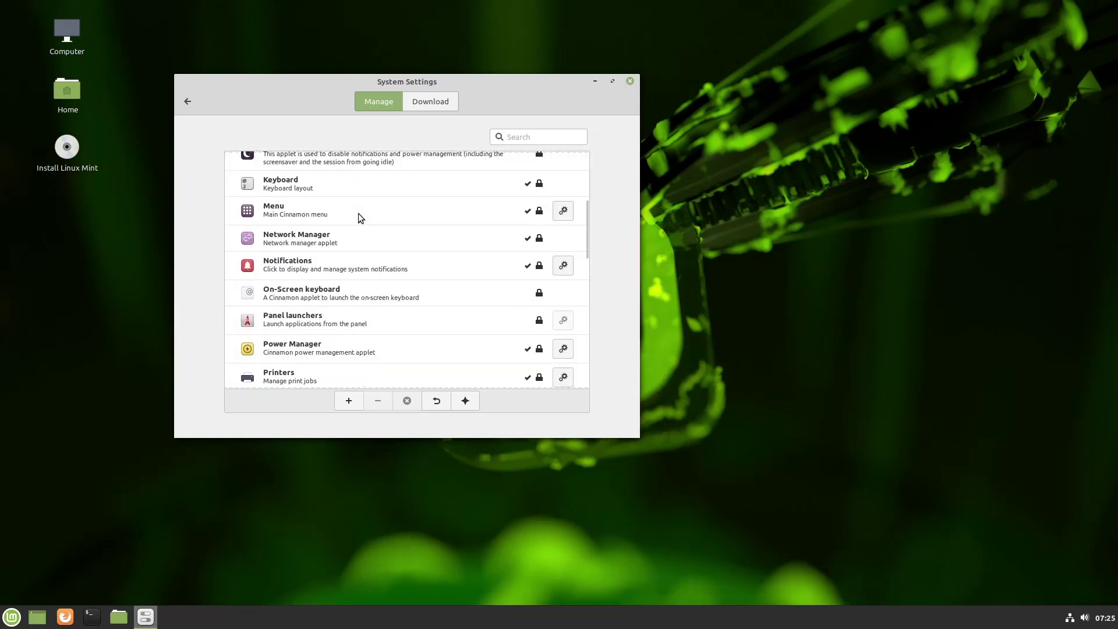
{"action": "scroll", "coordinate": [359, 215], "scroll_direction": "up", "scroll_amount": 5}
{"action": "scroll", "coordinate": [359, 219], "scroll_direction": "up", "scroll_amount": 4}
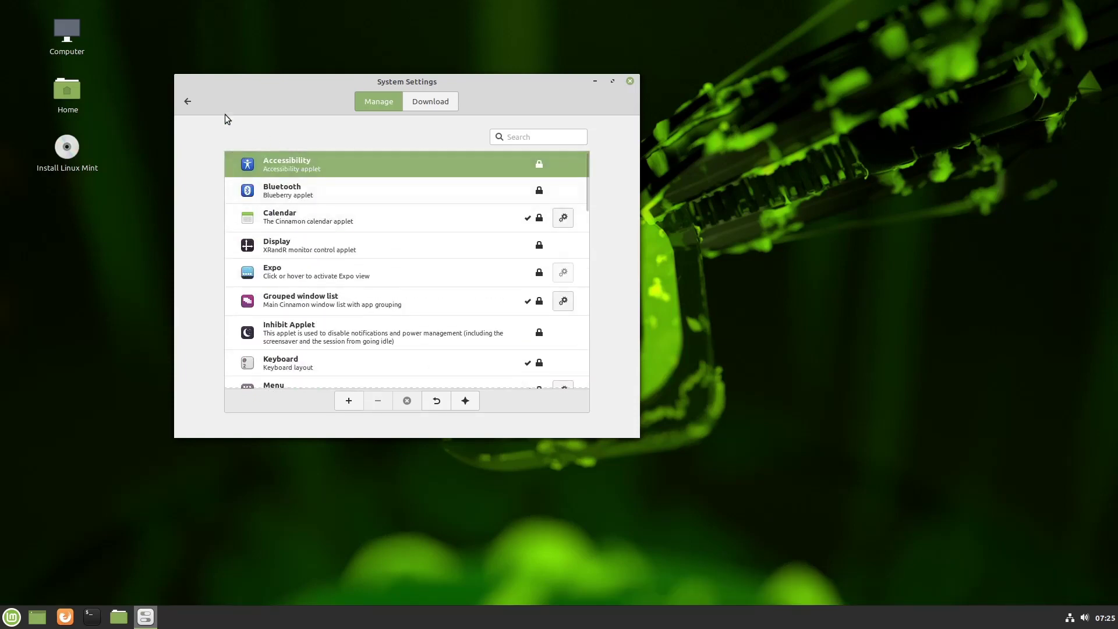
{"action": "left_click", "coordinate": [188, 102]}
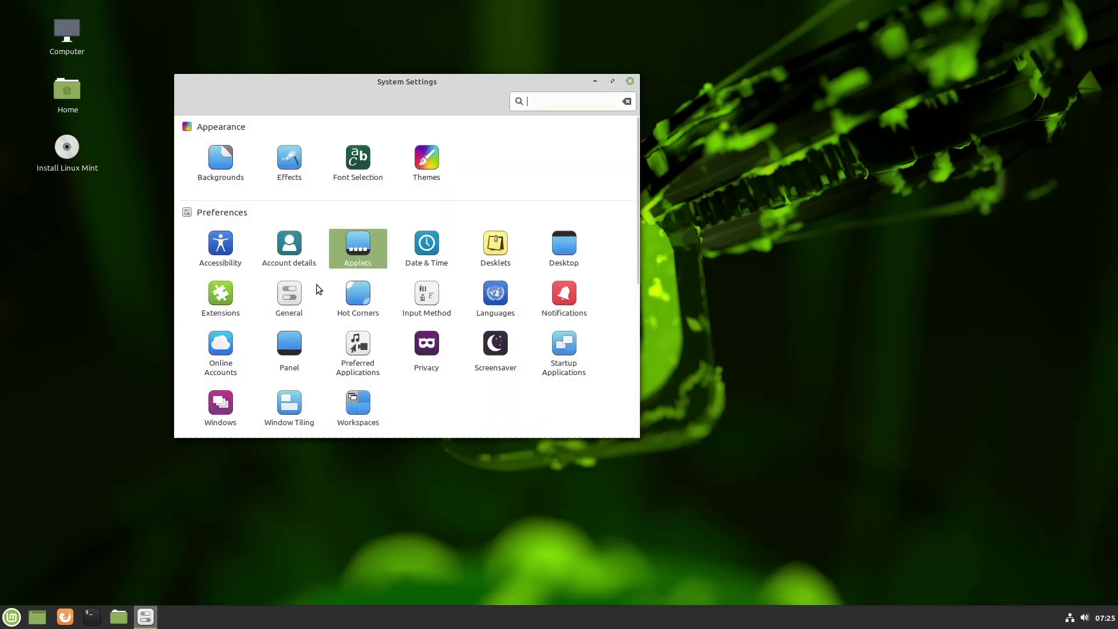
Check the installed and downloadable Extensions, and view the Desktop page's layout and icon options
{"action": "left_click", "coordinate": [228, 295]}
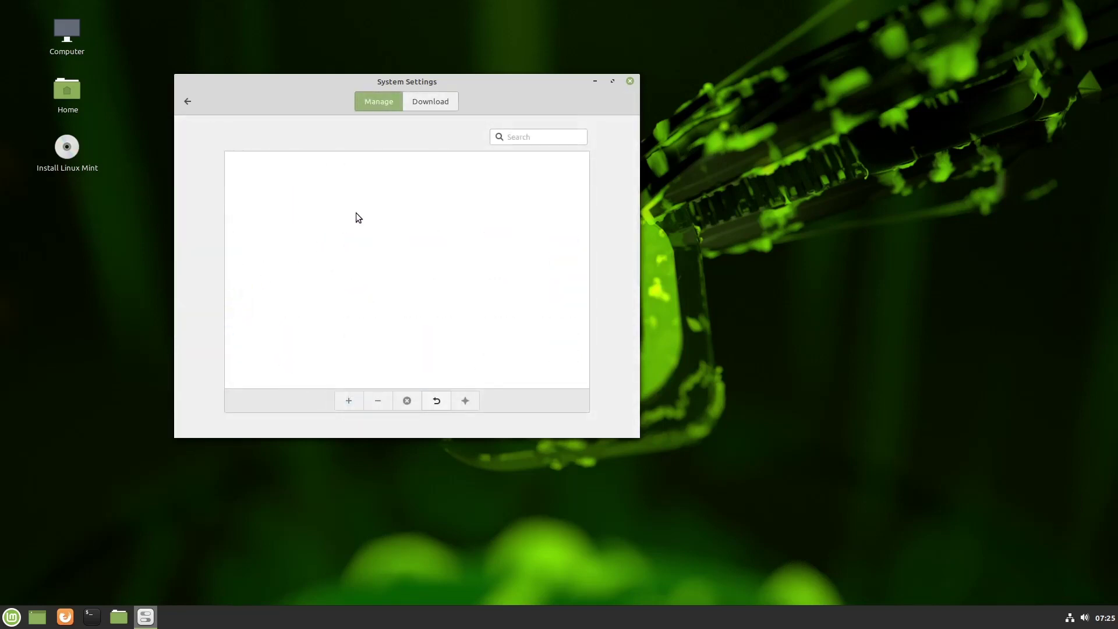
{"action": "left_click", "coordinate": [418, 105]}
{"action": "left_click", "coordinate": [195, 108]}
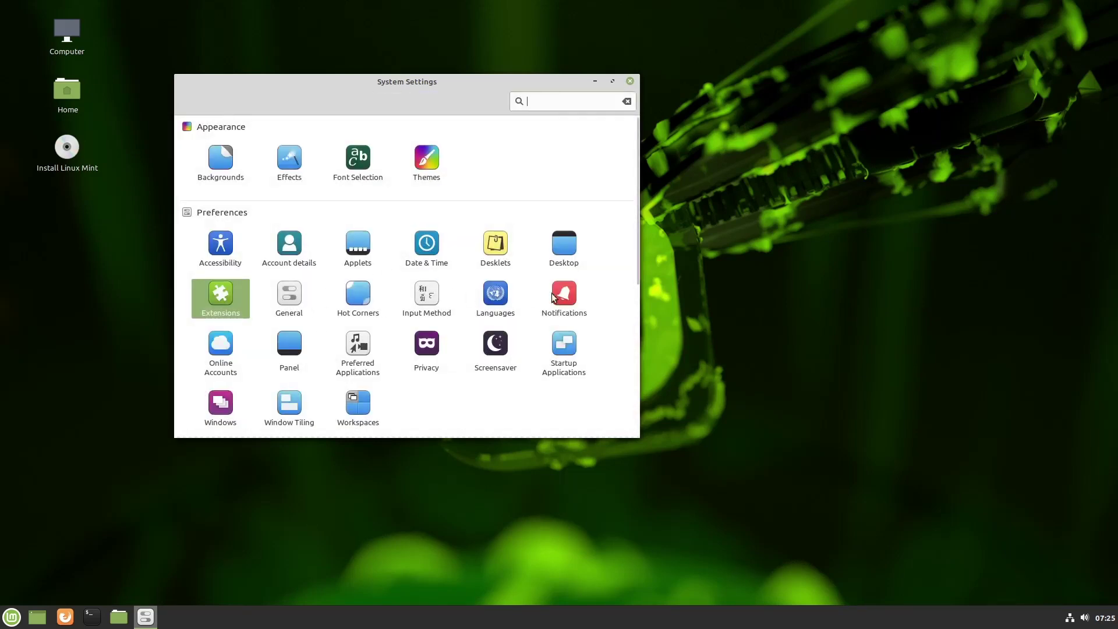
{"action": "left_click", "coordinate": [569, 251]}
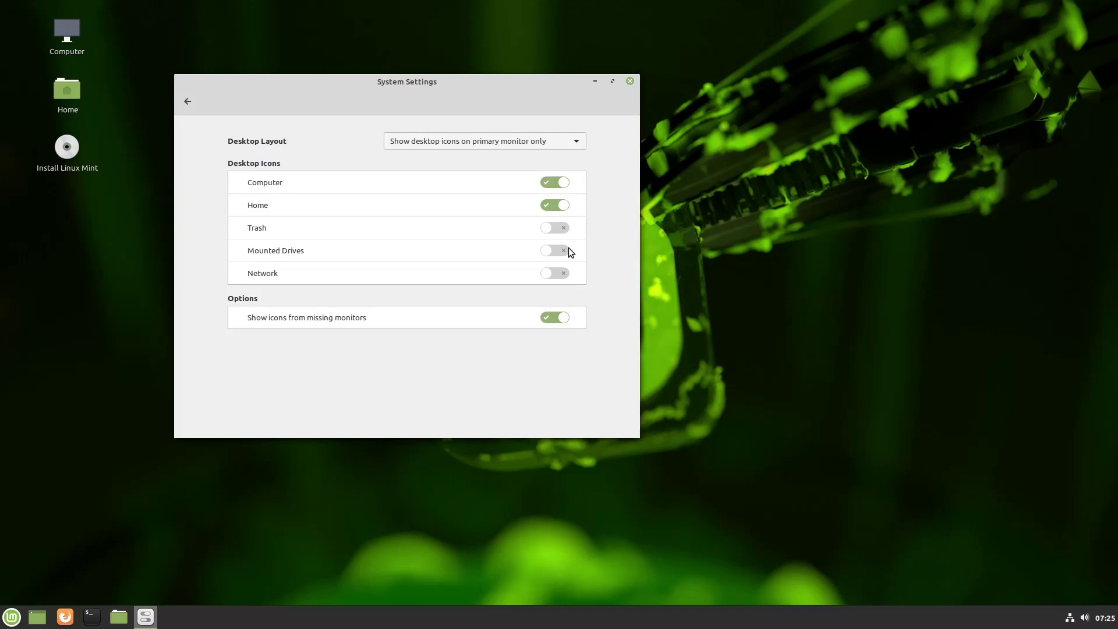
{"action": "left_click", "coordinate": [190, 104]}
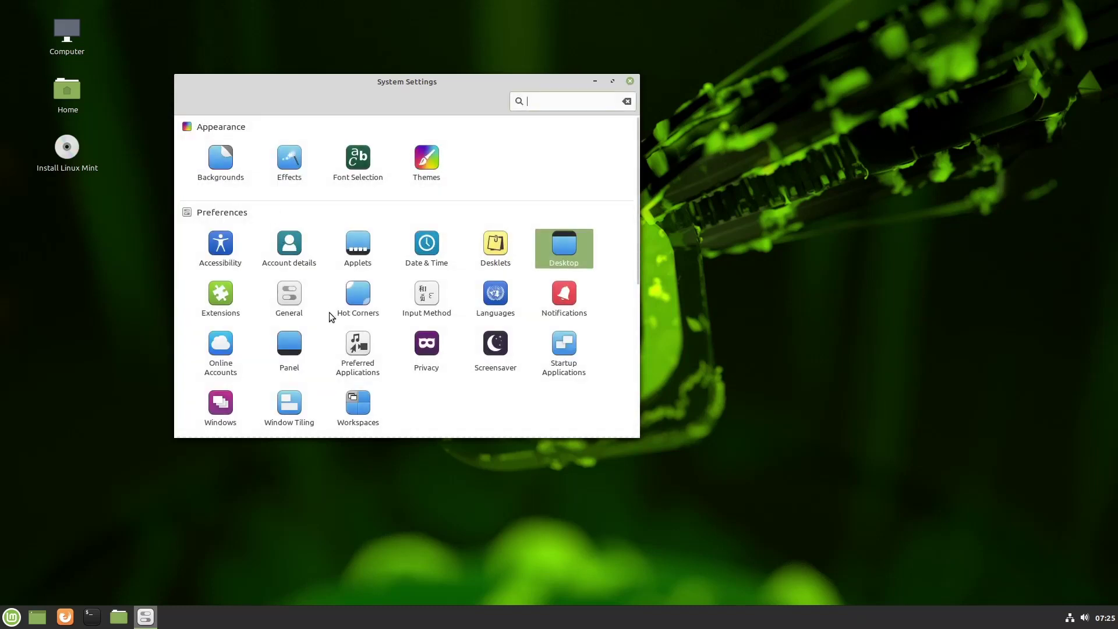
Open the downloadable themes in the Themes settings and update the outdated theme cache
{"action": "left_click", "coordinate": [425, 166]}
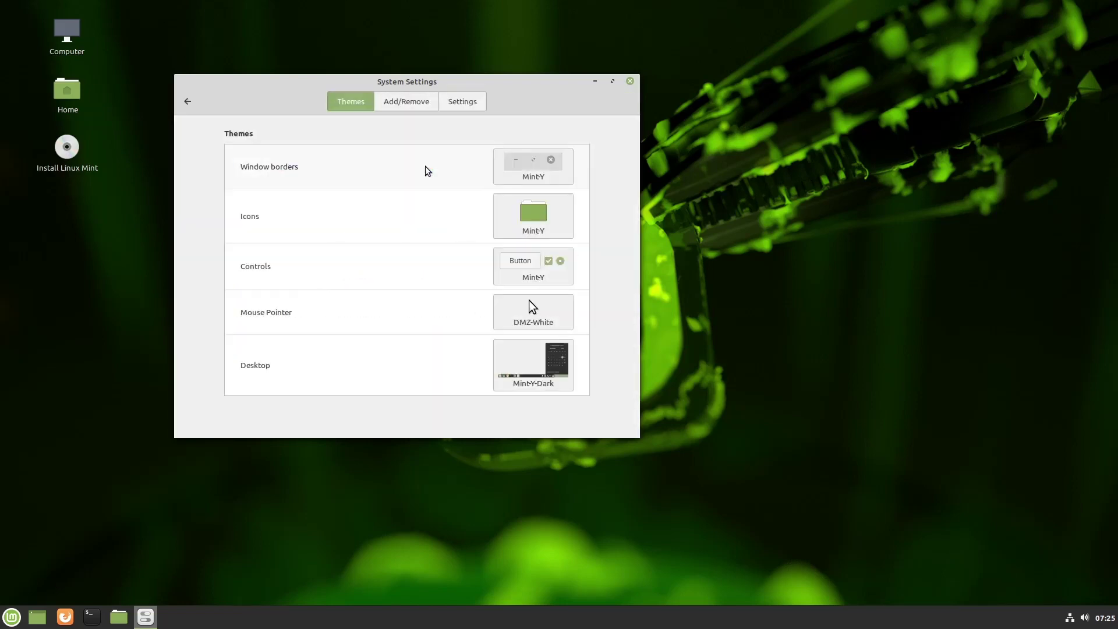
{"action": "left_click", "coordinate": [411, 104]}
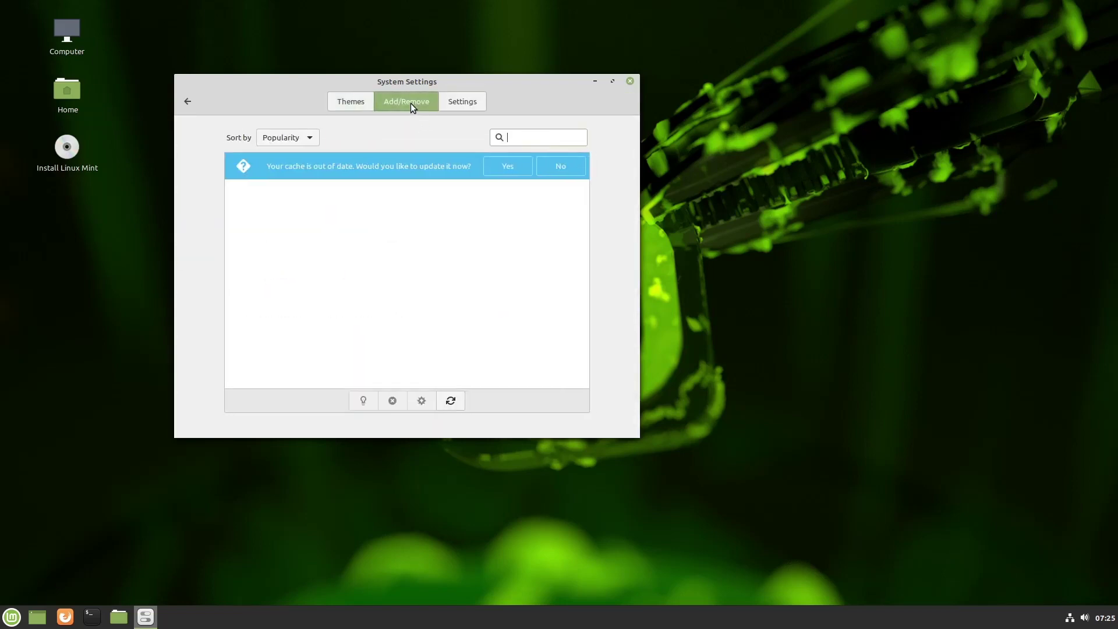
{"action": "left_click", "coordinate": [498, 170]}
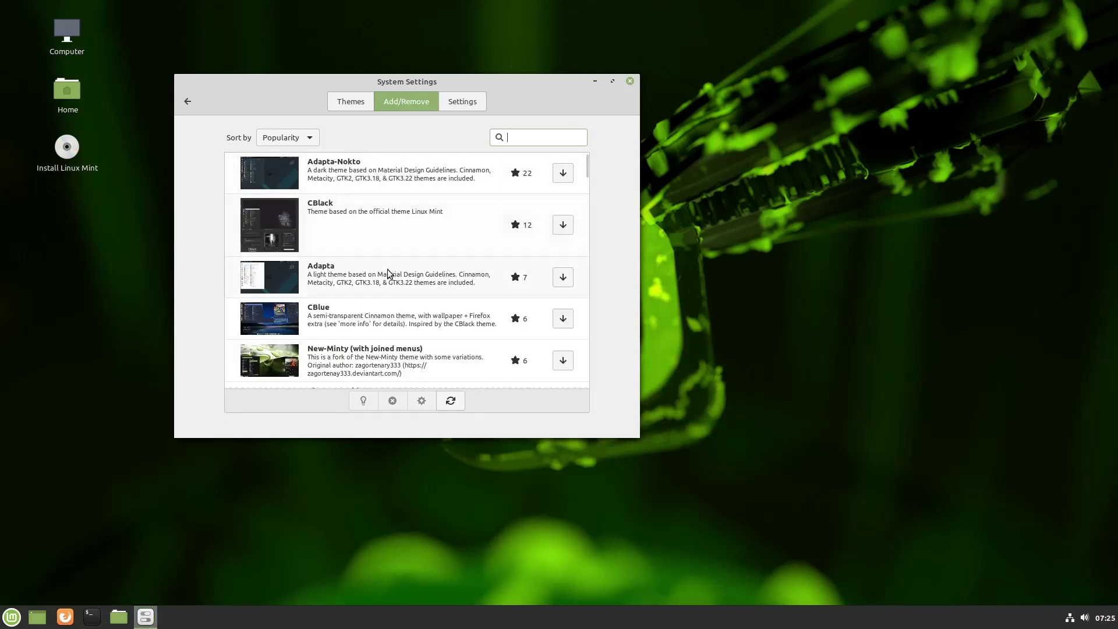
Browse the downloadable themes sorted by popularity, including the lowest-rated ones, and return to the settings overview
{"action": "scroll", "coordinate": [364, 330], "scroll_direction": "down", "scroll_amount": 2}
{"action": "scroll", "coordinate": [365, 330], "scroll_direction": "down", "scroll_amount": 1}
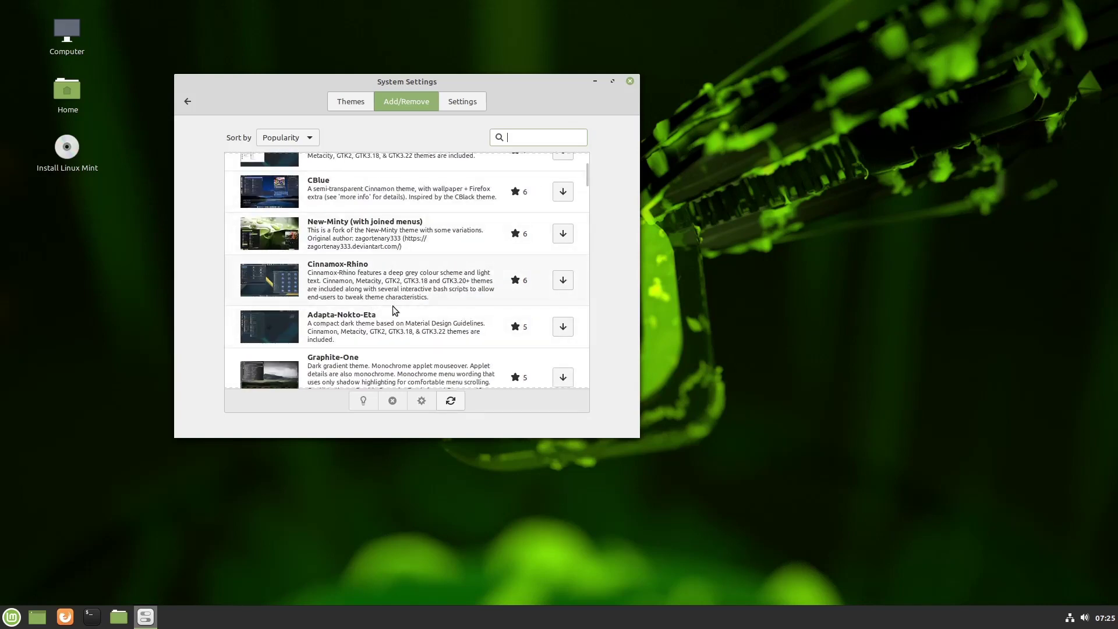
{"action": "scroll", "coordinate": [393, 306], "scroll_direction": "down", "scroll_amount": 4}
{"action": "scroll", "coordinate": [400, 281], "scroll_direction": "down", "scroll_amount": 5}
{"action": "scroll", "coordinate": [402, 283], "scroll_direction": "down", "scroll_amount": 15}
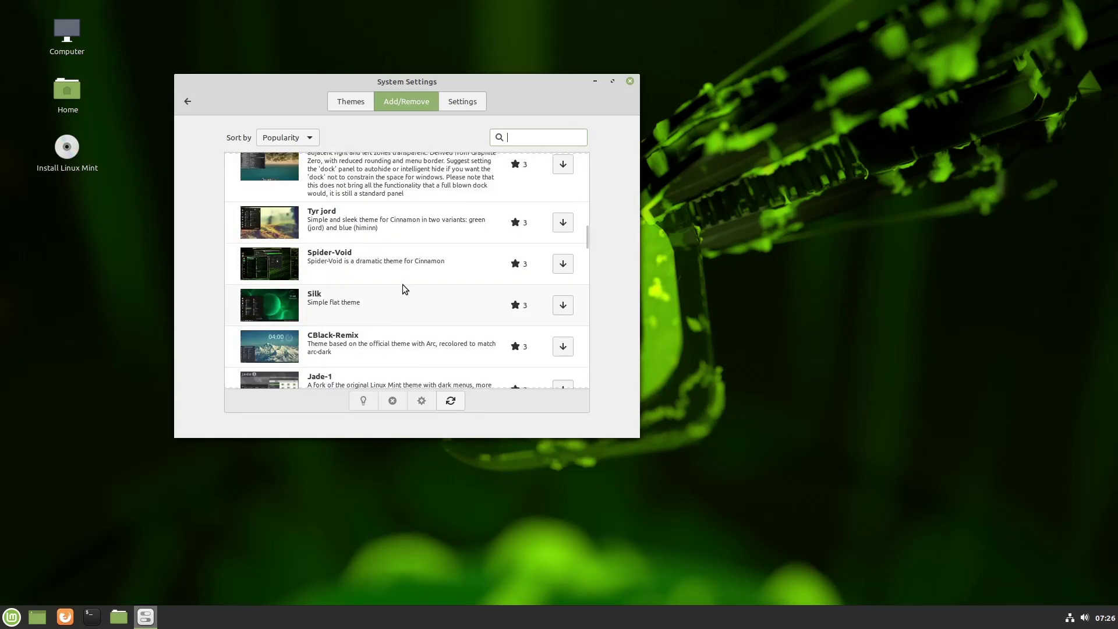
{"action": "scroll", "coordinate": [405, 289], "scroll_direction": "down", "scroll_amount": 6}
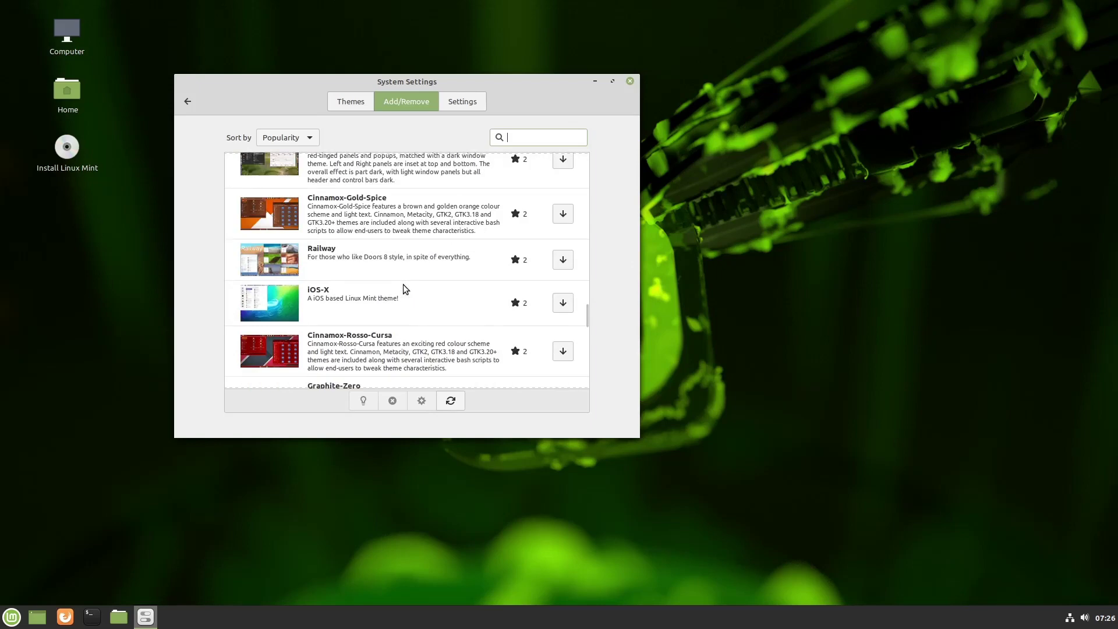
{"action": "scroll", "coordinate": [406, 288], "scroll_direction": "down", "scroll_amount": 3}
{"action": "scroll", "coordinate": [407, 283], "scroll_direction": "down", "scroll_amount": 8}
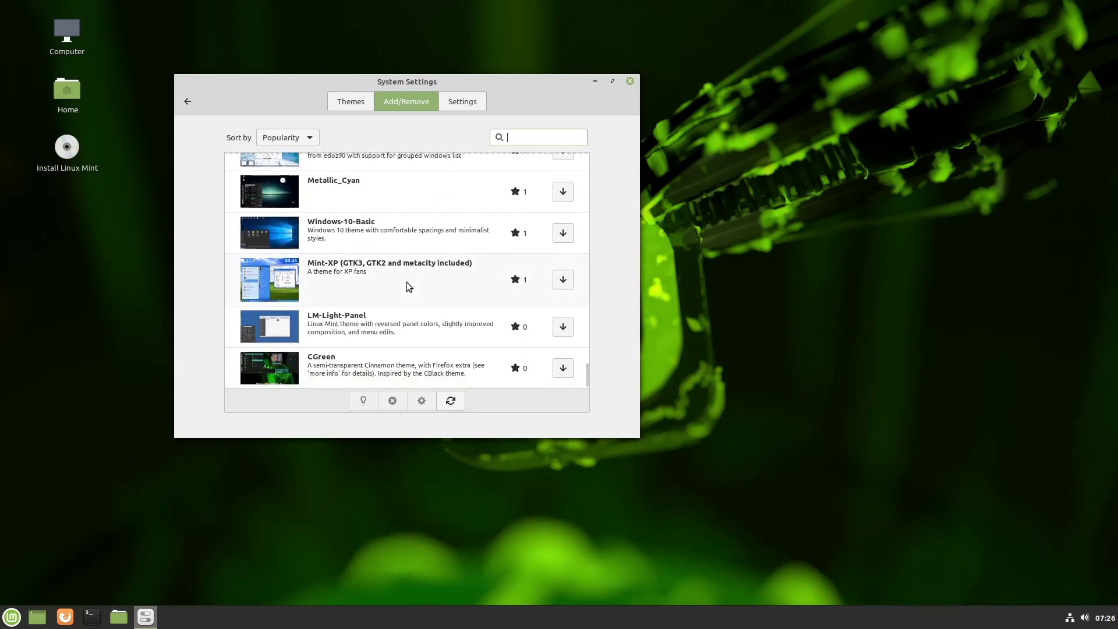
{"action": "scroll", "coordinate": [407, 282], "scroll_direction": "up", "scroll_amount": 5}
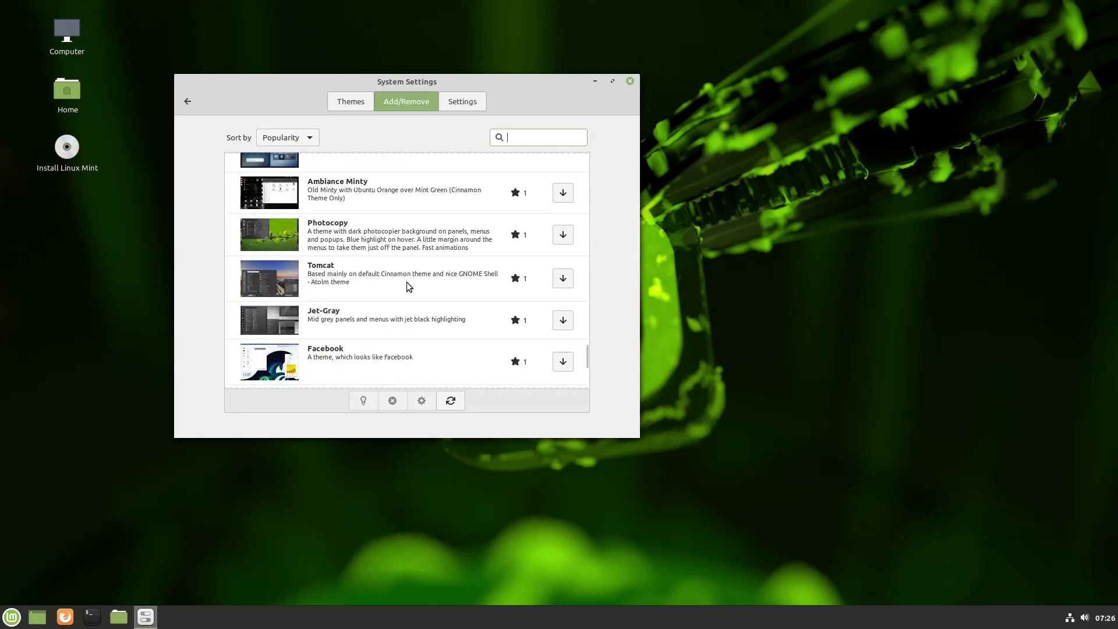
{"action": "scroll", "coordinate": [406, 282], "scroll_direction": "up", "scroll_amount": 3}
{"action": "left_click_drag", "start_coordinate": [396, 86], "coordinate": [482, 63]}
{"action": "scroll", "coordinate": [545, 251], "scroll_direction": "up", "scroll_amount": 5}
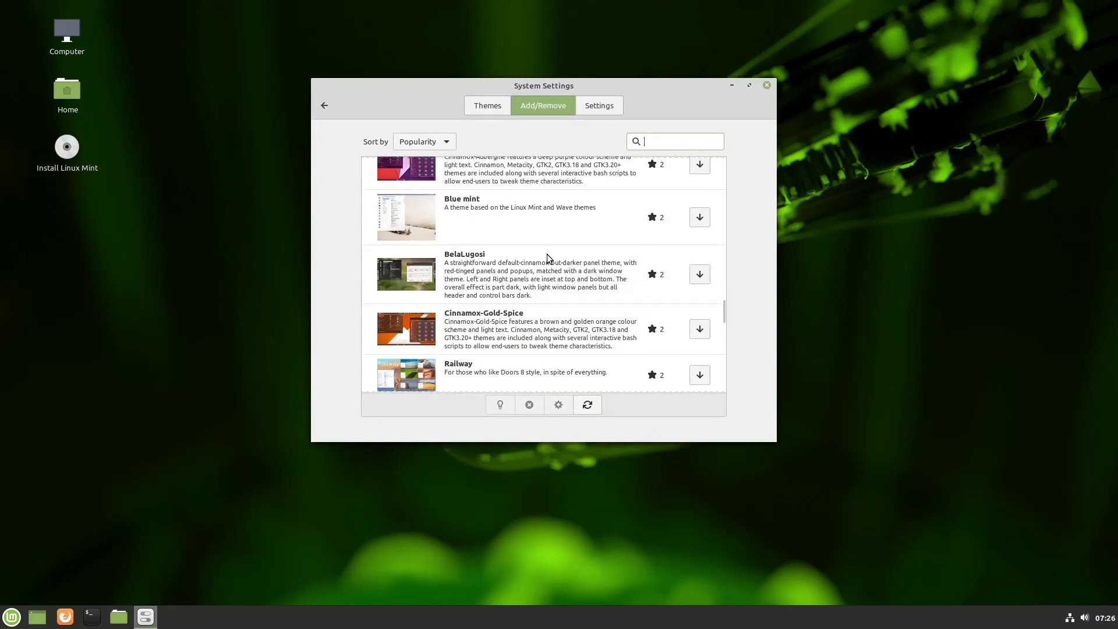
{"action": "scroll", "coordinate": [547, 254], "scroll_direction": "up", "scroll_amount": 4}
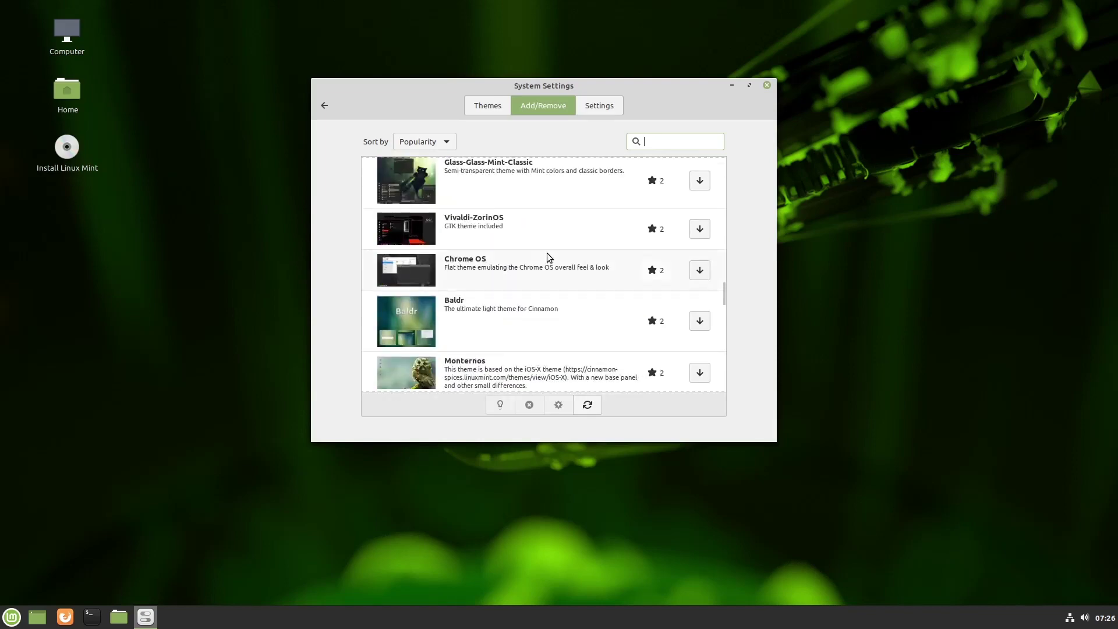
{"action": "scroll", "coordinate": [532, 260], "scroll_direction": "down", "scroll_amount": 6}
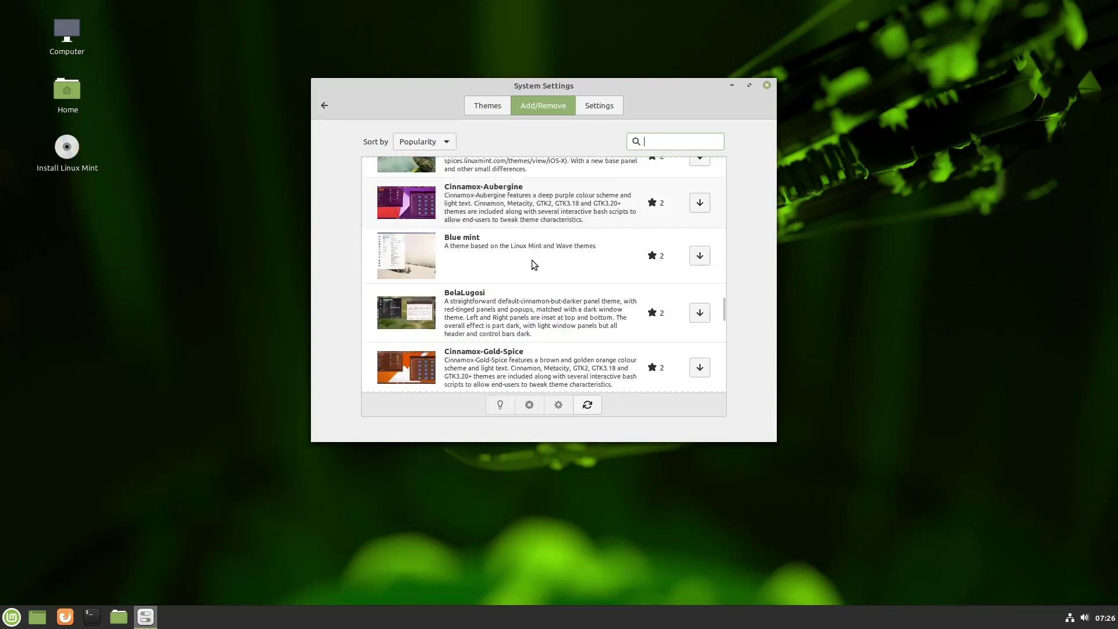
{"action": "scroll", "coordinate": [532, 259], "scroll_direction": "down", "scroll_amount": 3}
{"action": "scroll", "coordinate": [533, 260], "scroll_direction": "down", "scroll_amount": 5}
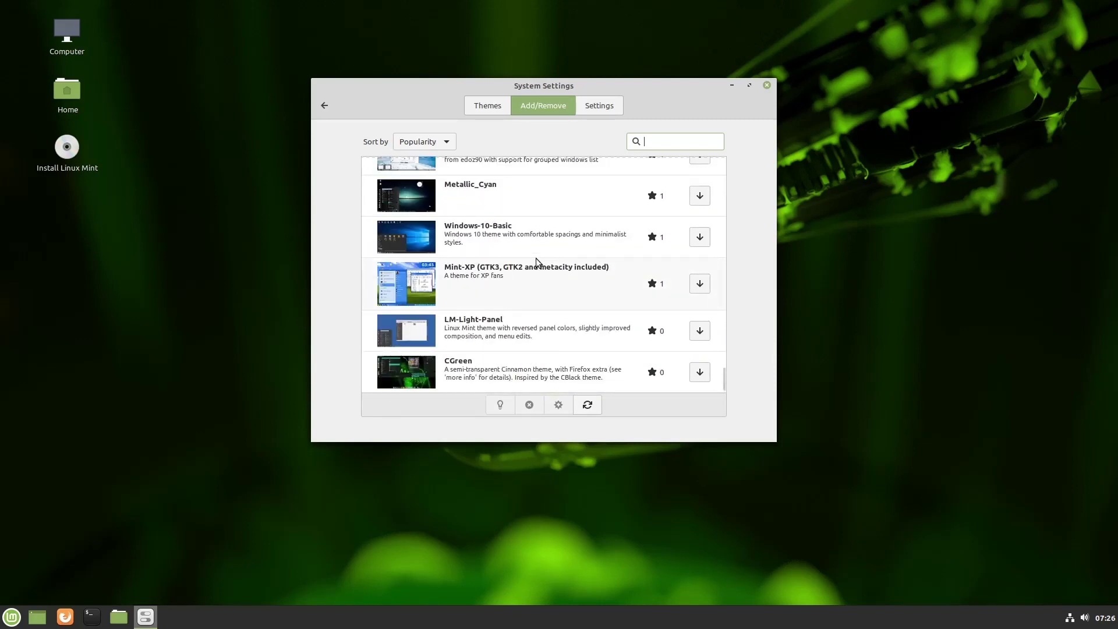
{"action": "scroll", "coordinate": [554, 260], "scroll_direction": "up", "scroll_amount": 3}
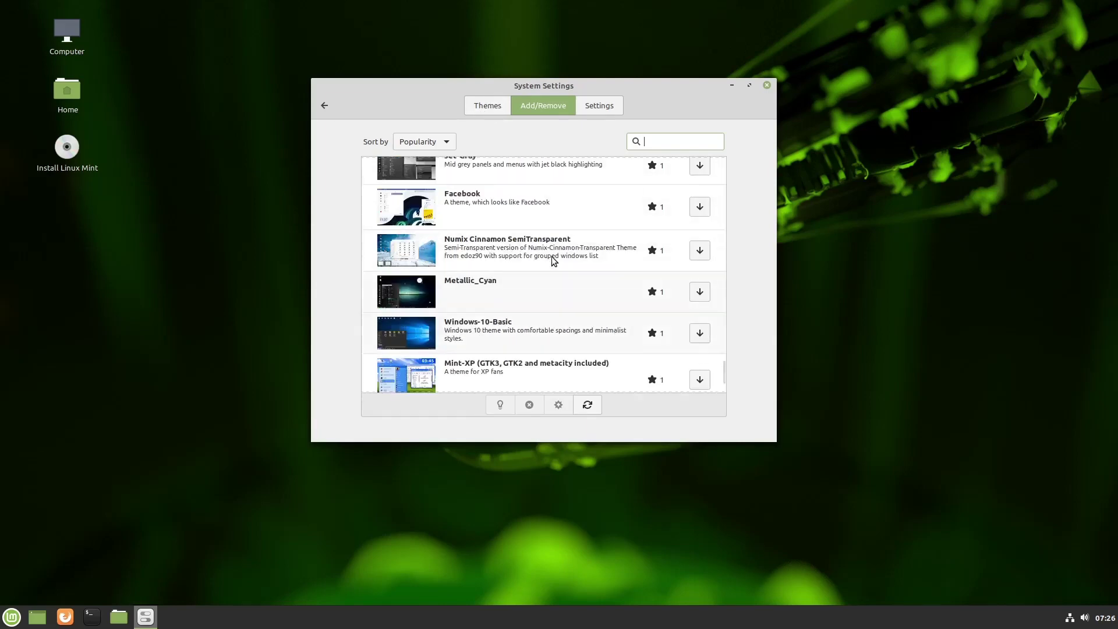
{"action": "scroll", "coordinate": [550, 253], "scroll_direction": "up", "scroll_amount": 5}
{"action": "left_click", "coordinate": [326, 103]}
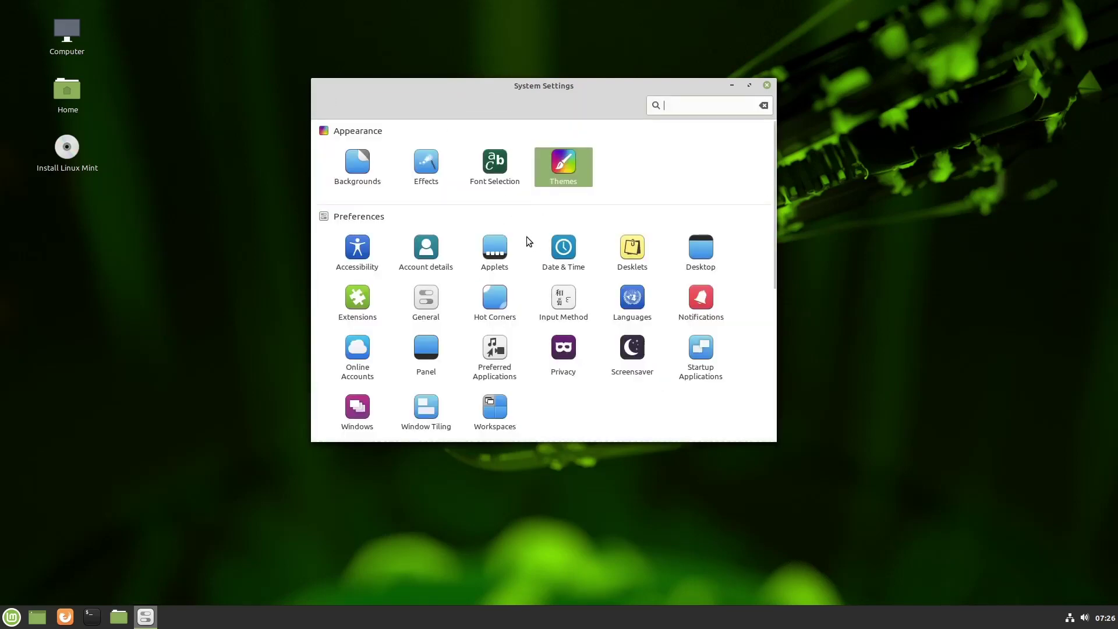
Look over the Hardware and Administration settings, view the Power Management options, and return to the overview
{"action": "scroll", "coordinate": [526, 248], "scroll_direction": "down", "scroll_amount": 5}
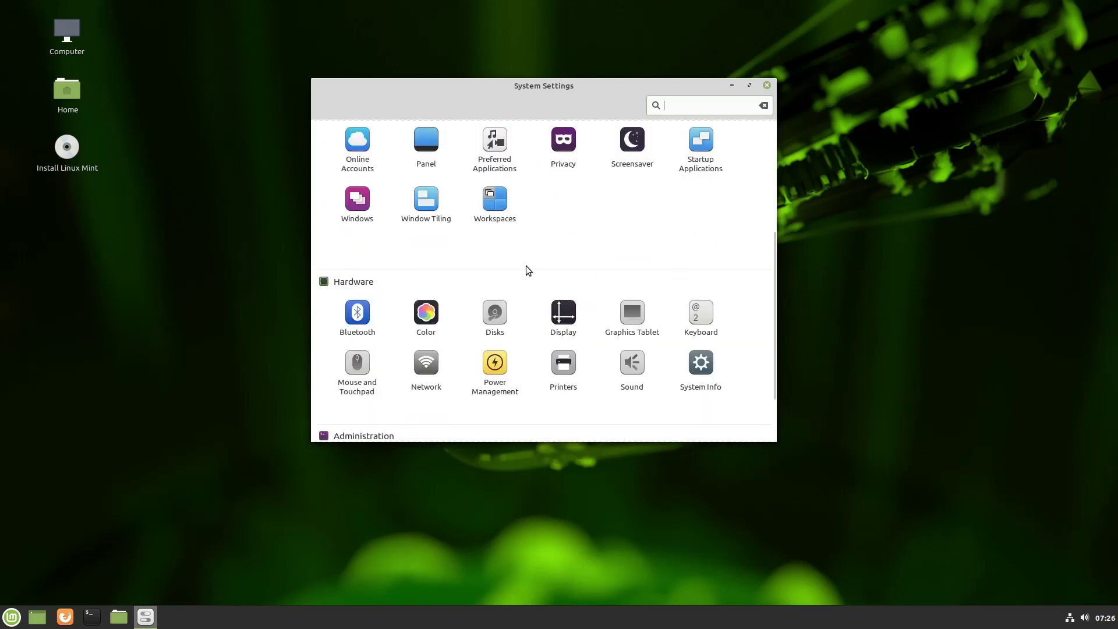
{"action": "scroll", "coordinate": [527, 271], "scroll_direction": "down", "scroll_amount": 1}
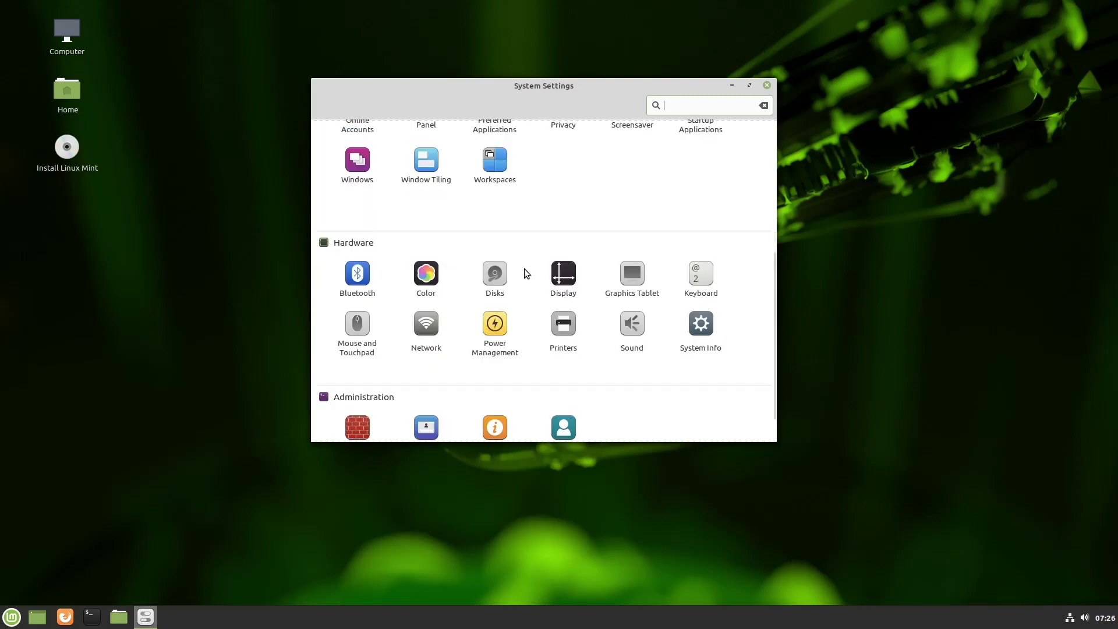
{"action": "scroll", "coordinate": [526, 274], "scroll_direction": "down", "scroll_amount": 1}
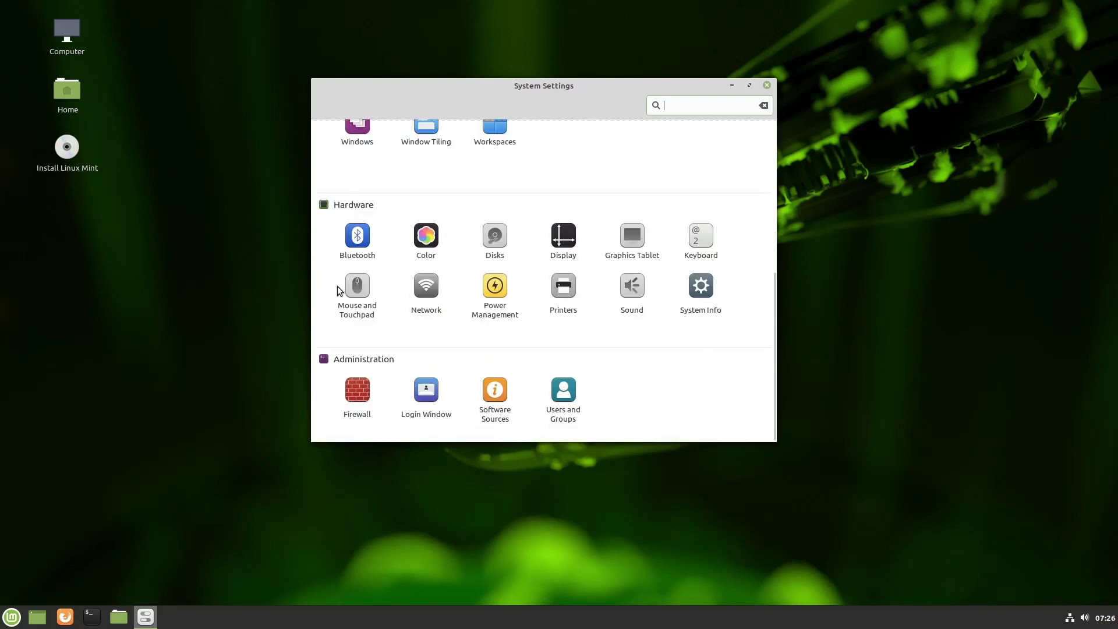
{"action": "left_click", "coordinate": [491, 285]}
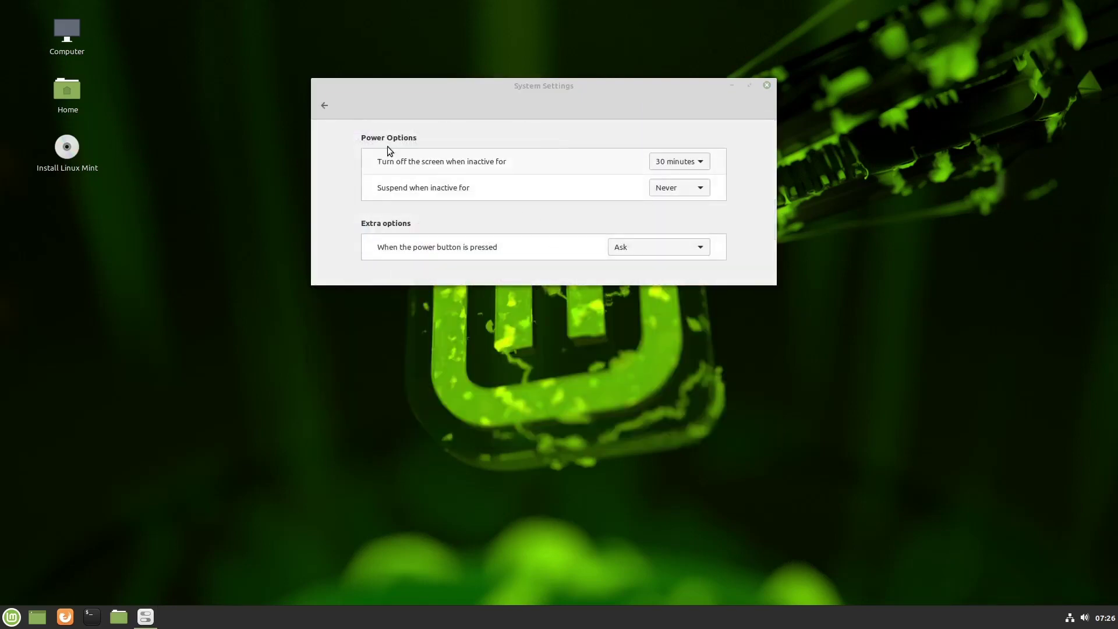
{"action": "left_click", "coordinate": [325, 107]}
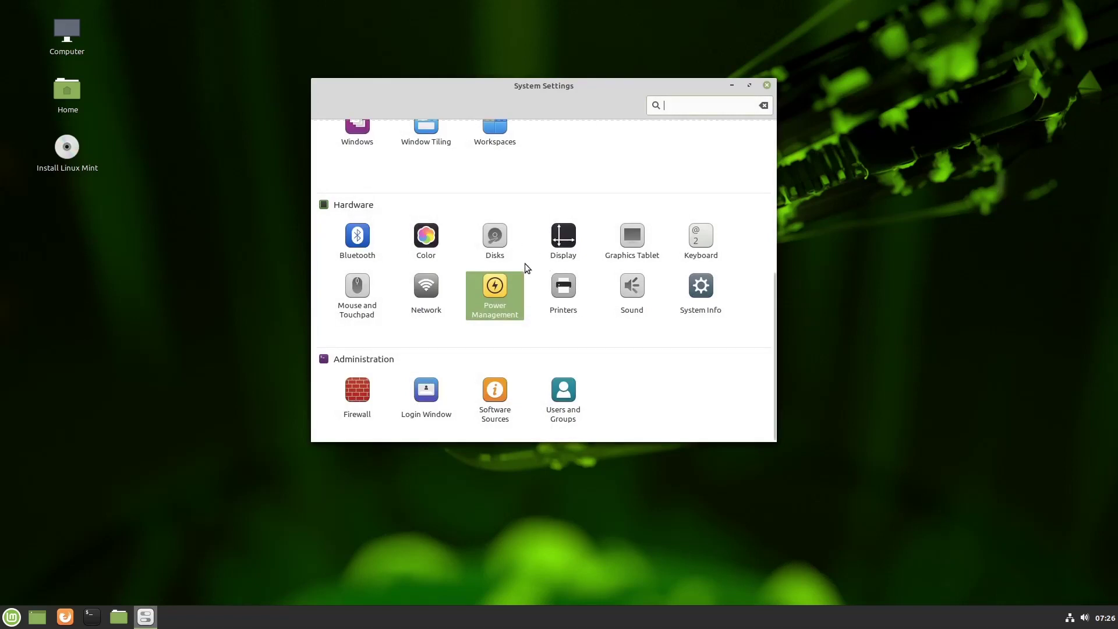
View the on-screen display options for workspaces among the Preferences and return to the overview
{"action": "scroll", "coordinate": [526, 268], "scroll_direction": "up", "scroll_amount": 5}
{"action": "scroll", "coordinate": [526, 268], "scroll_direction": "up", "scroll_amount": 2}
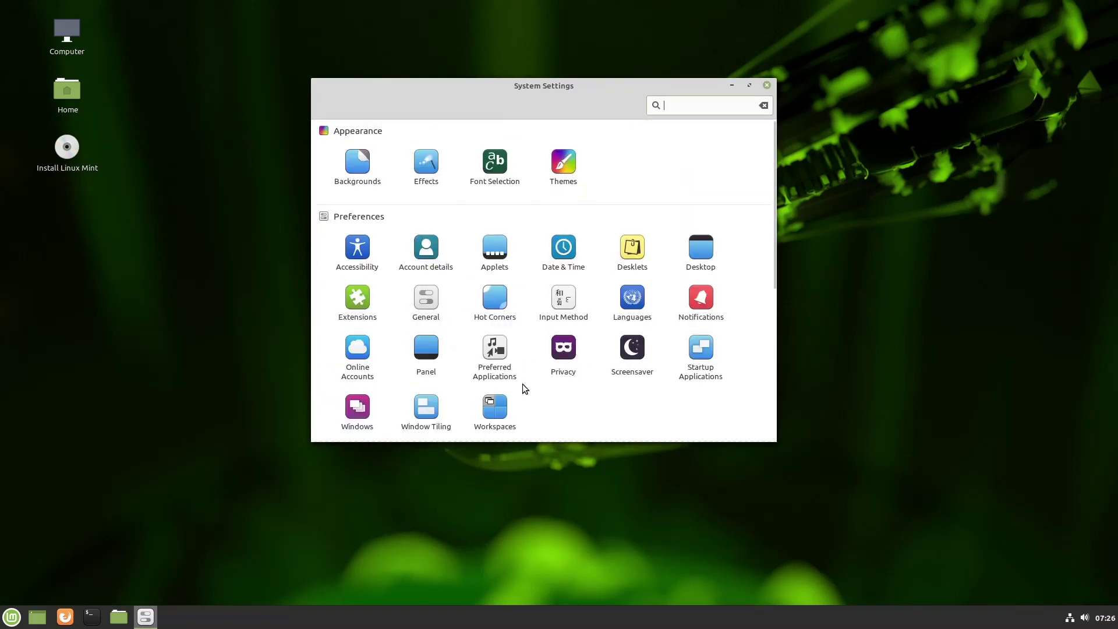
{"action": "left_click", "coordinate": [502, 411]}
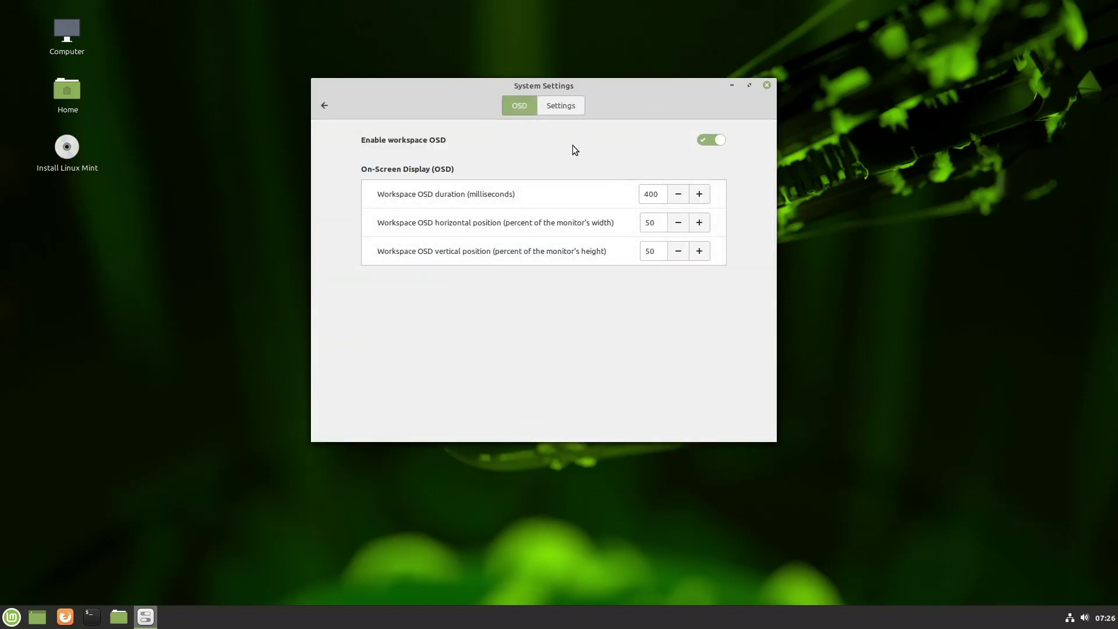
{"action": "left_click", "coordinate": [325, 105]}
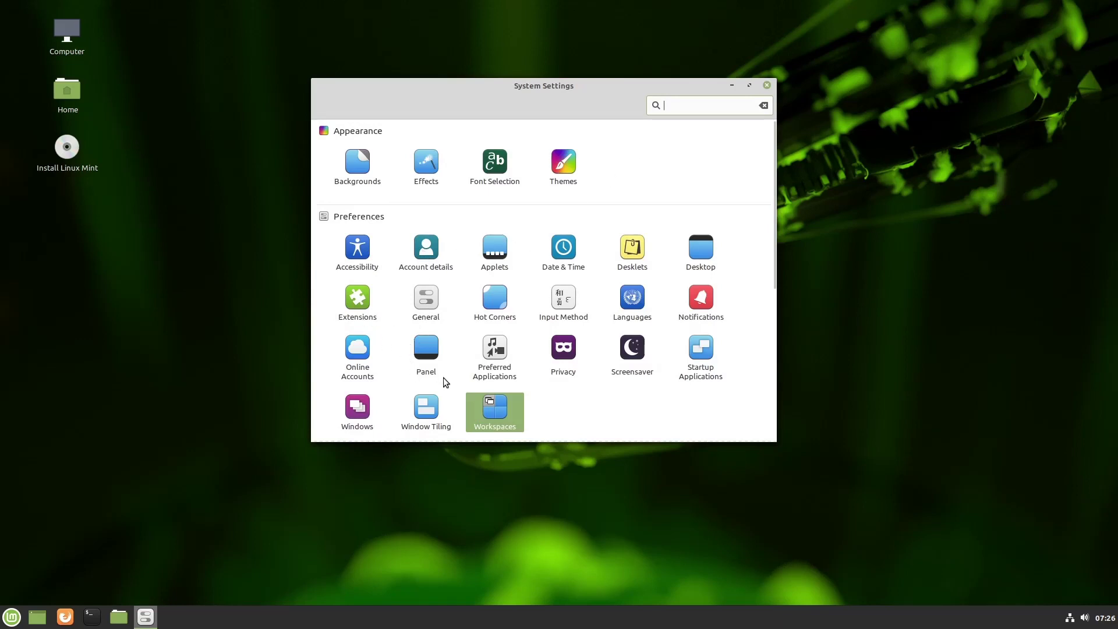
Close System Settings and return to the clear desktop
{"action": "left_click", "coordinate": [766, 85]}
{"action": "right_click", "coordinate": [465, 172]}
{"action": "left_click", "coordinate": [273, 141]}
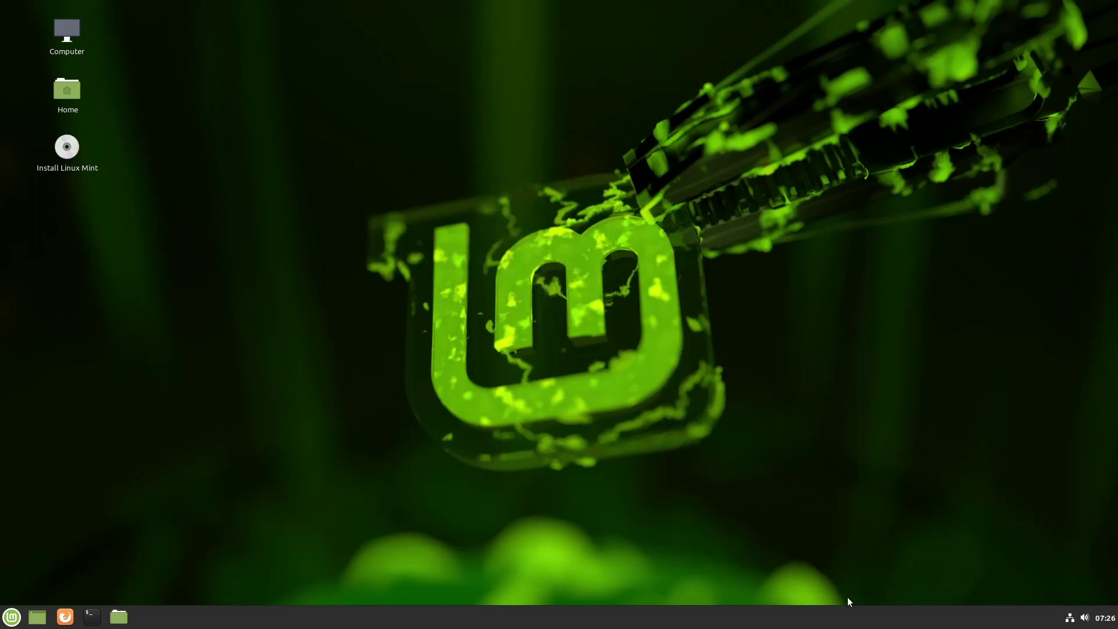
Switch the desktop panel's edit mode on and back off
{"action": "right_click", "coordinate": [585, 619]}
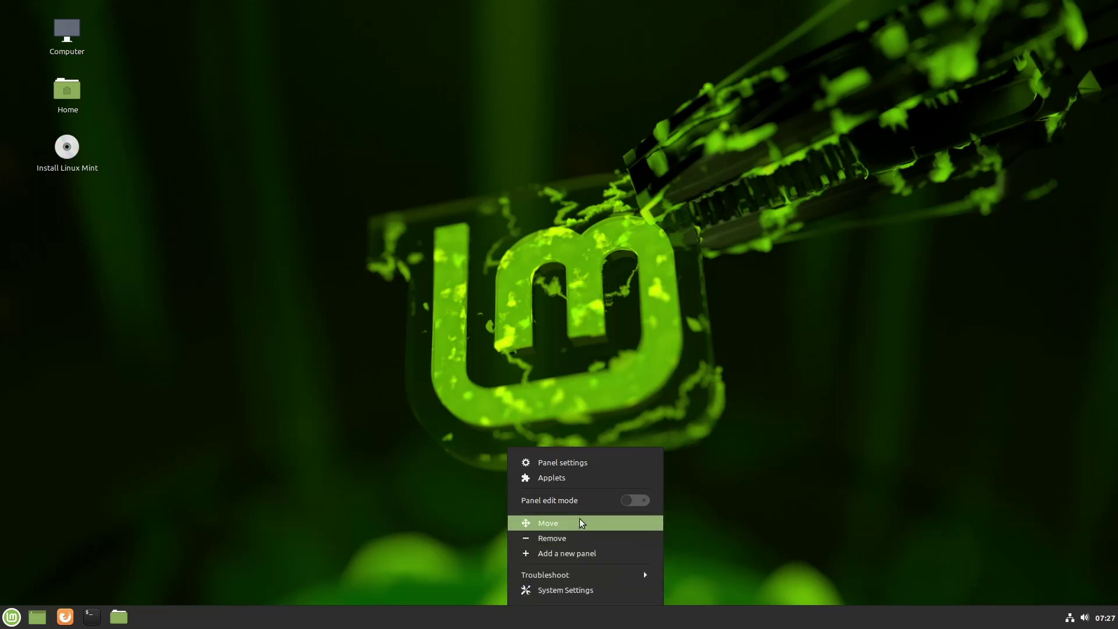
{"action": "left_click", "coordinate": [634, 503]}
{"action": "left_click", "coordinate": [635, 502]}
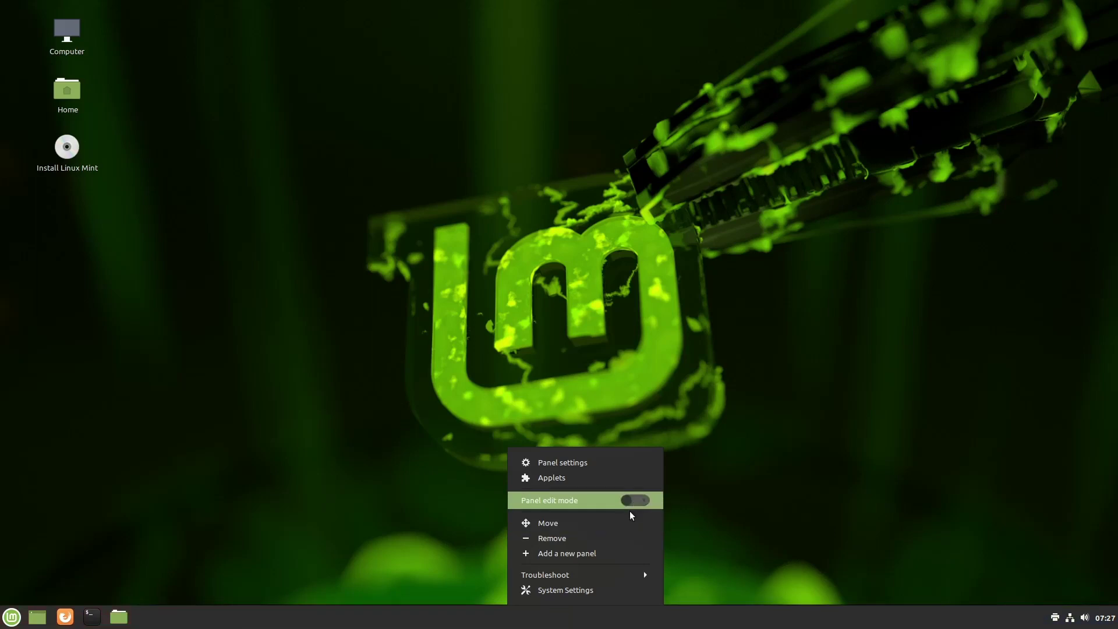
Open System Settings and the desktop panel's own settings
{"action": "left_click", "coordinate": [586, 590]}
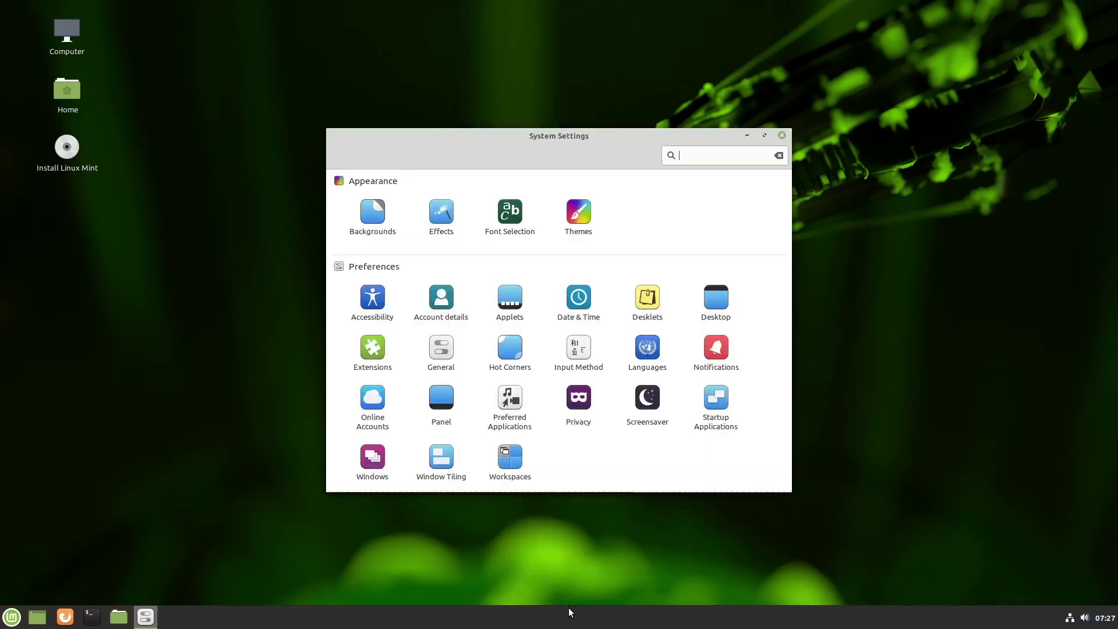
{"action": "right_click", "coordinate": [567, 608]}
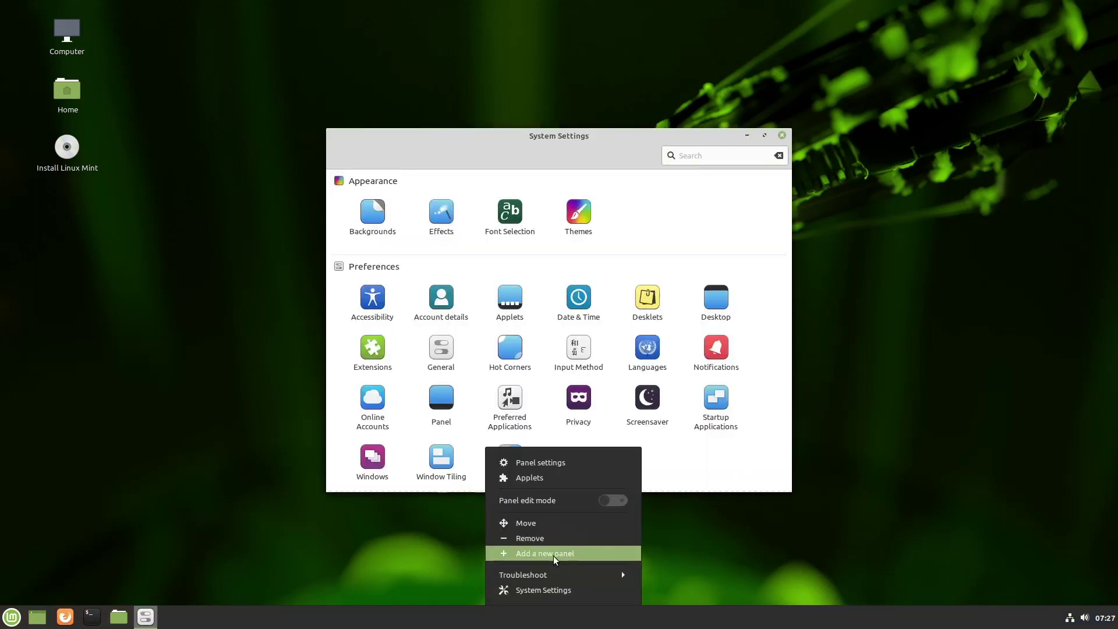
{"action": "left_click", "coordinate": [557, 463]}
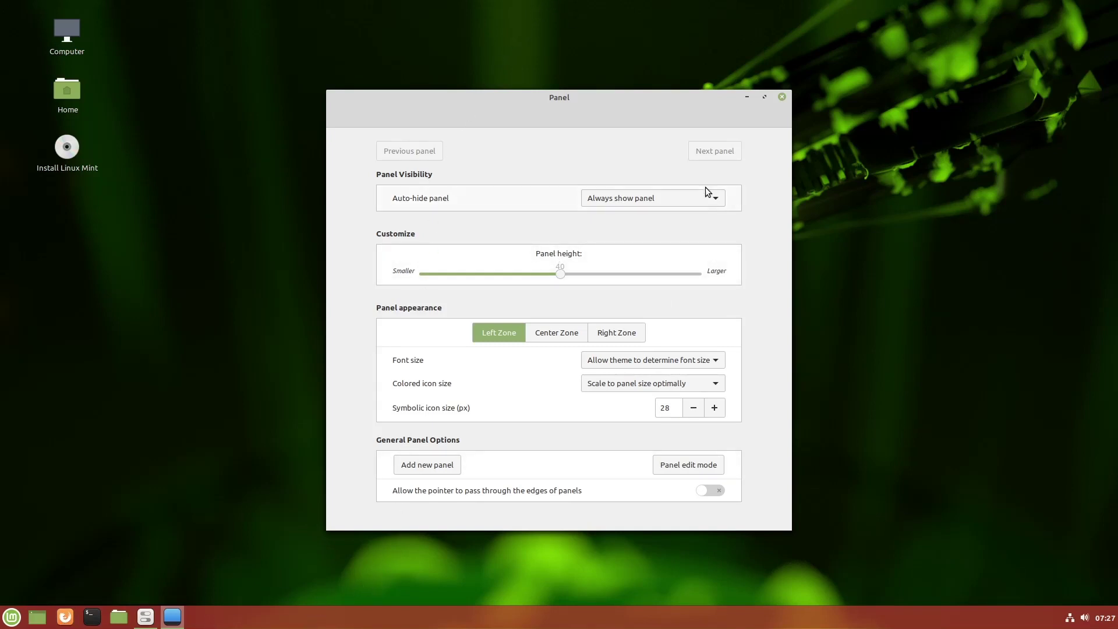
{"action": "left_click", "coordinate": [1116, 377]}
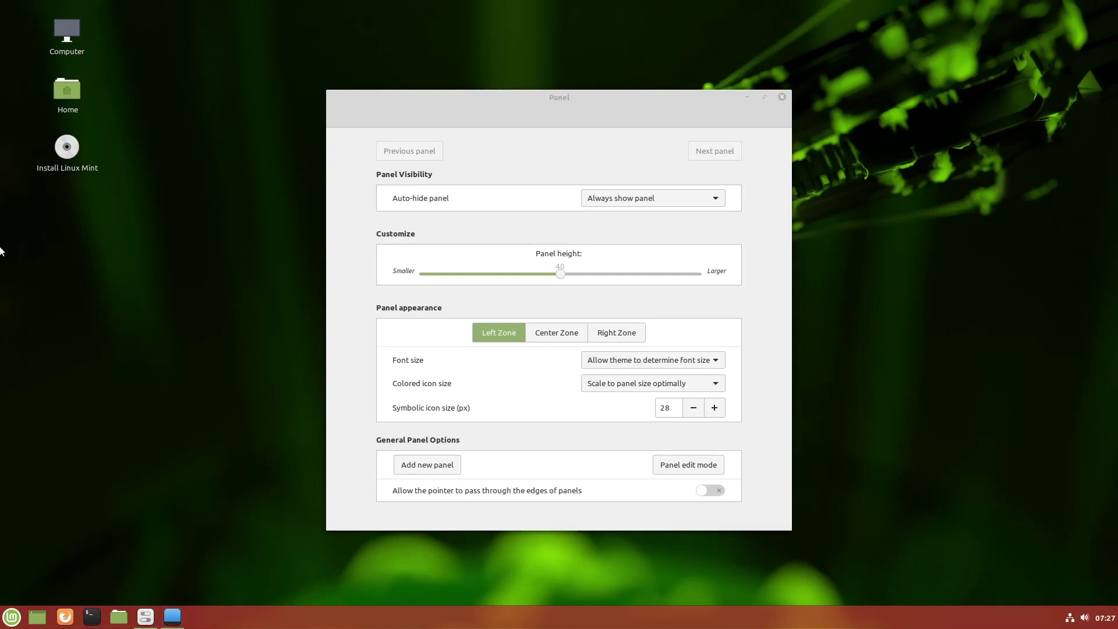
Bring up the panel settings again and reduce the panel height to 34
{"action": "right_click", "coordinate": [509, 621]}
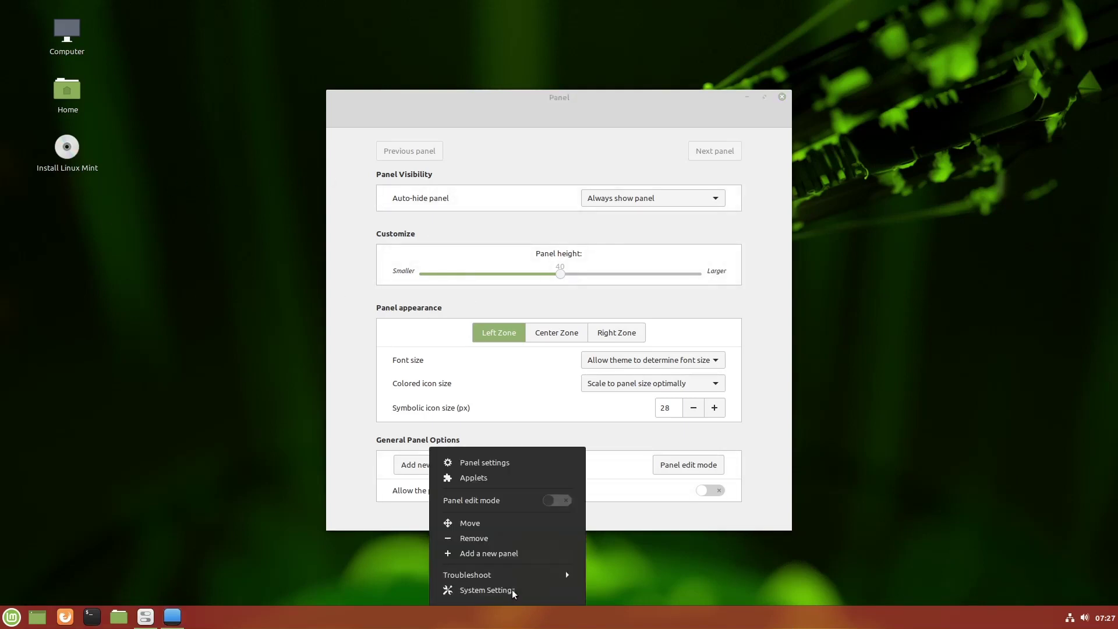
{"action": "left_click", "coordinate": [504, 468]}
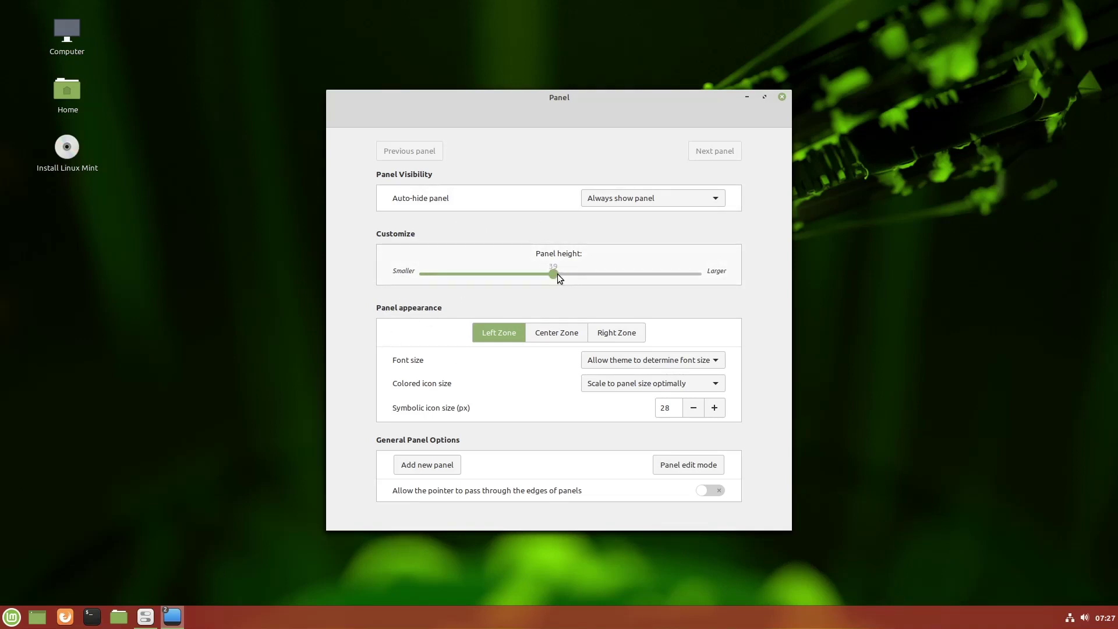
{"action": "left_click_drag", "start_coordinate": [557, 278], "coordinate": [526, 277]}
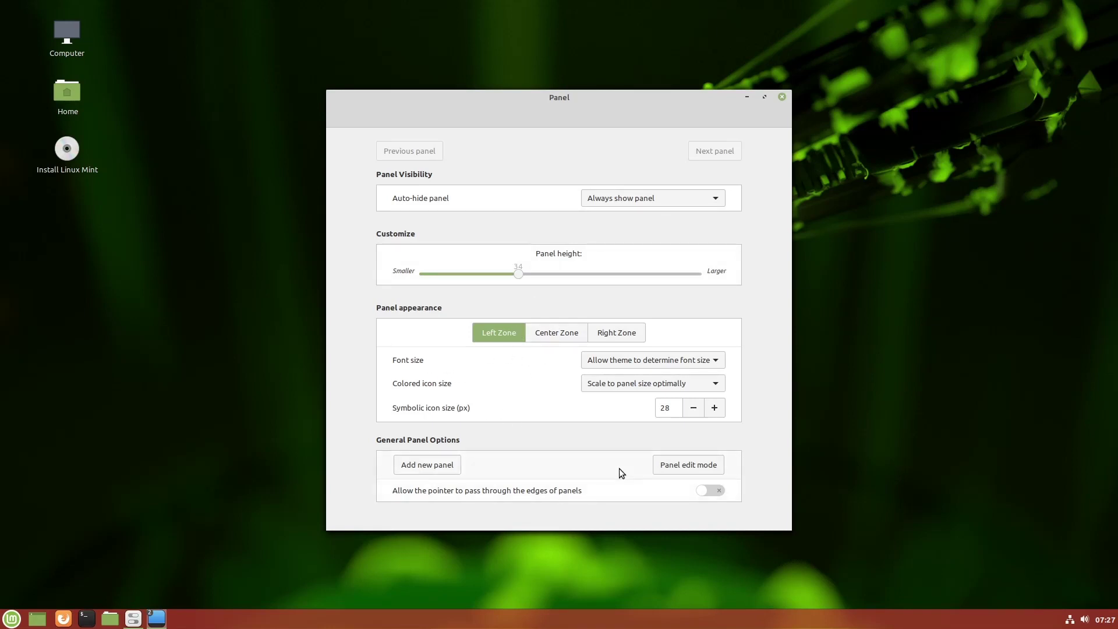
Switch panel edit mode on and back off in the panel settings, and close both settings windows
{"action": "left_click", "coordinate": [674, 467]}
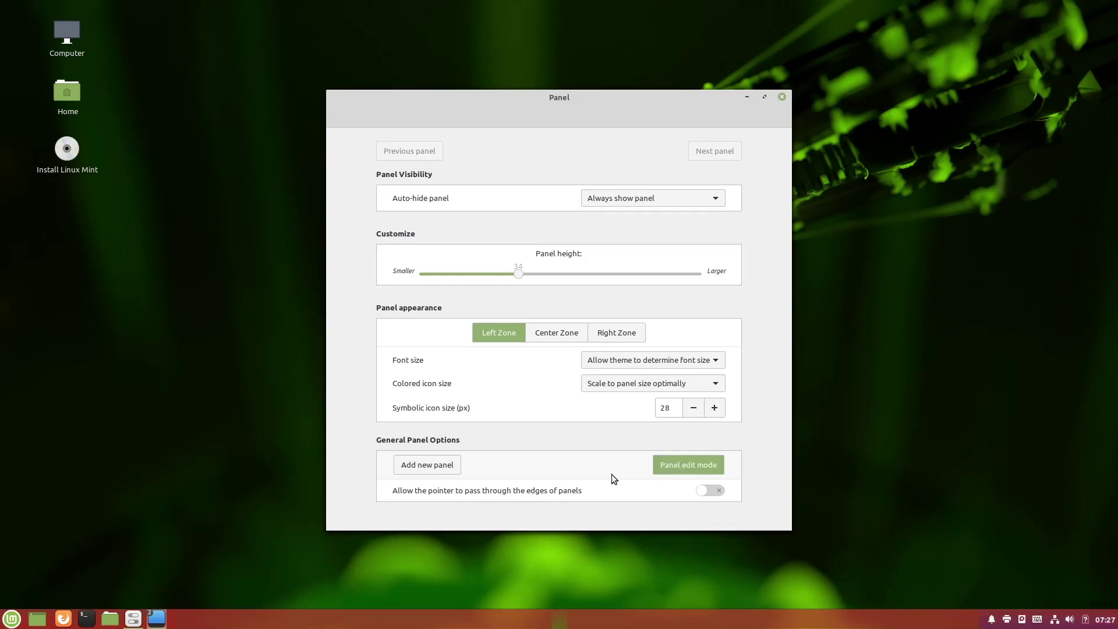
{"action": "left_click", "coordinate": [668, 468]}
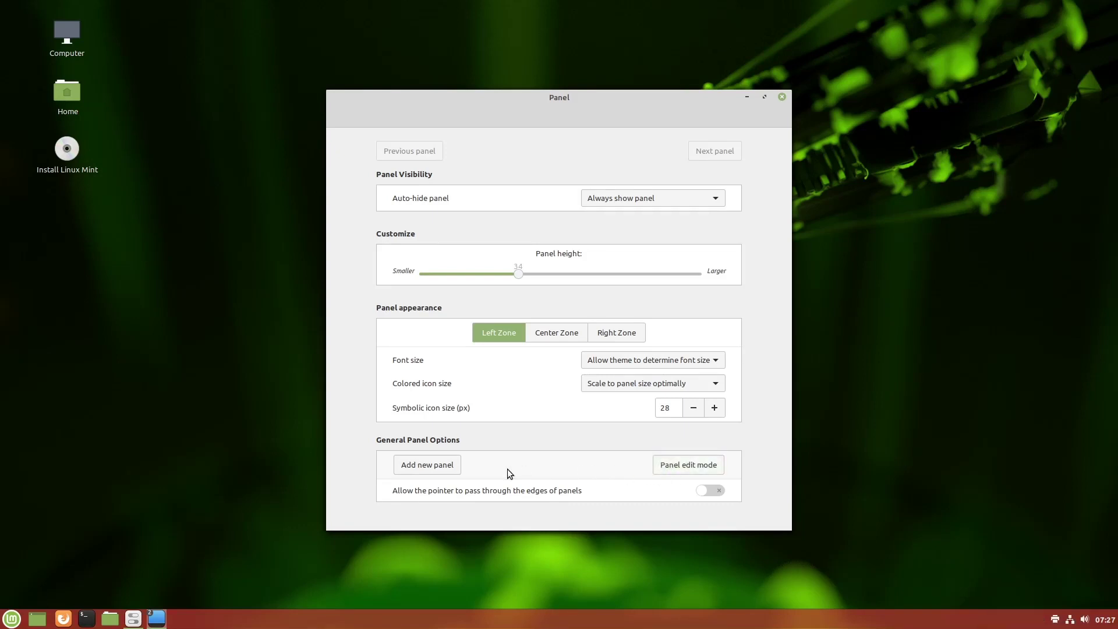
{"action": "left_click", "coordinate": [783, 97]}
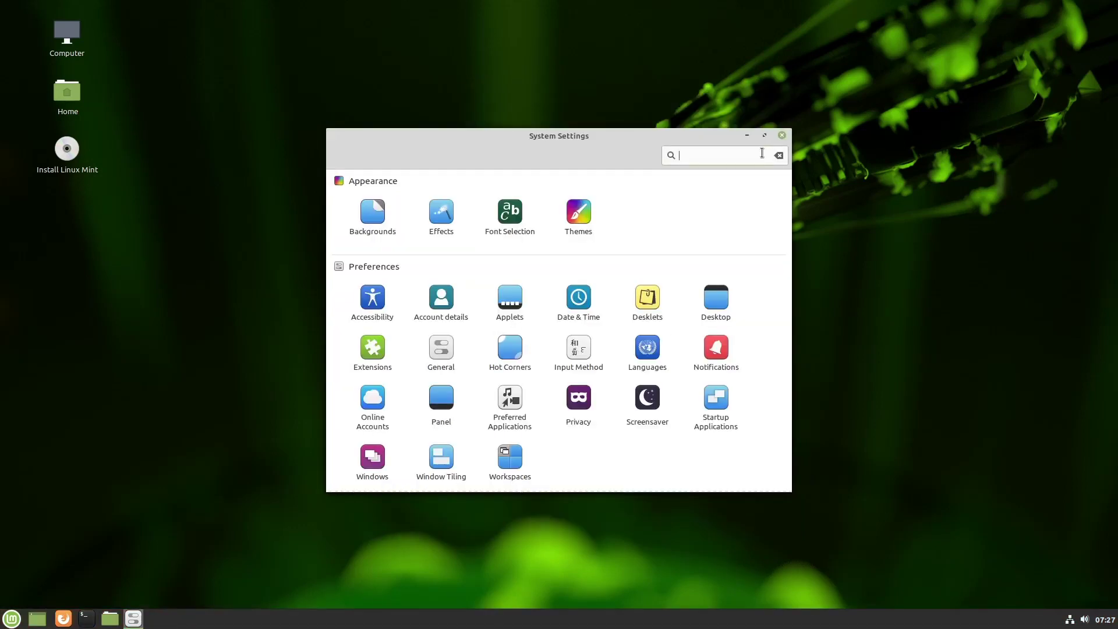
{"action": "left_click", "coordinate": [782, 135]}
Remove the panel from the desktop
{"action": "right_click", "coordinate": [620, 617]}
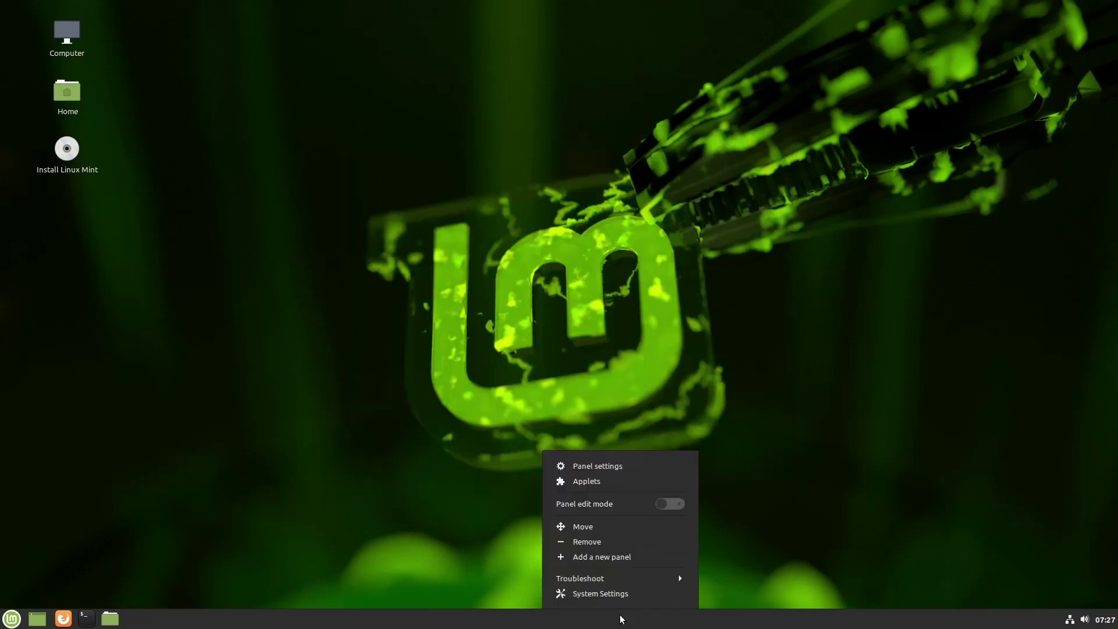
{"action": "left_click", "coordinate": [608, 543]}
{"action": "left_click", "coordinate": [519, 329]}
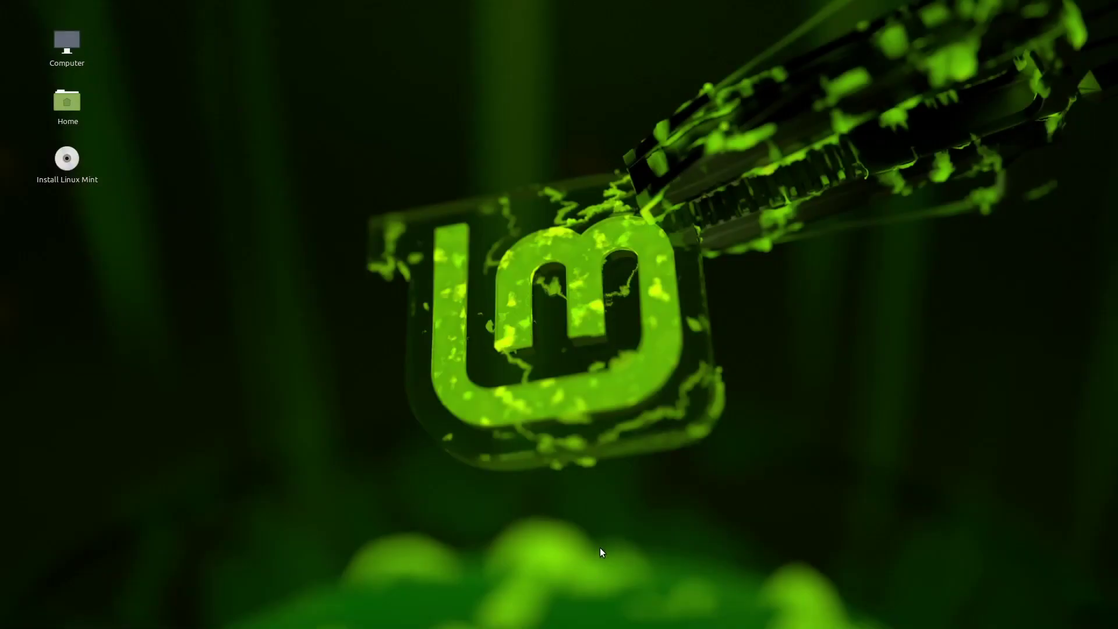
Check the context options of the empty desktop for a way to bring the panel back
{"action": "right_click", "coordinate": [578, 626]}
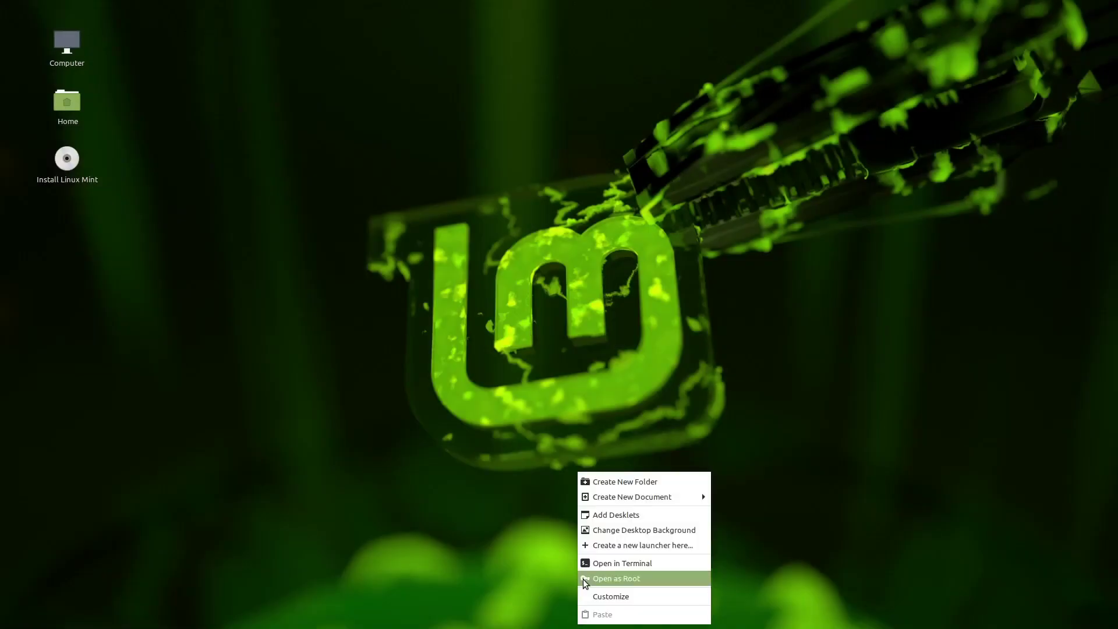
{"action": "left_click", "coordinate": [536, 527]}
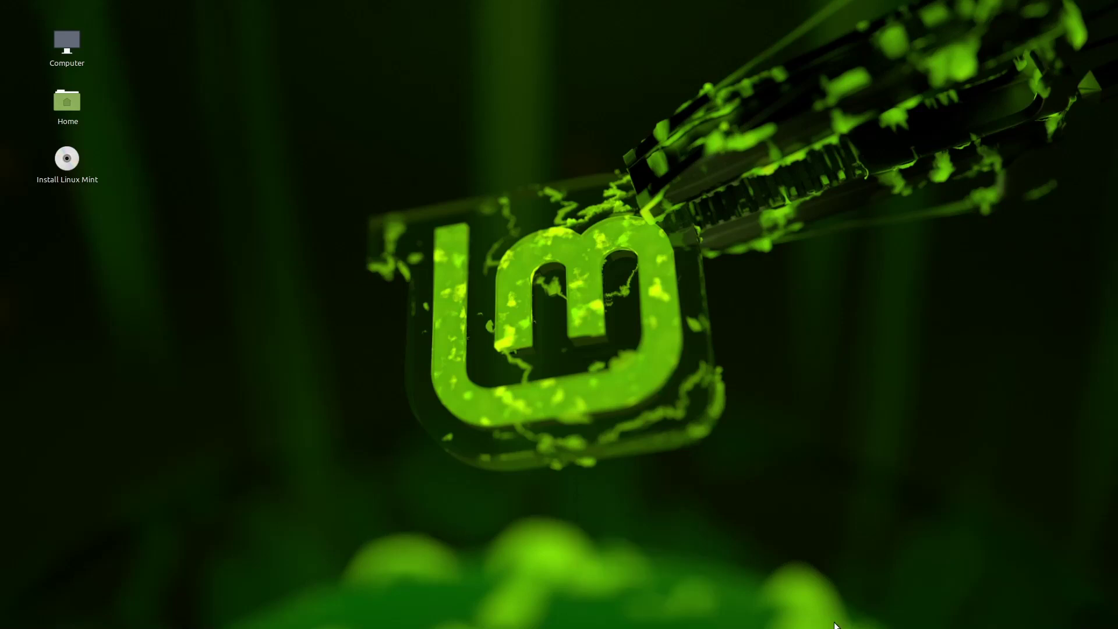
{"action": "right_click", "coordinate": [585, 235]}
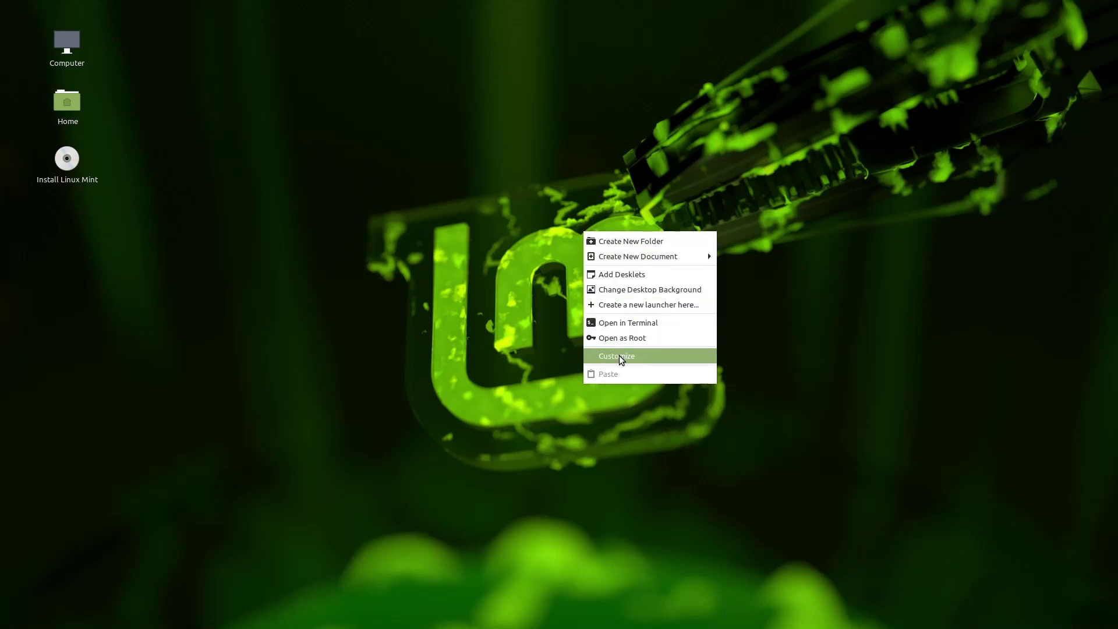
{"action": "left_click", "coordinate": [543, 306]}
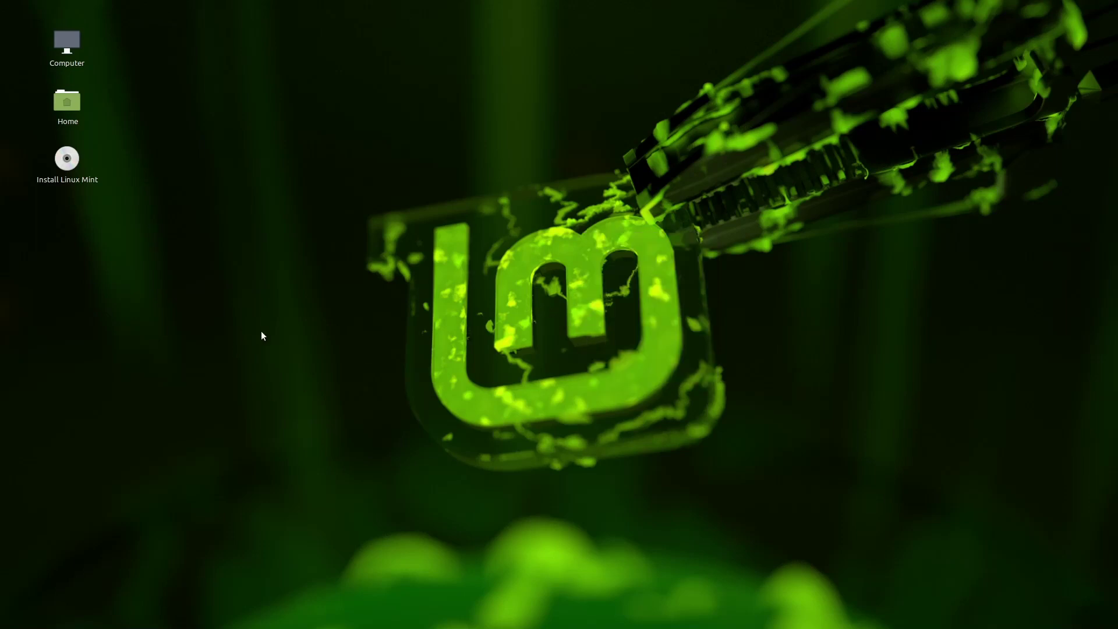
{"action": "right_click", "coordinate": [399, 230]}
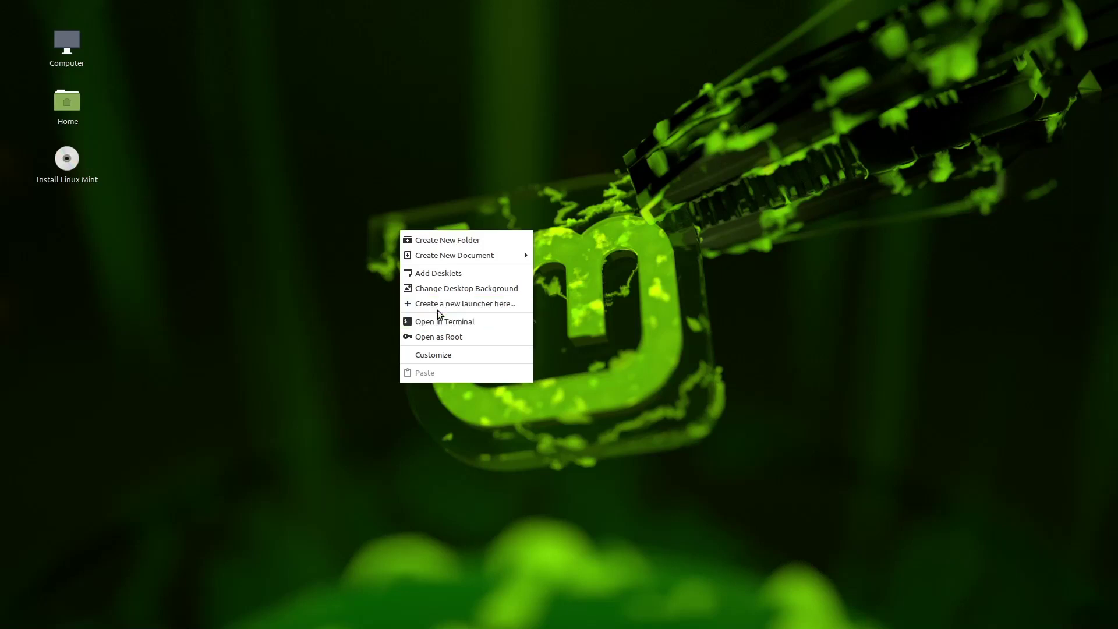
Open the Home folder, go to the File System root, look into its home directory and return to the root
{"action": "left_click", "coordinate": [177, 194]}
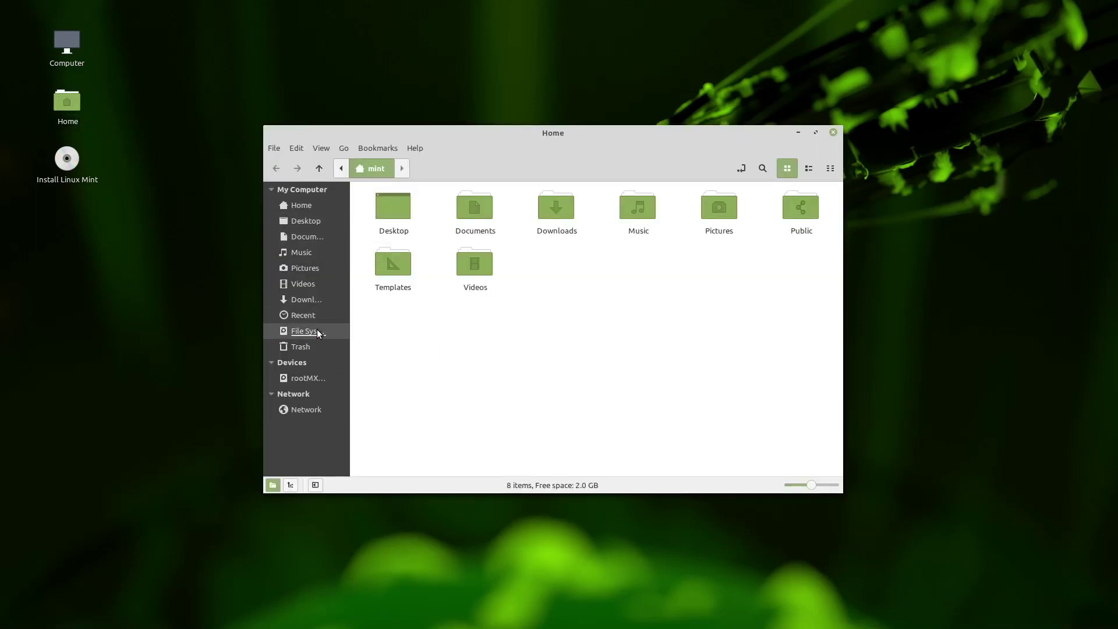
{"action": "left_click", "coordinate": [315, 331]}
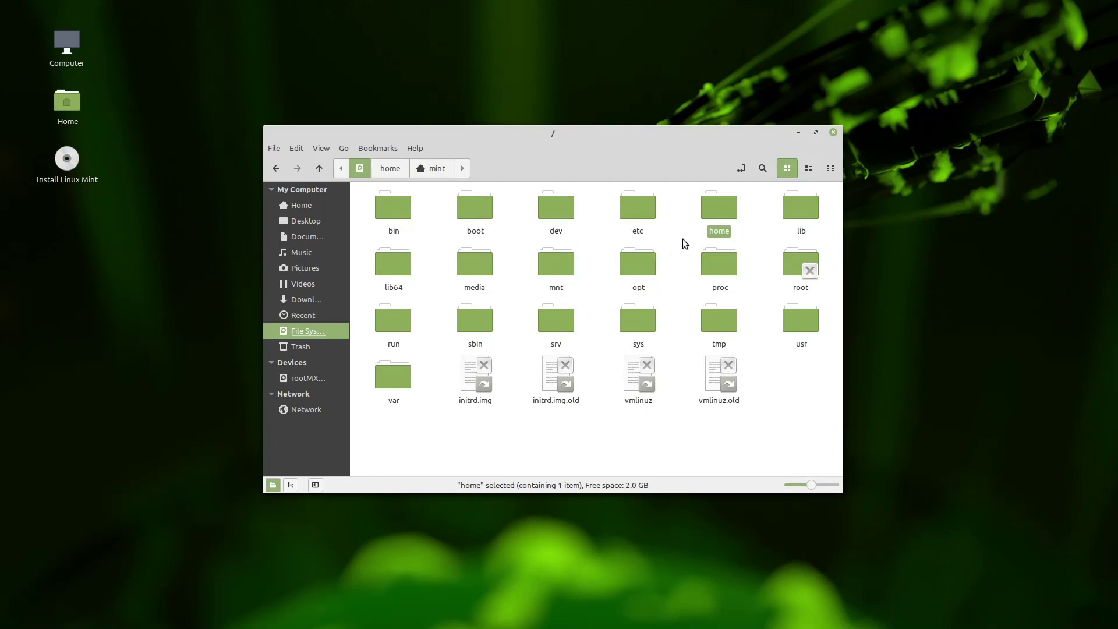
{"action": "double_click", "coordinate": [714, 209]}
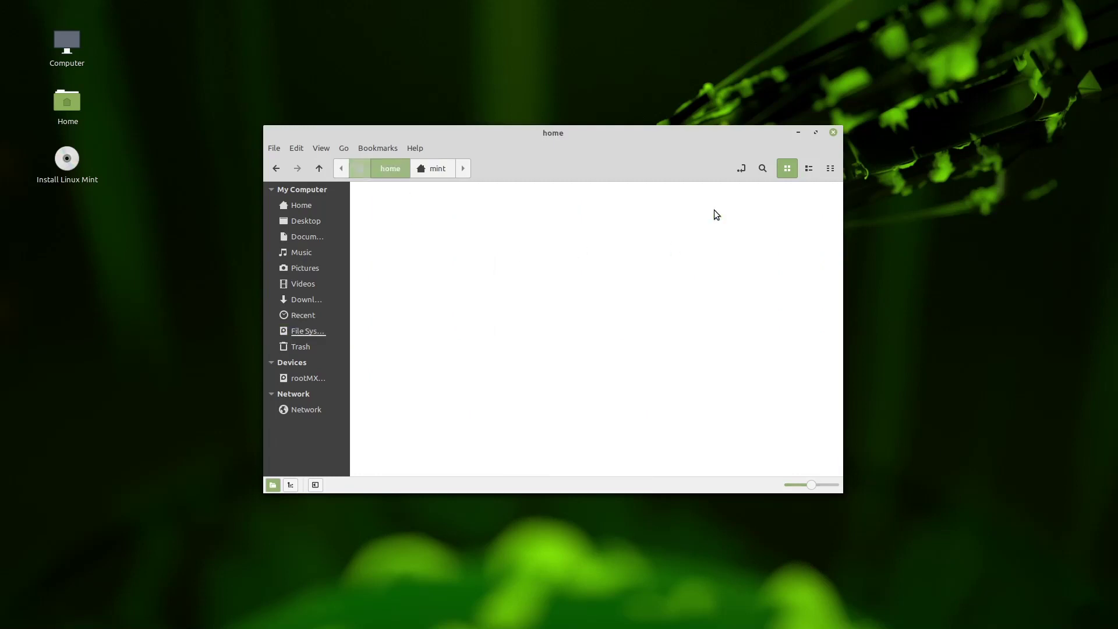
{"action": "left_click", "coordinate": [276, 168]}
{"action": "left_click", "coordinate": [512, 277]}
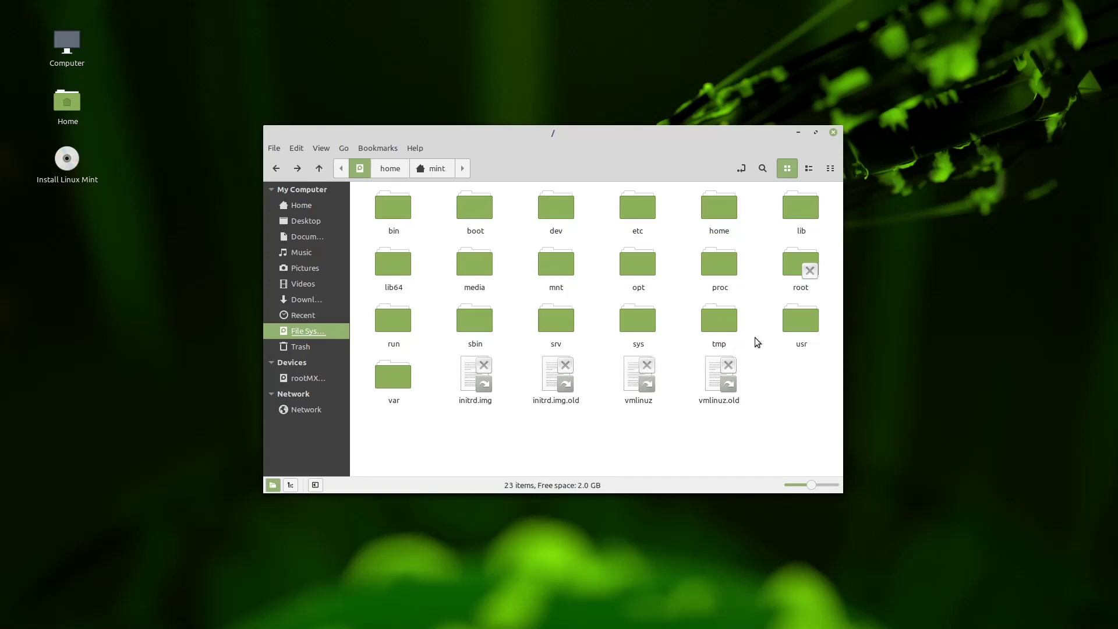
Open the /usr/share/applications folder from the file system root
{"action": "left_click", "coordinate": [802, 336]}
{"action": "double_click", "coordinate": [802, 336]}
{"action": "double_click", "coordinate": [488, 270]}
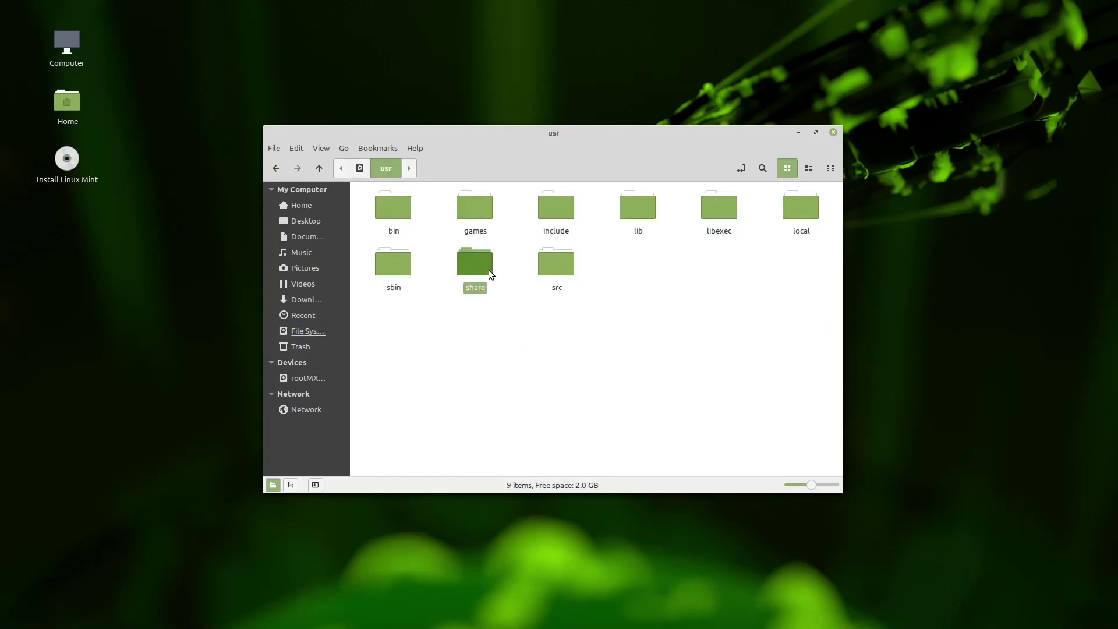
{"action": "double_click", "coordinate": [639, 275]}
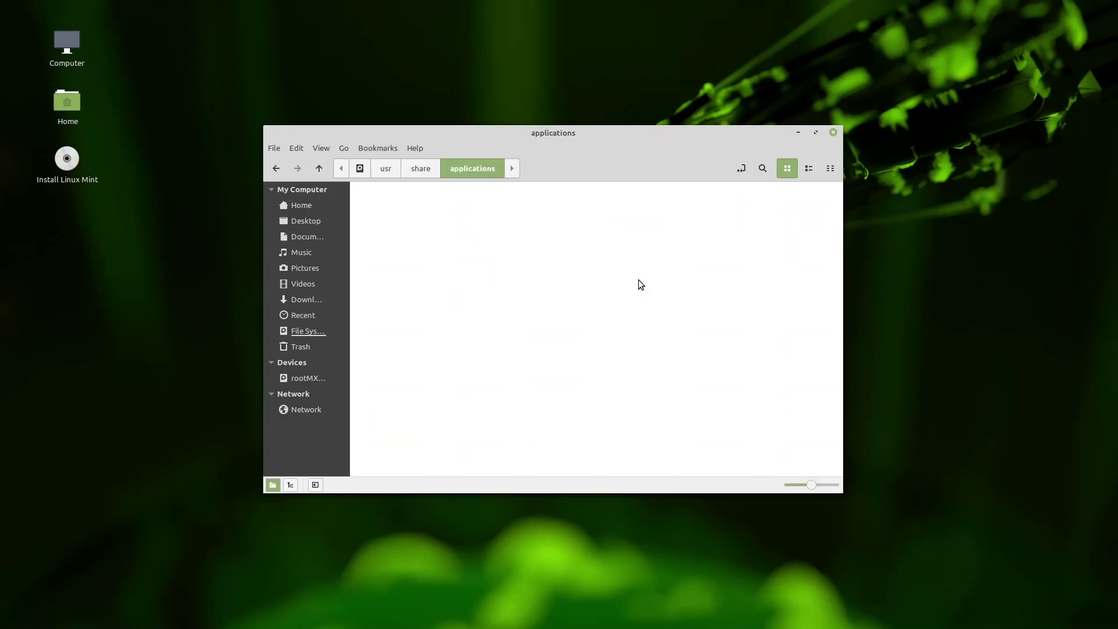
Find System Settings among the installed applications and launch it
{"action": "scroll", "coordinate": [591, 306], "scroll_direction": "down", "scroll_amount": 3}
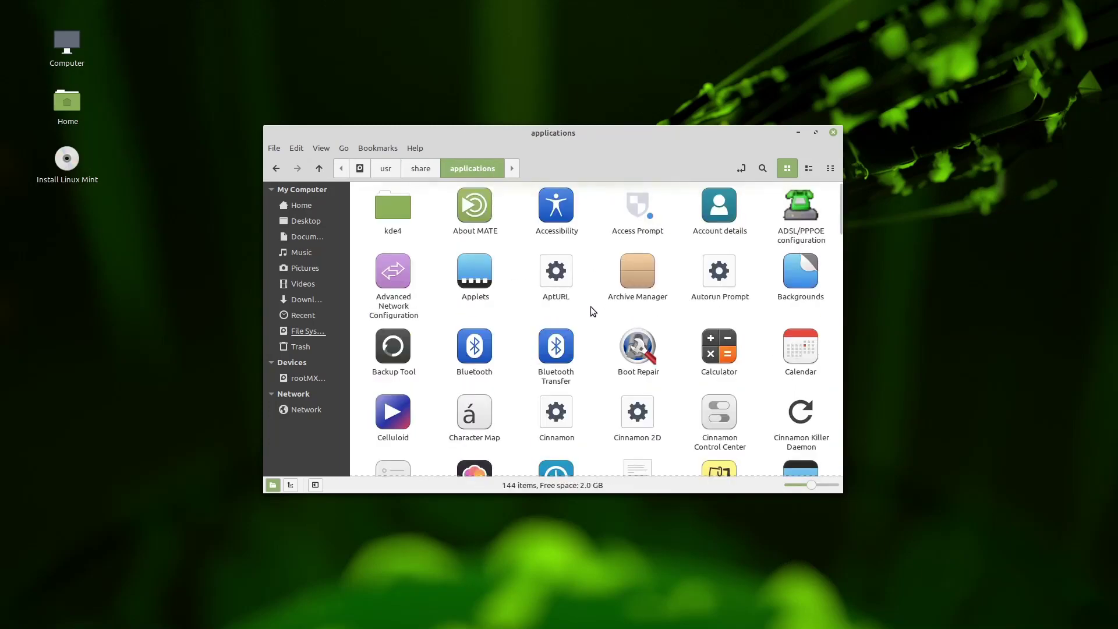
{"action": "scroll", "coordinate": [590, 306], "scroll_direction": "down", "scroll_amount": 4}
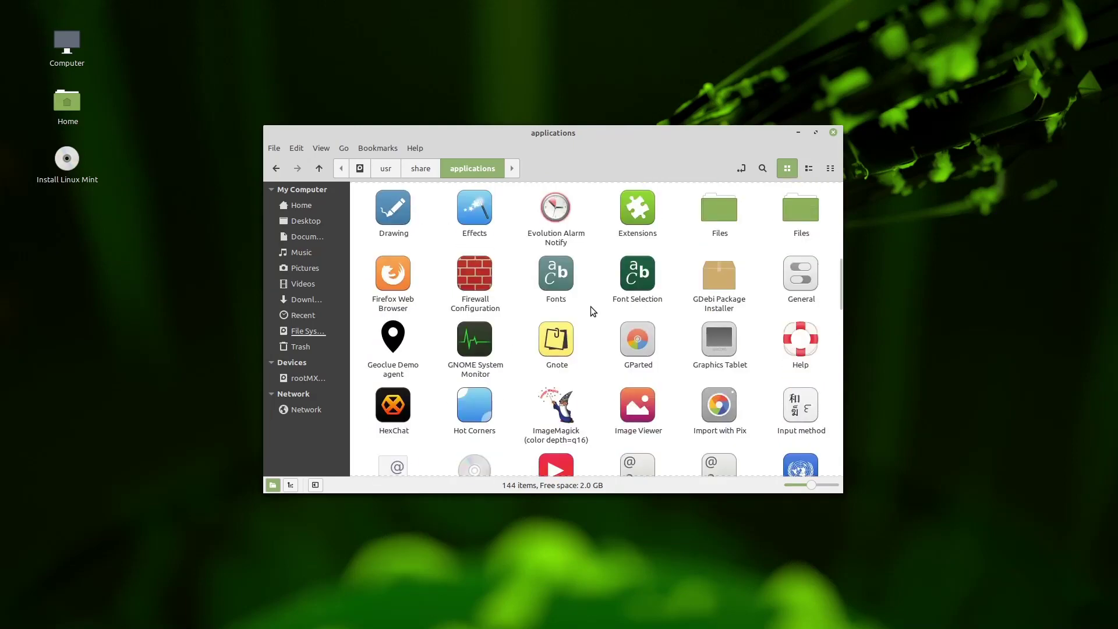
{"action": "scroll", "coordinate": [590, 306], "scroll_direction": "down", "scroll_amount": 4}
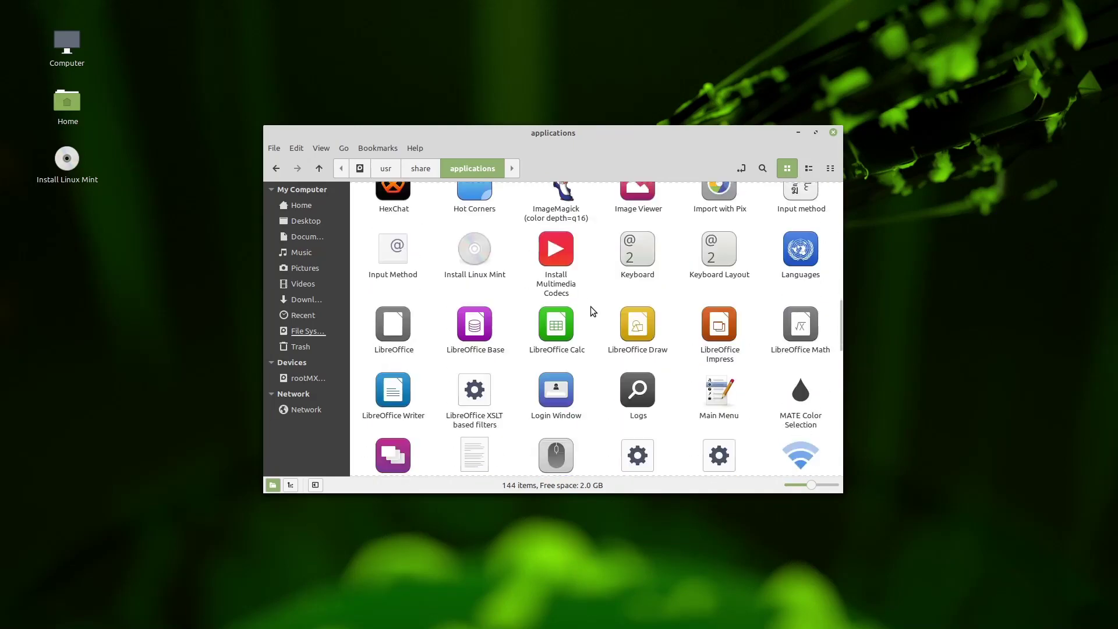
{"action": "scroll", "coordinate": [590, 306], "scroll_direction": "down", "scroll_amount": 4}
{"action": "scroll", "coordinate": [591, 307], "scroll_direction": "down", "scroll_amount": 4}
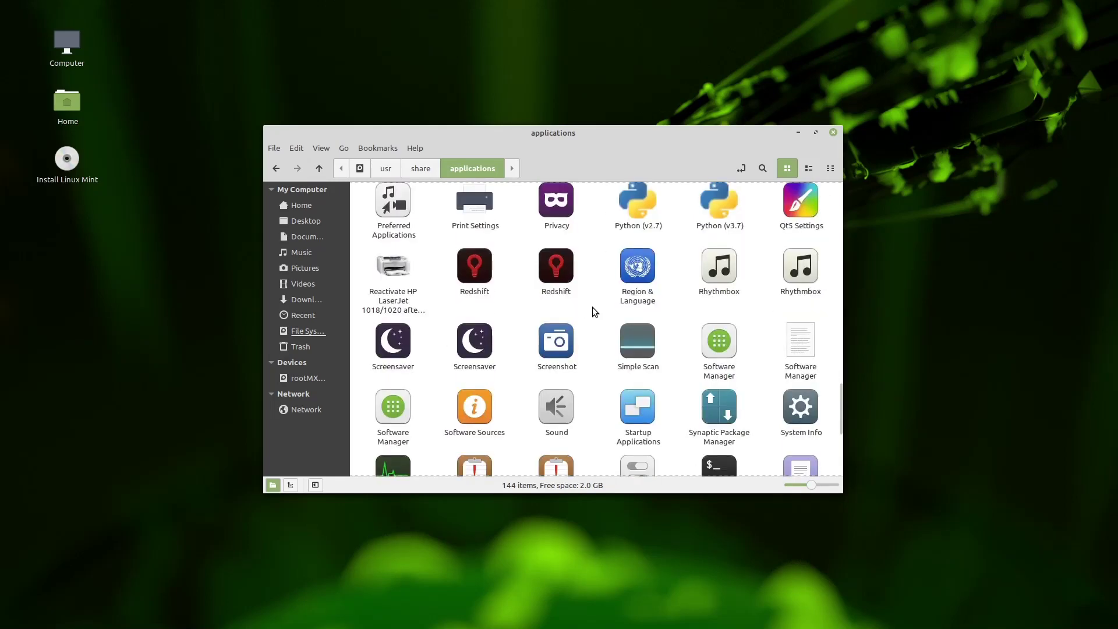
{"action": "scroll", "coordinate": [594, 311], "scroll_direction": "down", "scroll_amount": 3}
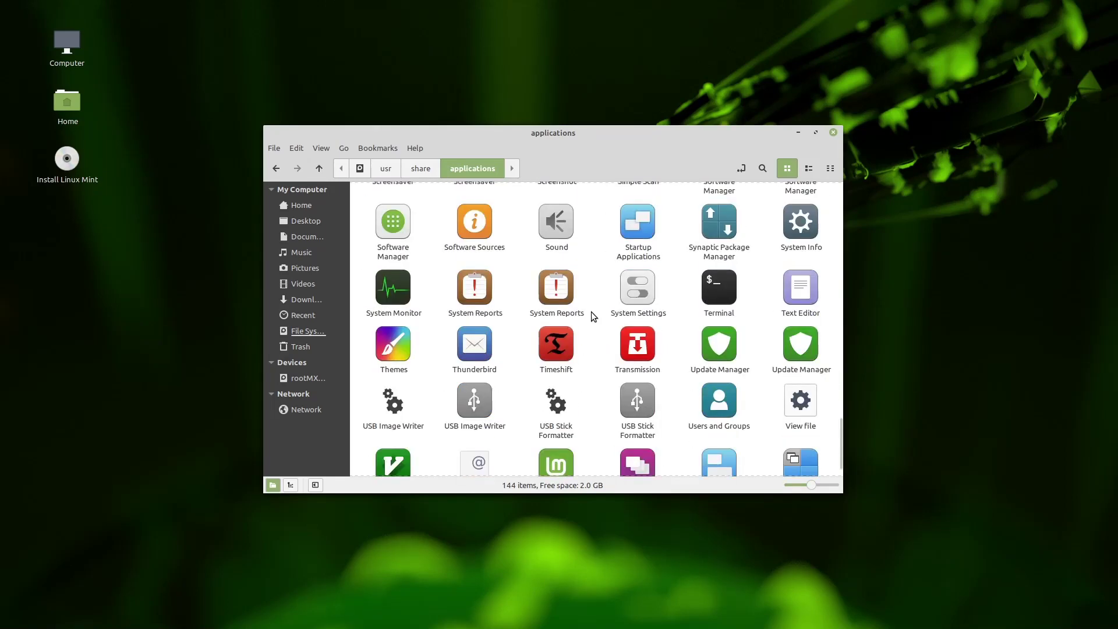
{"action": "scroll", "coordinate": [592, 312], "scroll_direction": "down", "scroll_amount": 1}
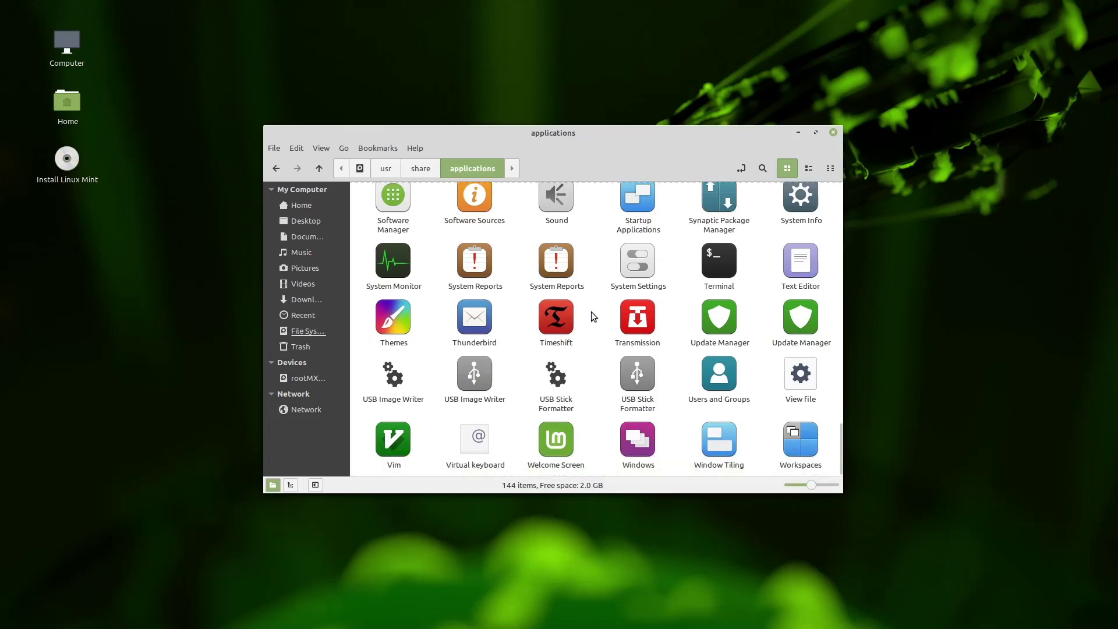
{"action": "left_click", "coordinate": [630, 271]}
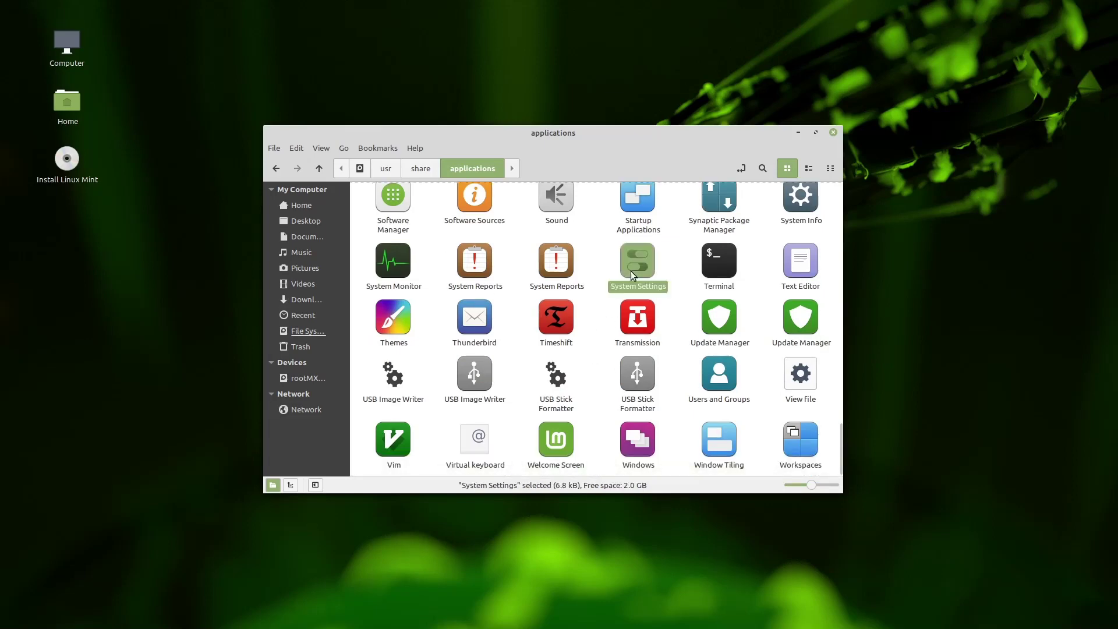
{"action": "double_click", "coordinate": [632, 270]}
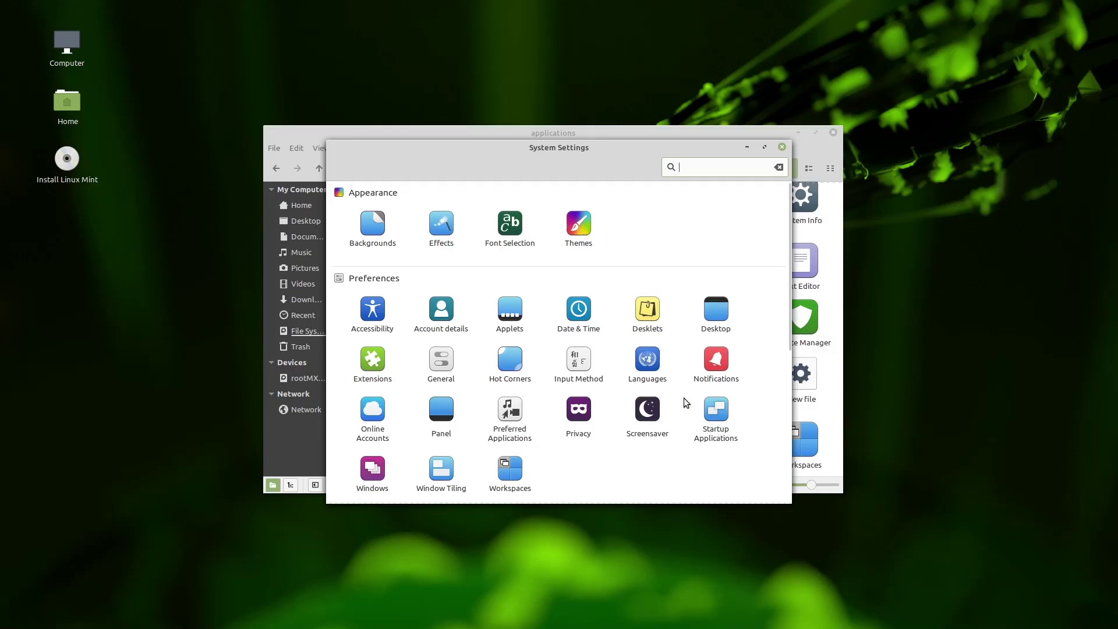
Look through the System Settings categories down to Administration and open the Panel settings
{"action": "scroll", "coordinate": [684, 398], "scroll_direction": "down", "scroll_amount": 2}
{"action": "scroll", "coordinate": [683, 397], "scroll_direction": "down", "scroll_amount": 2}
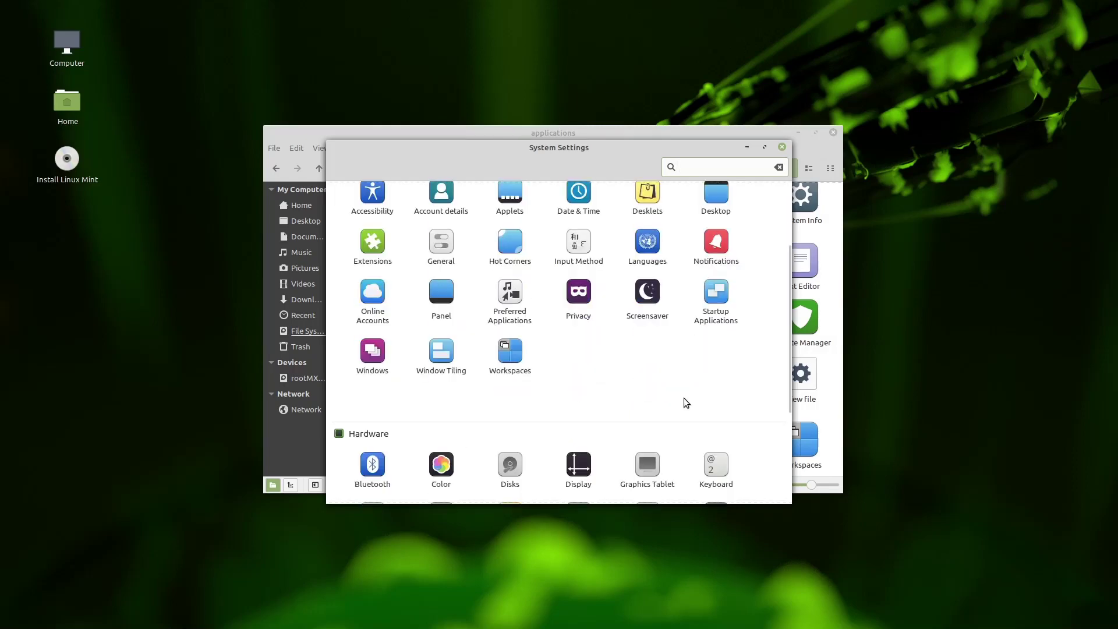
{"action": "scroll", "coordinate": [684, 397], "scroll_direction": "down", "scroll_amount": 3}
{"action": "scroll", "coordinate": [684, 398], "scroll_direction": "down", "scroll_amount": 1}
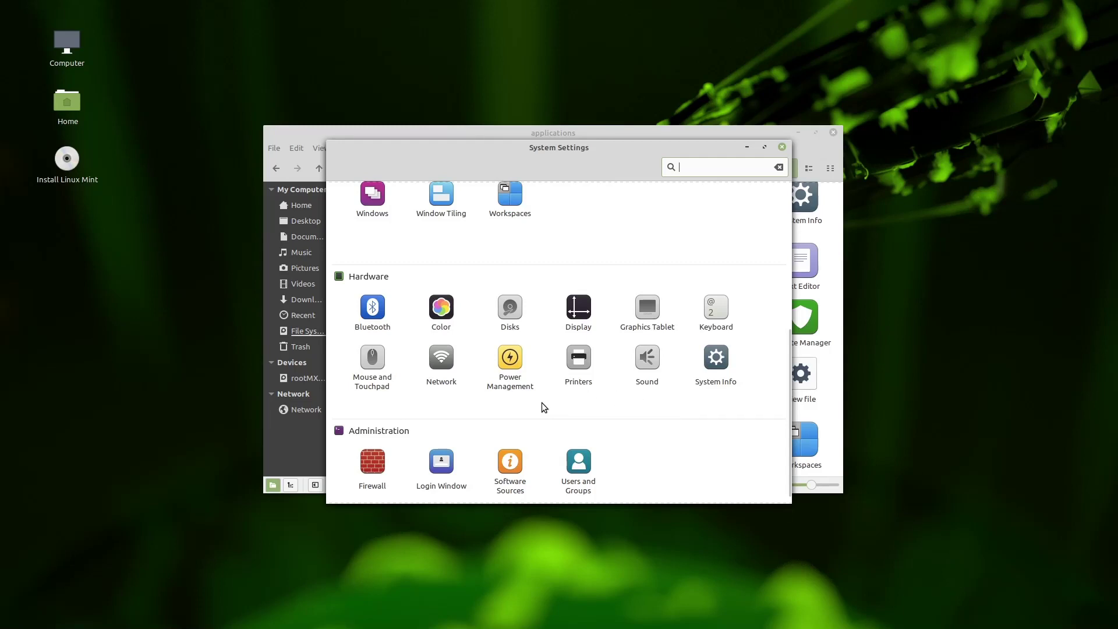
{"action": "scroll", "coordinate": [542, 403], "scroll_direction": "down", "scroll_amount": 1}
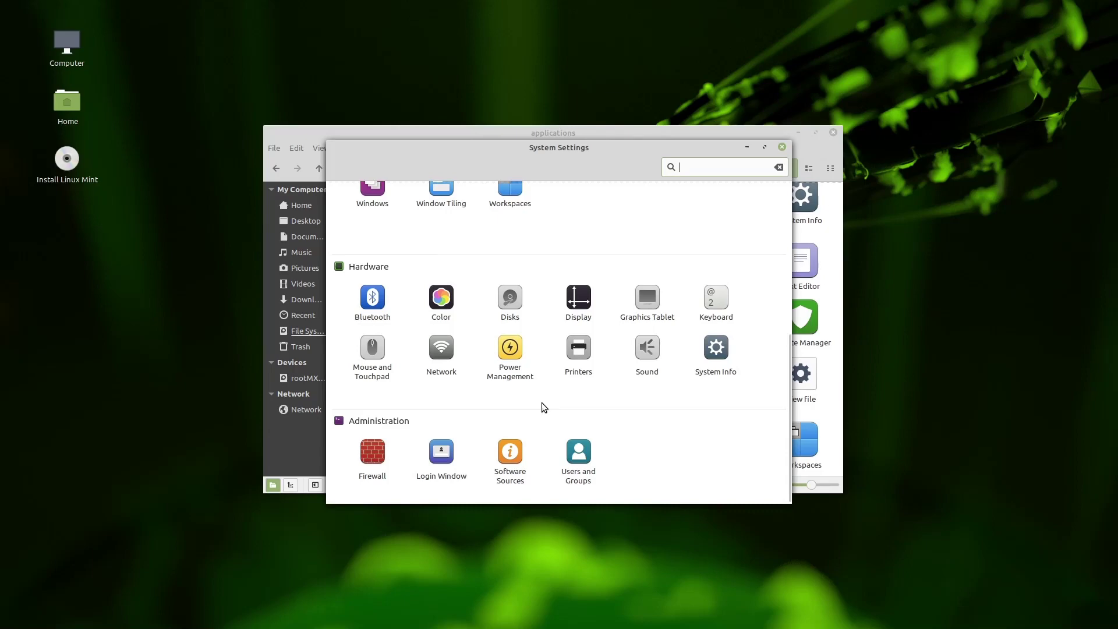
{"action": "scroll", "coordinate": [542, 403], "scroll_direction": "up", "scroll_amount": 5}
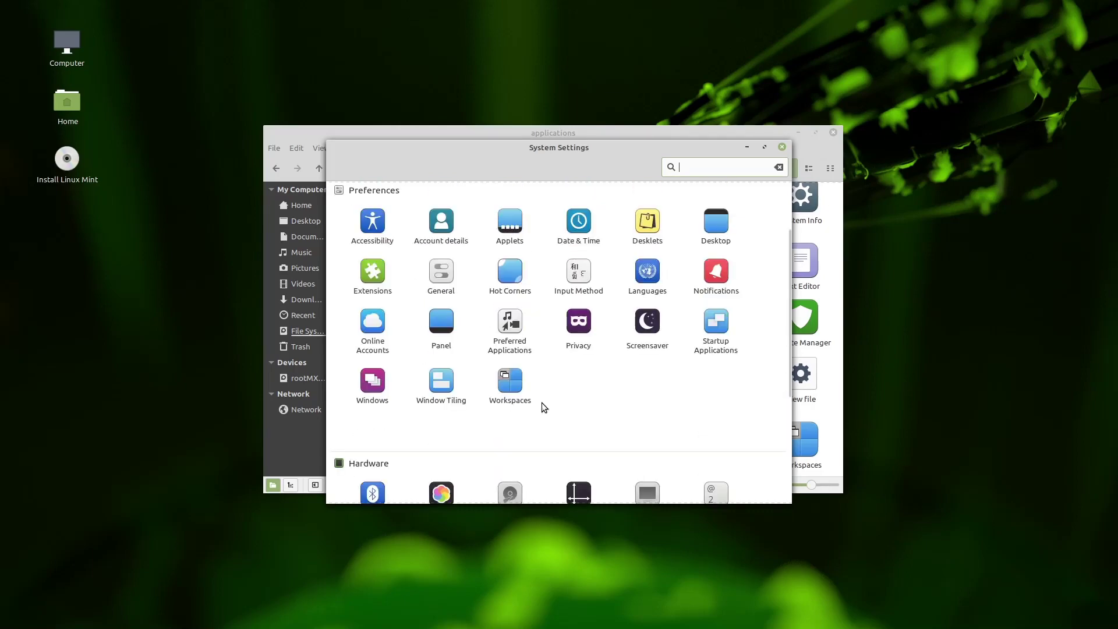
{"action": "left_click", "coordinate": [440, 324]}
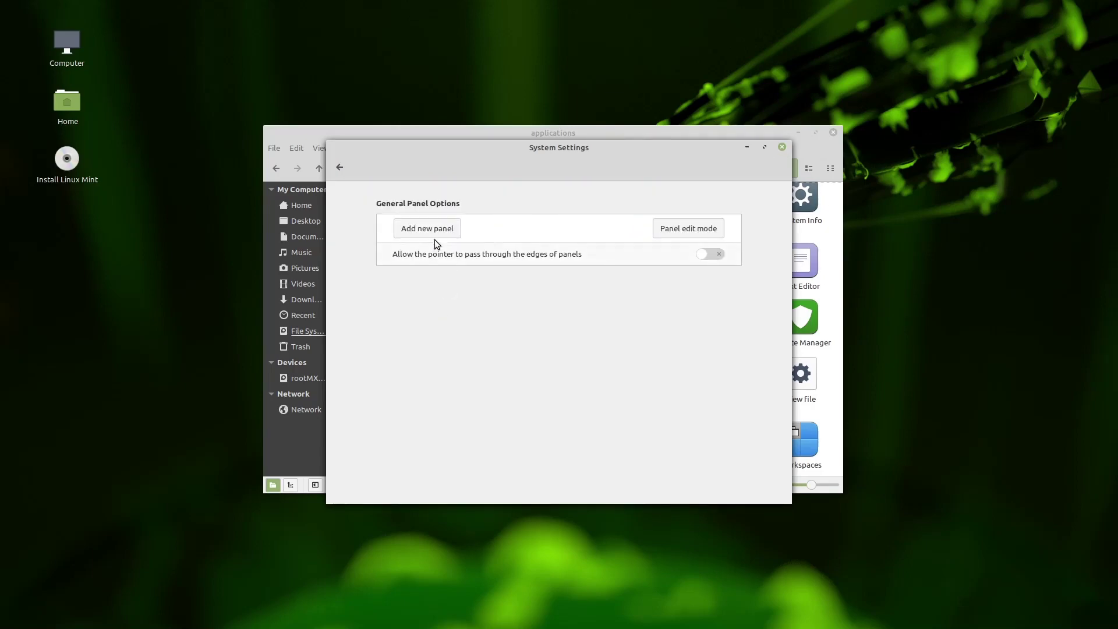
Add a new panel along the top edge of the screen and close System Settings and the applications folder
{"action": "left_click", "coordinate": [432, 230]}
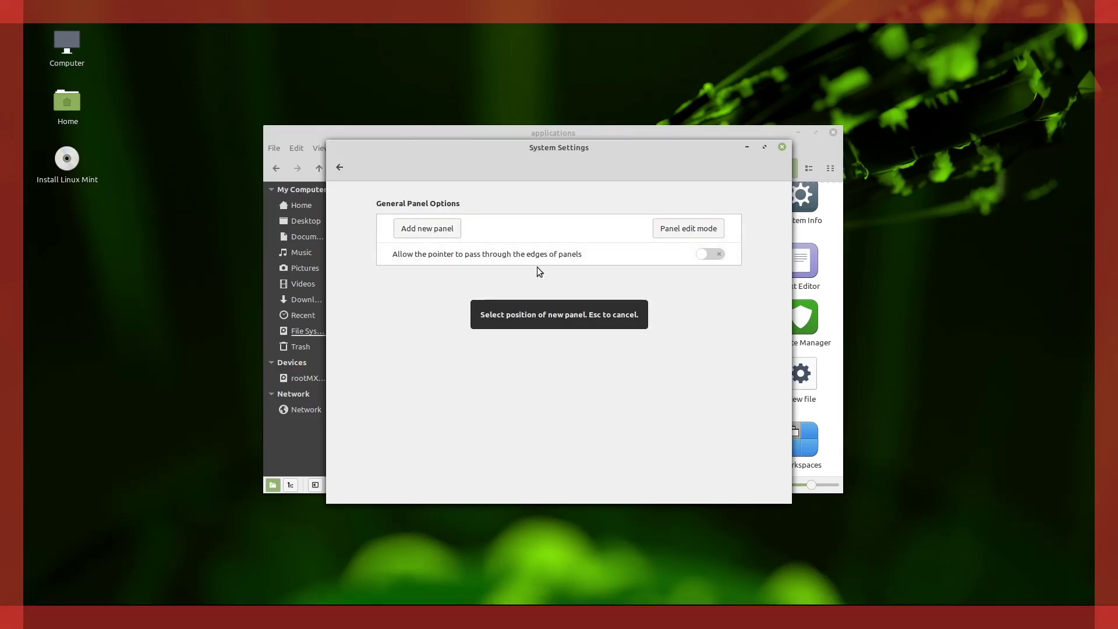
{"action": "left_click", "coordinate": [552, 68]}
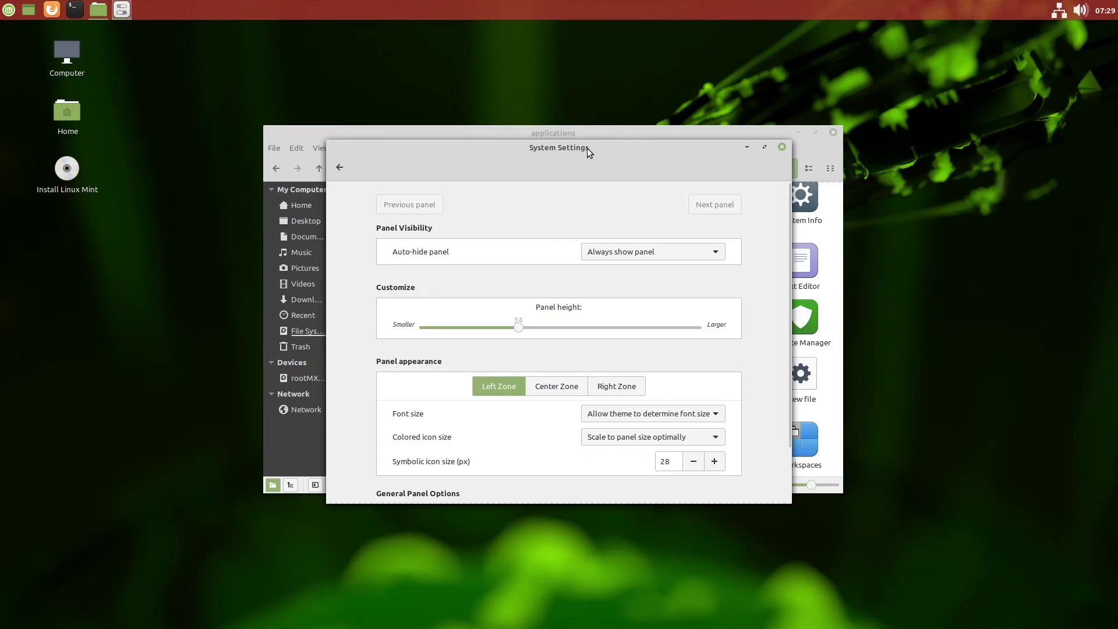
{"action": "left_click_drag", "start_coordinate": [587, 148], "coordinate": [594, 121]}
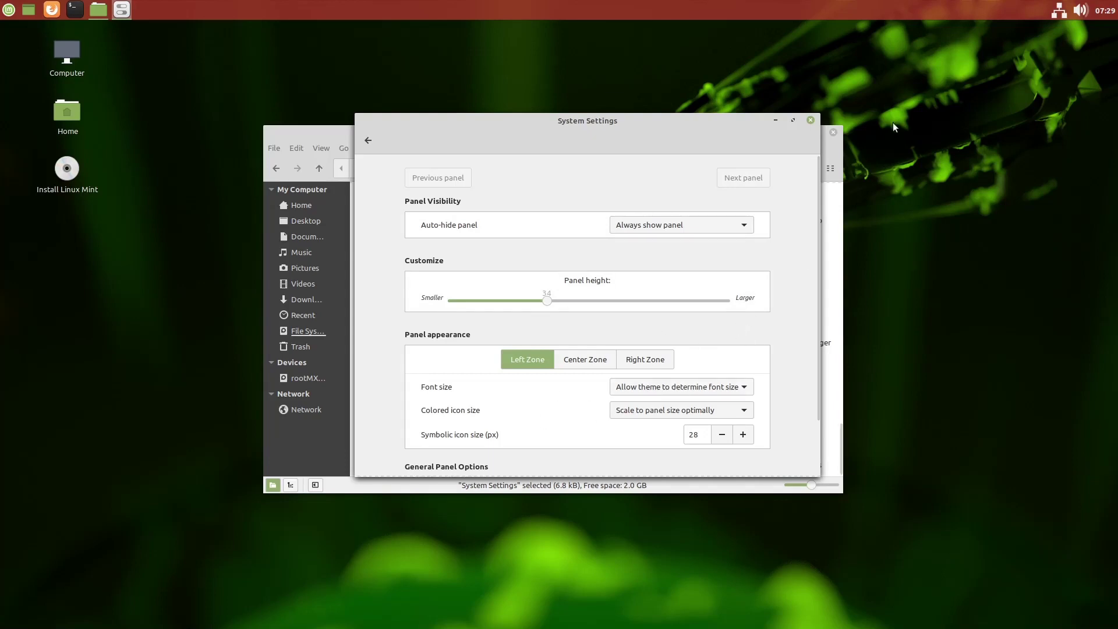
{"action": "left_click", "coordinate": [810, 120]}
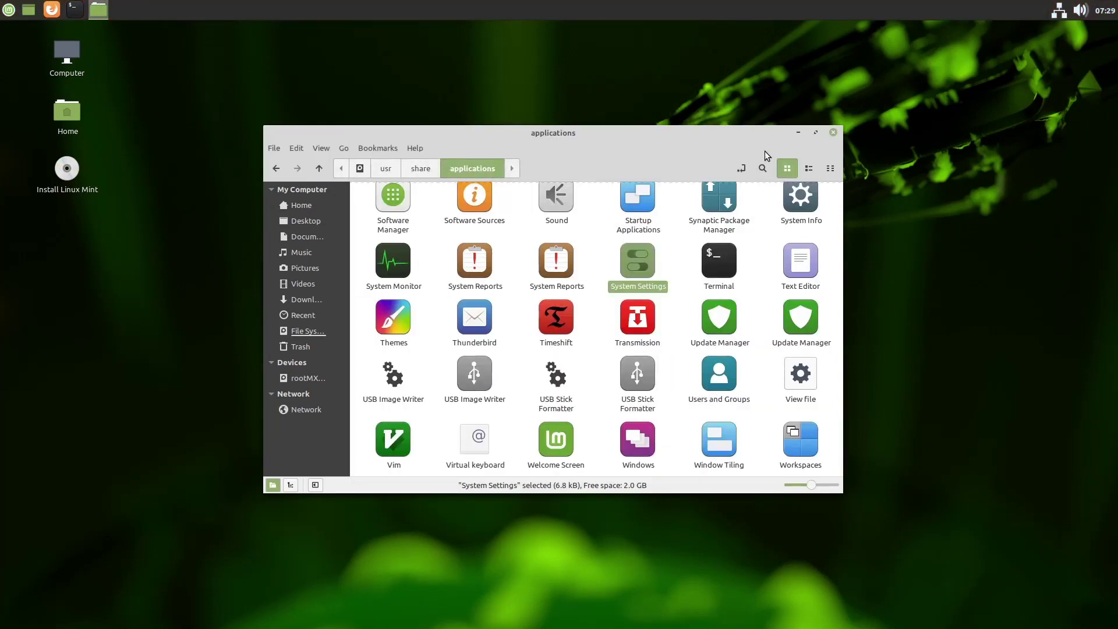
{"action": "left_click", "coordinate": [833, 132]}
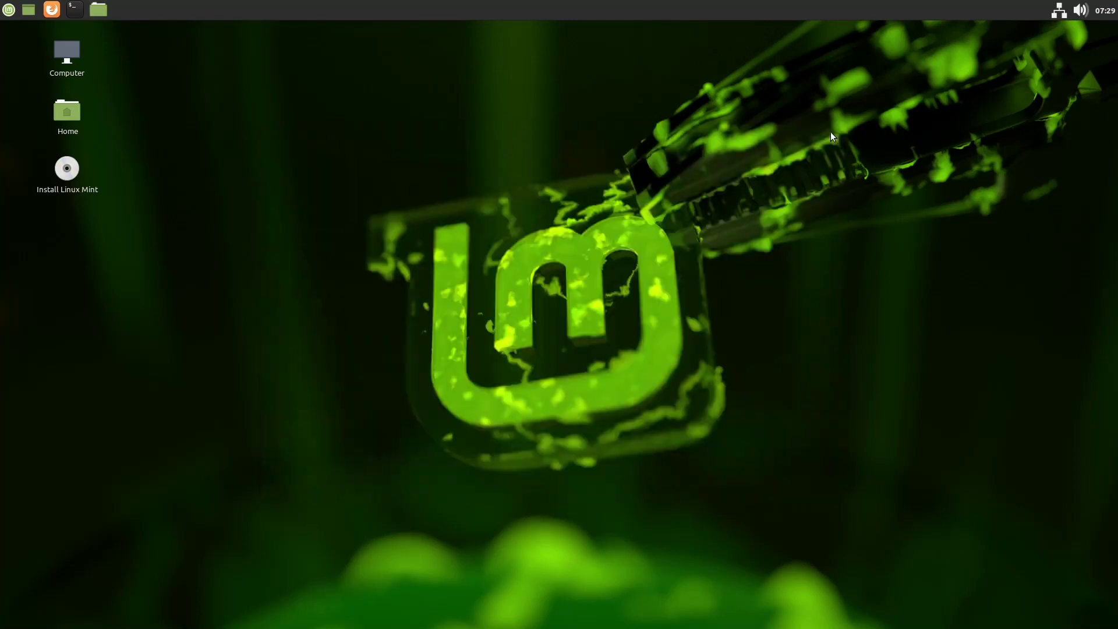
Remove the panel from the desktop and accept the offer to open the panel settings
{"action": "right_click", "coordinate": [559, 12]}
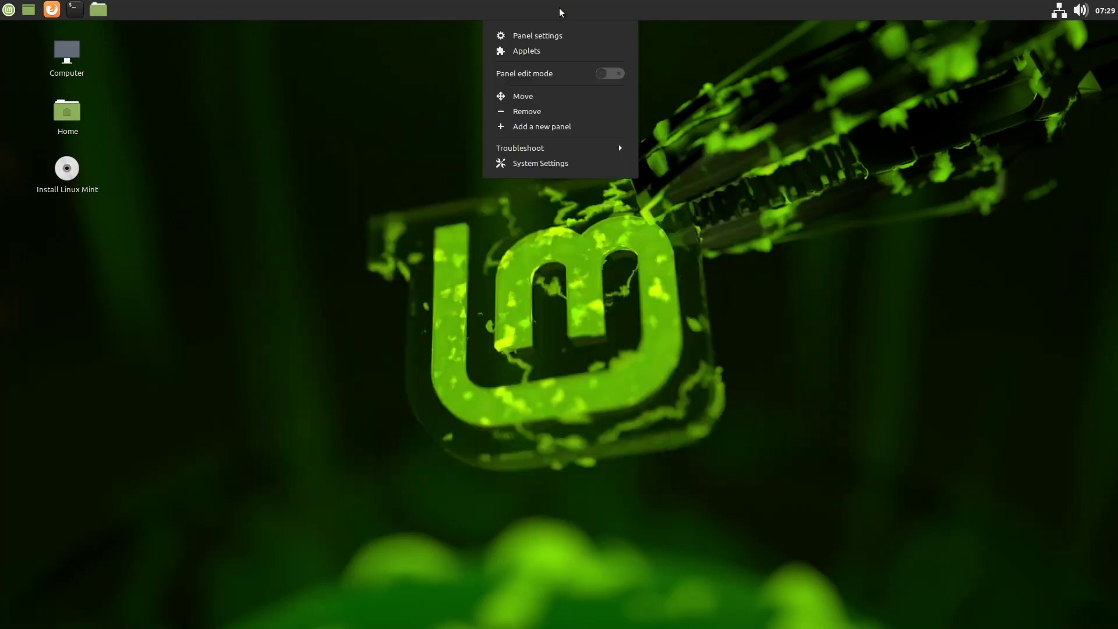
{"action": "left_click", "coordinate": [538, 112]}
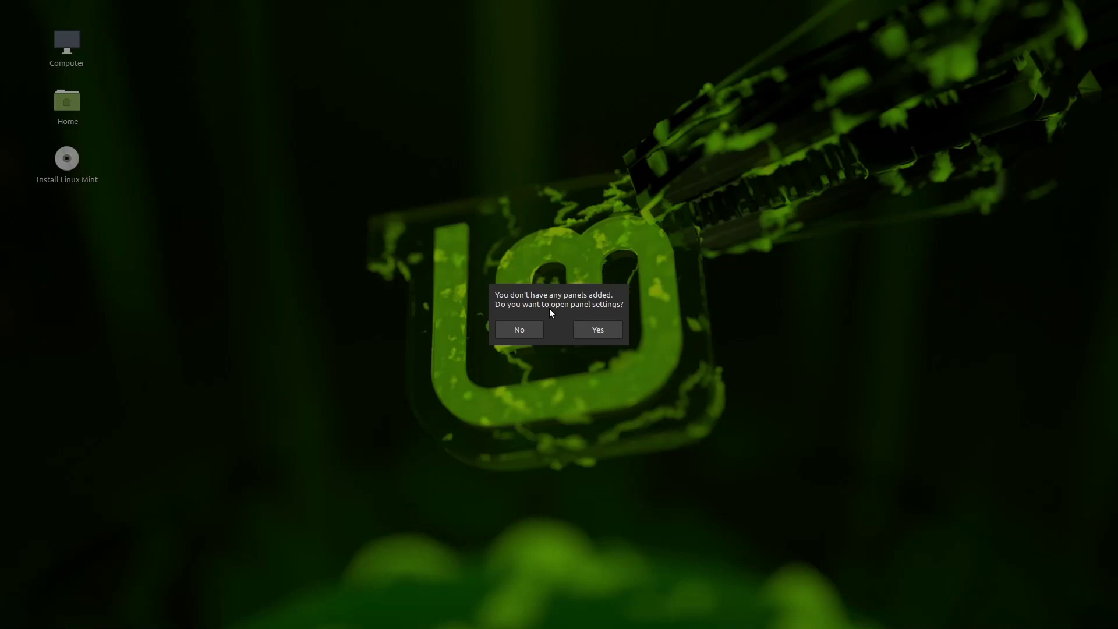
{"action": "left_click", "coordinate": [591, 331]}
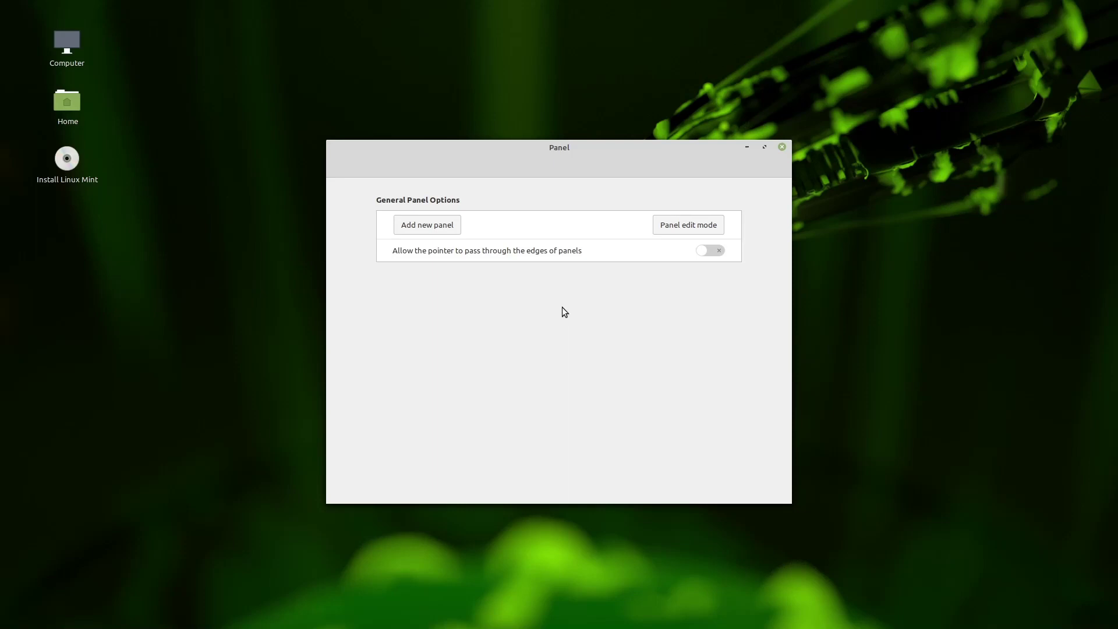
Add a replacement panel at the screen's top edge and close the Panel window
{"action": "left_click", "coordinate": [453, 230]}
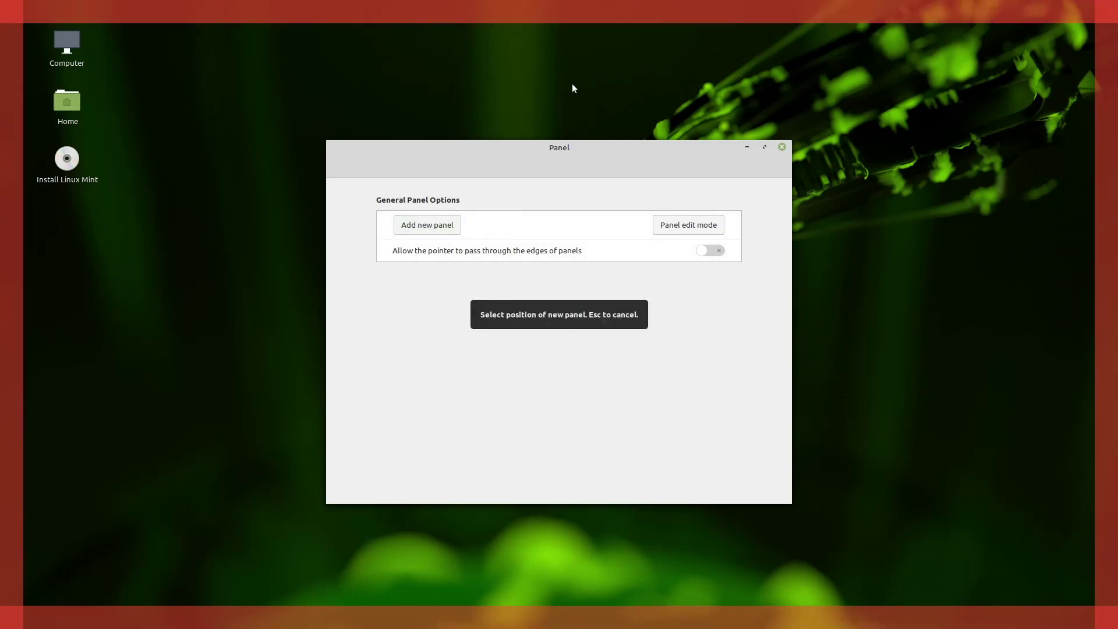
{"action": "left_click", "coordinate": [561, 11]}
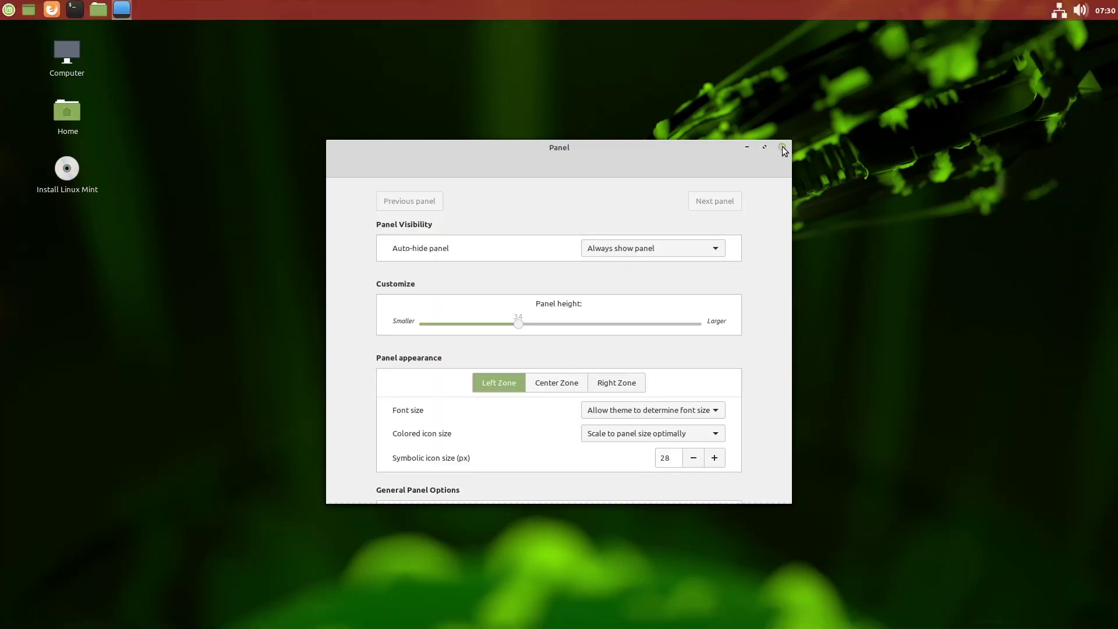
{"action": "left_click", "coordinate": [782, 148]}
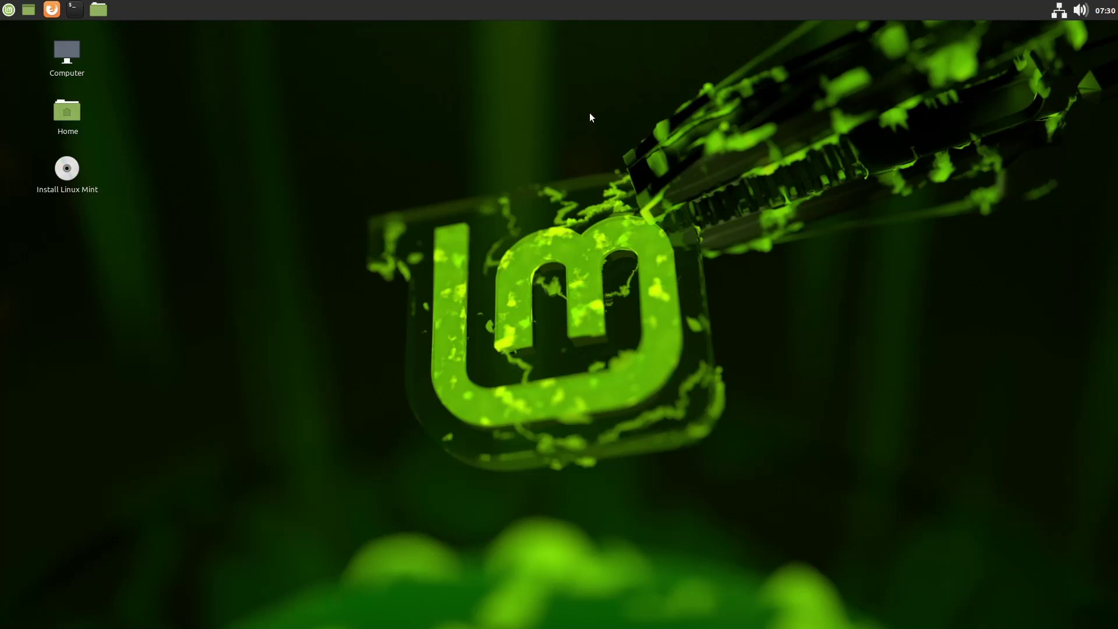
Move the panel from the top edge to the right edge of the screen
{"action": "right_click", "coordinate": [556, 11]}
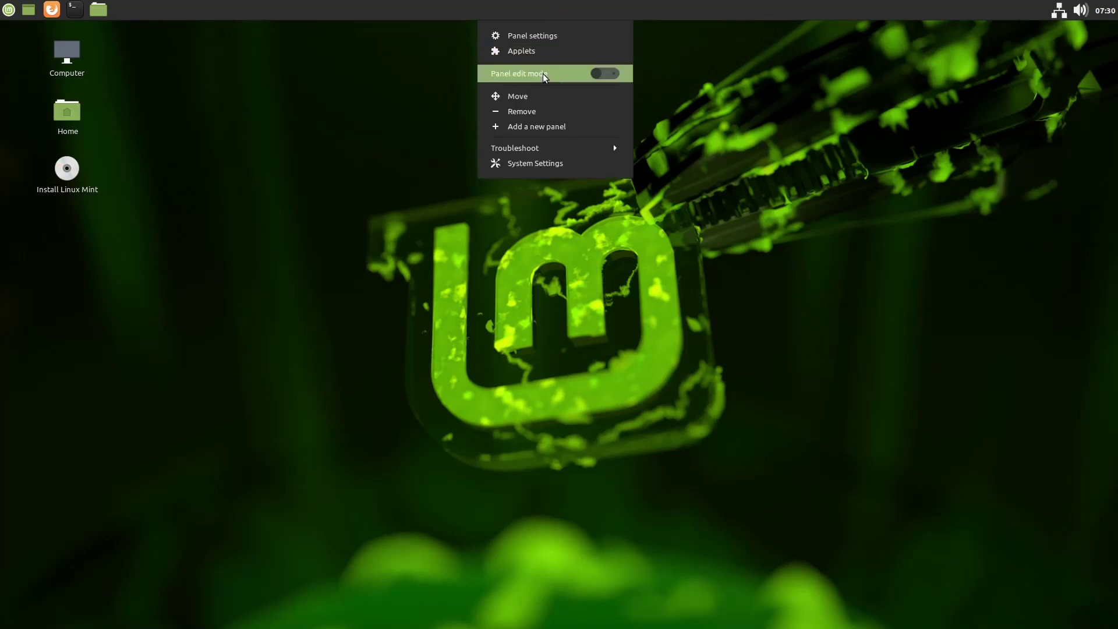
{"action": "left_click", "coordinate": [540, 95]}
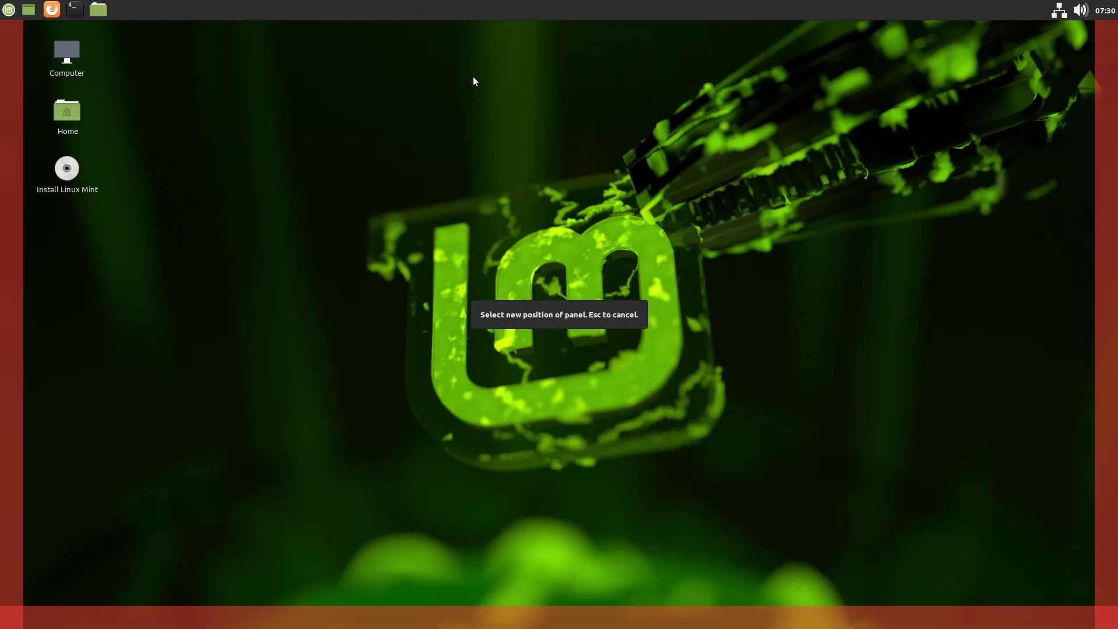
{"action": "right_click", "coordinate": [513, 61]}
{"action": "left_click", "coordinate": [465, 125]}
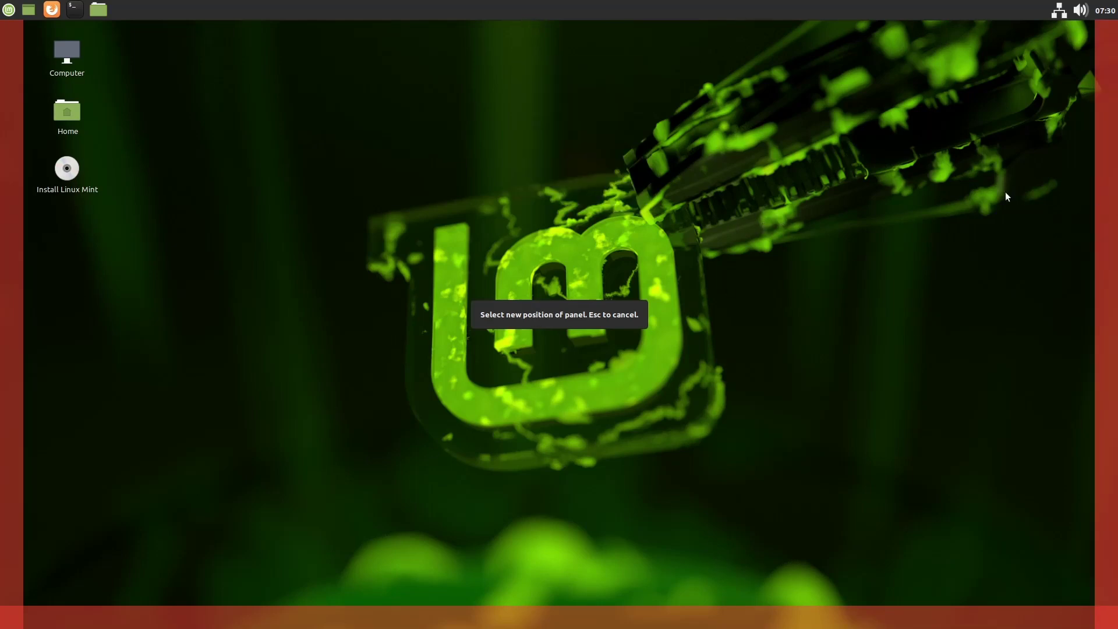
{"action": "left_click", "coordinate": [1113, 209]}
Move the panel from the right edge back to the top edge of the screen
{"action": "right_click", "coordinate": [1113, 207]}
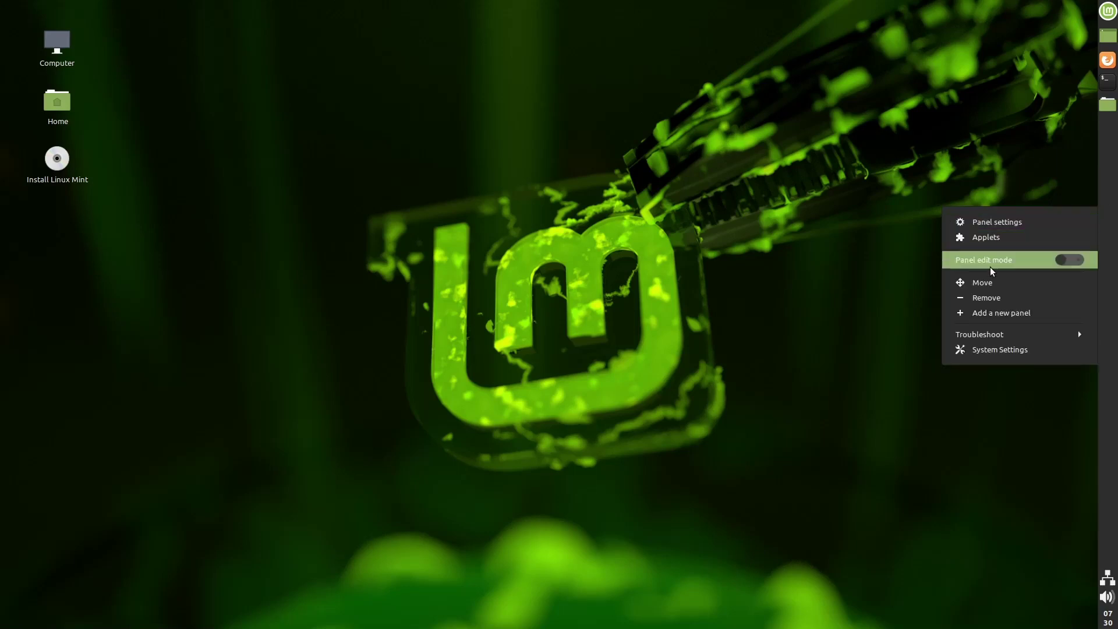
{"action": "left_click", "coordinate": [1002, 287]}
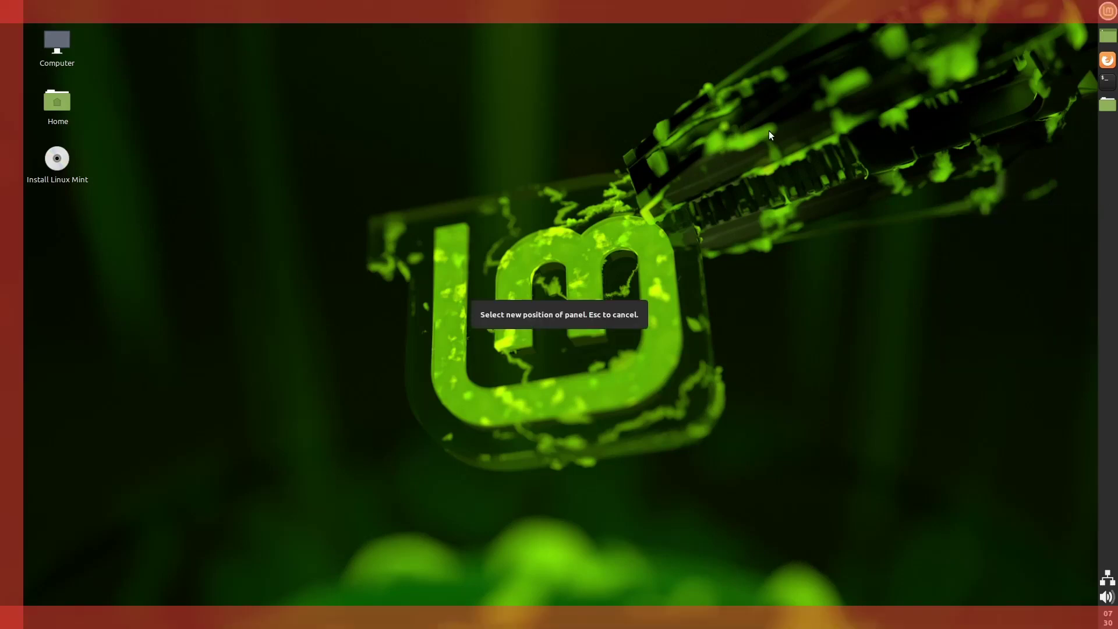
{"action": "left_click", "coordinate": [689, 14]}
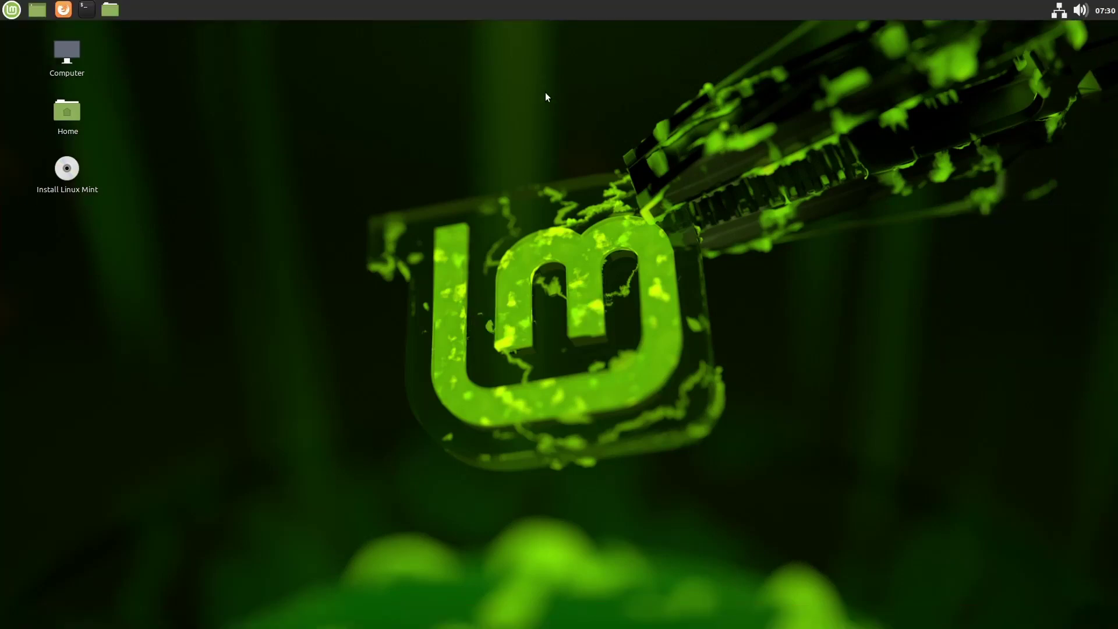
In the panel settings, set the panel height to 32 and the left zone's symbolic icon size to 24 px, and close the window
{"action": "right_click", "coordinate": [527, 5]}
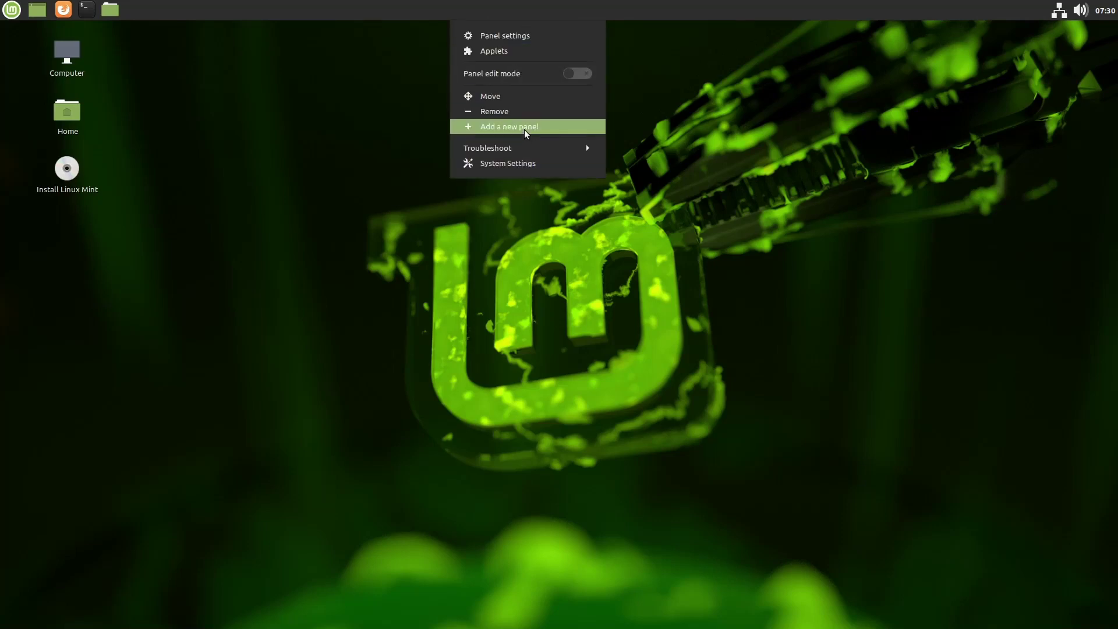
{"action": "left_click", "coordinate": [517, 37]}
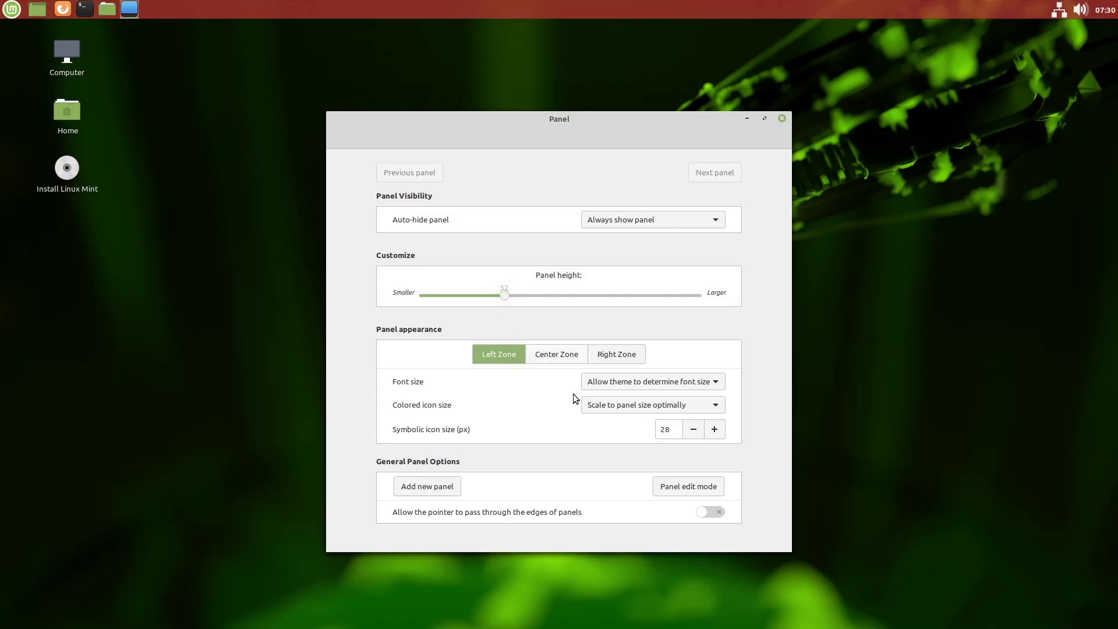
{"action": "left_click", "coordinate": [693, 431]}
{"action": "left_click", "coordinate": [693, 431]}
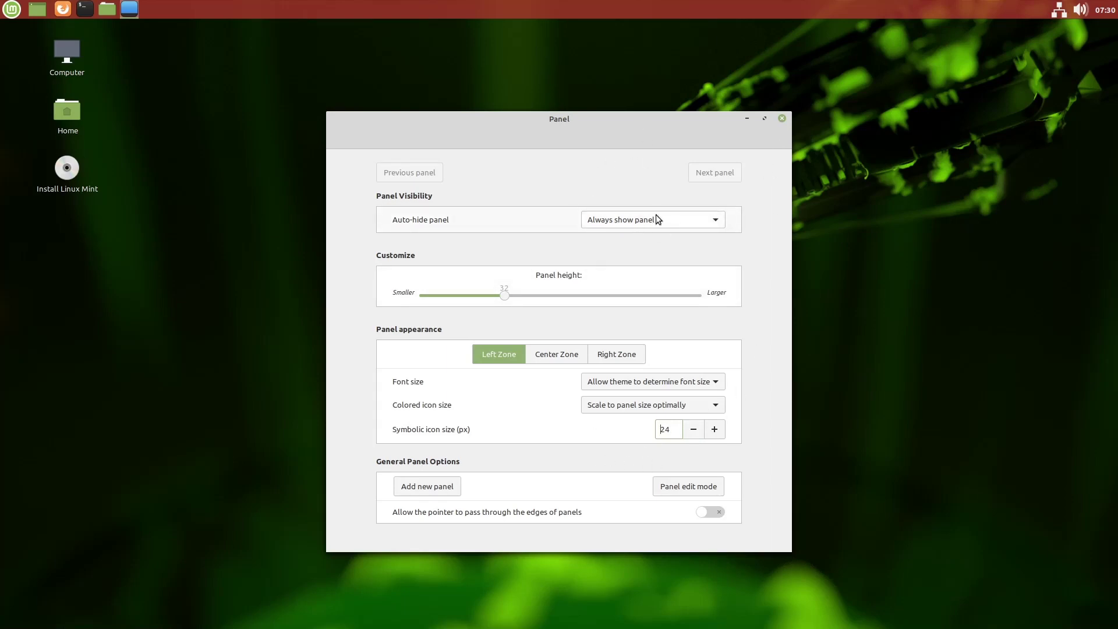
{"action": "left_click", "coordinate": [782, 119]}
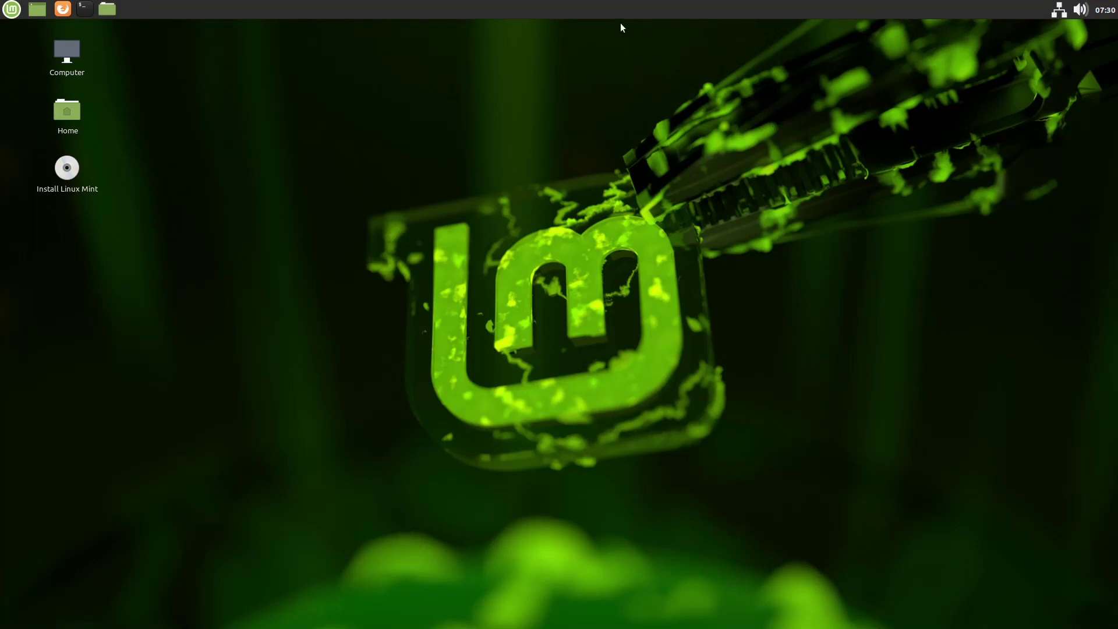
Check the panel's context options and its volume and network controls, leaving them as they are
{"action": "right_click", "coordinate": [573, 10]}
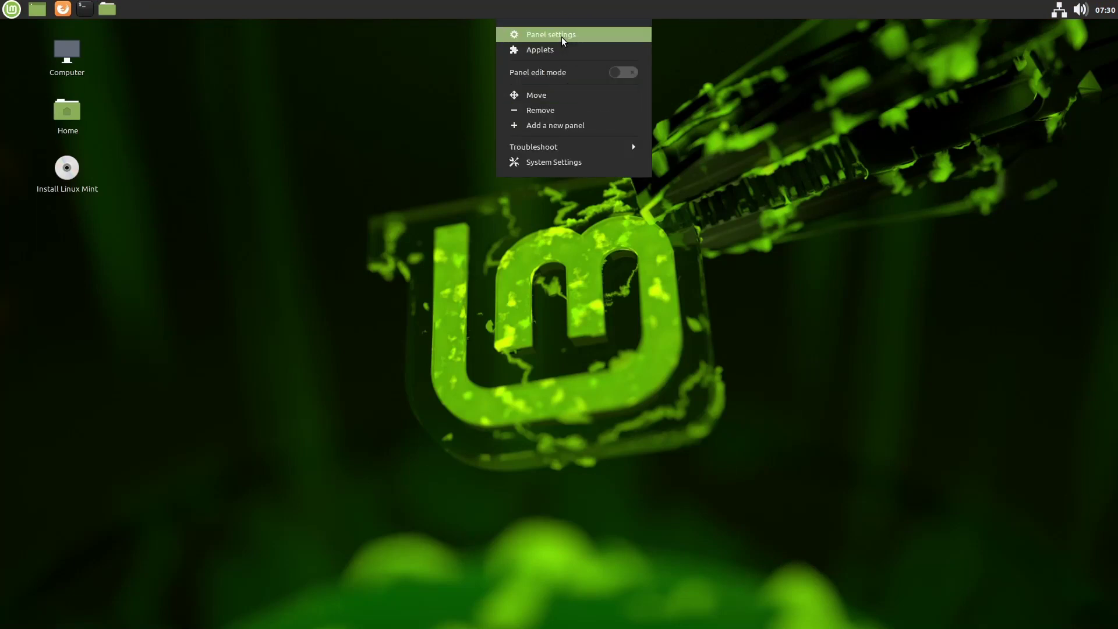
{"action": "left_click", "coordinate": [1035, 38]}
{"action": "left_click", "coordinate": [1081, 12]}
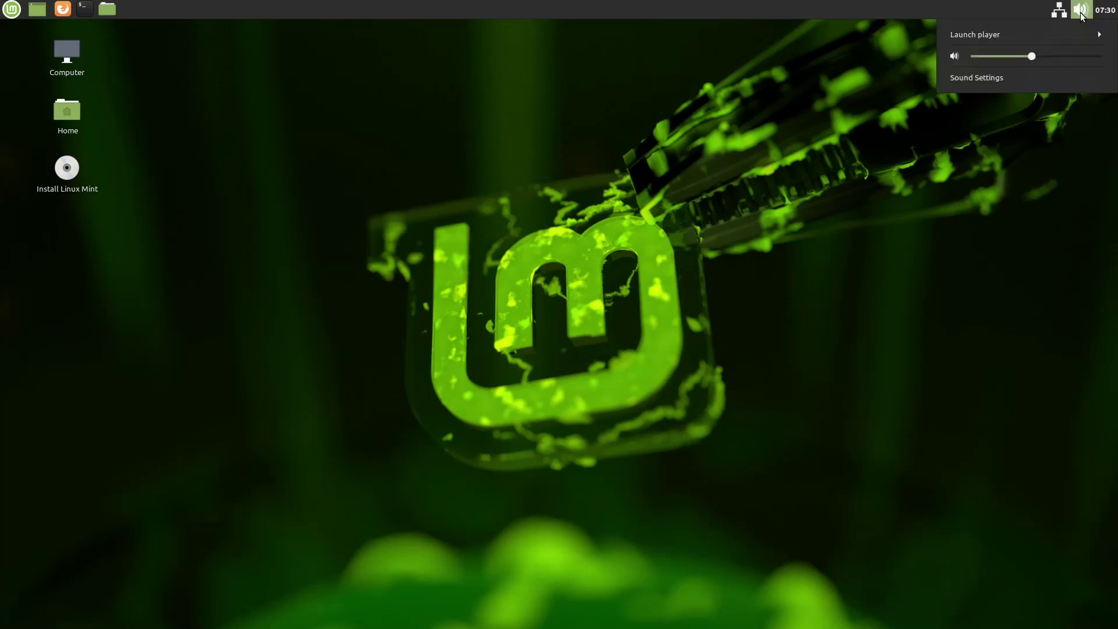
{"action": "left_click", "coordinate": [1061, 12]}
{"action": "left_click", "coordinate": [1061, 13]}
{"action": "left_click", "coordinate": [679, 24]}
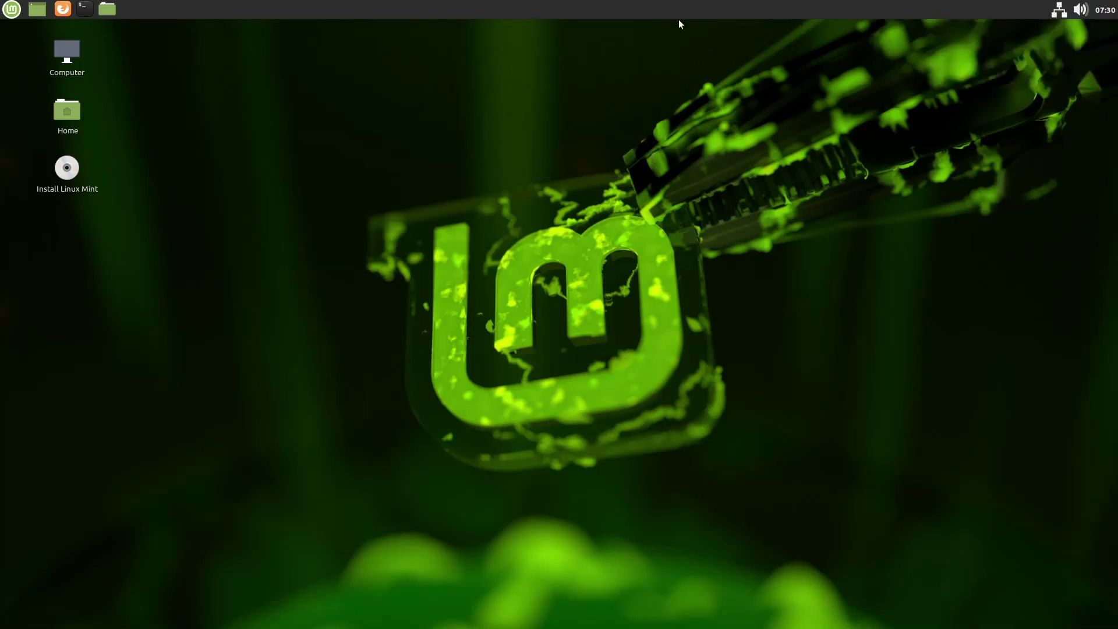
Reopen the panel settings and try smaller and larger symbolic icon sizes for the left zone, ending at 24 px
{"action": "right_click", "coordinate": [581, 12]}
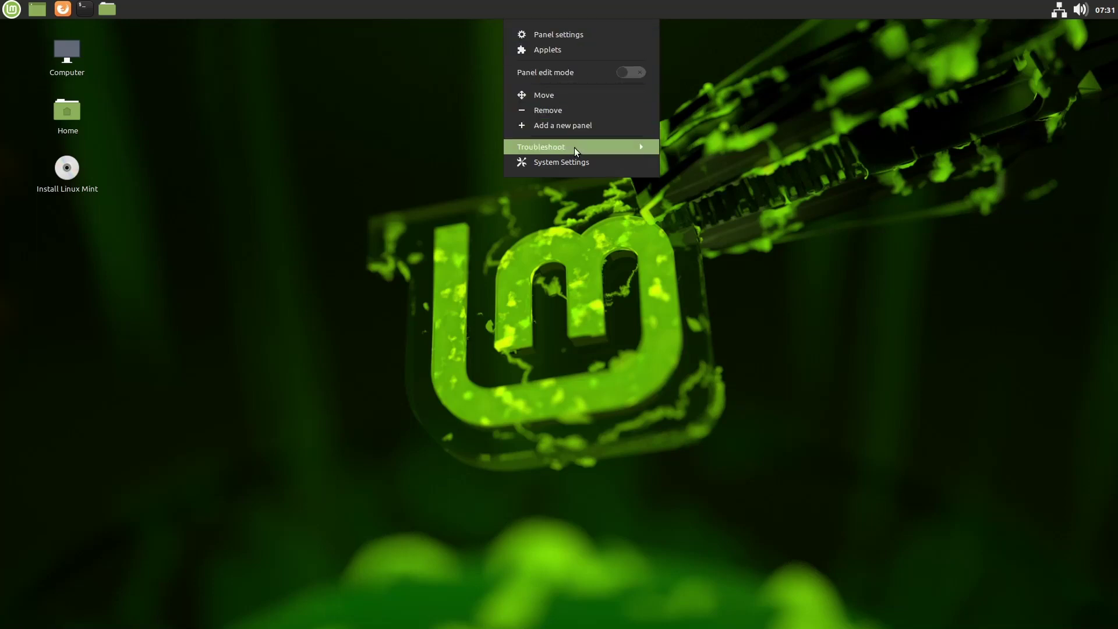
{"action": "left_click", "coordinate": [572, 36]}
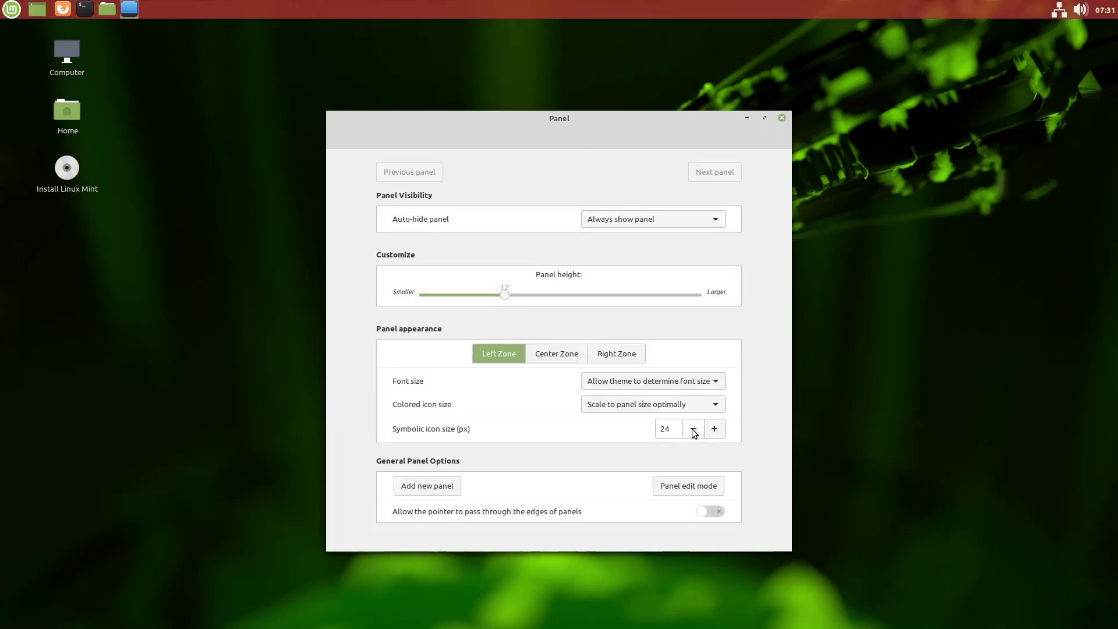
{"action": "left_click", "coordinate": [694, 430]}
{"action": "left_click", "coordinate": [694, 430]}
{"action": "left_click", "coordinate": [715, 431]}
{"action": "left_click", "coordinate": [715, 431]}
{"action": "left_click", "coordinate": [716, 431]}
{"action": "left_click", "coordinate": [717, 431]}
Try 24px as the left zone's colored icon size and change it to 48px
{"action": "left_click", "coordinate": [714, 399]}
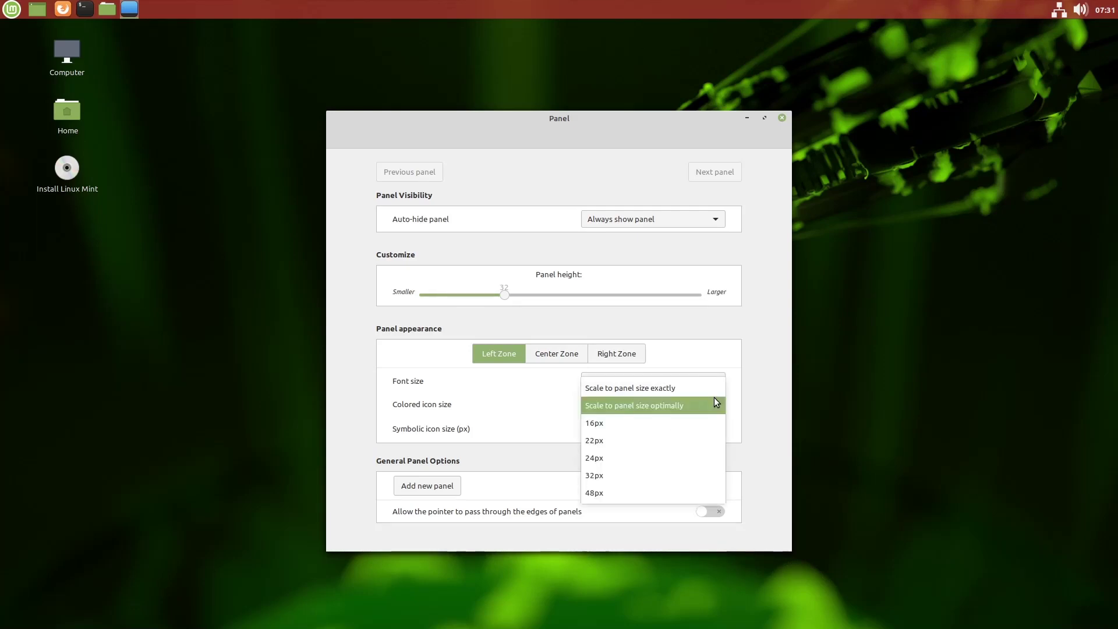
{"action": "left_click", "coordinate": [647, 456]}
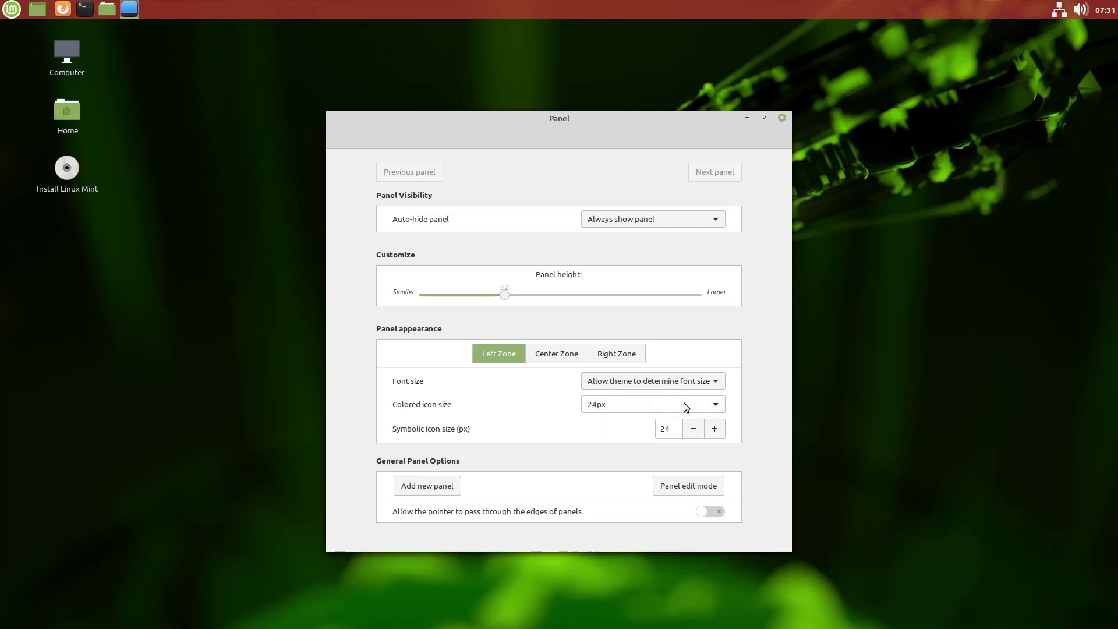
{"action": "left_click", "coordinate": [683, 403]}
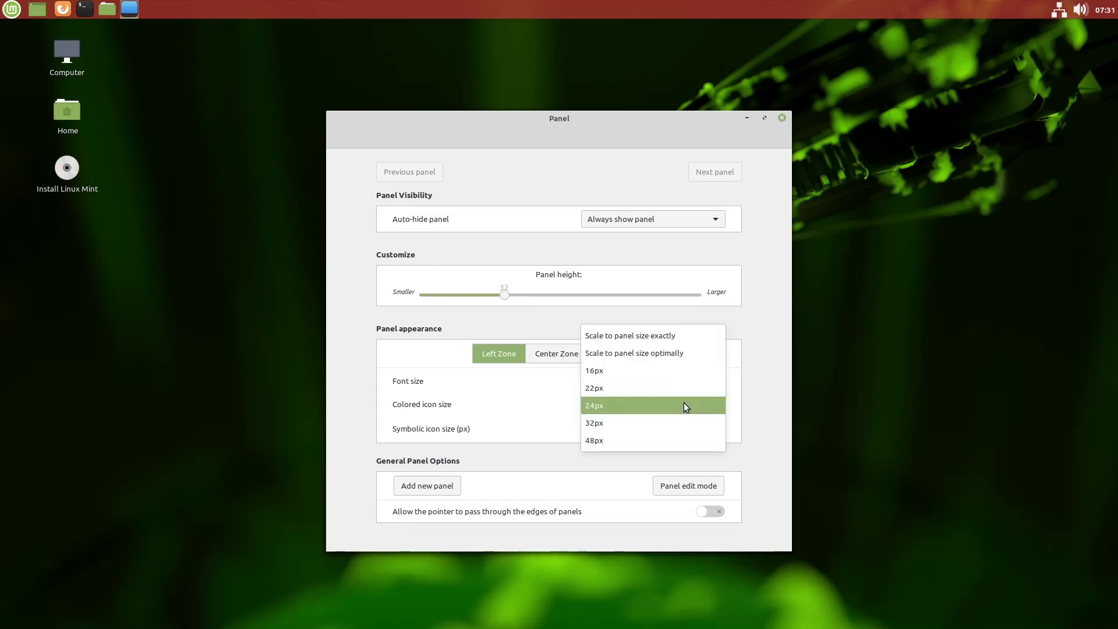
{"action": "left_click", "coordinate": [670, 438]}
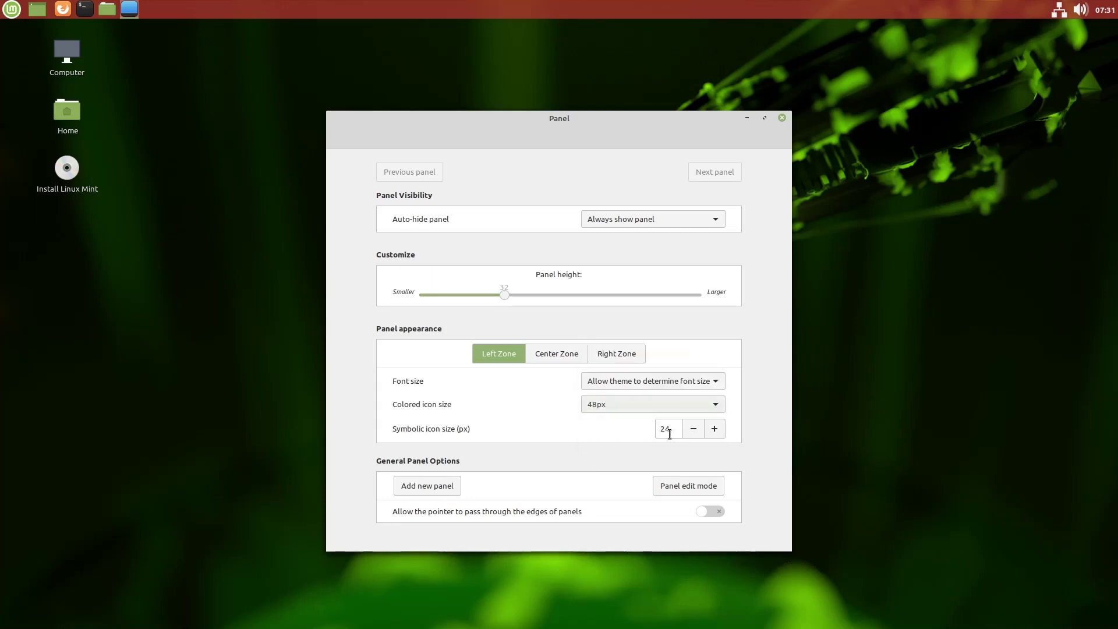
Set the left zone's colored icon size to Scale to panel size exactly and the panel height to 33
{"action": "left_click", "coordinate": [683, 383]}
{"action": "left_click", "coordinate": [683, 382]}
{"action": "left_click", "coordinate": [710, 403]}
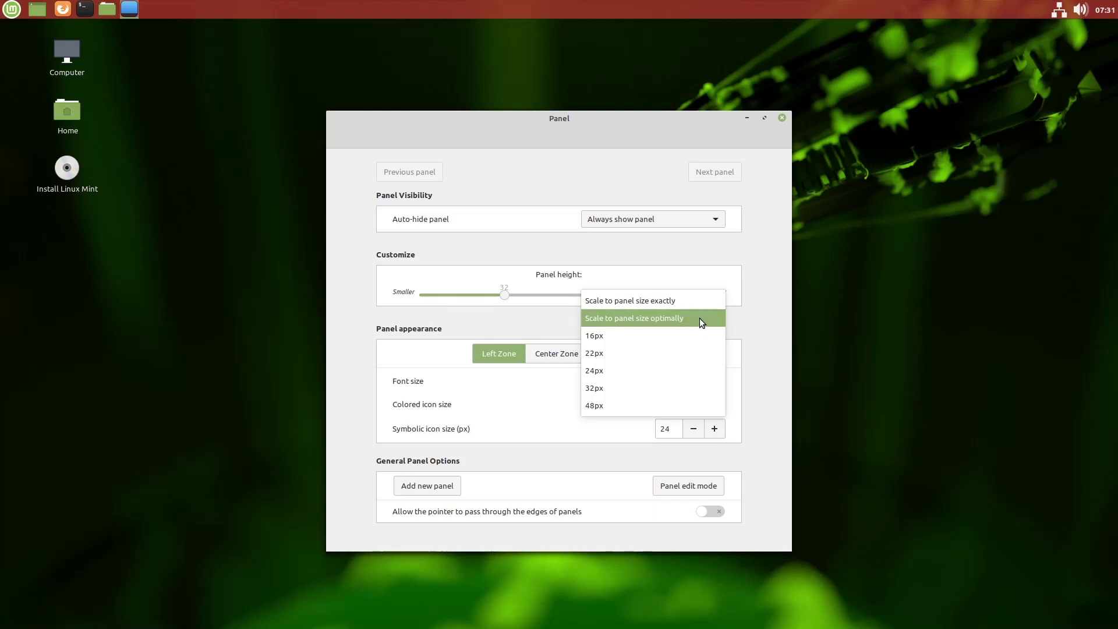
{"action": "left_click", "coordinate": [685, 300]}
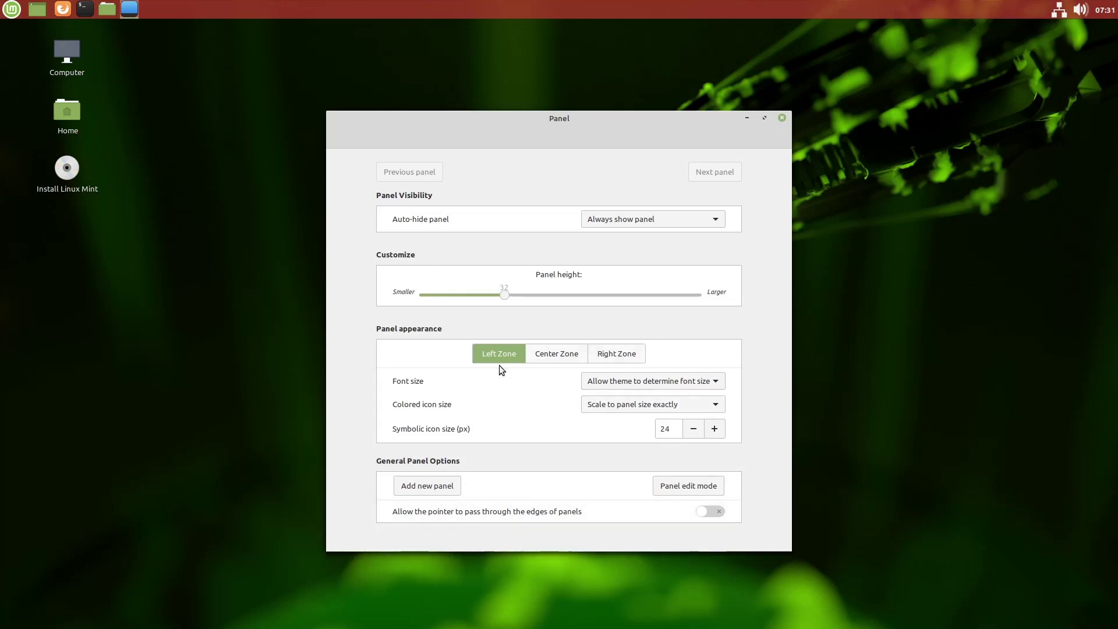
{"action": "mouse_move", "coordinate": [504, 295]}
{"action": "left_mouse_down"}
{"action": "mouse_move", "coordinate": [447, 288]}
{"action": "mouse_move", "coordinate": [621, 285]}
{"action": "mouse_move", "coordinate": [408, 289]}
{"action": "mouse_move", "coordinate": [680, 305]}
{"action": "mouse_move", "coordinate": [509, 302]}
{"action": "left_mouse_up"}
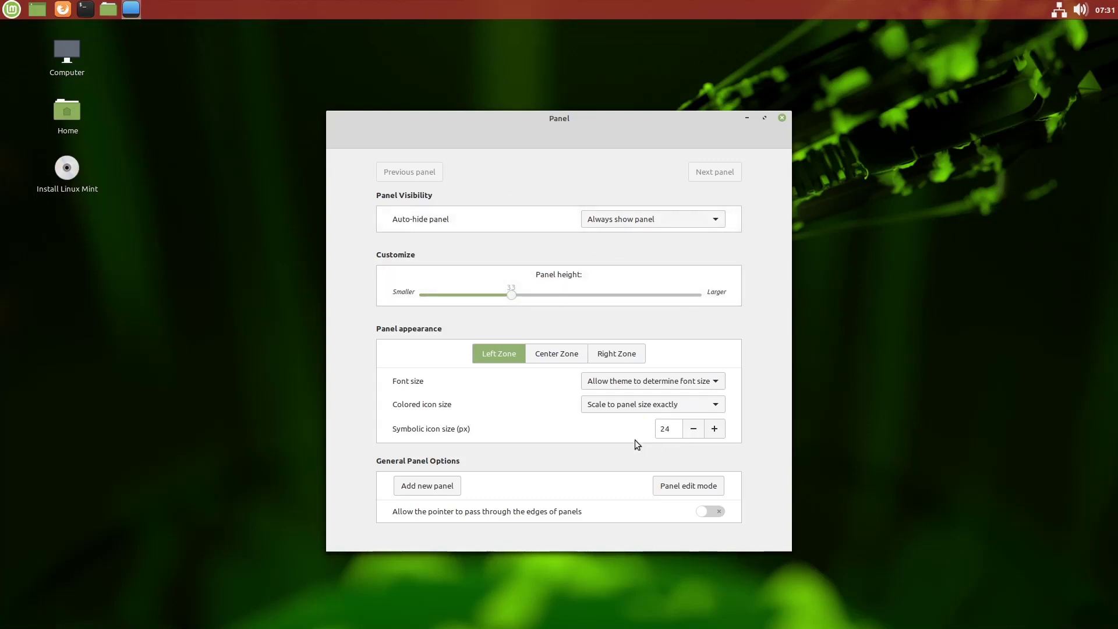
Switch panel edit mode on and off twice, and close the panel settings window
{"action": "left_click", "coordinate": [674, 489]}
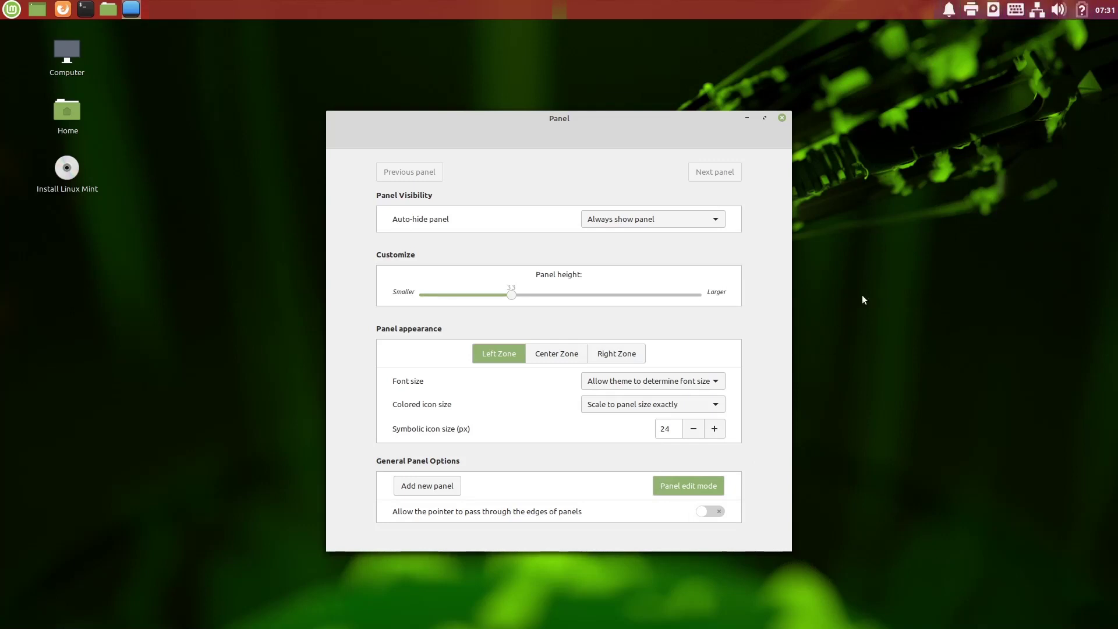
{"action": "left_click", "coordinate": [675, 490]}
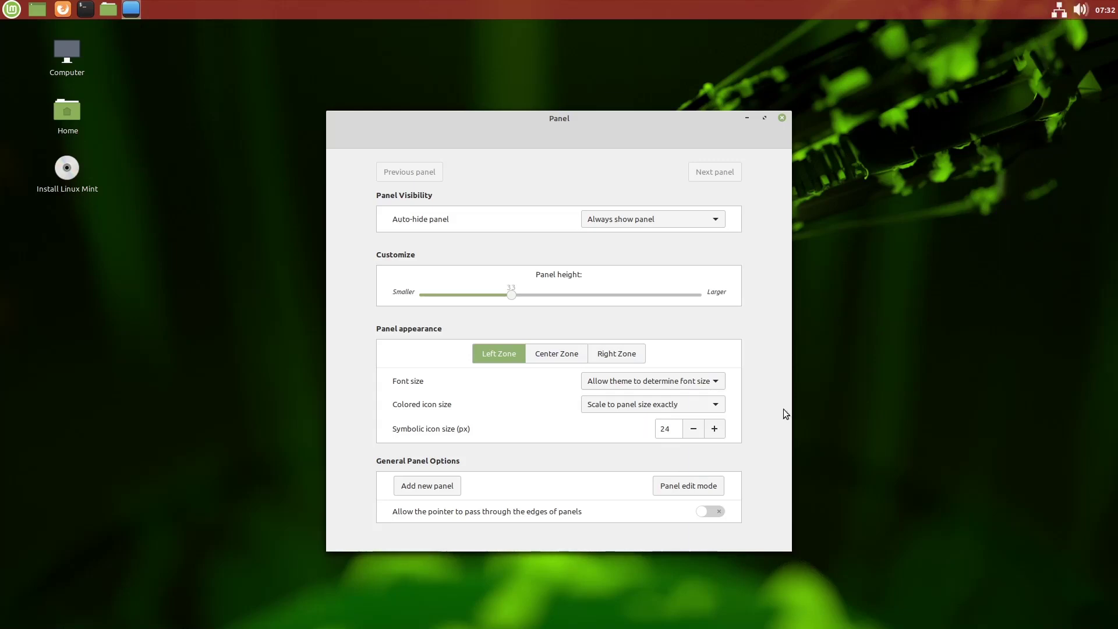
{"action": "left_click", "coordinate": [691, 488]}
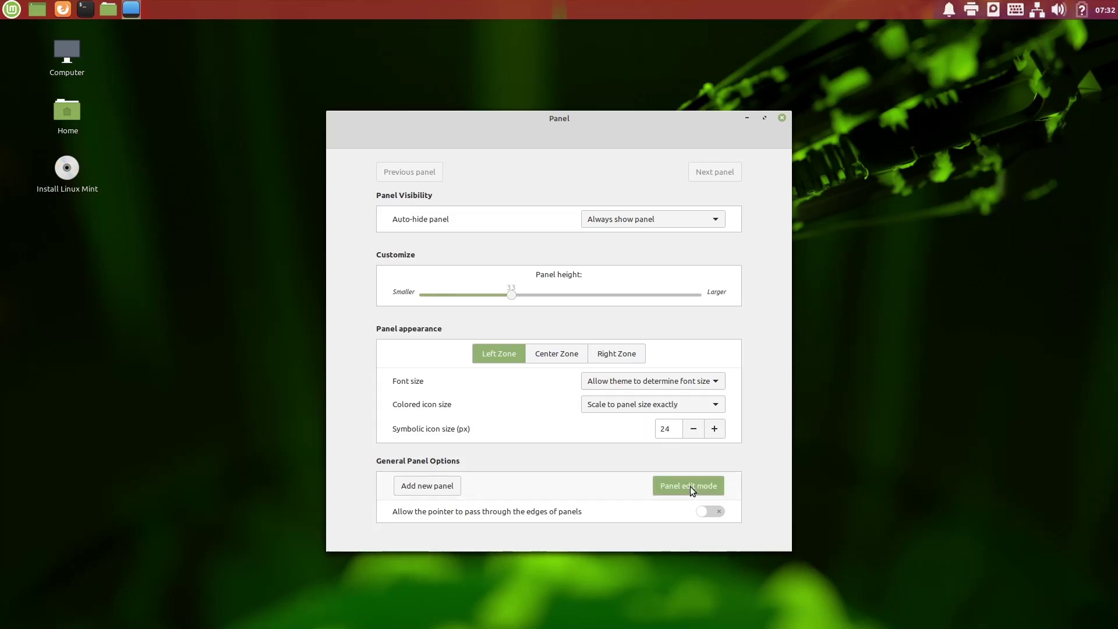
{"action": "left_click", "coordinate": [690, 487]}
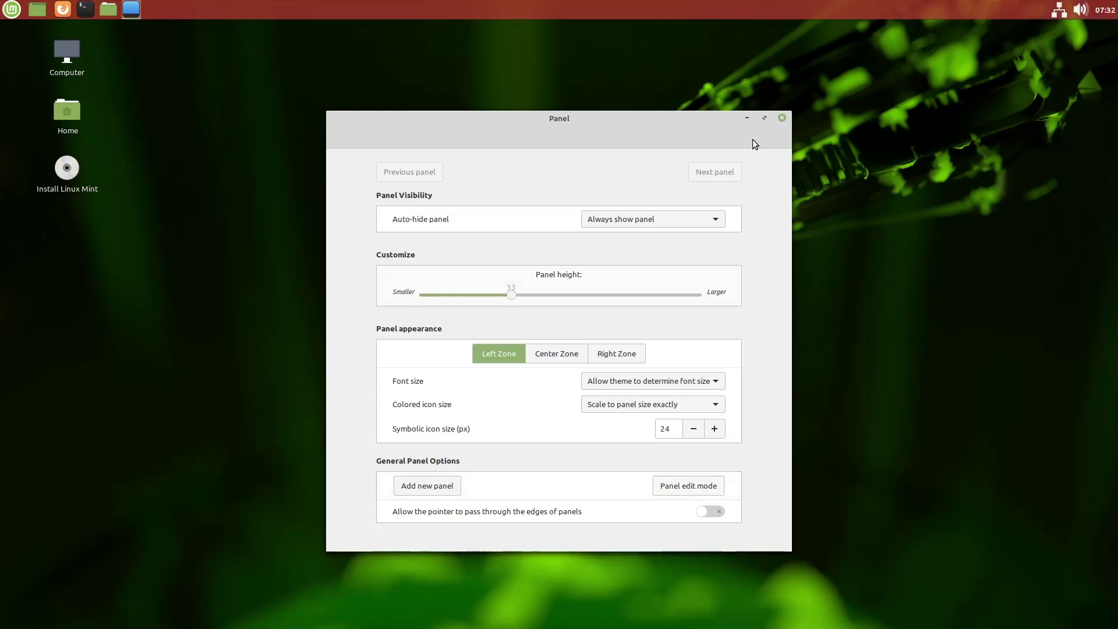
{"action": "left_click", "coordinate": [782, 119]}
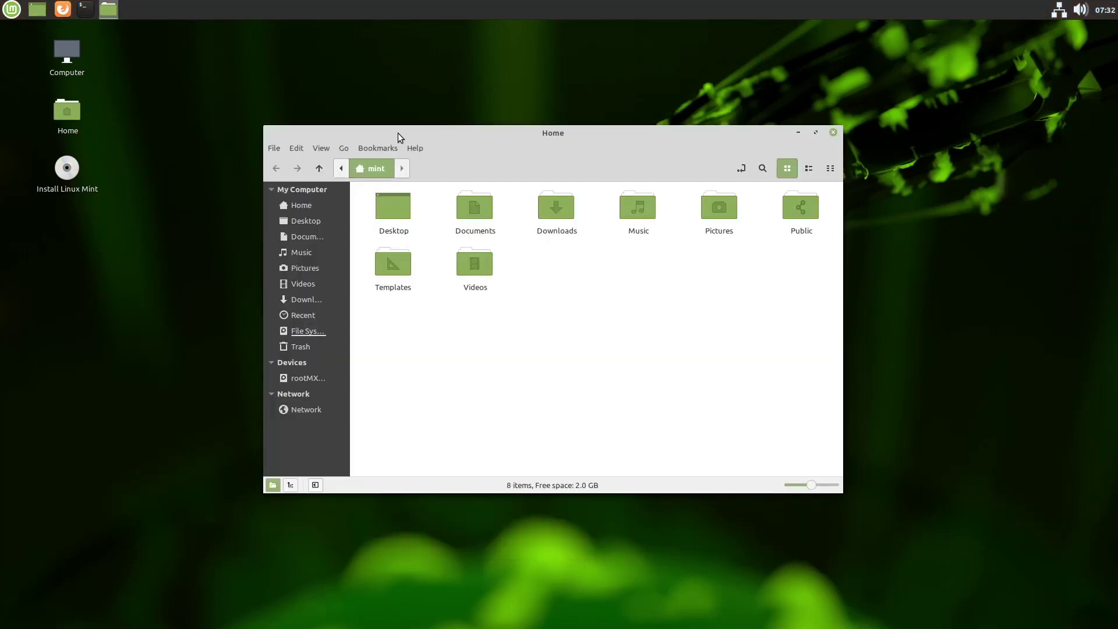
Open a terminal window and launch LibreOffice Writer from the Office applications
{"action": "left_click", "coordinate": [85, 9]}
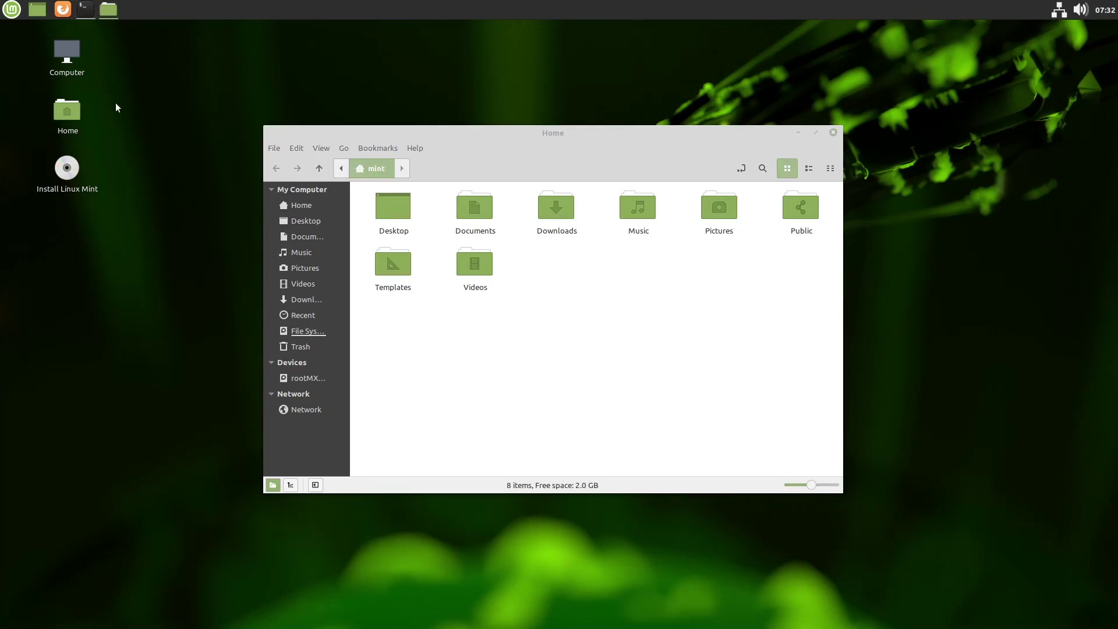
{"action": "left_click", "coordinate": [11, 9]}
{"action": "mouse_move", "coordinate": [120, 109]}
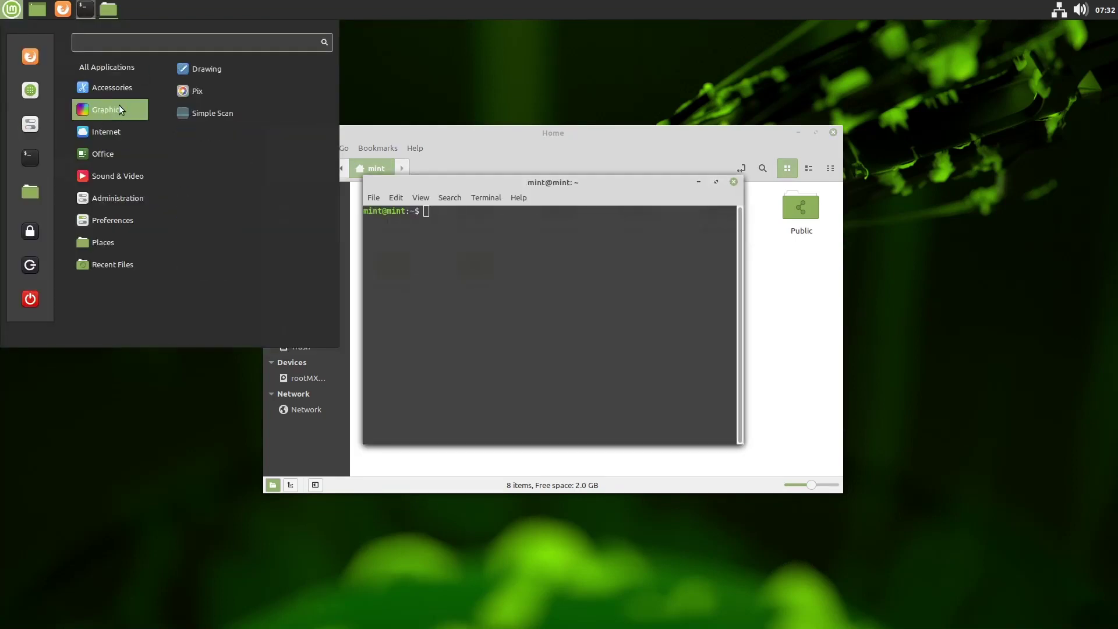
{"action": "mouse_move", "coordinate": [123, 134]}
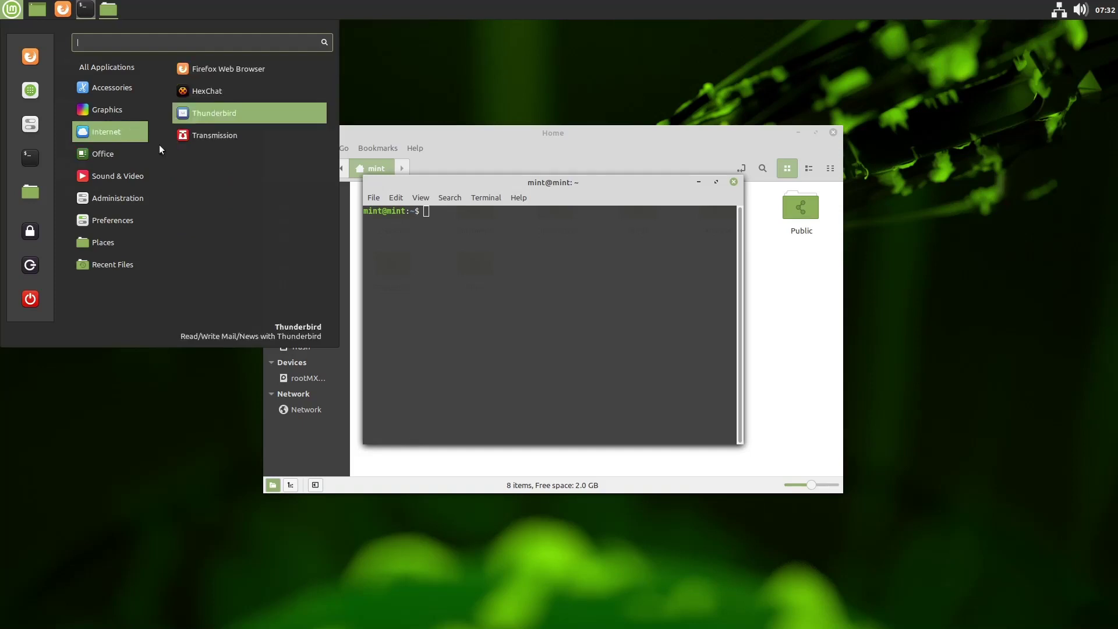
{"action": "mouse_move", "coordinate": [132, 153]}
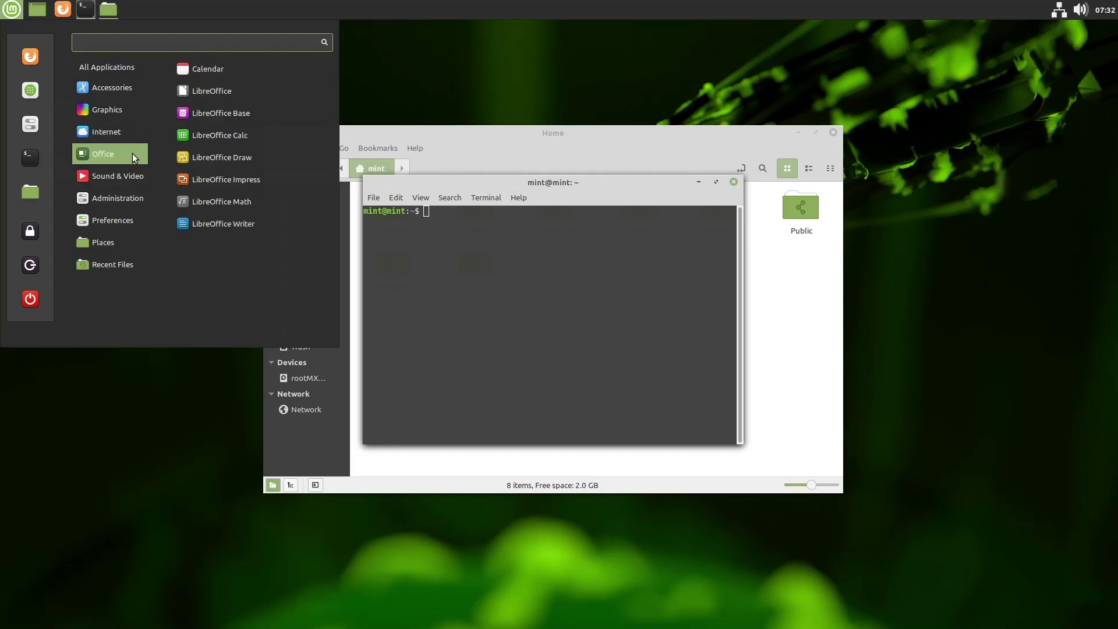
{"action": "left_click", "coordinate": [228, 216]}
Look through the applications listed under the Preferences and Administration categories
{"action": "left_click", "coordinate": [20, 16]}
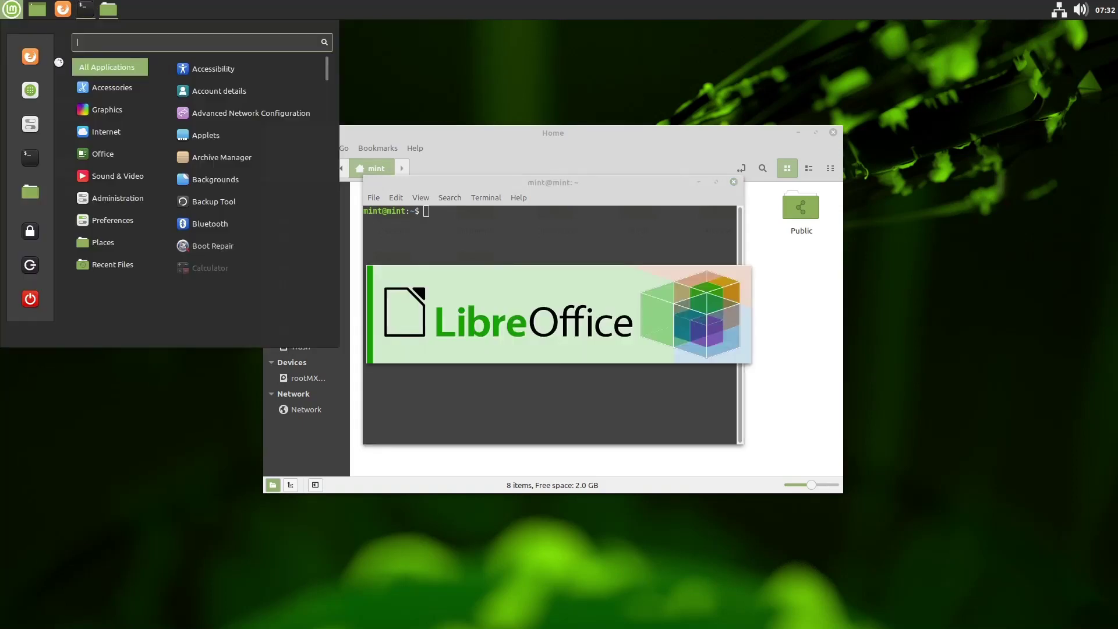
{"action": "mouse_move", "coordinate": [148, 195]}
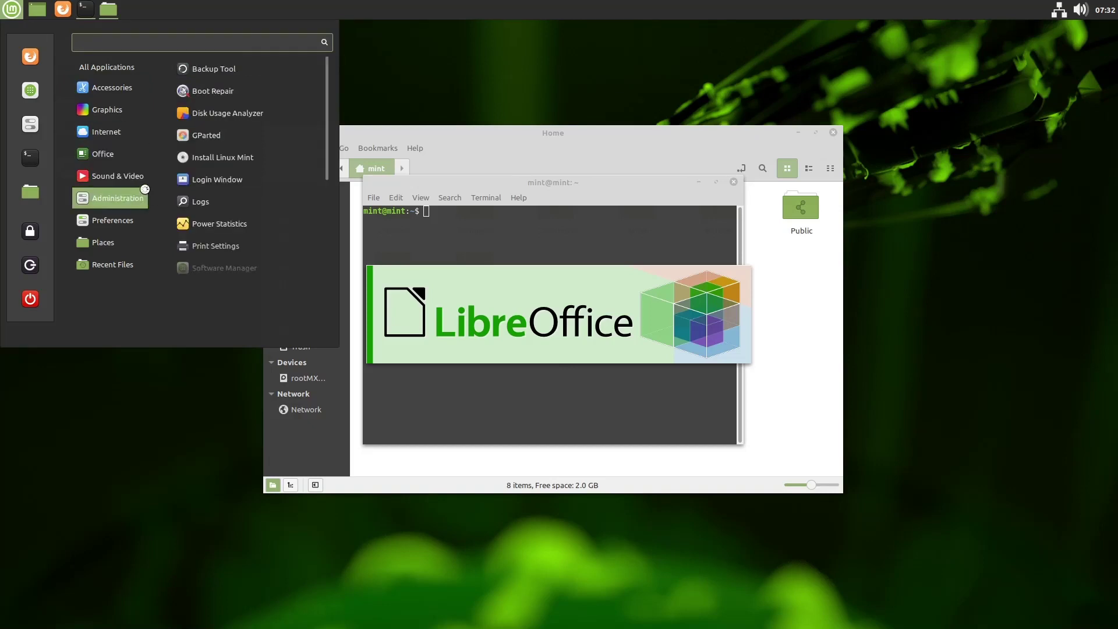
{"action": "mouse_move", "coordinate": [135, 219]}
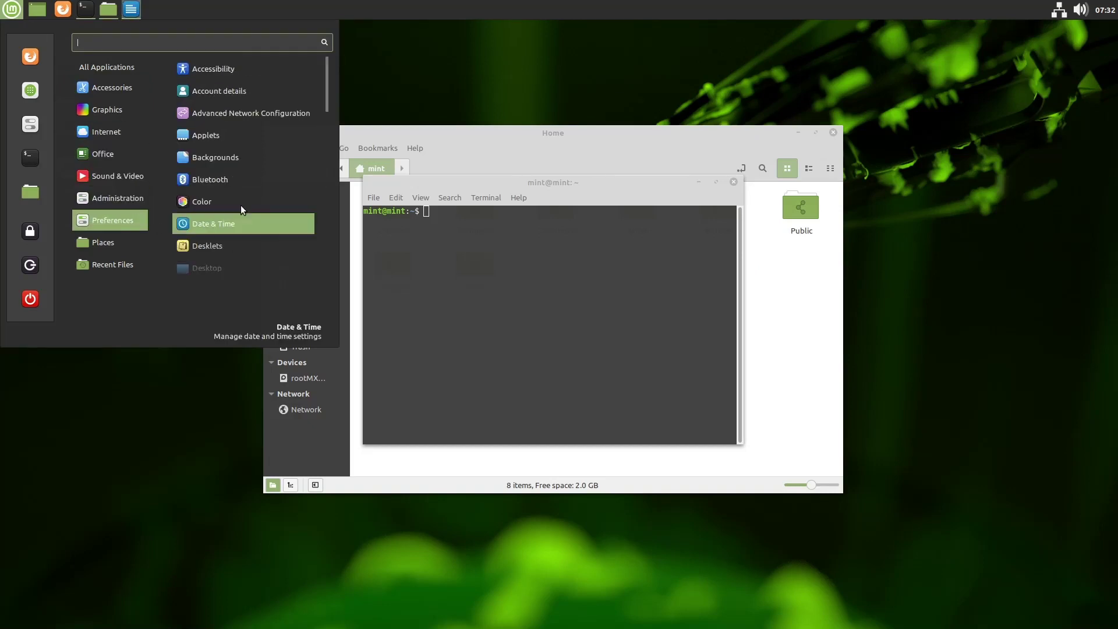
{"action": "scroll", "coordinate": [240, 192], "scroll_direction": "down", "scroll_amount": 4}
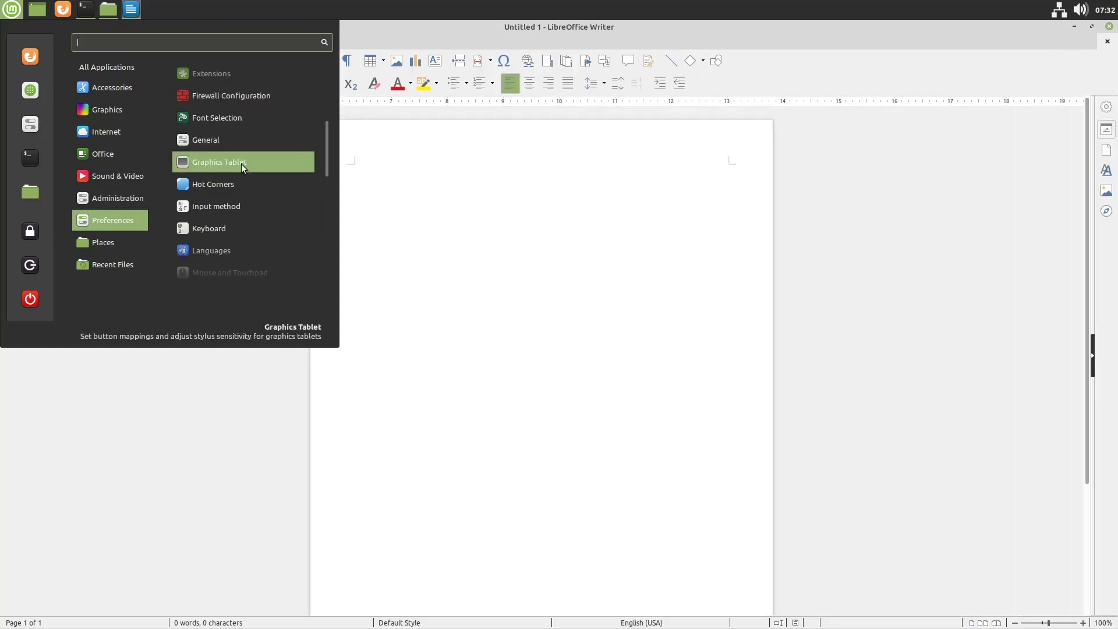
{"action": "scroll", "coordinate": [240, 169], "scroll_direction": "down", "scroll_amount": 5}
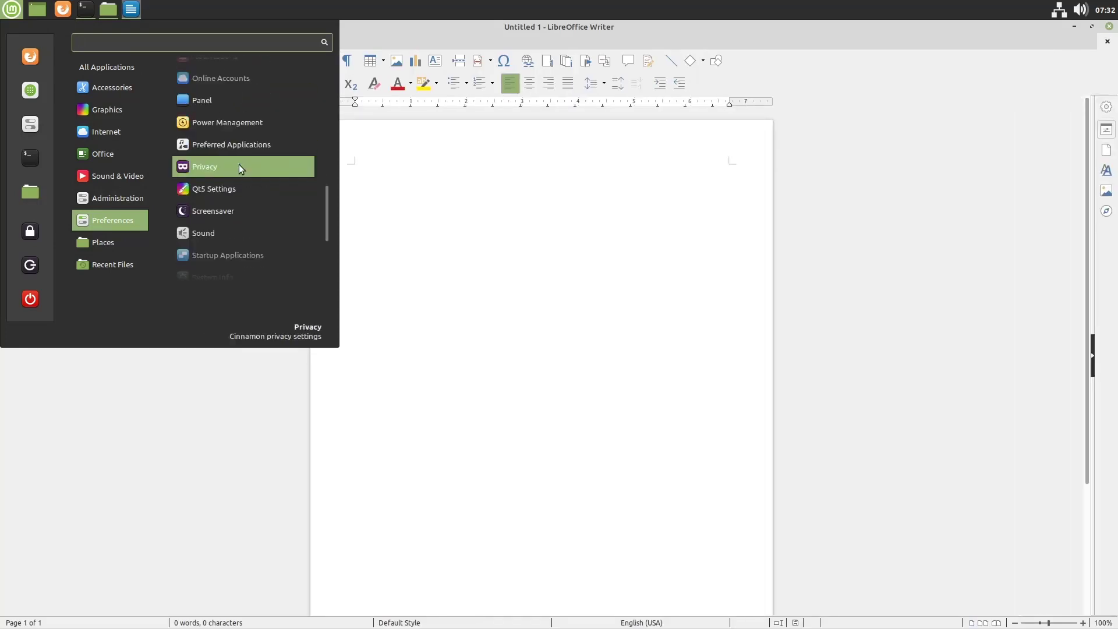
{"action": "scroll", "coordinate": [238, 166], "scroll_direction": "down", "scroll_amount": 5}
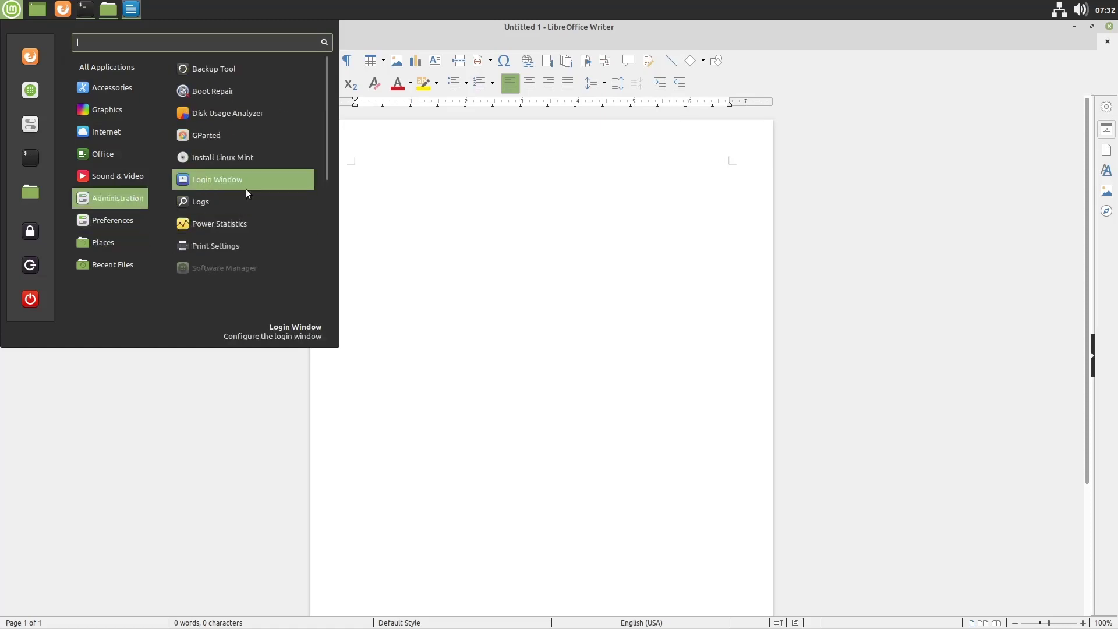
{"action": "scroll", "coordinate": [241, 148], "scroll_direction": "down", "scroll_amount": 4}
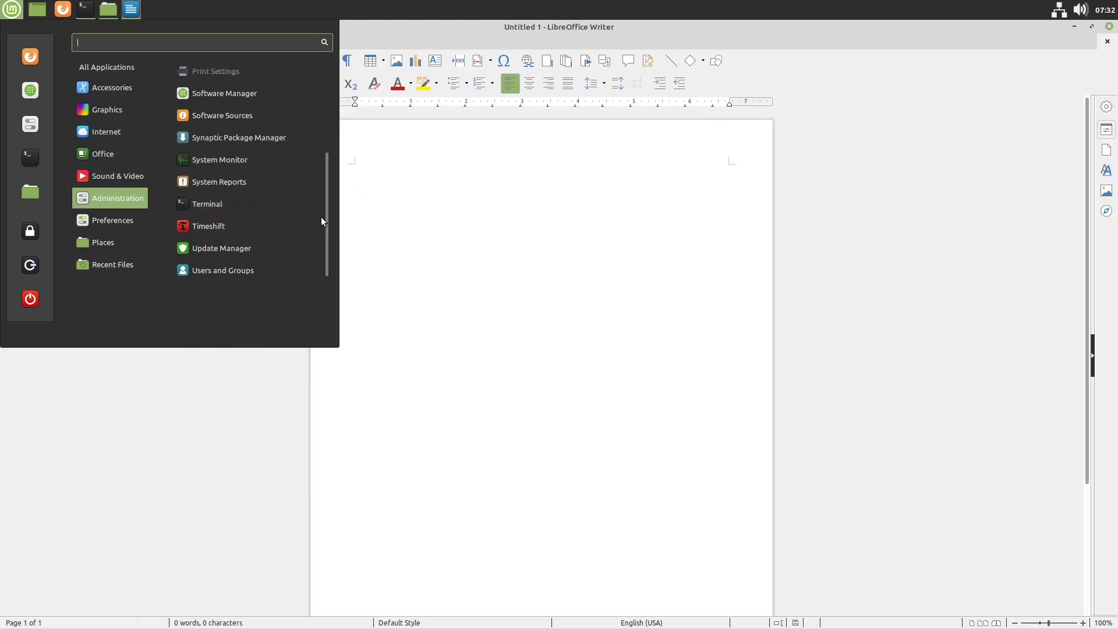
Close LibreOffice Writer, the terminal and the Home folder window
{"action": "left_click", "coordinate": [536, 174]}
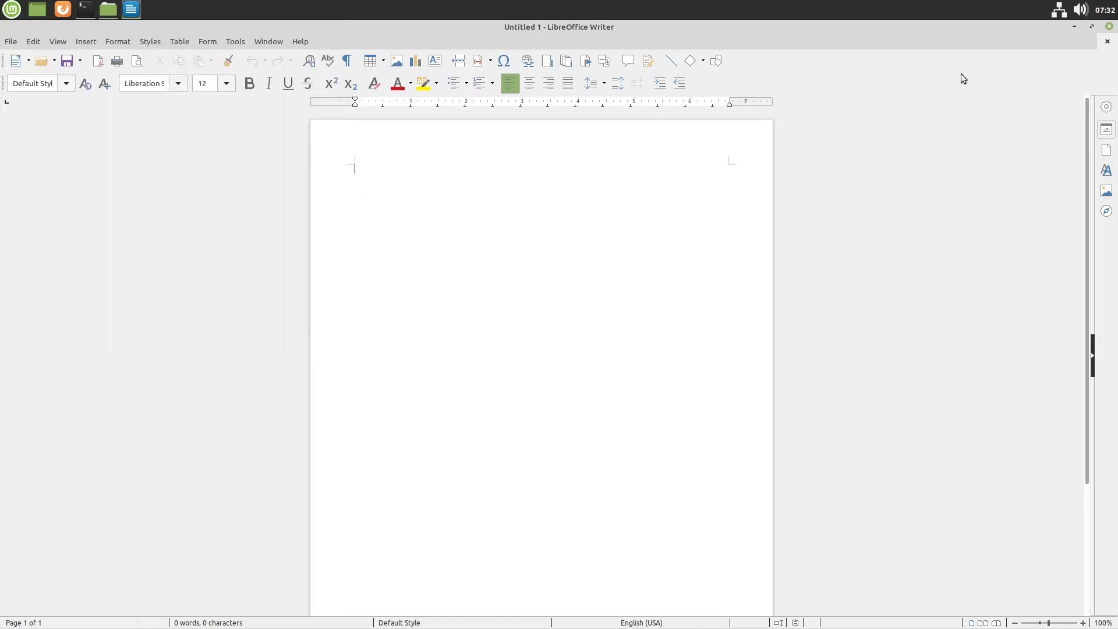
{"action": "left_click", "coordinate": [1110, 26]}
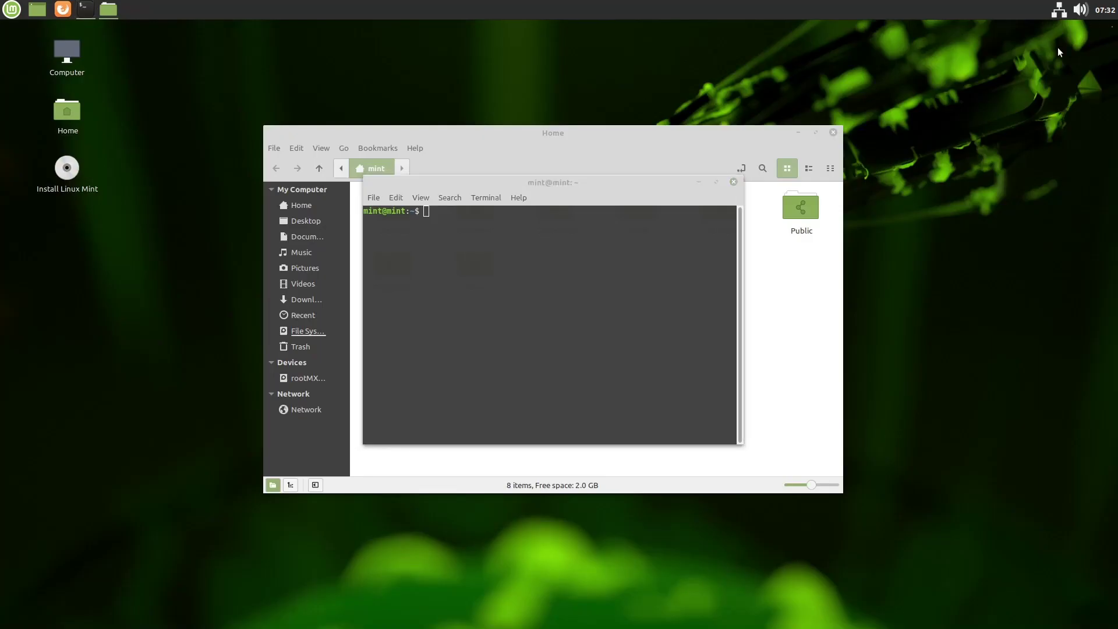
{"action": "left_click", "coordinate": [735, 181]}
{"action": "left_click", "coordinate": [832, 133]}
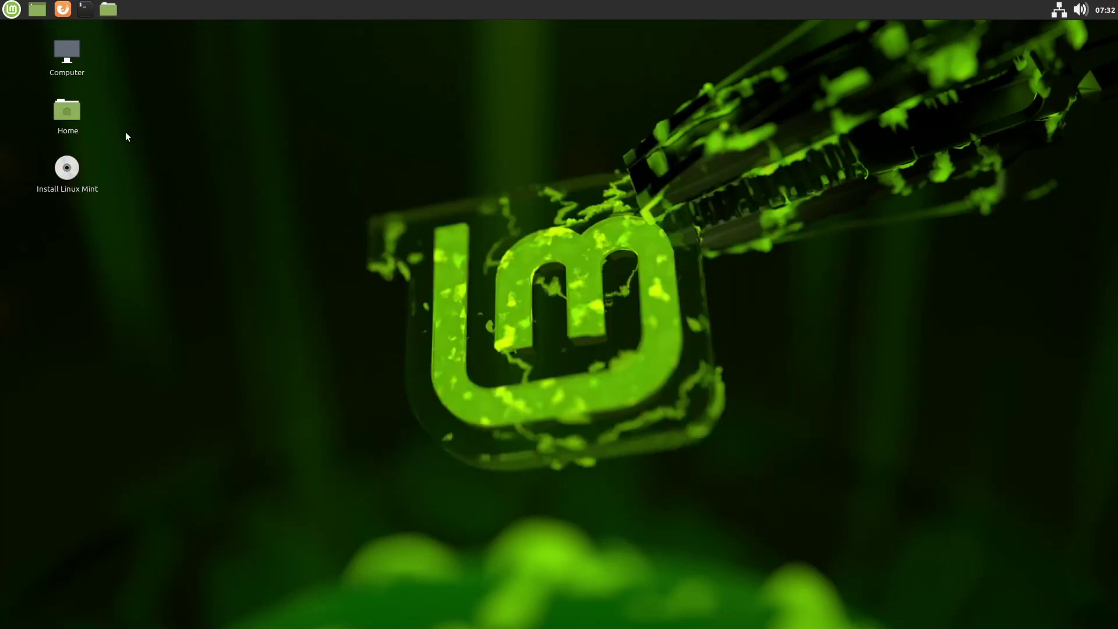
Browse the Preferences and Administration applications and open Software Sources
{"action": "left_click", "coordinate": [16, 16]}
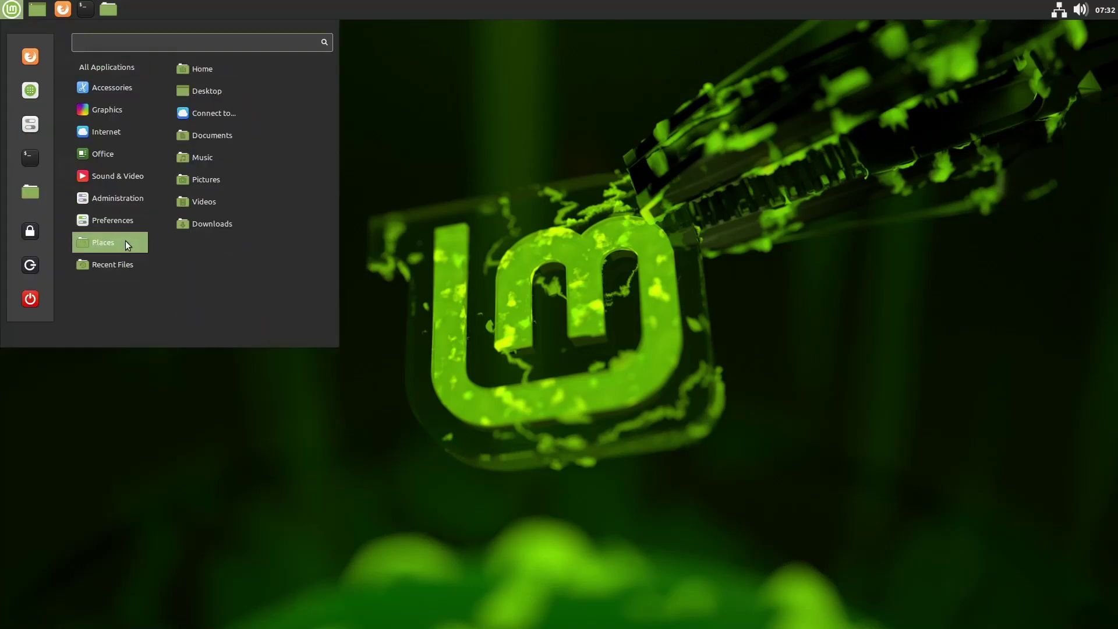
{"action": "scroll", "coordinate": [229, 210], "scroll_direction": "down", "scroll_amount": 10}
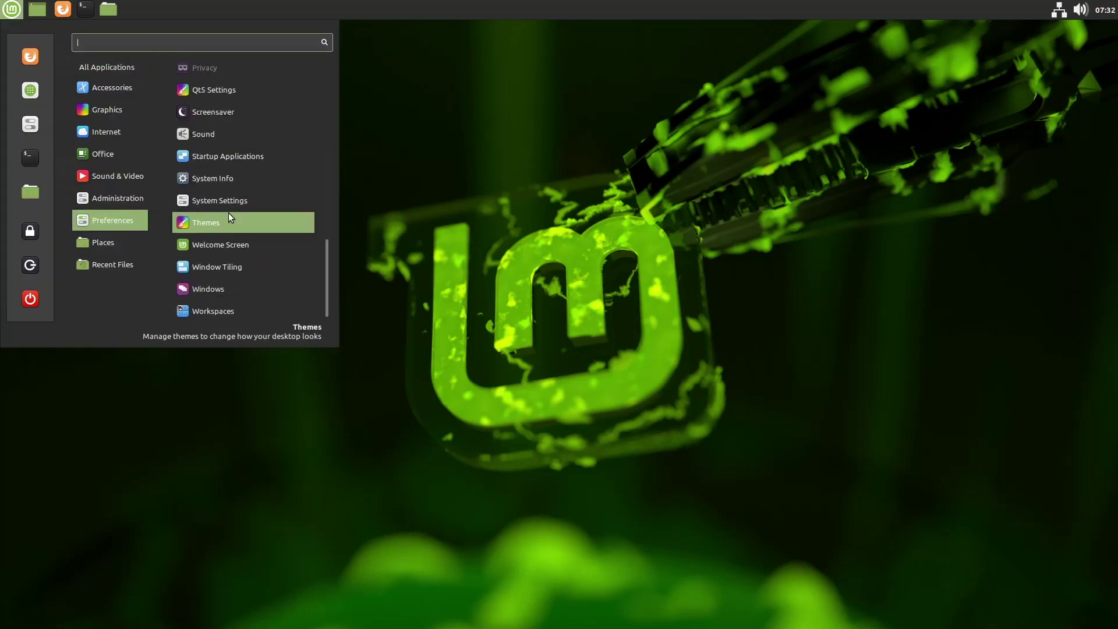
{"action": "scroll", "coordinate": [229, 215], "scroll_direction": "up", "scroll_amount": 3}
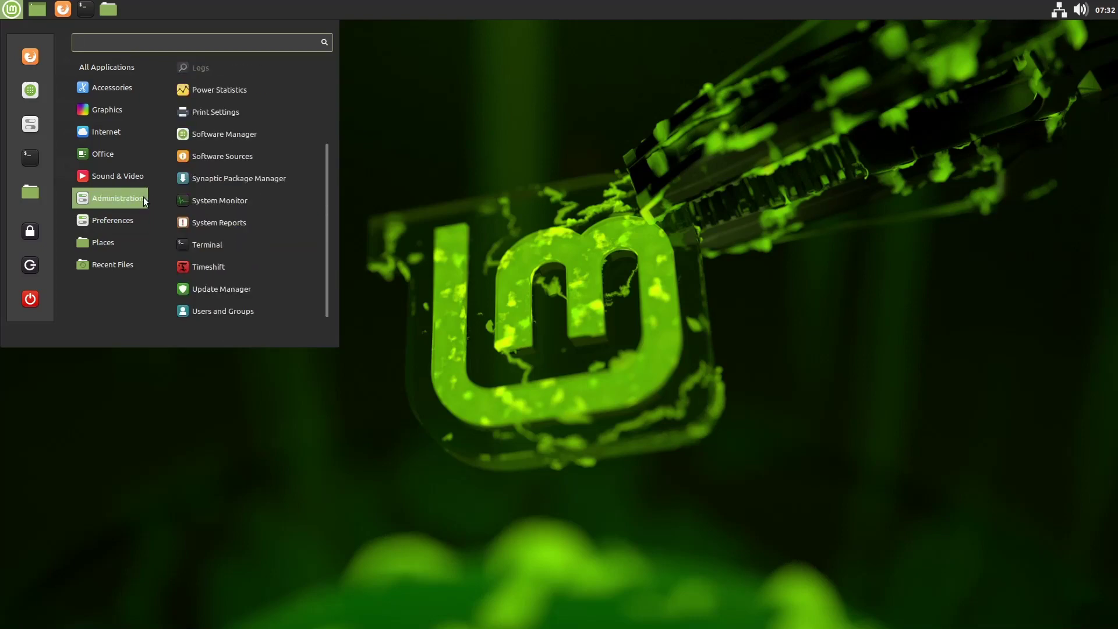
{"action": "left_click", "coordinate": [229, 159]}
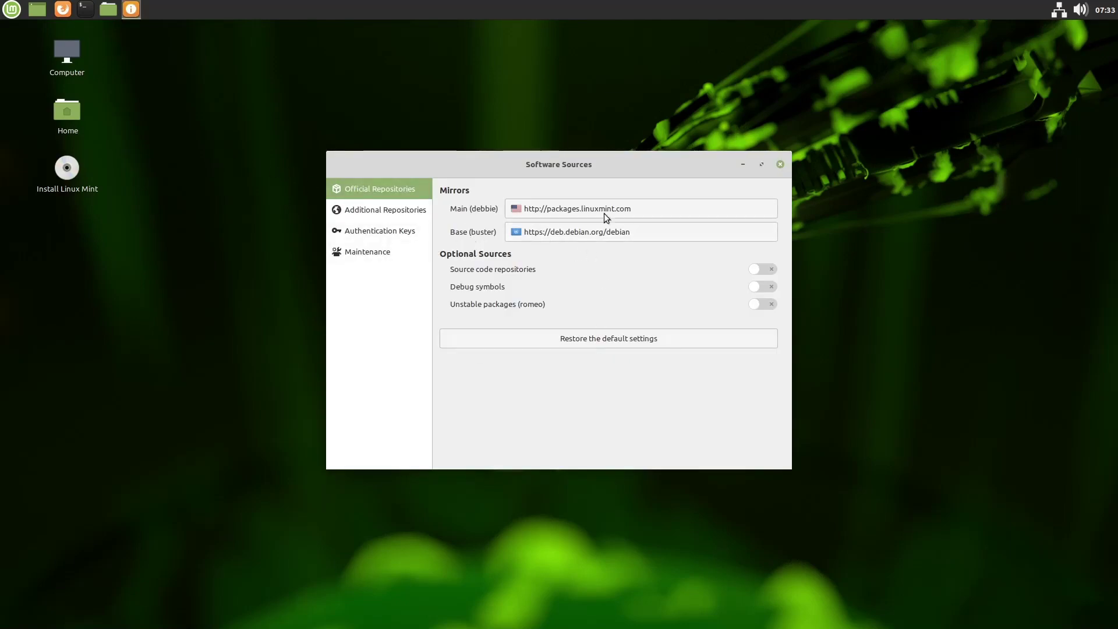
Review the additional repositories, authentication keys and maintenance options in Software Sources, and close the window
{"action": "left_click", "coordinate": [402, 211]}
{"action": "left_click", "coordinate": [393, 233]}
{"action": "left_click", "coordinate": [393, 257]}
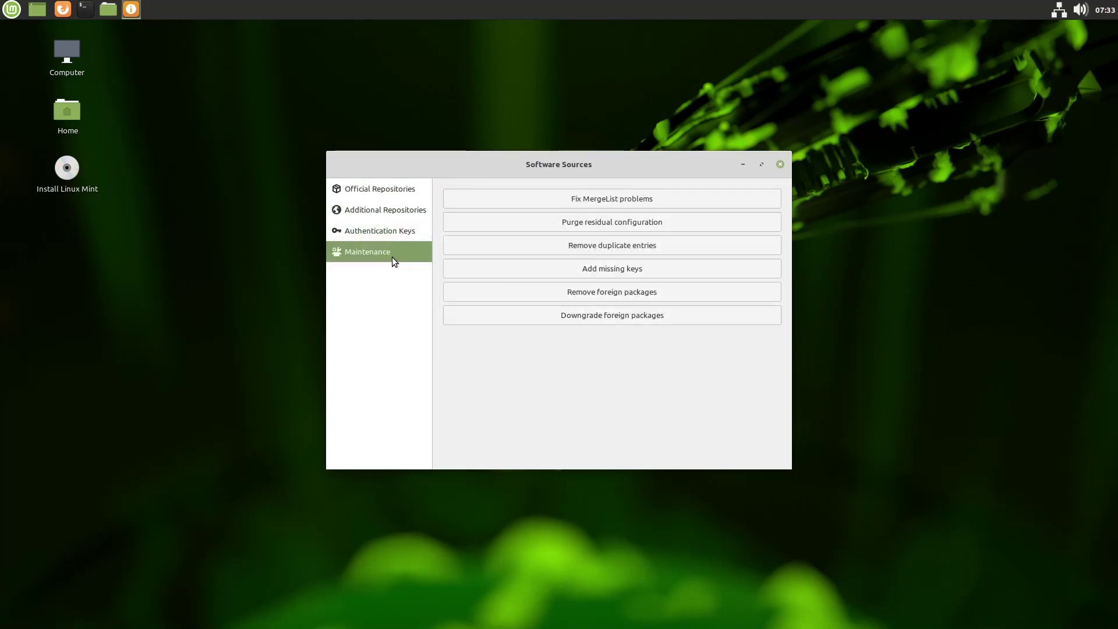
{"action": "left_click", "coordinate": [393, 238]}
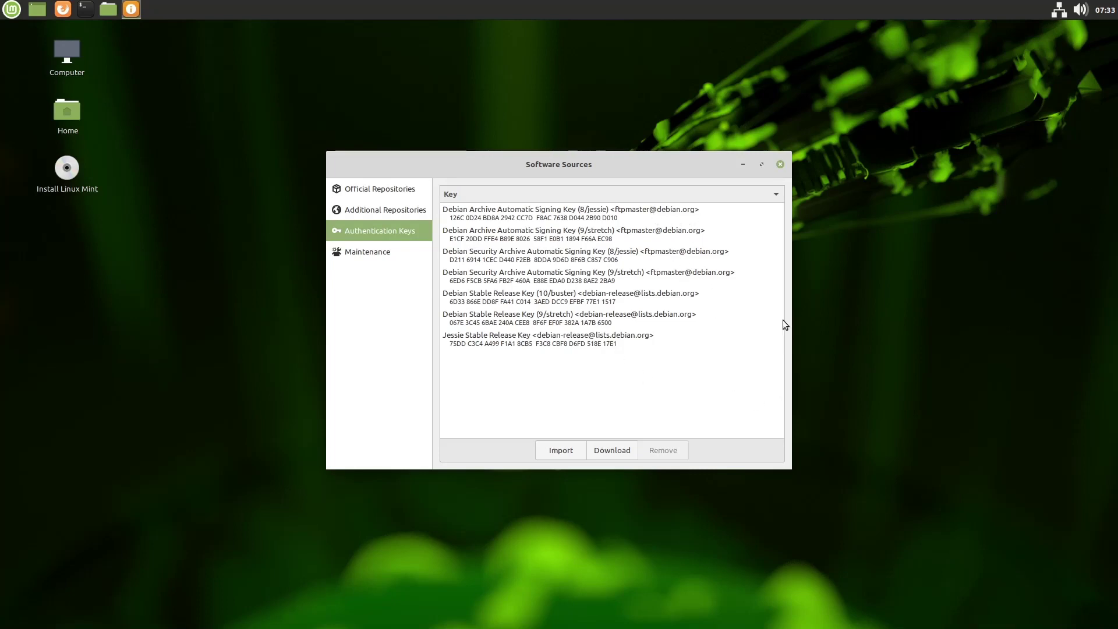
{"action": "left_click", "coordinate": [780, 165]}
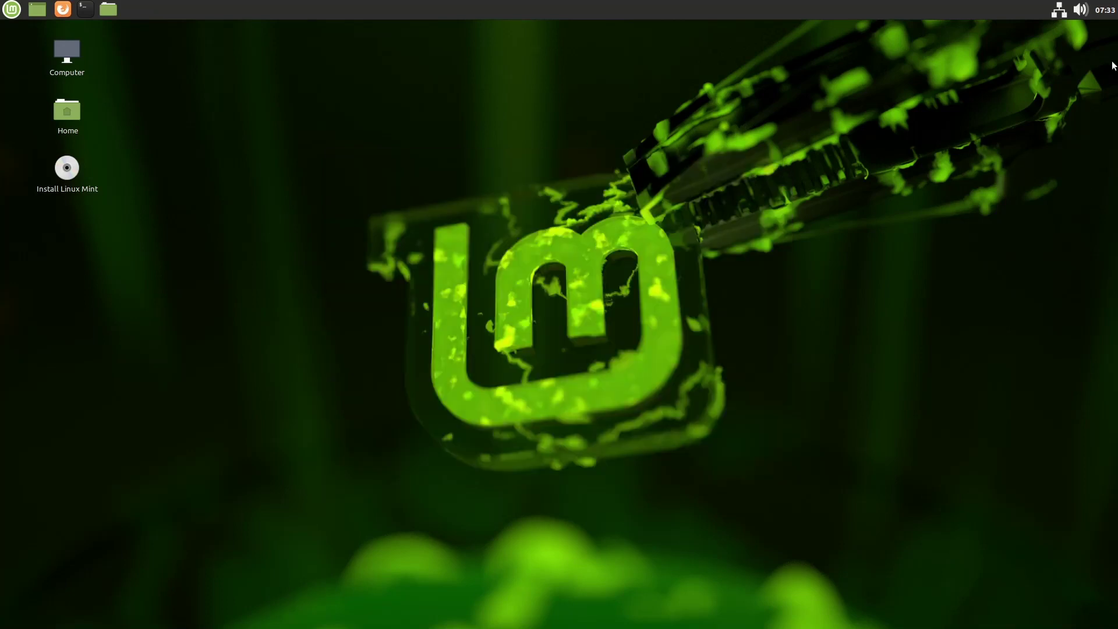
Check the panel's clock, sound and network applets without changing their settings
{"action": "left_click", "coordinate": [1105, 10]}
{"action": "left_click", "coordinate": [1079, 12]}
{"action": "left_click", "coordinate": [1079, 13]}
{"action": "left_click", "coordinate": [1058, 12]}
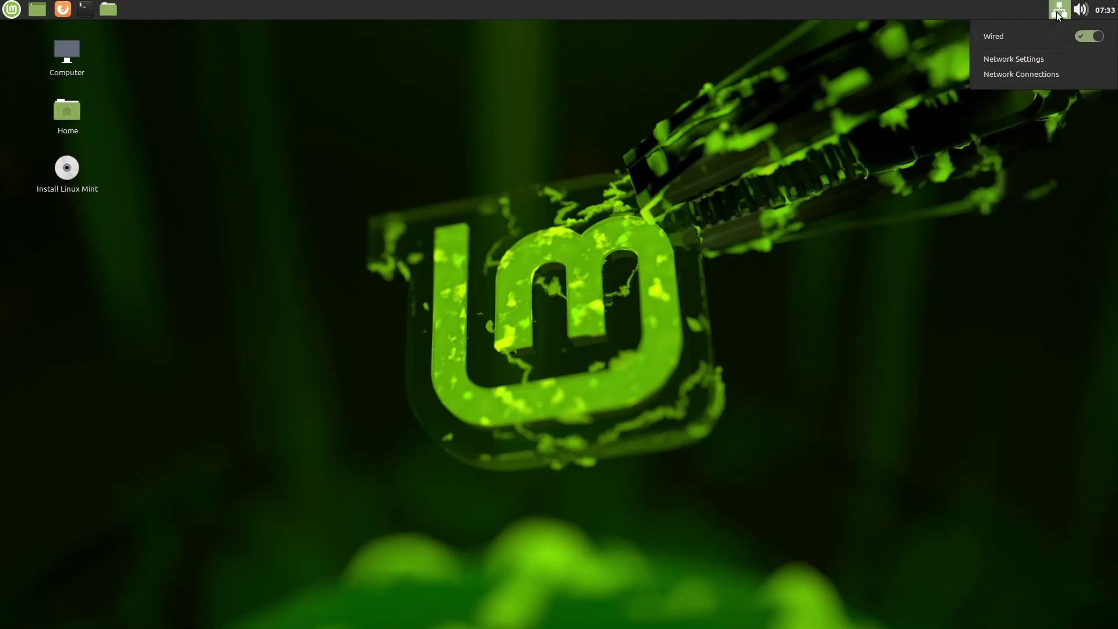
{"action": "left_click", "coordinate": [1059, 13]}
{"action": "left_click", "coordinate": [1079, 12]}
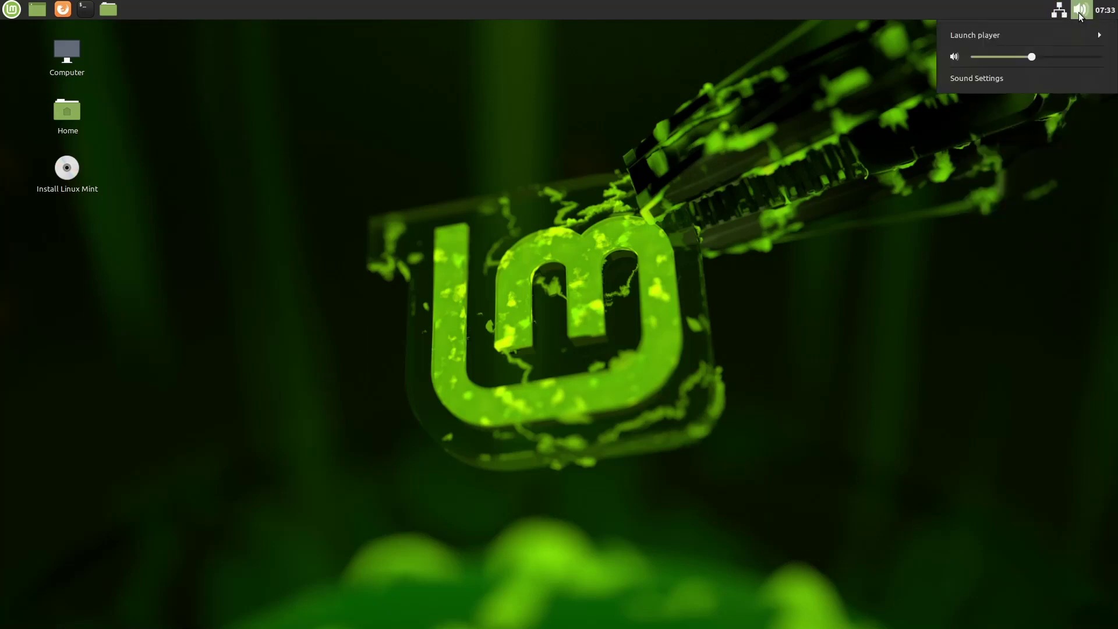
{"action": "left_click", "coordinate": [1060, 14]}
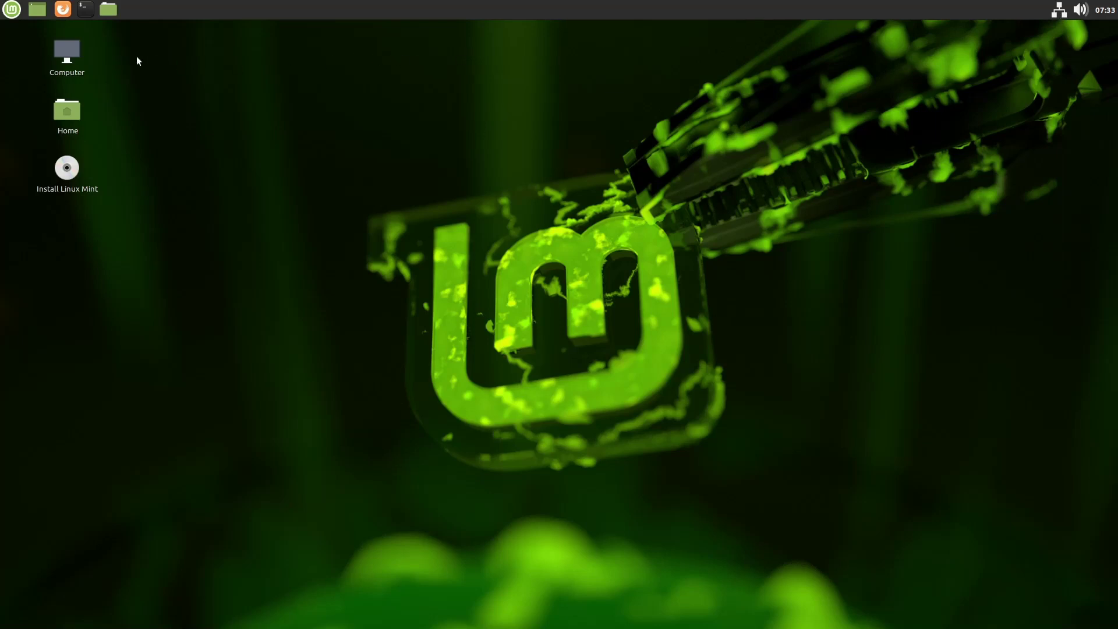
Browse the Graphics, Internet and Office application categories and open System Settings
{"action": "left_click", "coordinate": [13, 12]}
{"action": "mouse_move", "coordinate": [104, 110]}
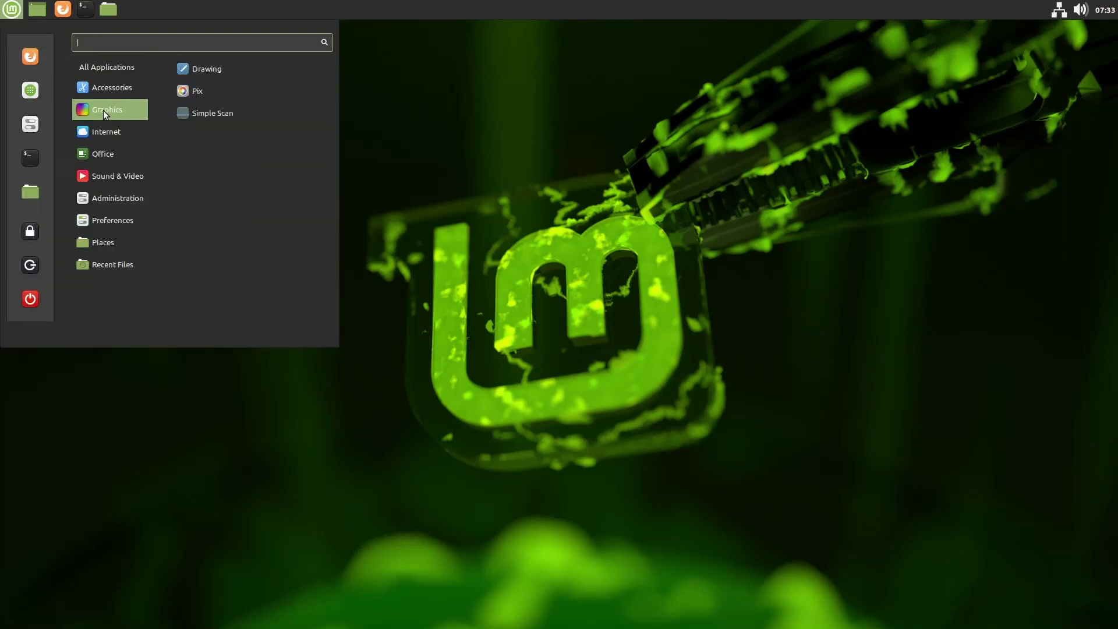
{"action": "mouse_move", "coordinate": [113, 136]}
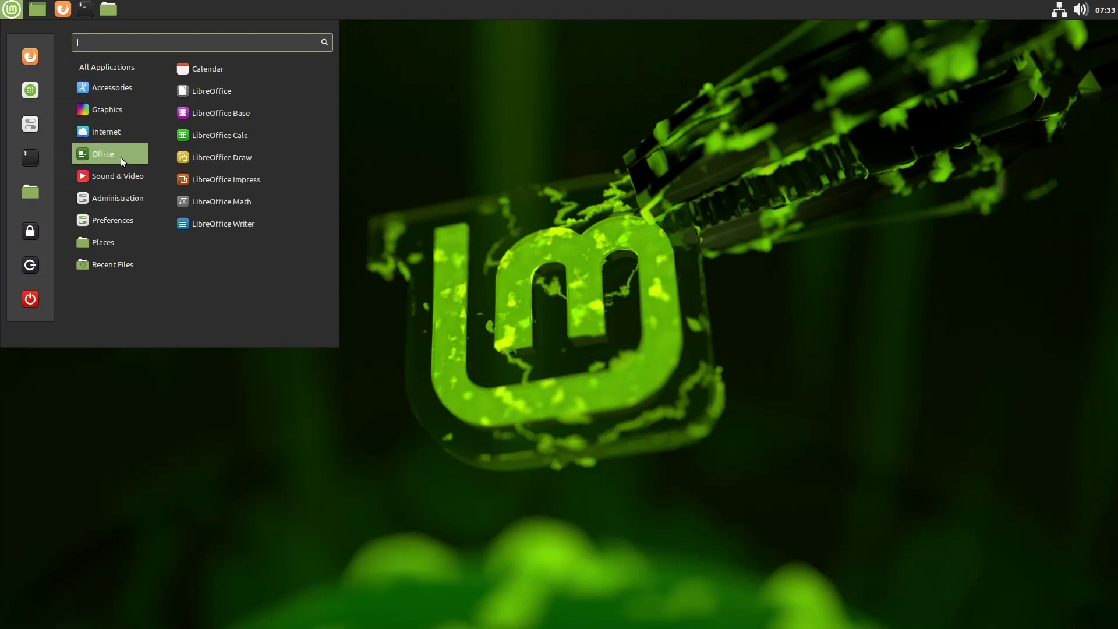
{"action": "left_click", "coordinate": [30, 126]}
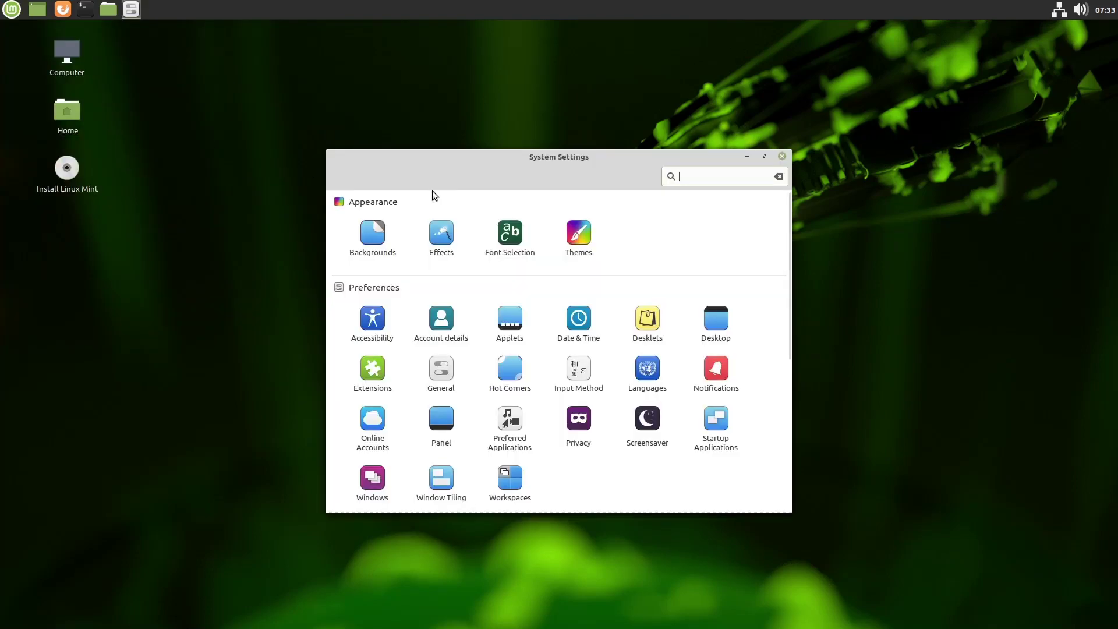
Review the Appearance, Preferences, Hardware and Administration sections of System Settings, and close the window
{"action": "left_click_drag", "start_coordinate": [583, 162], "coordinate": [574, 121]}
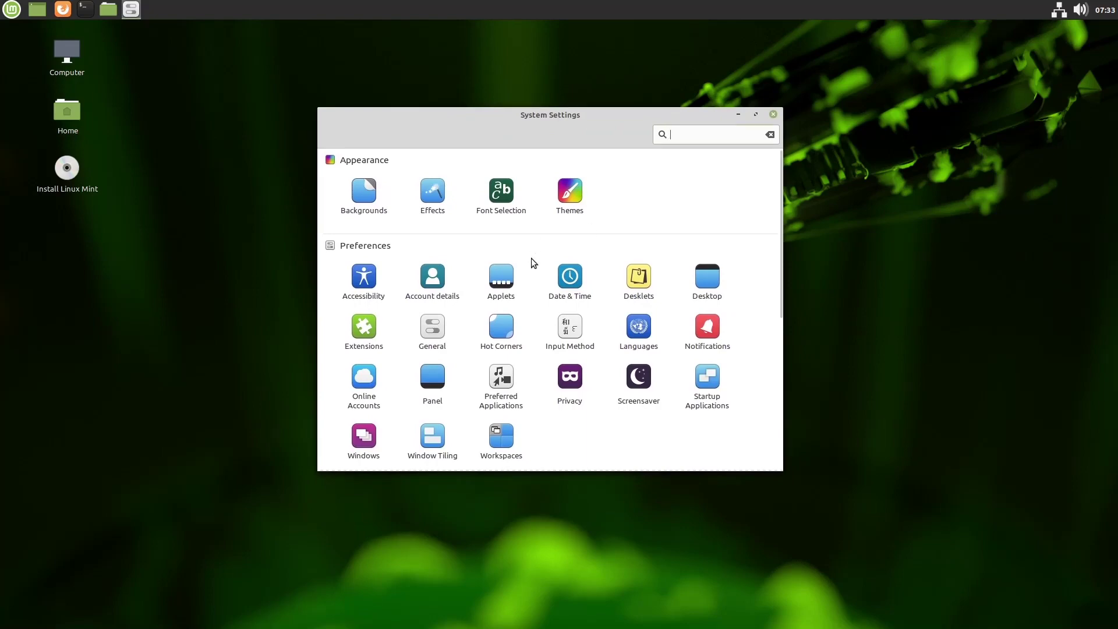
{"action": "scroll", "coordinate": [531, 259], "scroll_direction": "down", "scroll_amount": 5}
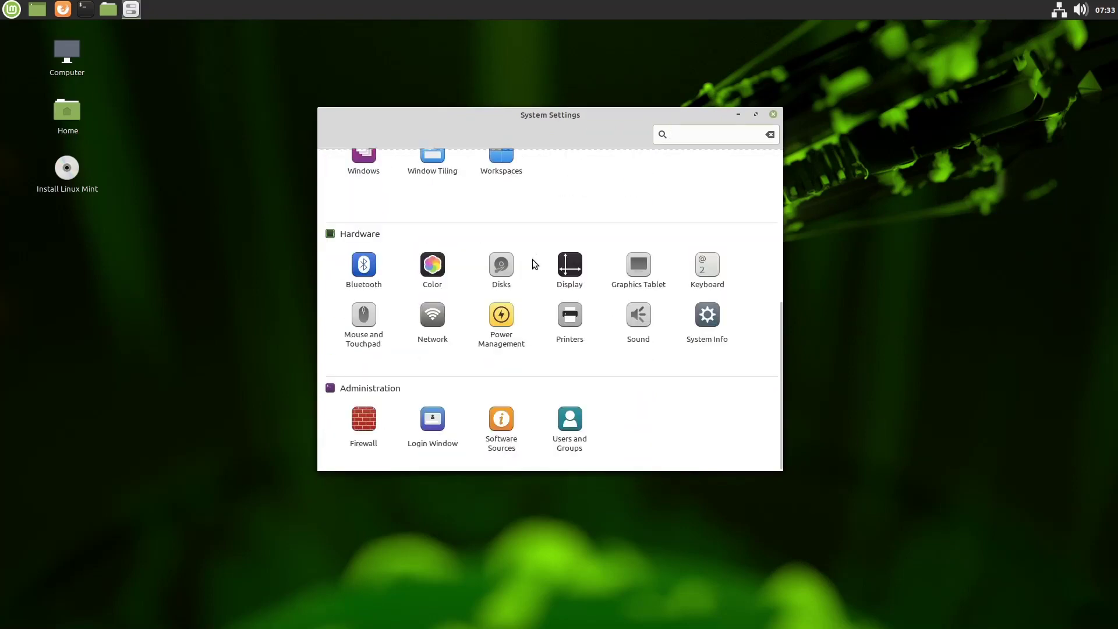
{"action": "scroll", "coordinate": [532, 259], "scroll_direction": "up", "scroll_amount": 5}
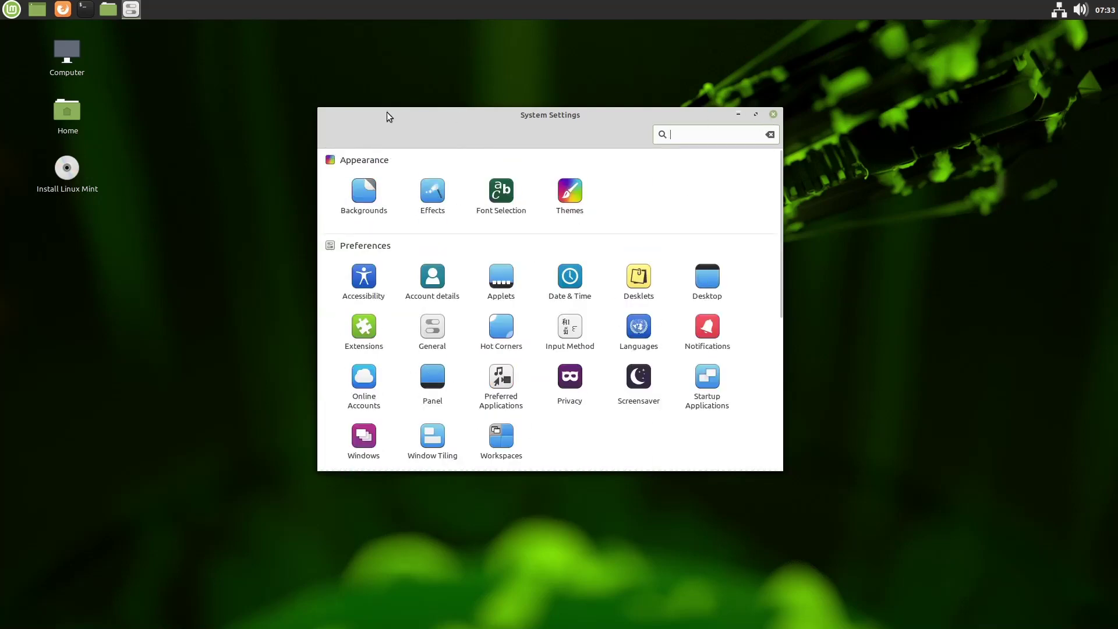
{"action": "left_click", "coordinate": [773, 114]}
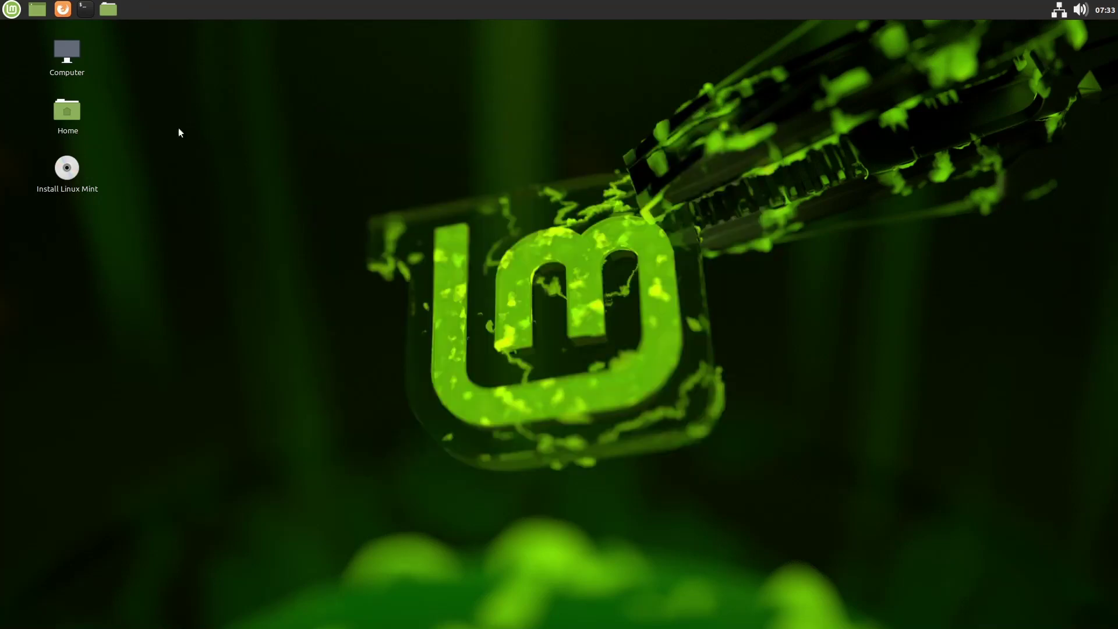
Browse the Administration and Preferences application categories, going through the full list of Preferences entries
{"action": "left_click", "coordinate": [11, 10]}
{"action": "mouse_move", "coordinate": [124, 198]}
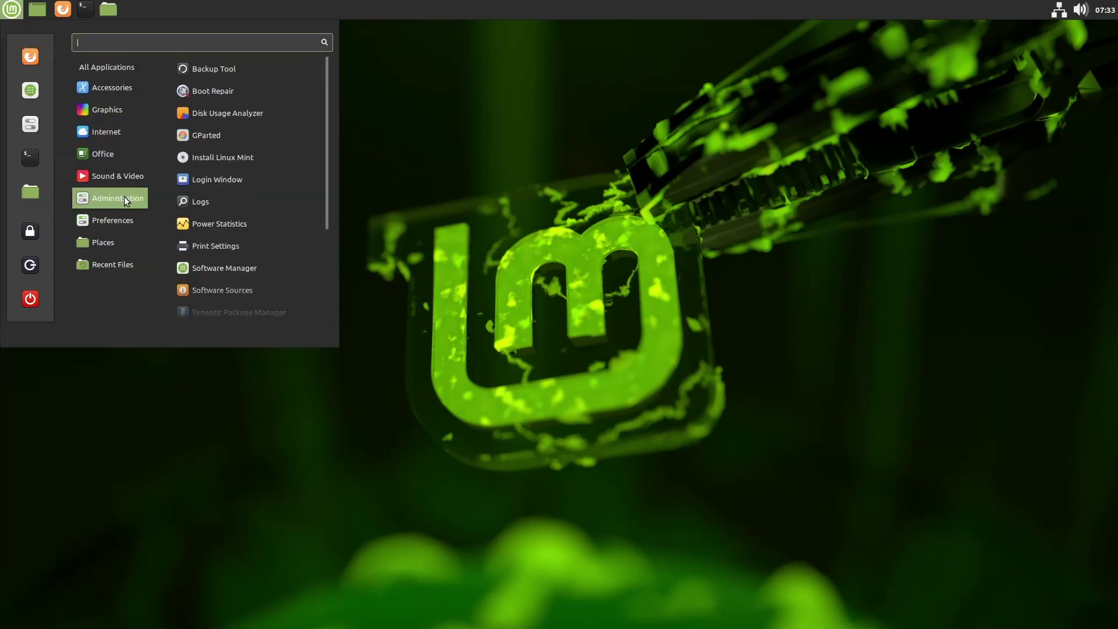
{"action": "mouse_move", "coordinate": [123, 221]}
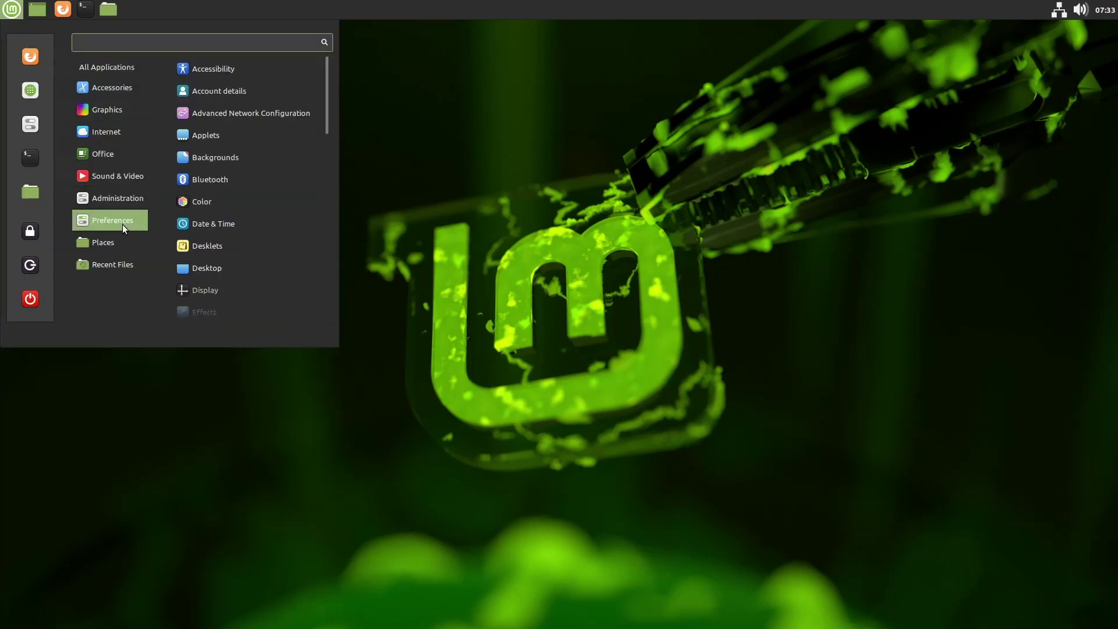
{"action": "scroll", "coordinate": [244, 153], "scroll_direction": "down", "scroll_amount": 10}
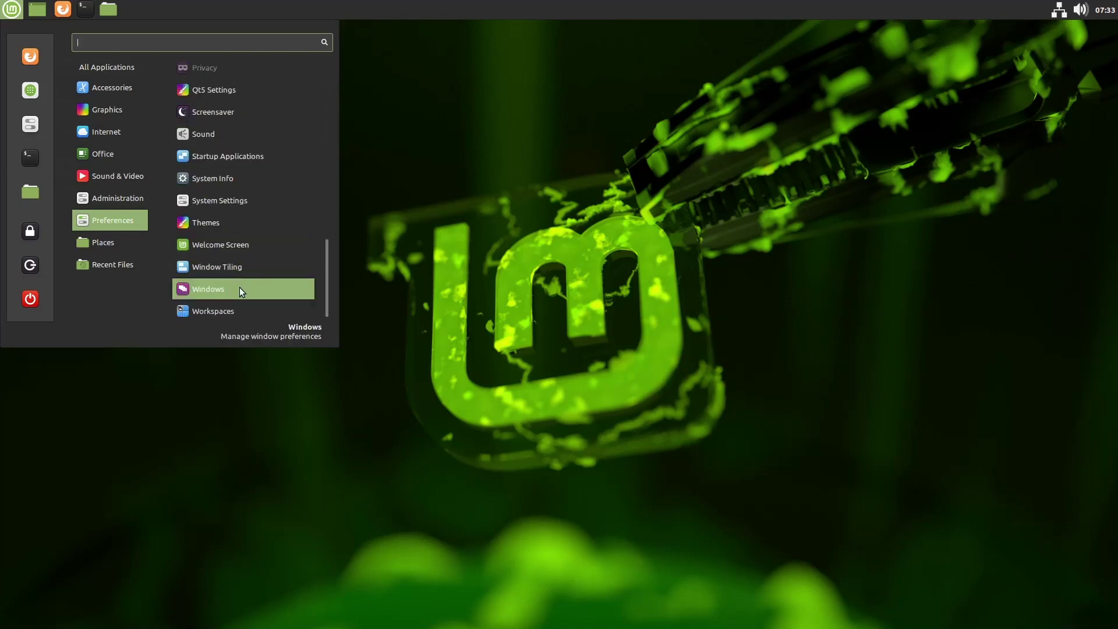
{"action": "scroll", "coordinate": [233, 251], "scroll_direction": "up", "scroll_amount": 3}
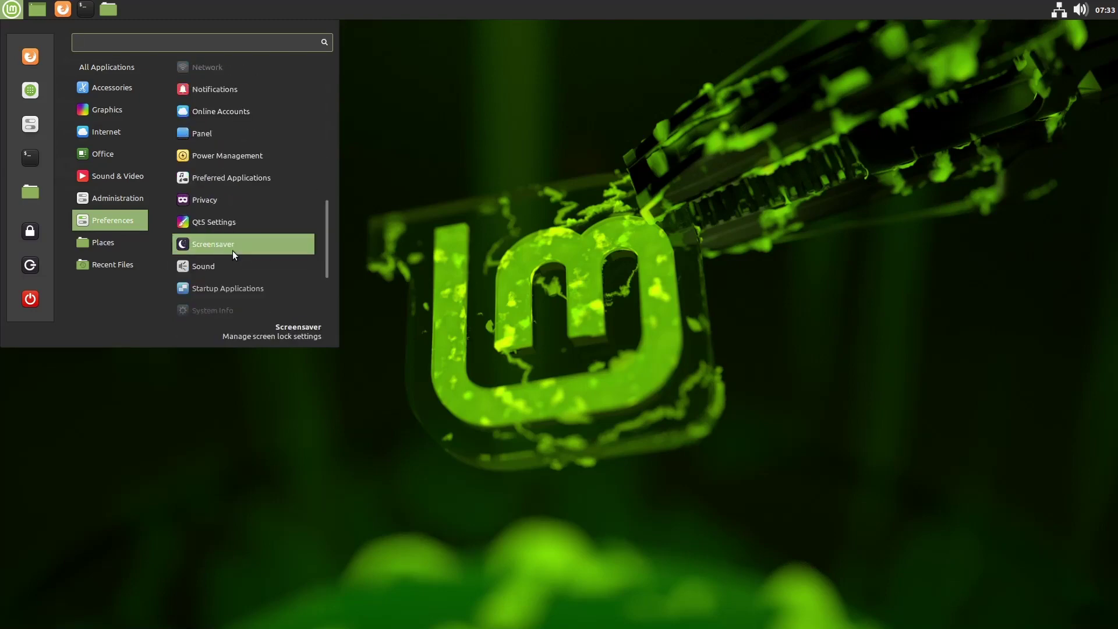
{"action": "scroll", "coordinate": [233, 251], "scroll_direction": "up", "scroll_amount": 5}
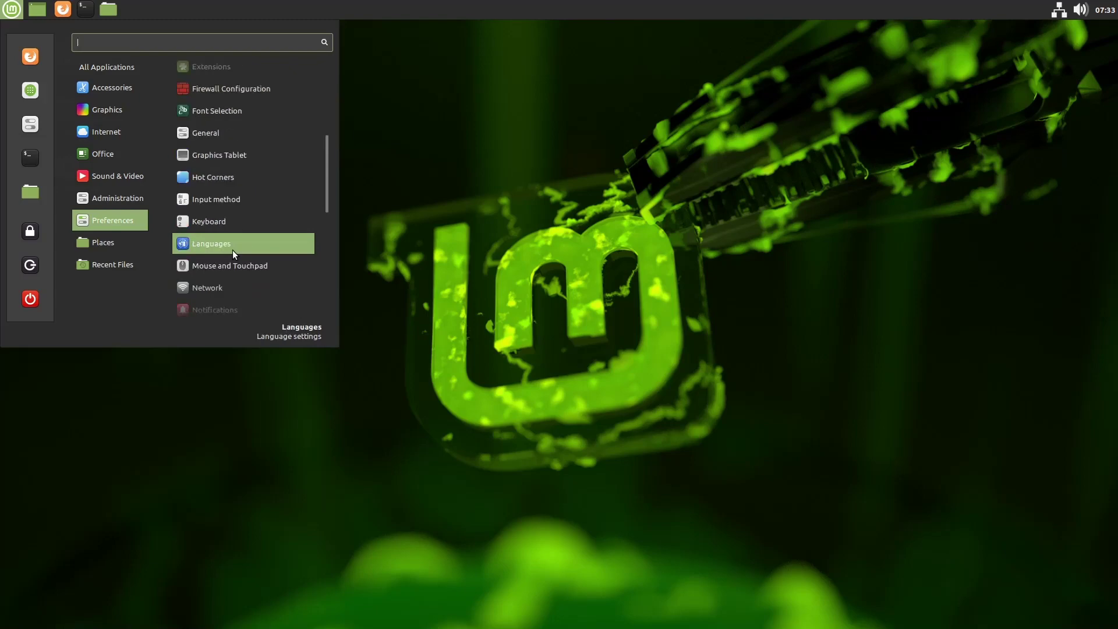
{"action": "scroll", "coordinate": [232, 250], "scroll_direction": "up", "scroll_amount": 4}
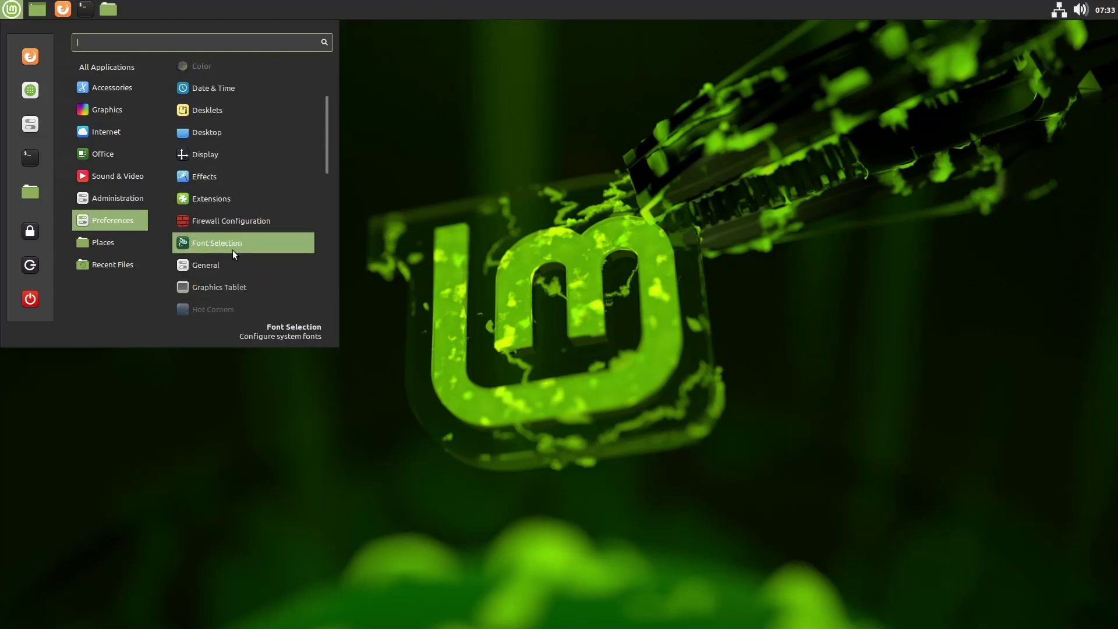
Open Software Manager and browse the applications in its Internet category, including the Email subcategory
{"action": "left_click", "coordinate": [31, 90]}
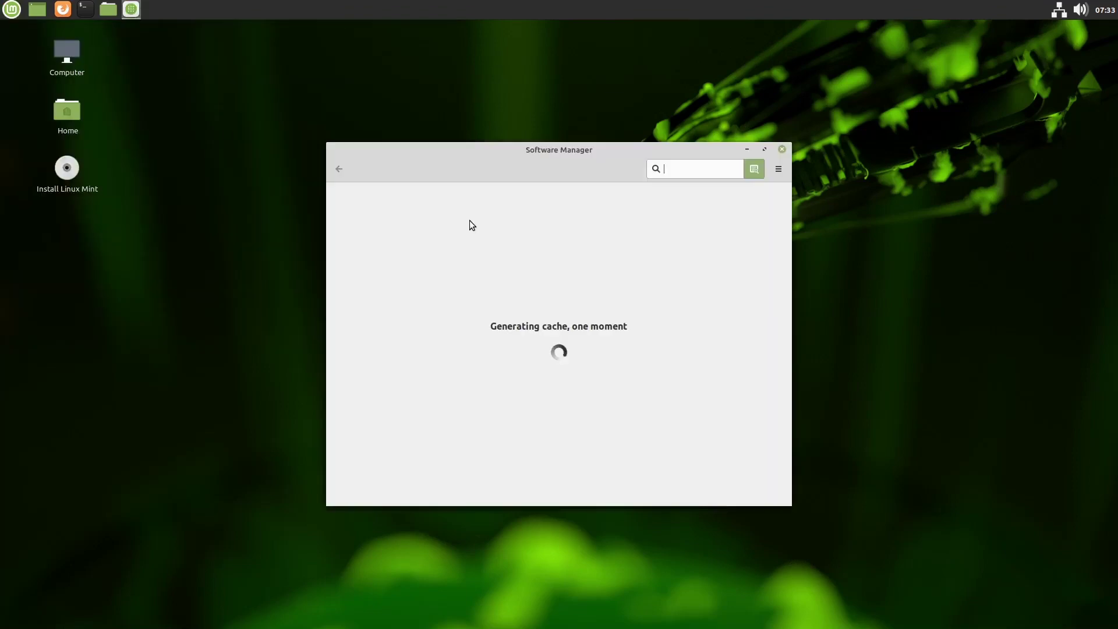
{"action": "left_click_drag", "start_coordinate": [566, 150], "coordinate": [585, 103]}
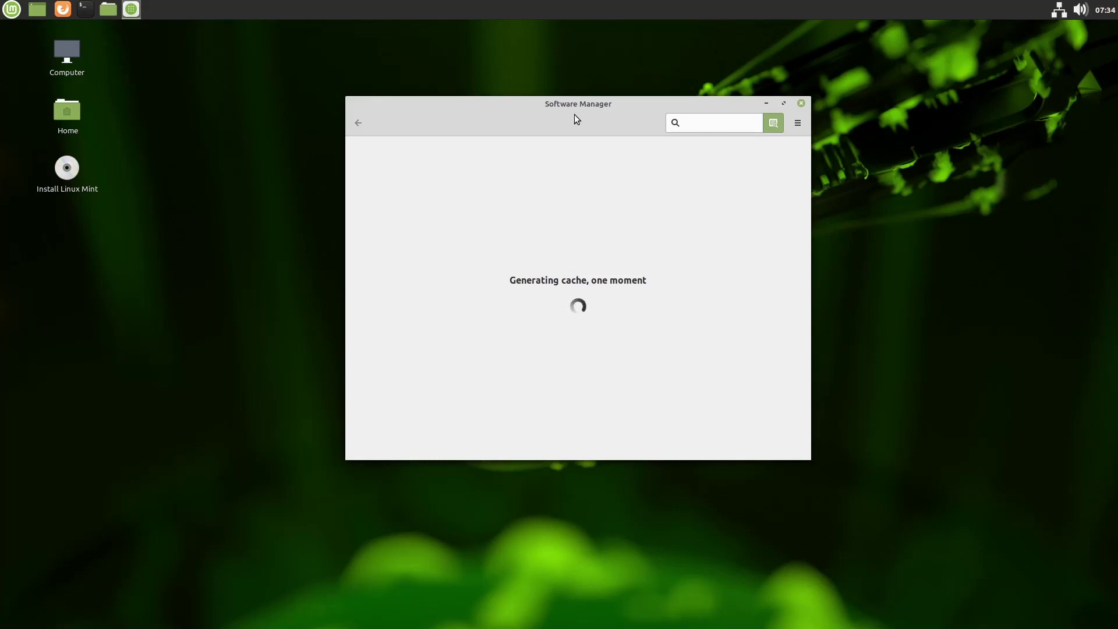
{"action": "left_click_drag", "start_coordinate": [577, 107], "coordinate": [548, 86]}
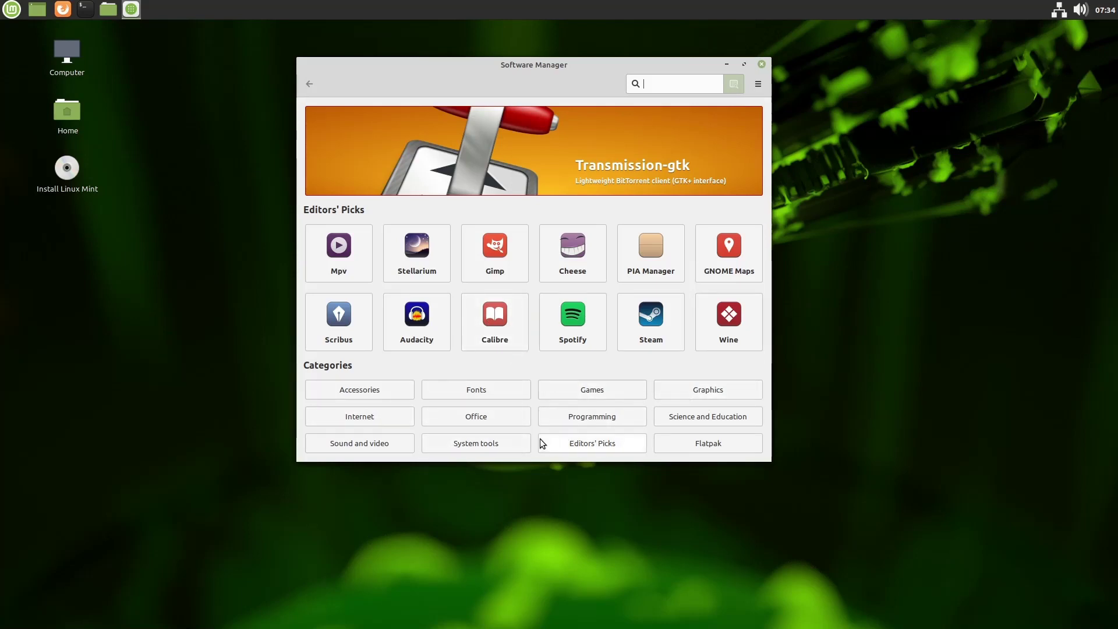
{"action": "left_click", "coordinate": [383, 418]}
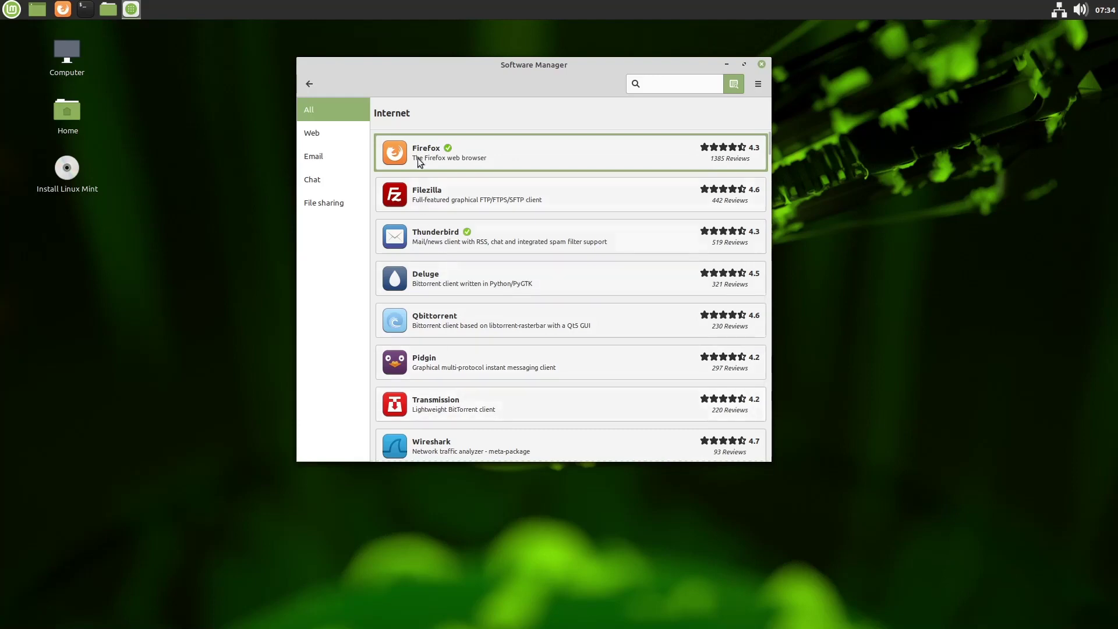
{"action": "scroll", "coordinate": [435, 337], "scroll_direction": "down", "scroll_amount": 10}
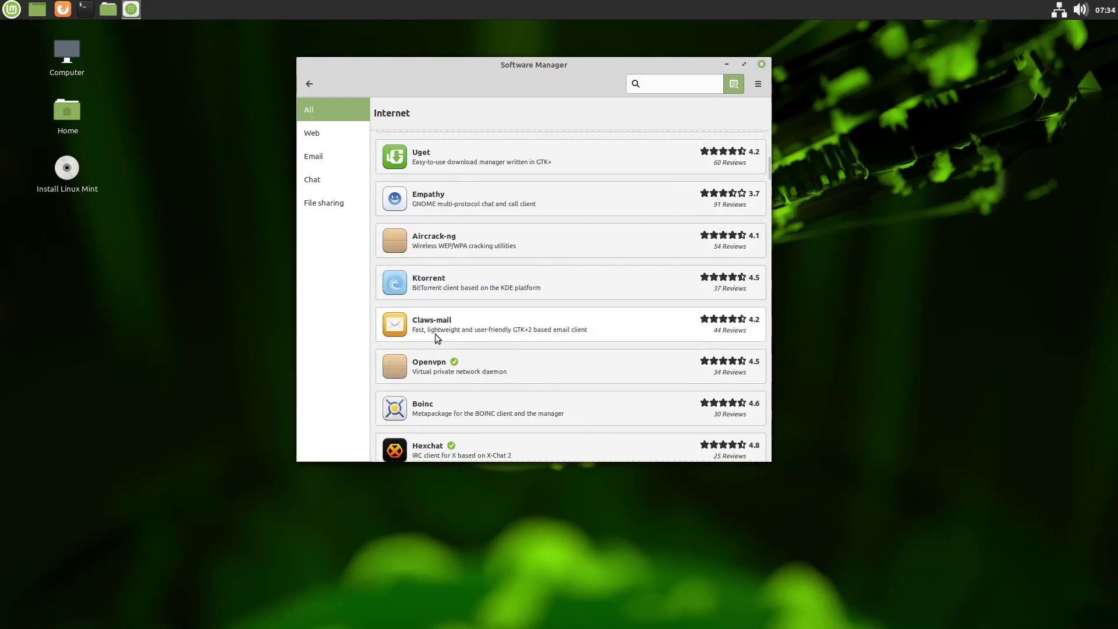
{"action": "scroll", "coordinate": [435, 334], "scroll_direction": "up", "scroll_amount": 10}
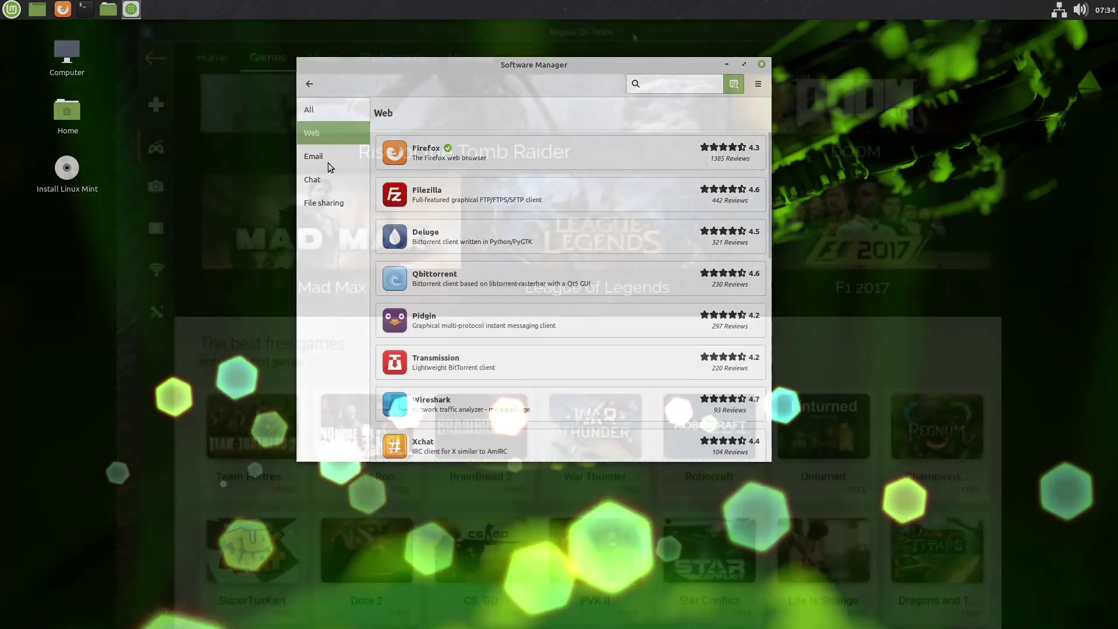
{"action": "left_click", "coordinate": [326, 157]}
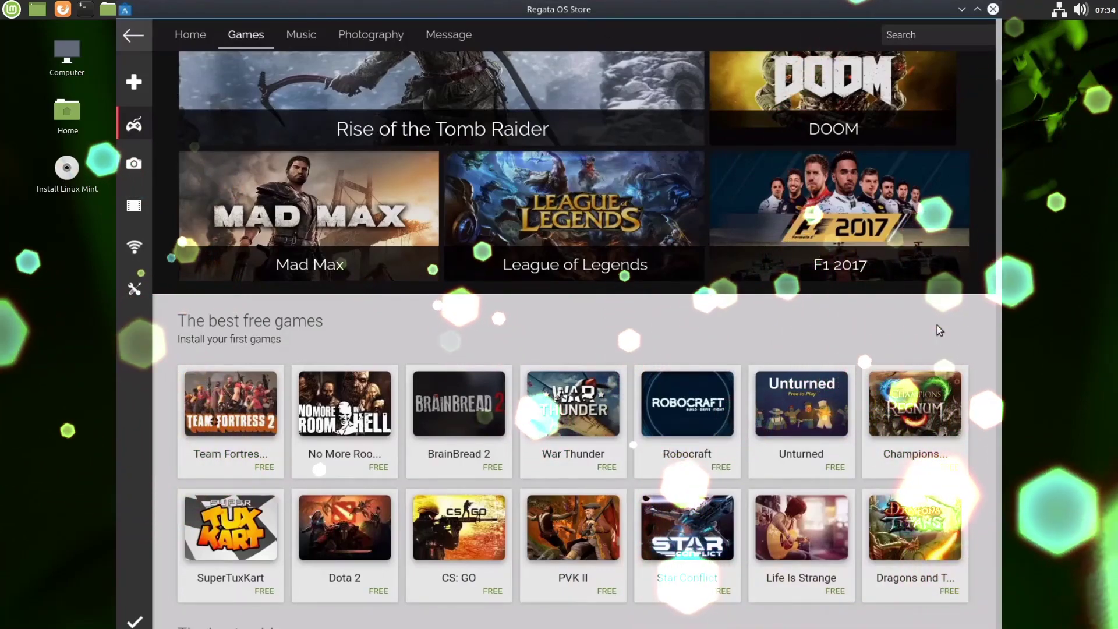
{"action": "scroll", "coordinate": [936, 324], "scroll_direction": "up", "scroll_amount": 3}
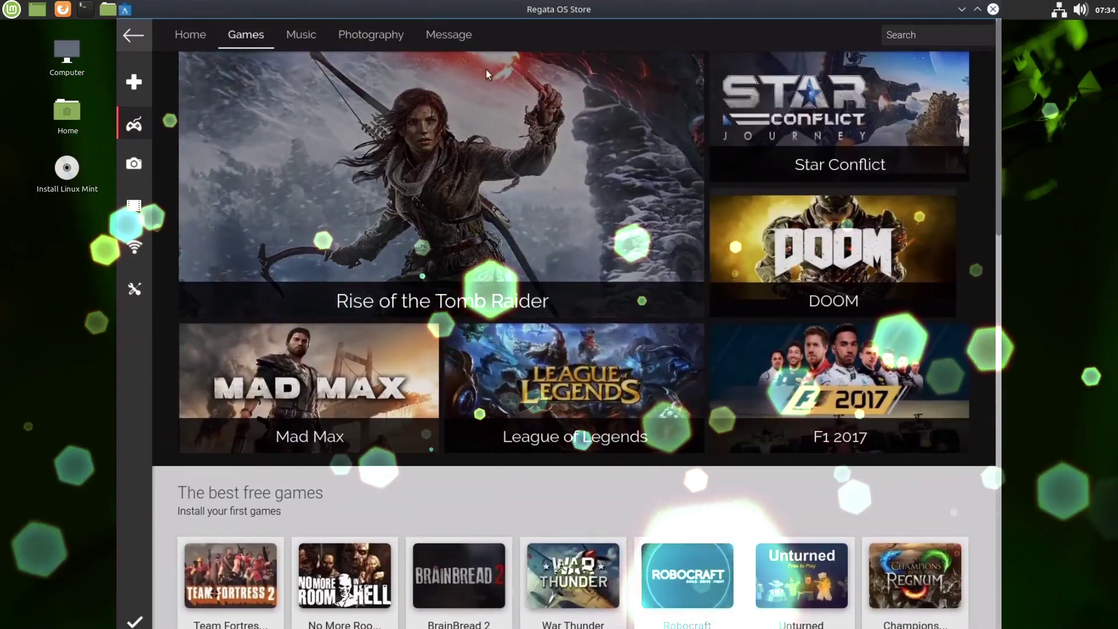
{"action": "scroll", "coordinate": [997, 523], "scroll_direction": "down", "scroll_amount": 1}
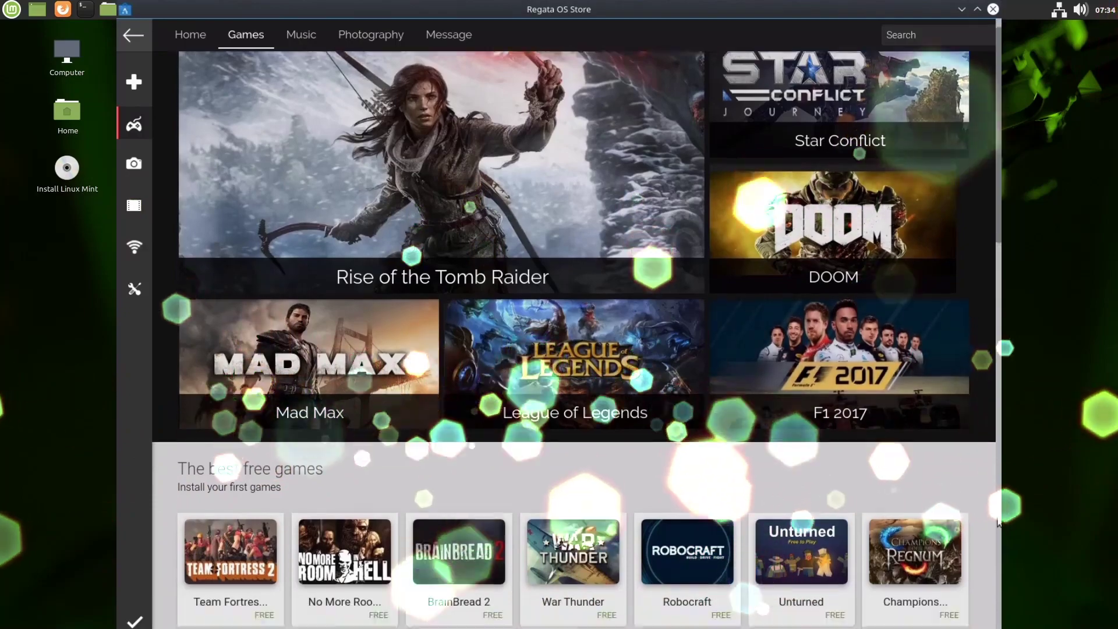
{"action": "scroll", "coordinate": [998, 523], "scroll_direction": "down", "scroll_amount": 1}
{"action": "scroll", "coordinate": [928, 468], "scroll_direction": "down", "scroll_amount": 1}
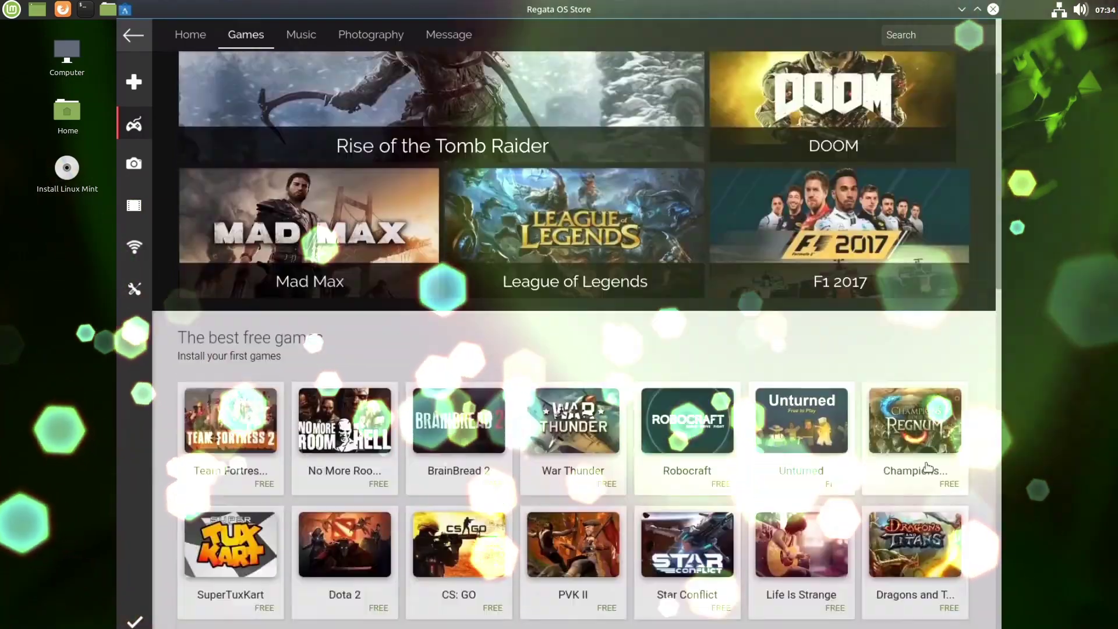
{"action": "scroll", "coordinate": [928, 467], "scroll_direction": "down", "scroll_amount": 5}
{"action": "scroll", "coordinate": [920, 466], "scroll_direction": "up", "scroll_amount": 2}
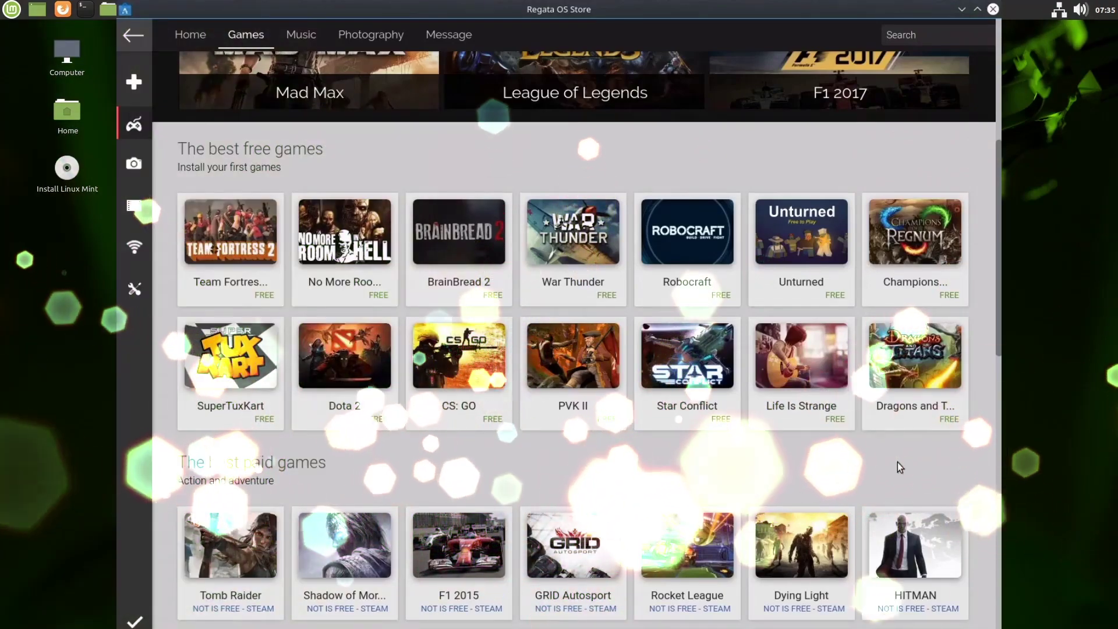
{"action": "scroll", "coordinate": [897, 465], "scroll_direction": "up", "scroll_amount": 5}
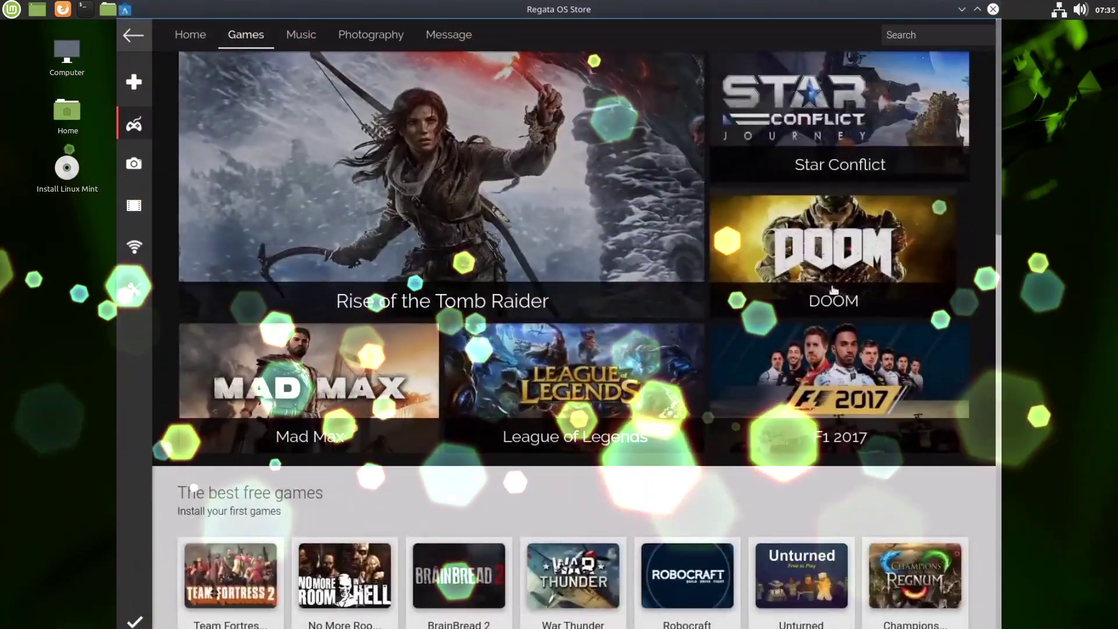
{"action": "scroll", "coordinate": [502, 317], "scroll_direction": "down", "scroll_amount": 1}
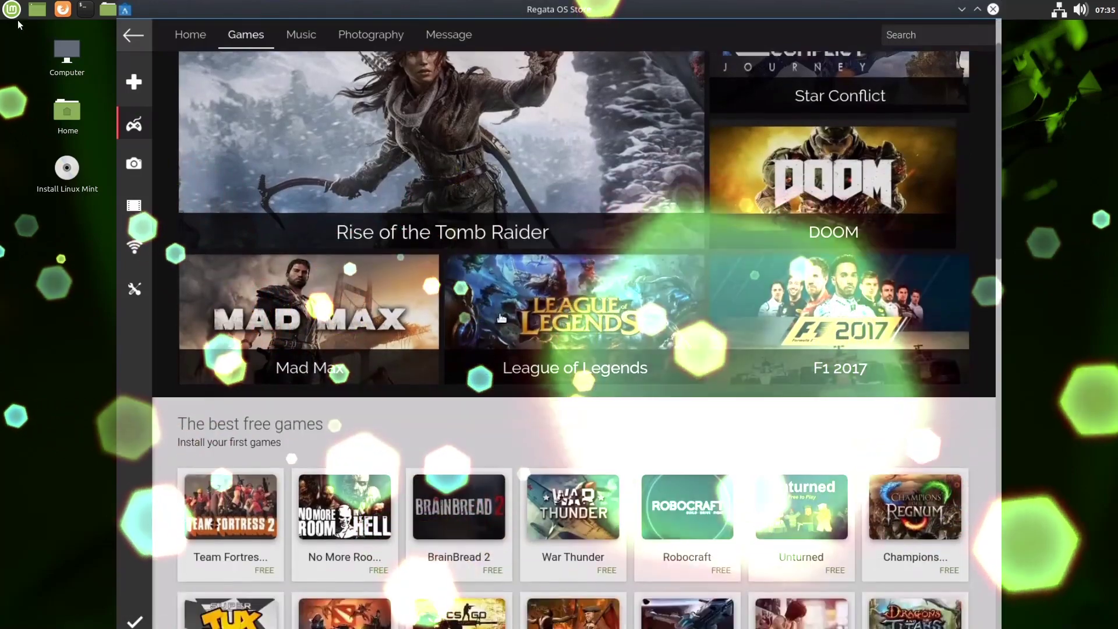
Open the Applets module in System Settings and update the cache of downloadable applets
{"action": "left_click", "coordinate": [13, 10]}
{"action": "scroll", "coordinate": [501, 318], "scroll_direction": "down", "scroll_amount": 2}
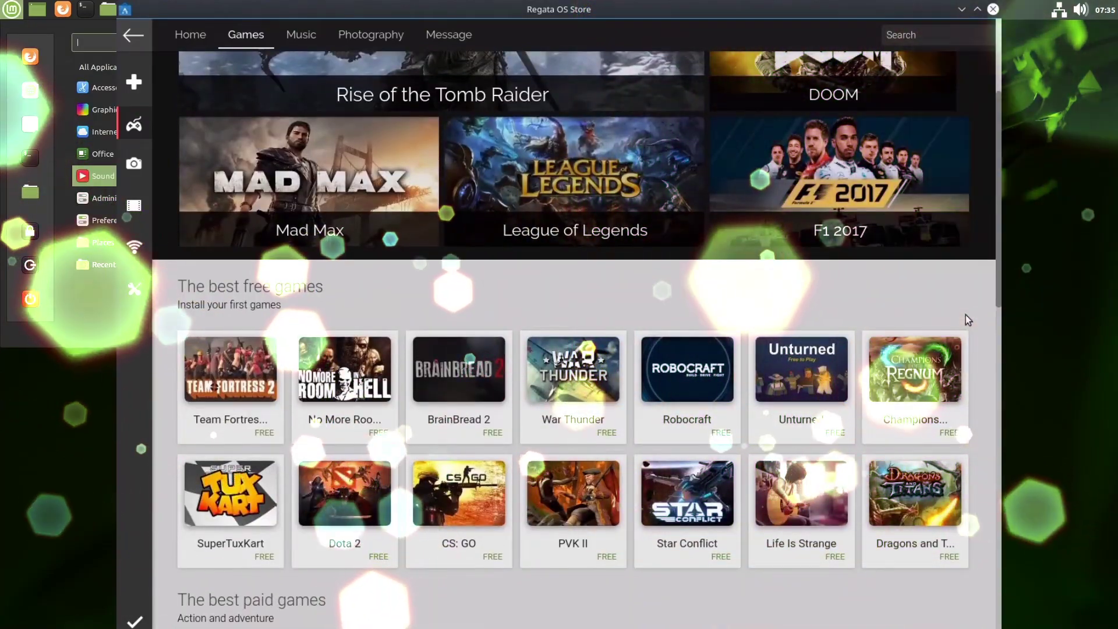
{"action": "scroll", "coordinate": [961, 317], "scroll_direction": "up", "scroll_amount": 3}
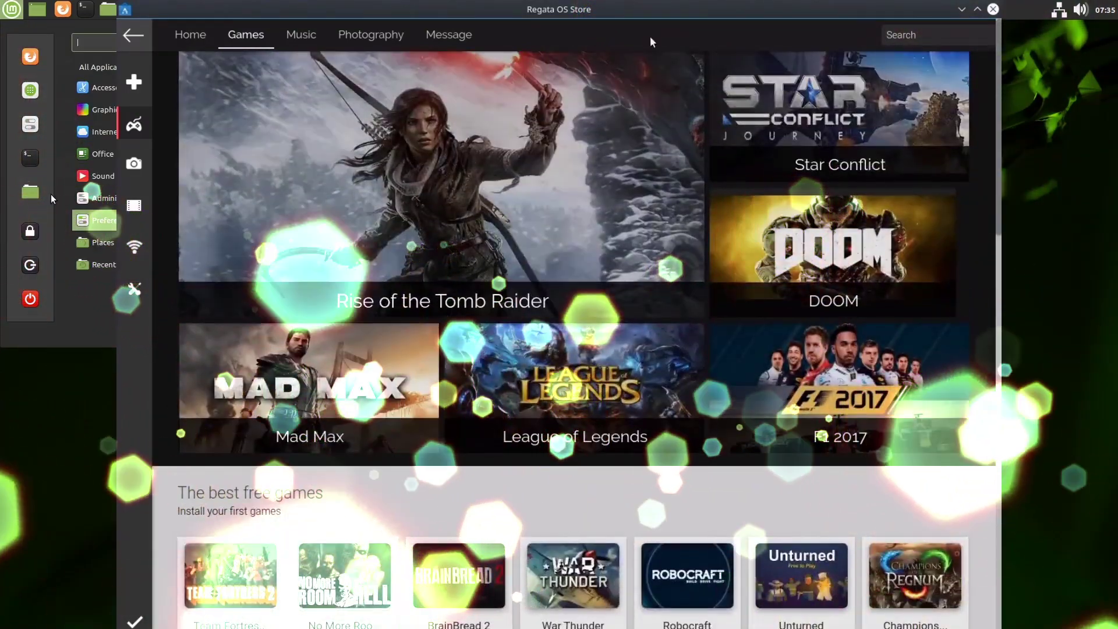
{"action": "left_click", "coordinate": [31, 125]}
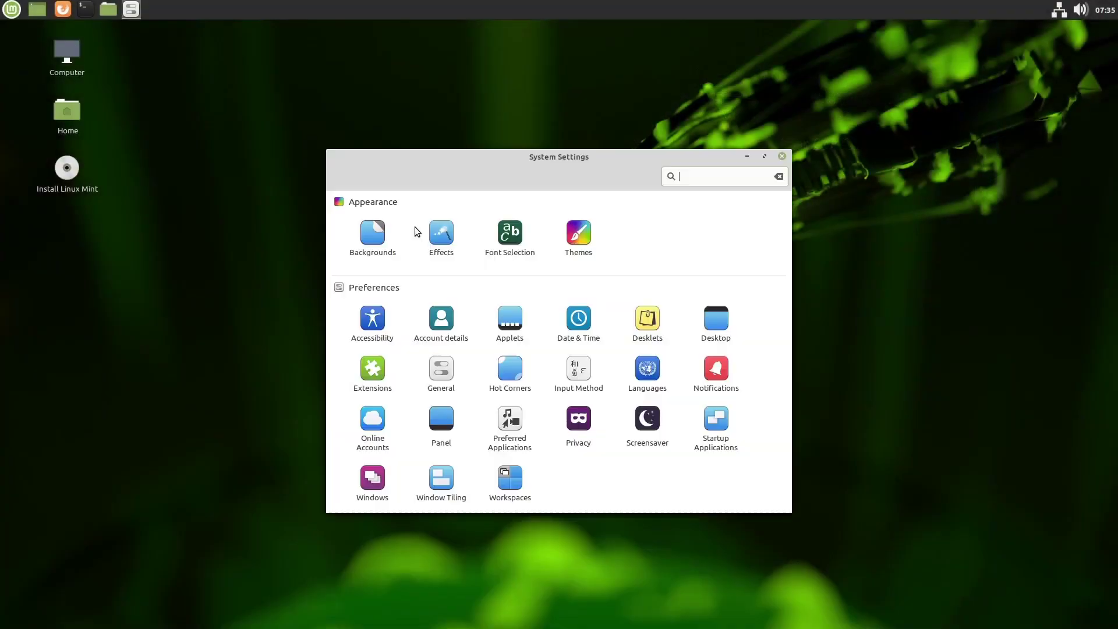
{"action": "left_click", "coordinate": [519, 322]}
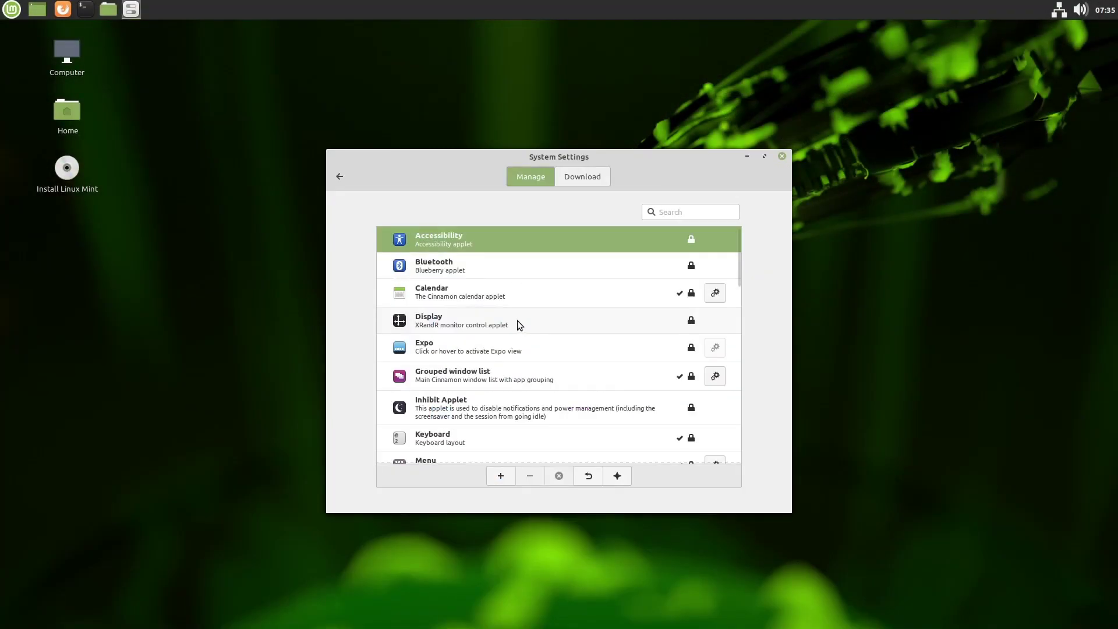
{"action": "left_click", "coordinate": [575, 179]}
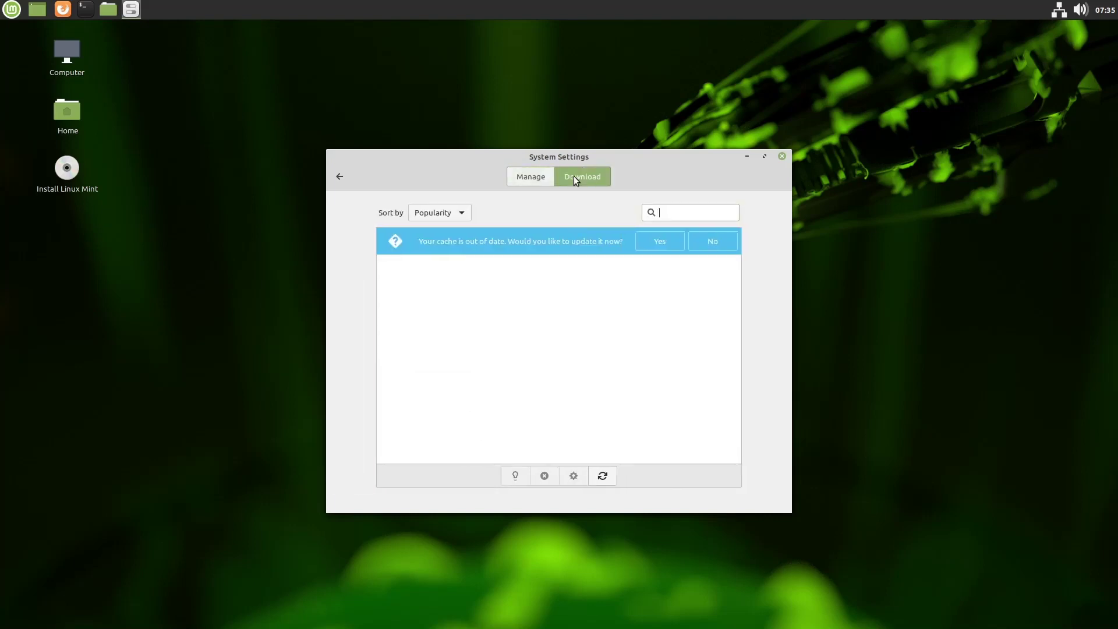
{"action": "left_click", "coordinate": [641, 242]}
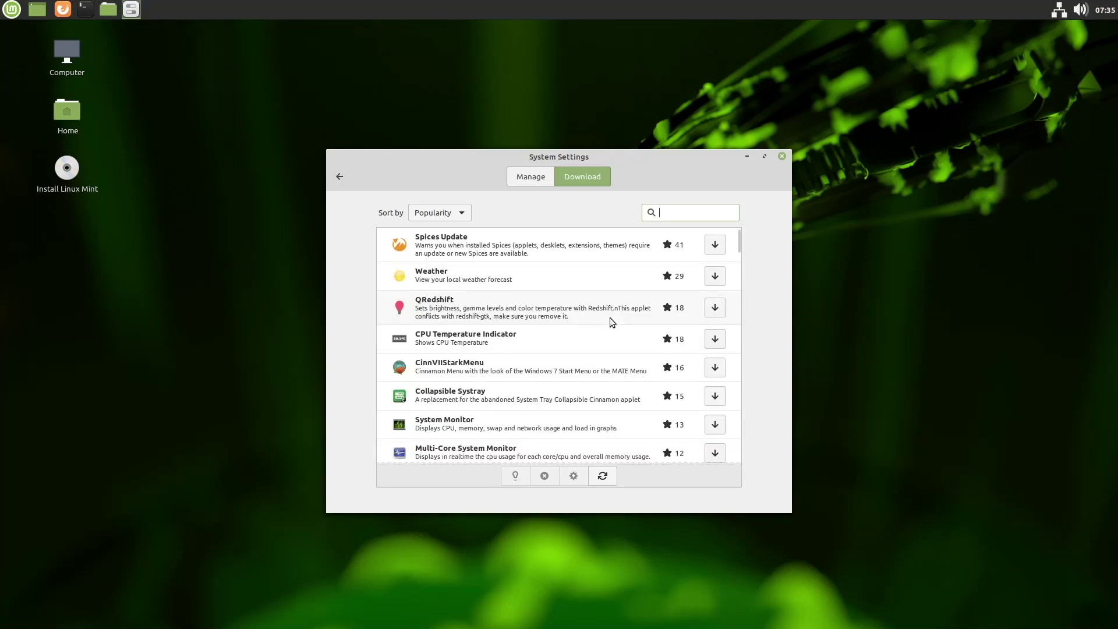
Search the downloadable applets for "menu" and install CinnVIIStarkMenu
{"action": "type", "text": "men"}
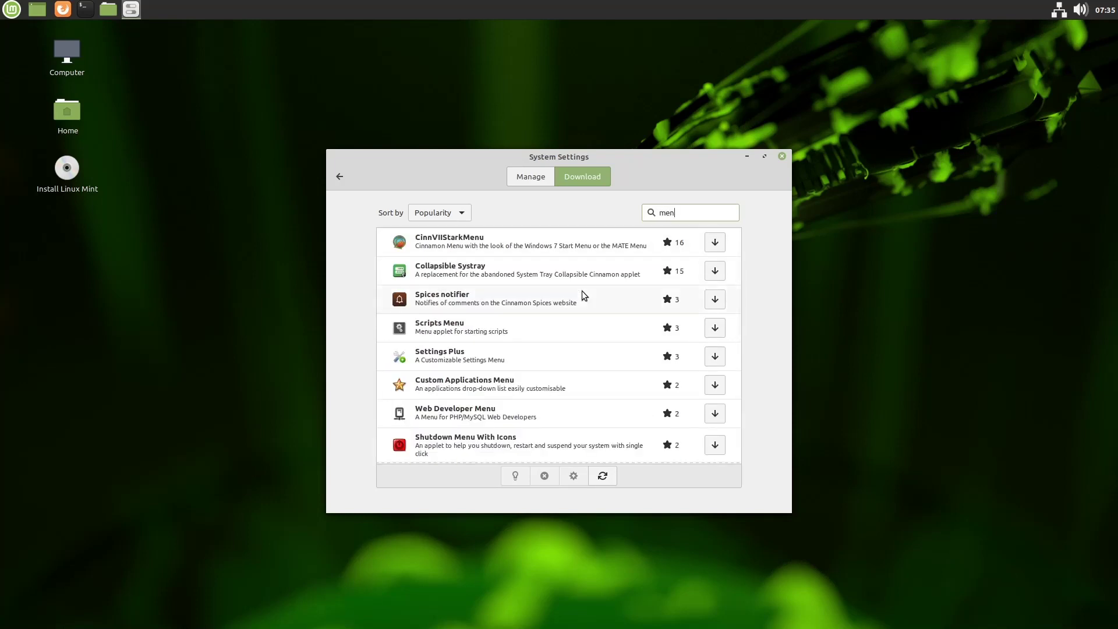
{"action": "type", "text": "u"}
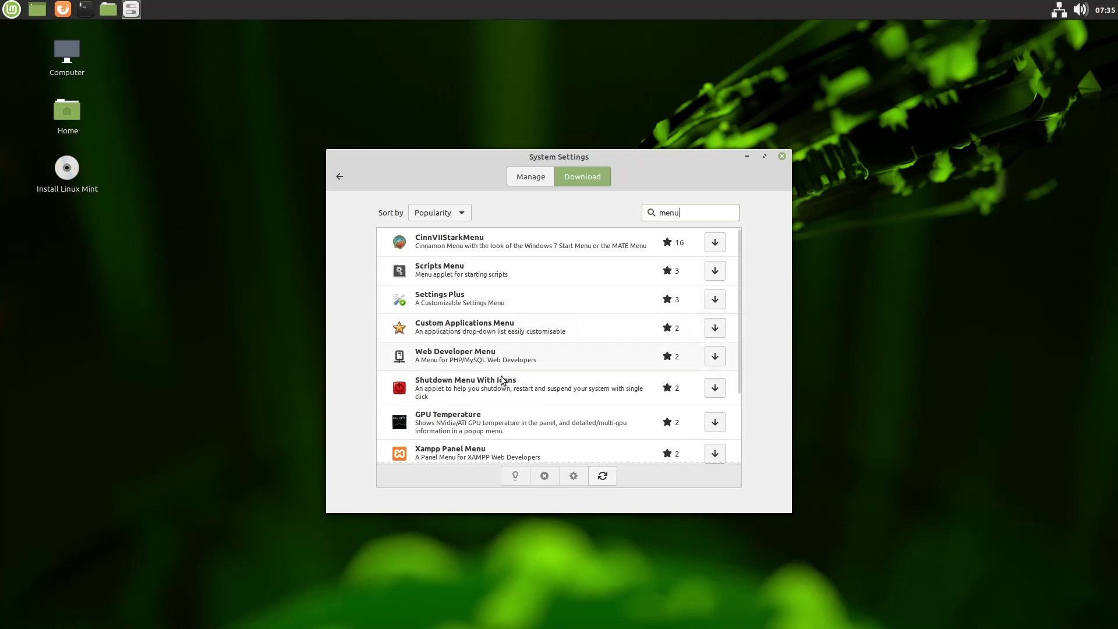
{"action": "scroll", "coordinate": [481, 430], "scroll_direction": "down", "scroll_amount": 3}
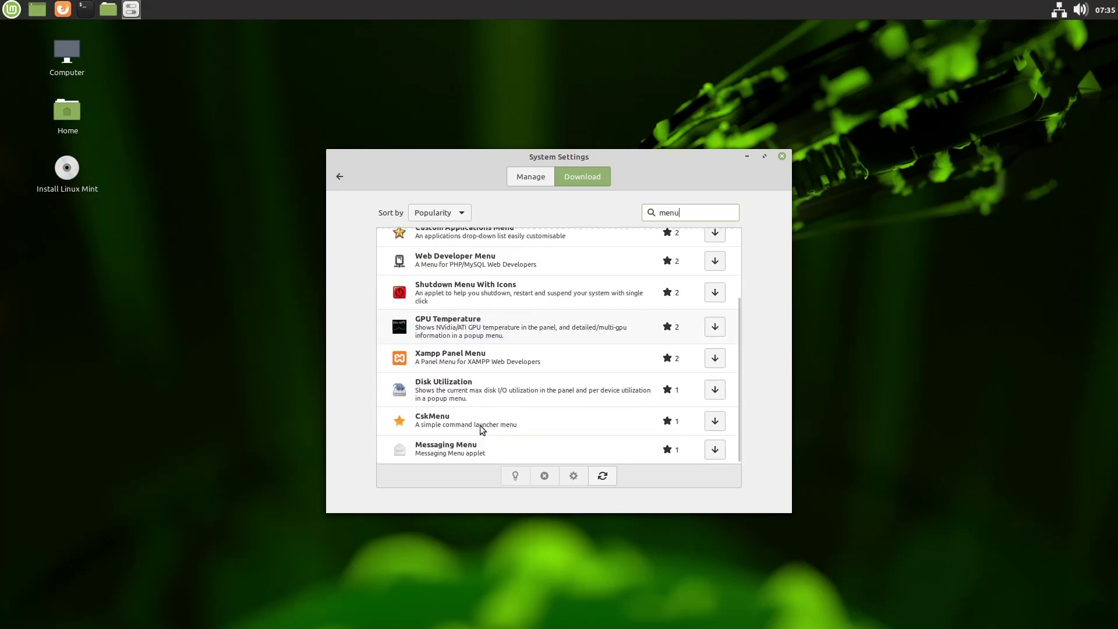
{"action": "scroll", "coordinate": [532, 389], "scroll_direction": "up", "scroll_amount": 3}
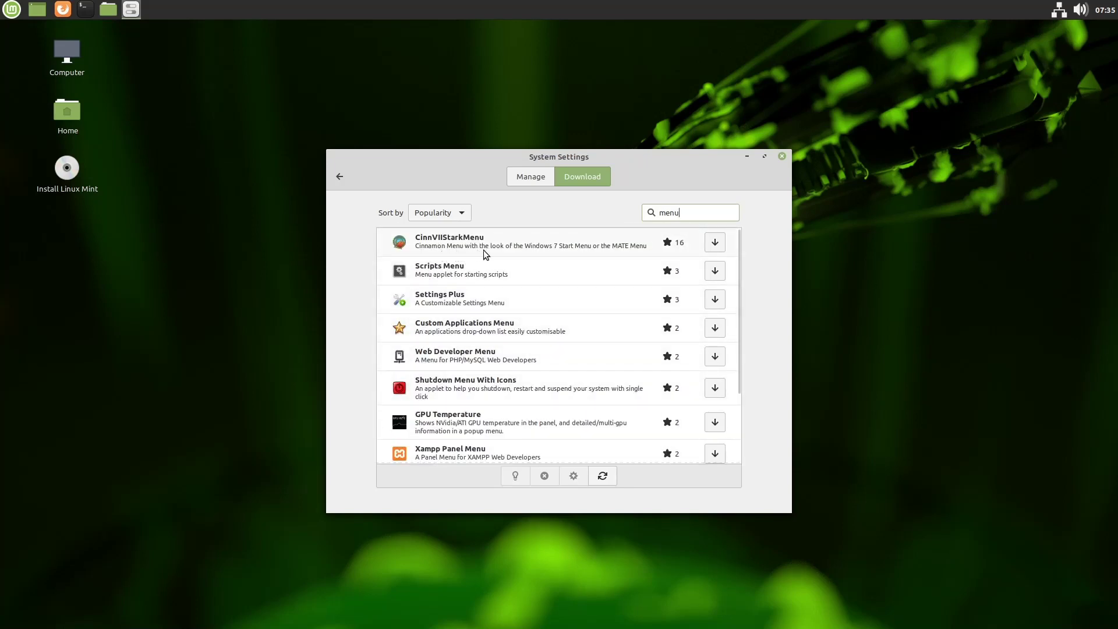
{"action": "left_click", "coordinate": [553, 254]}
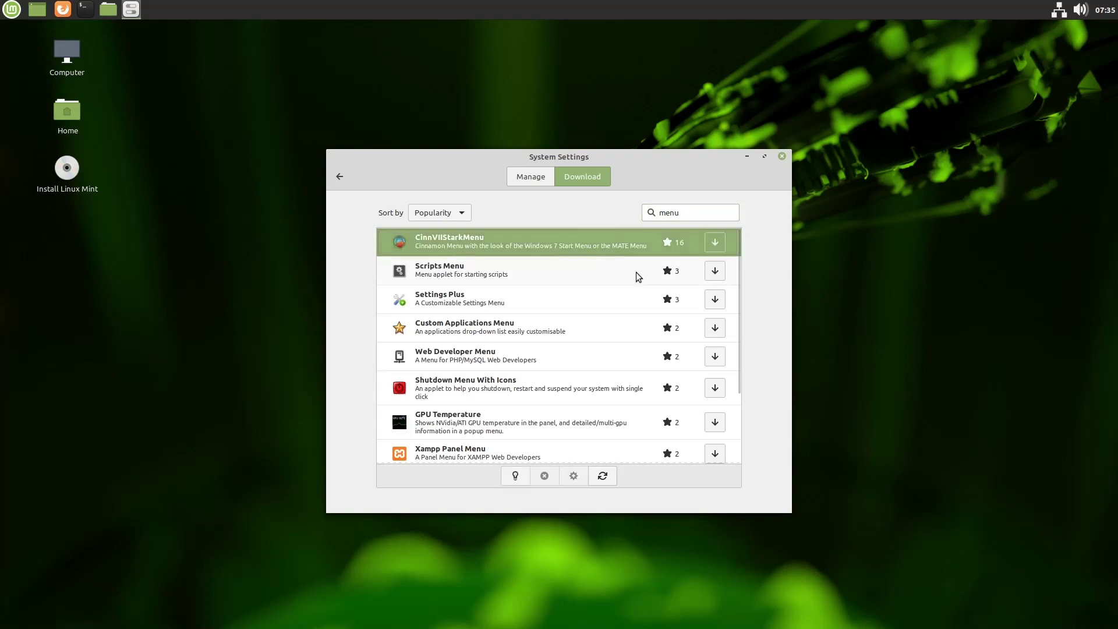
{"action": "left_click", "coordinate": [714, 242]}
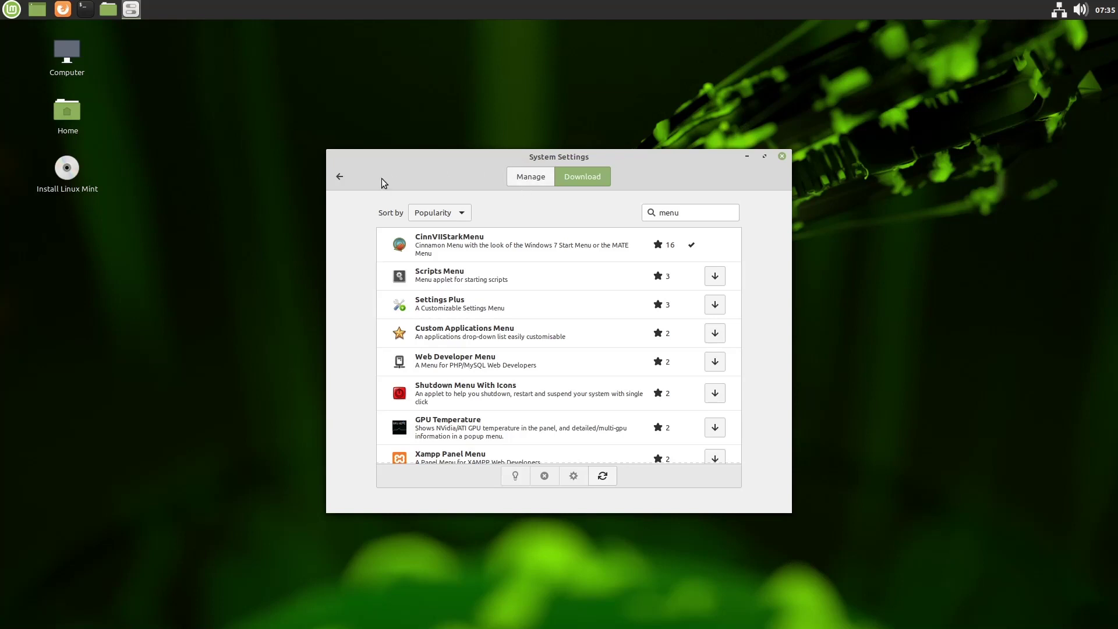
Open the Extensions module in System Settings and update the cache of downloadable extensions
{"action": "left_click", "coordinate": [340, 176]}
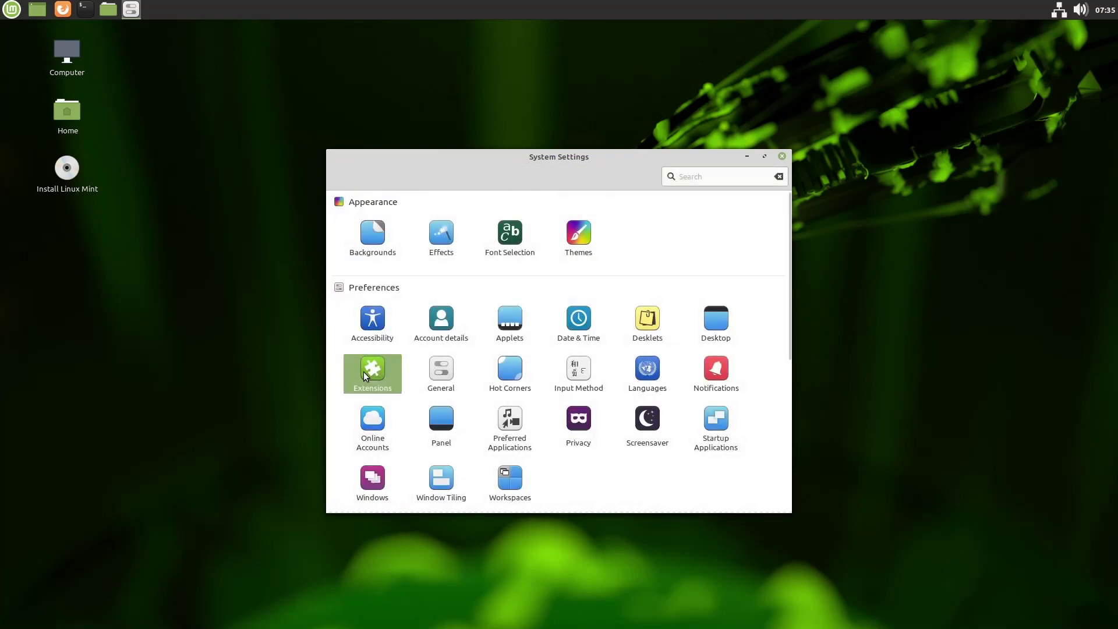
{"action": "left_click", "coordinate": [365, 371]}
{"action": "left_click", "coordinate": [571, 179]}
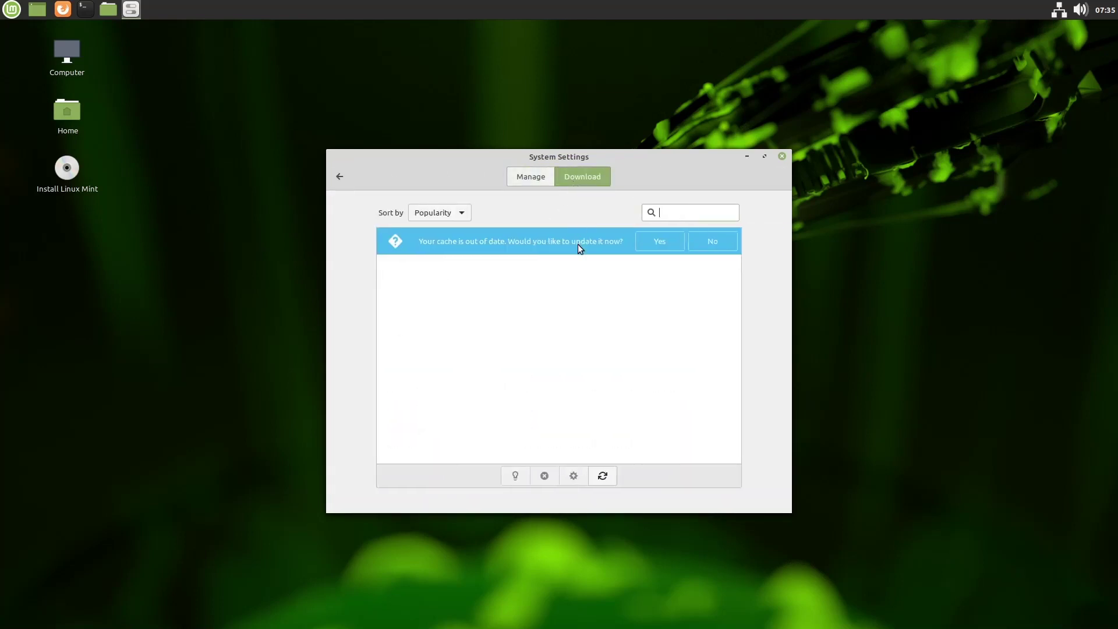
{"action": "left_click", "coordinate": [676, 238]}
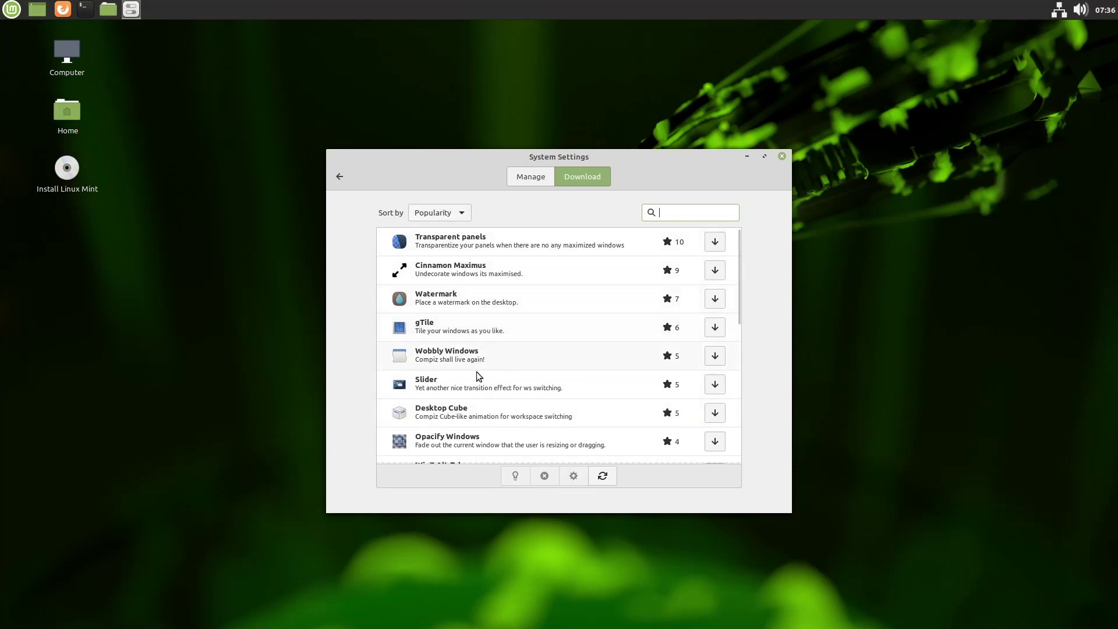
Look at the Wobbly Windows and Desktop Cube entries among the downloadable extensions, then return to the settings overview
{"action": "left_click", "coordinate": [476, 355]}
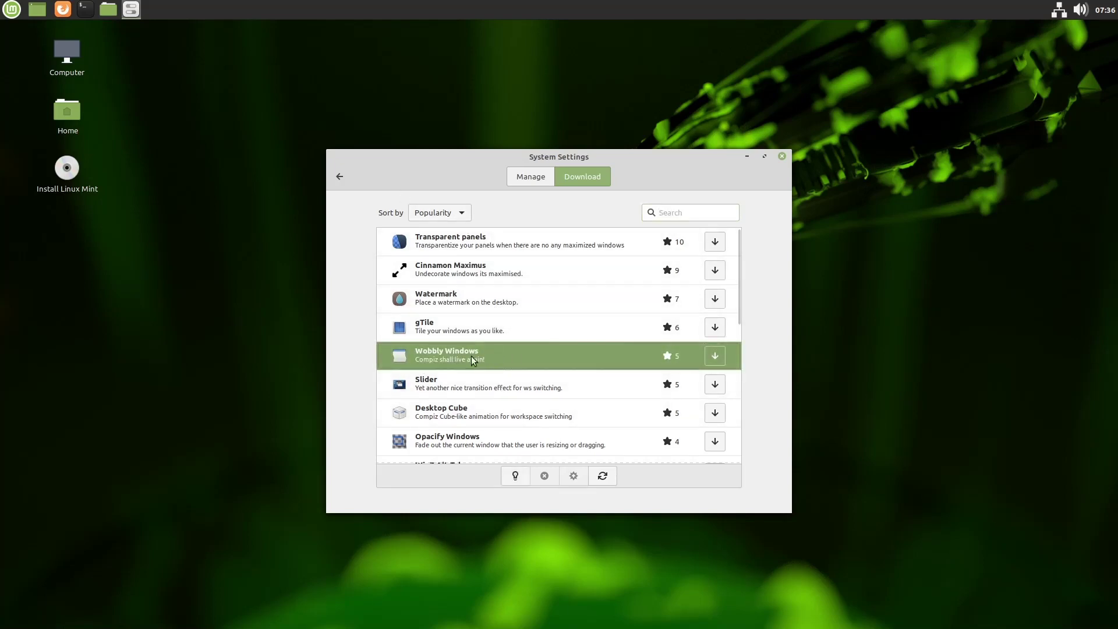
{"action": "left_click", "coordinate": [487, 415]}
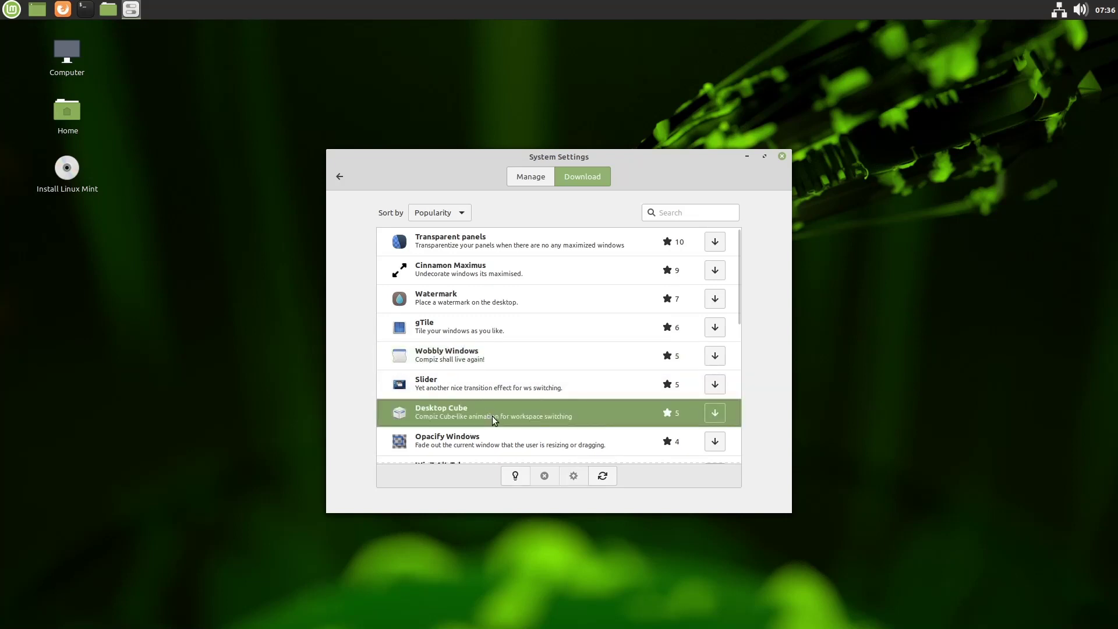
{"action": "left_click", "coordinate": [490, 355]}
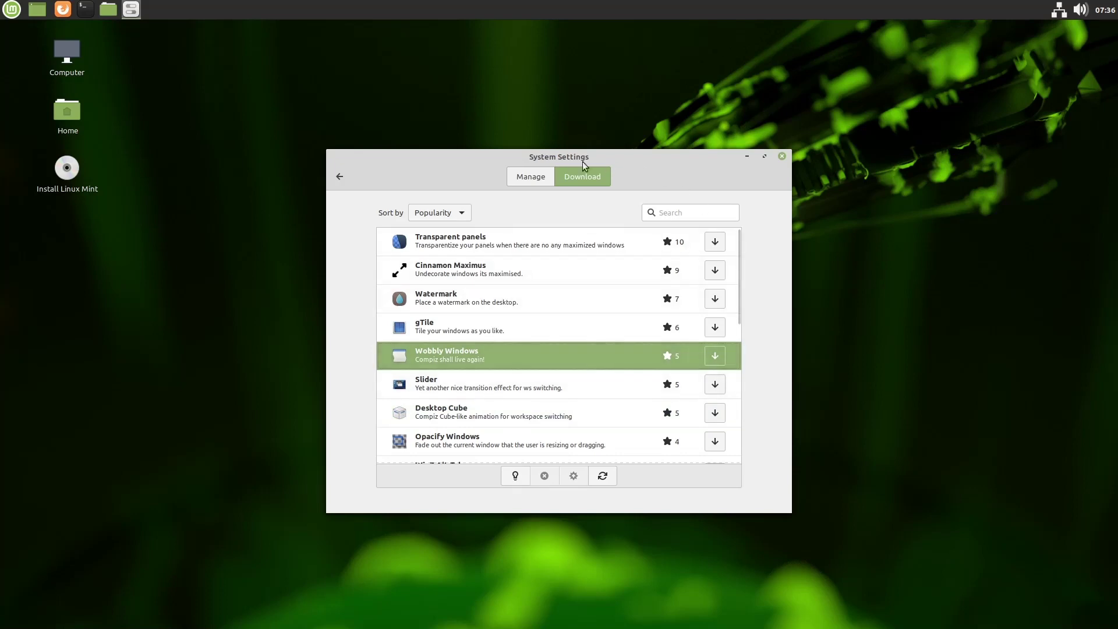
{"action": "left_click_drag", "start_coordinate": [512, 159], "coordinate": [470, 120]}
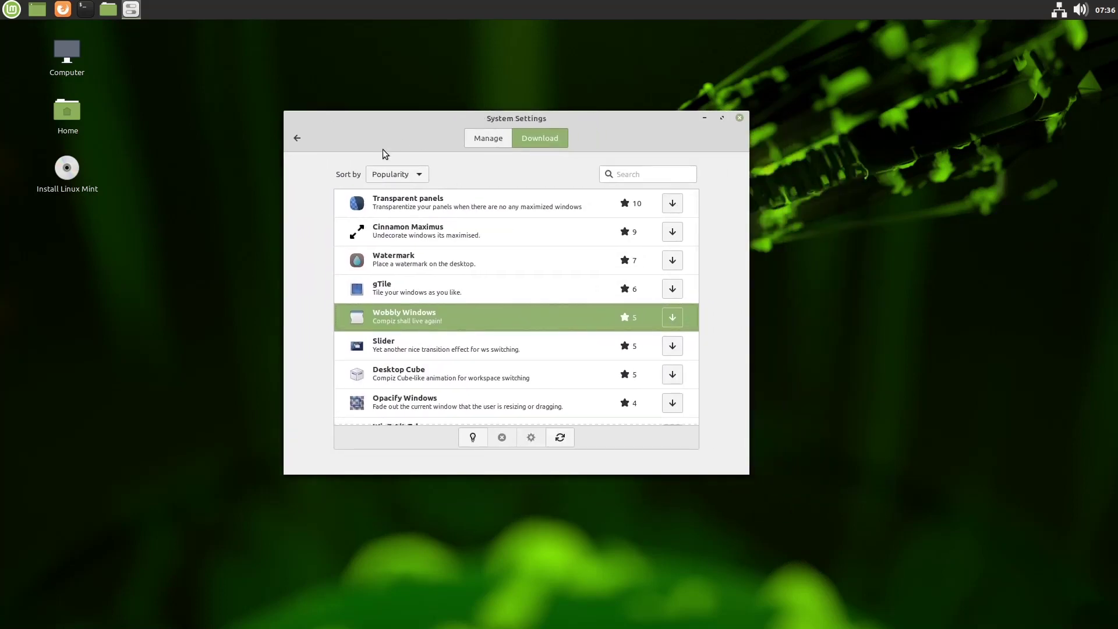
{"action": "left_click", "coordinate": [298, 139]}
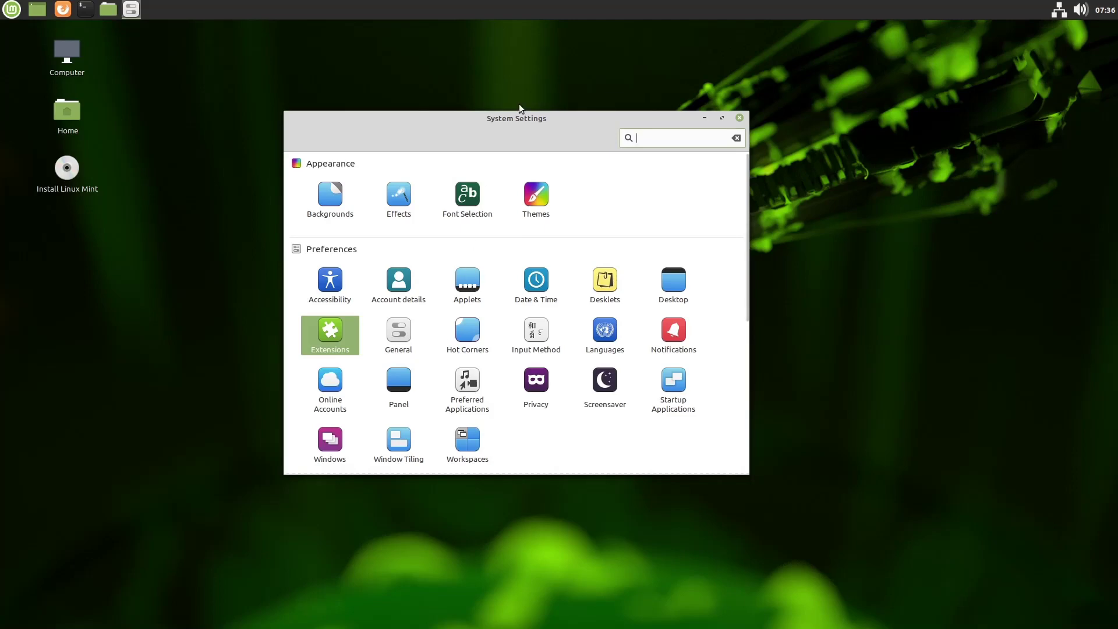
{"action": "mouse_move", "coordinate": [513, 120]}
{"action": "left_mouse_down"}
{"action": "mouse_move", "coordinate": [492, 156]}
{"action": "mouse_move", "coordinate": [520, 122]}
{"action": "mouse_move", "coordinate": [626, 124]}
{"action": "mouse_move", "coordinate": [511, 124]}
{"action": "left_mouse_up"}
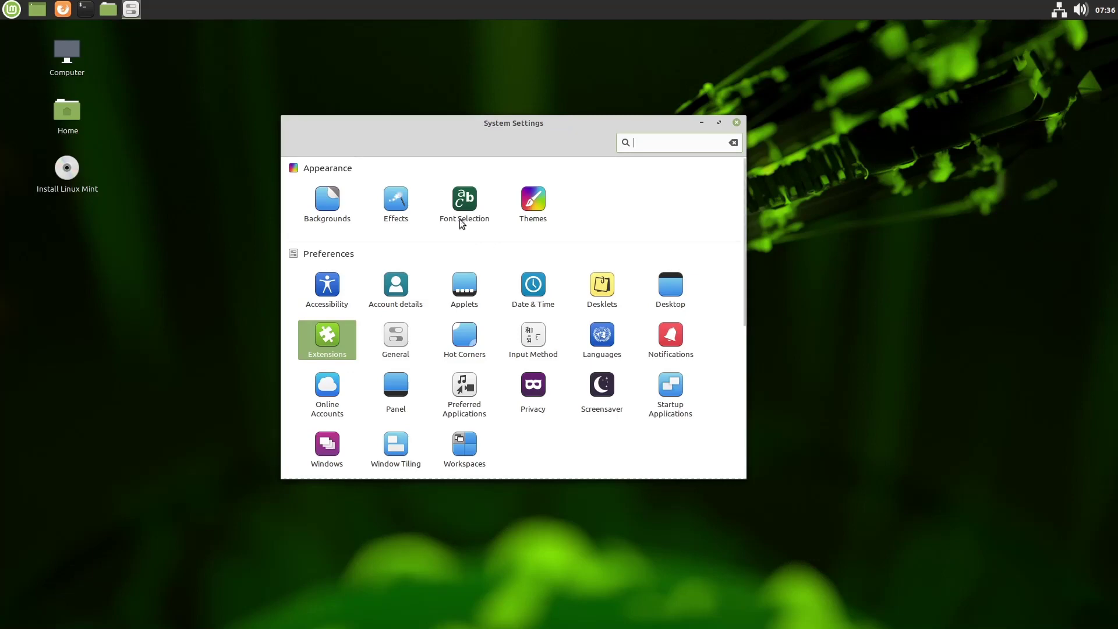
Open the panel's Applets manager and add CinnVIIStarkMenu to the panel
{"action": "right_click", "coordinate": [193, 7]}
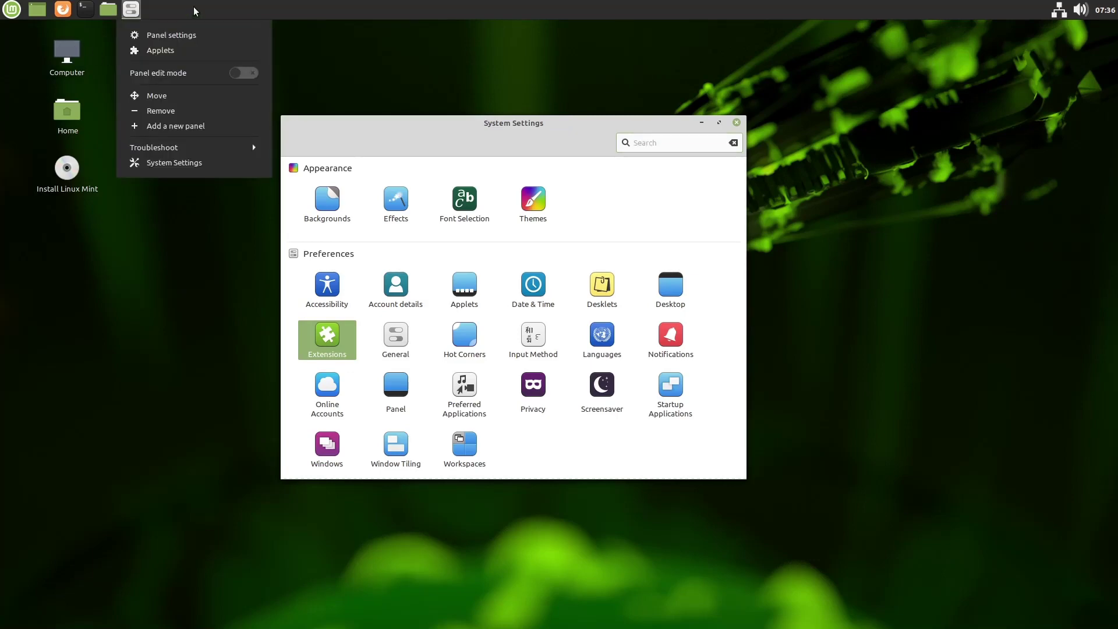
{"action": "left_click", "coordinate": [180, 47]}
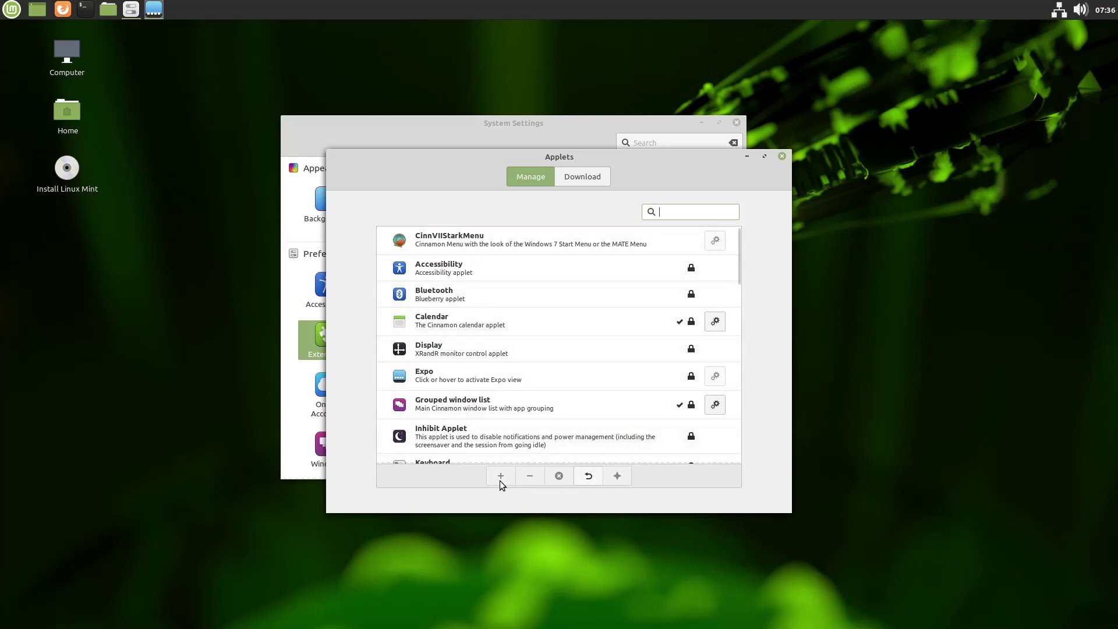
{"action": "left_click", "coordinate": [500, 243]}
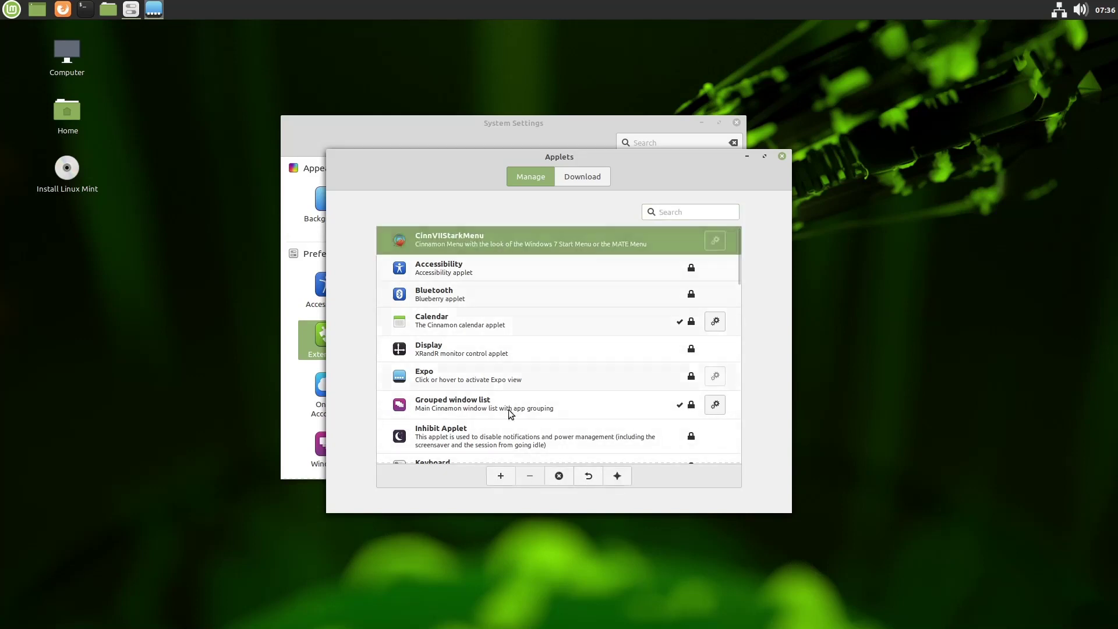
{"action": "left_click", "coordinate": [500, 477]}
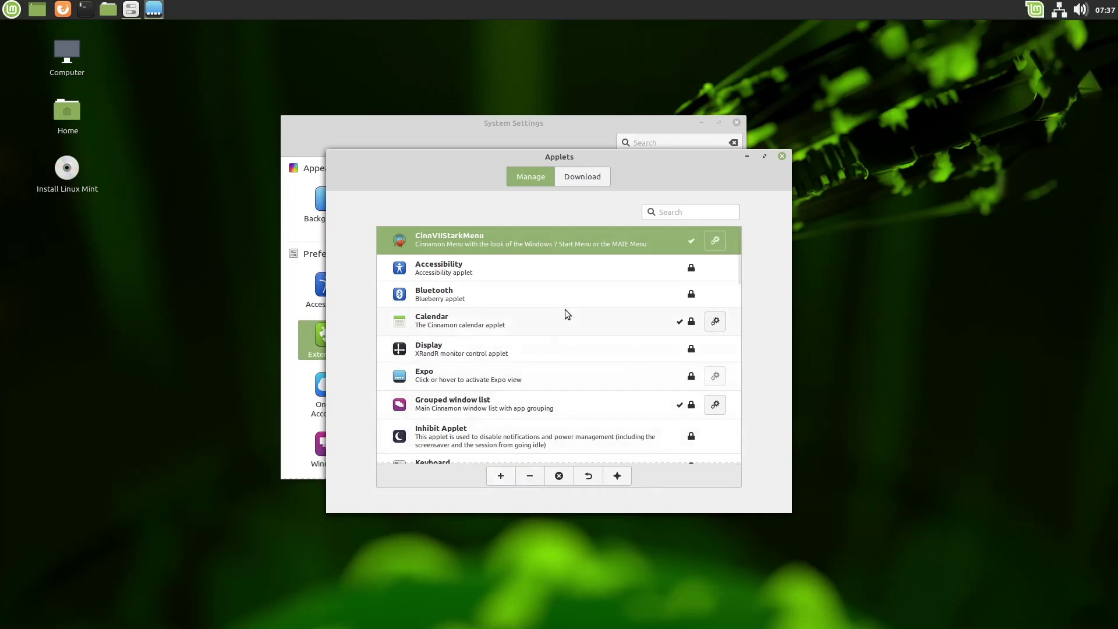
Open the CinnVIIStarkMenu configuration window and preview the new menu from the panel
{"action": "left_click", "coordinate": [708, 249]}
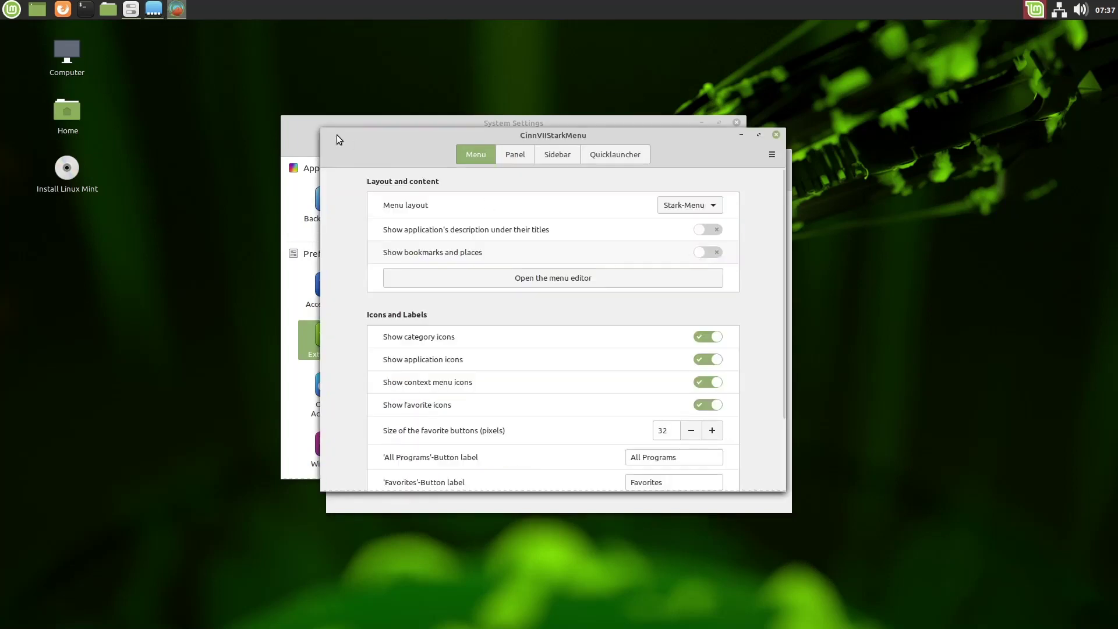
{"action": "left_click", "coordinate": [177, 10]}
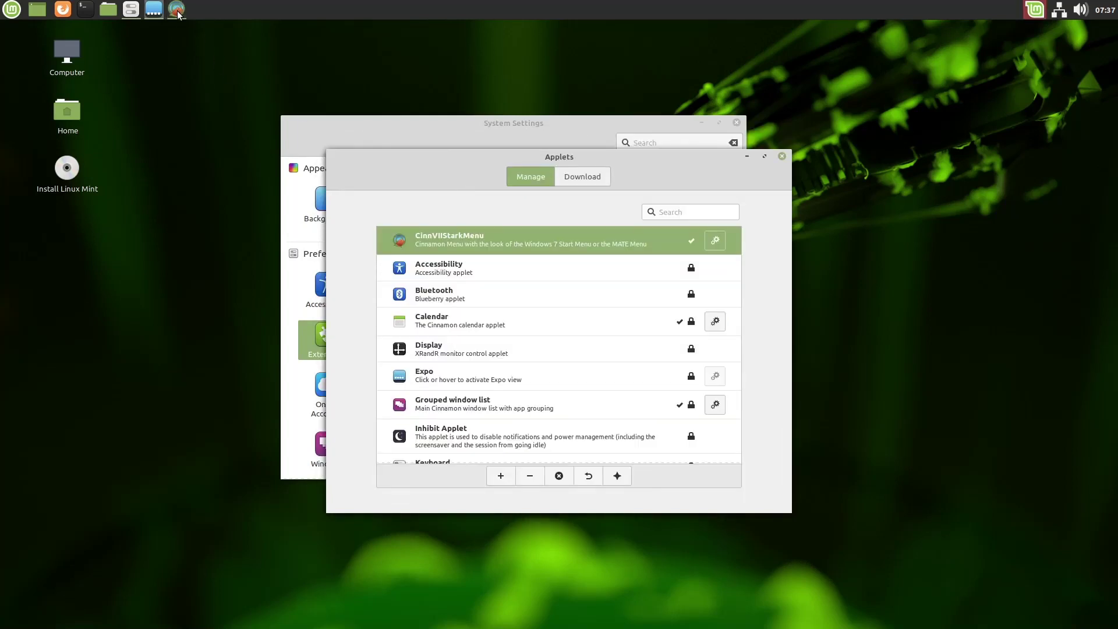
{"action": "left_click", "coordinate": [178, 11]}
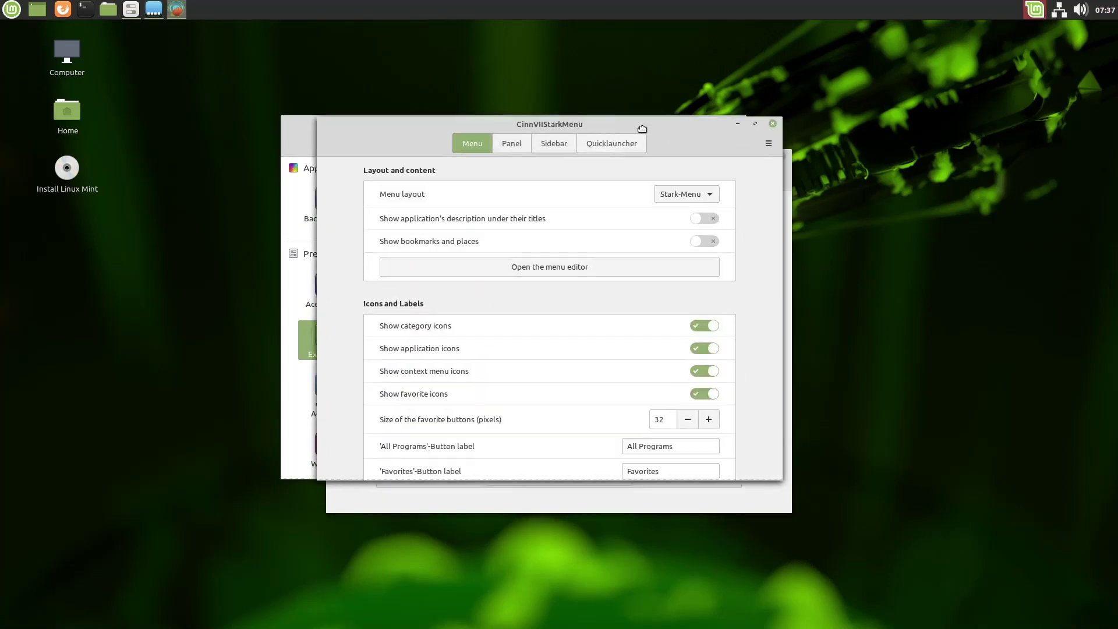
{"action": "left_click", "coordinate": [1034, 9]}
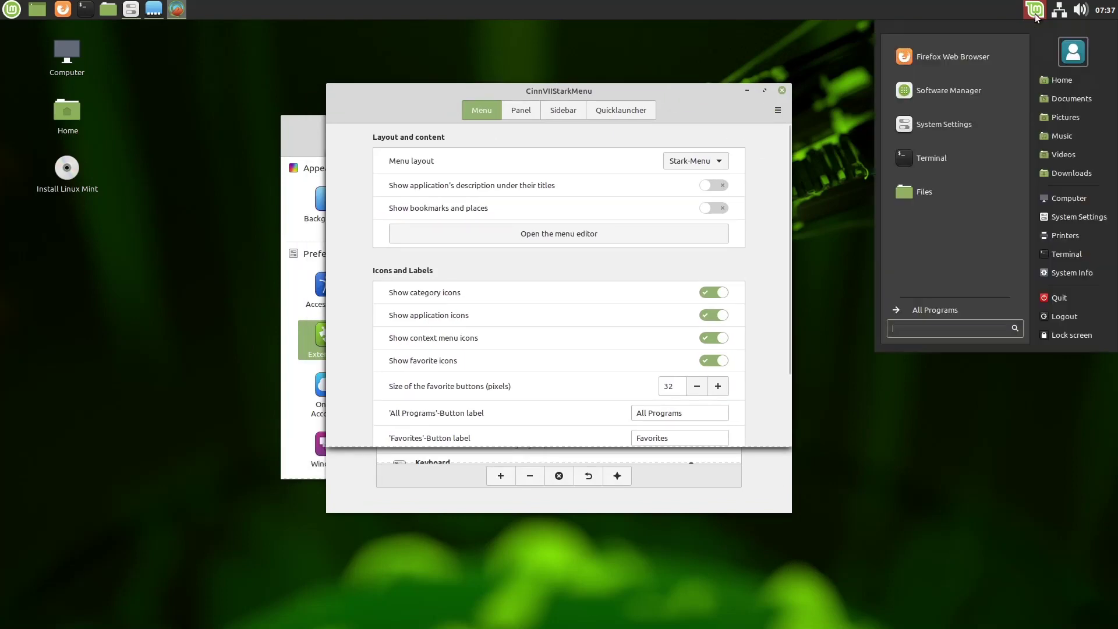
{"action": "left_click", "coordinate": [1036, 13]}
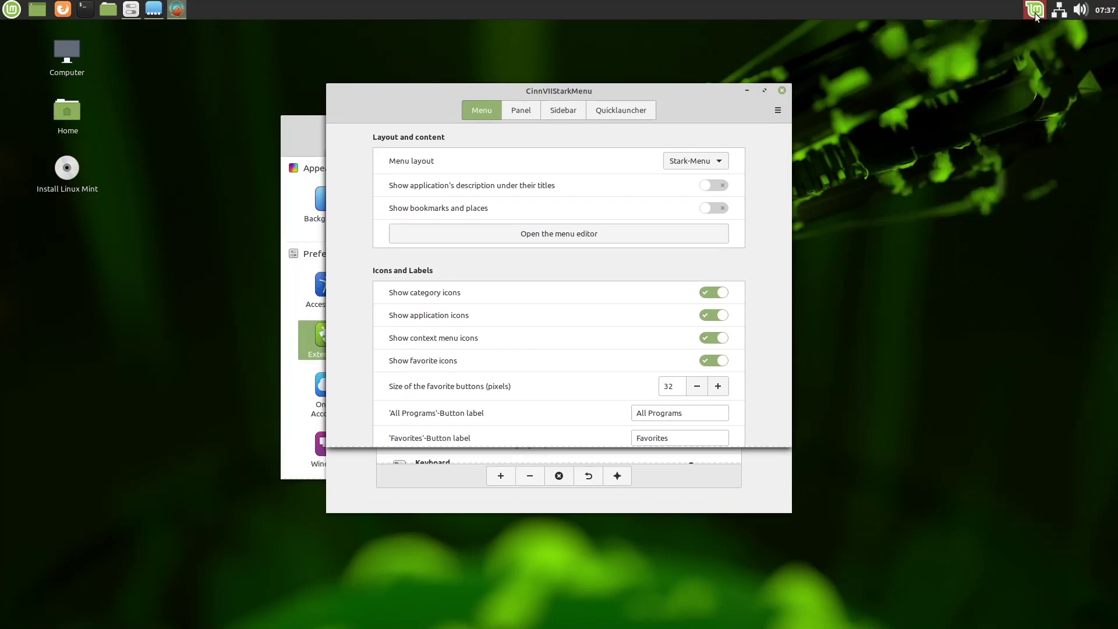
Enable panel edit mode and move the CinnVIIStarkMenu applet next to the original menu
{"action": "right_click", "coordinate": [931, 13]}
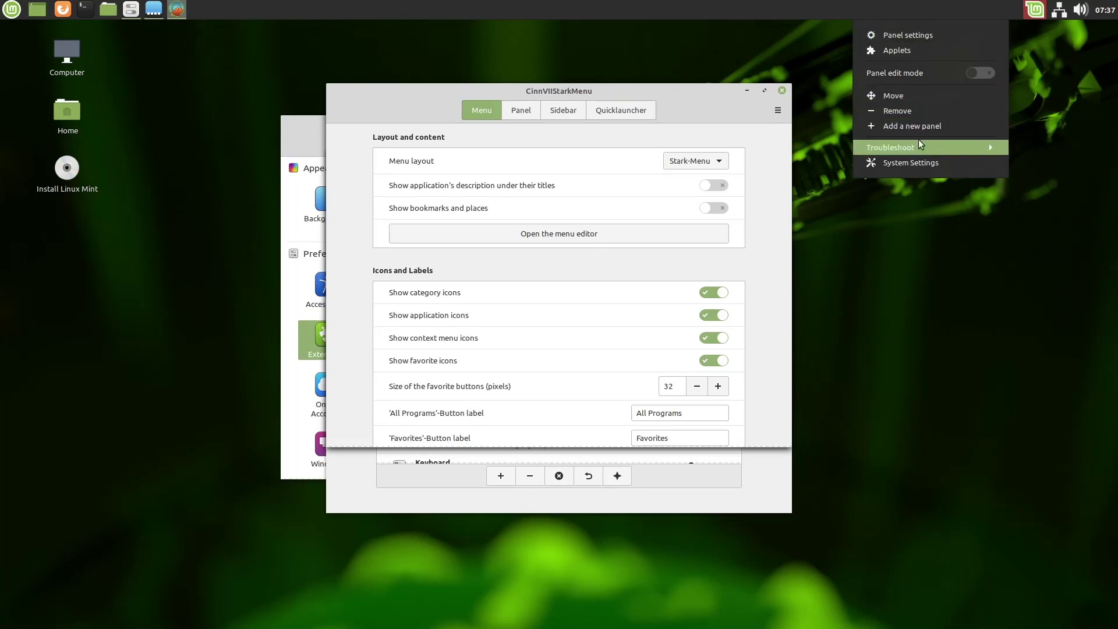
{"action": "left_click", "coordinate": [932, 72]}
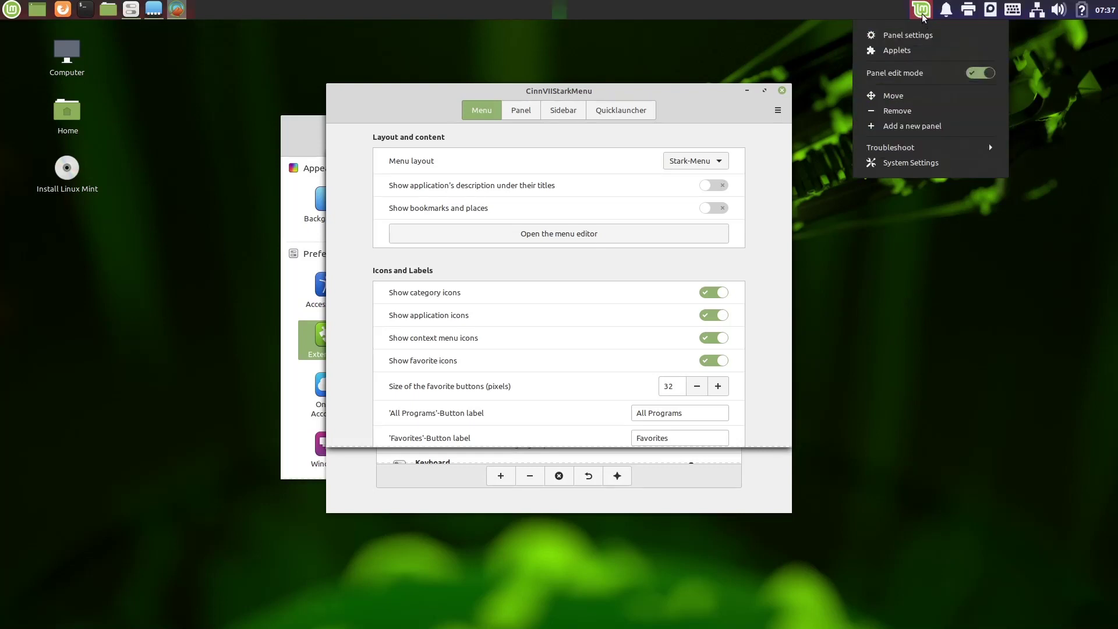
{"action": "left_click_drag", "start_coordinate": [922, 16], "coordinate": [29, 10]}
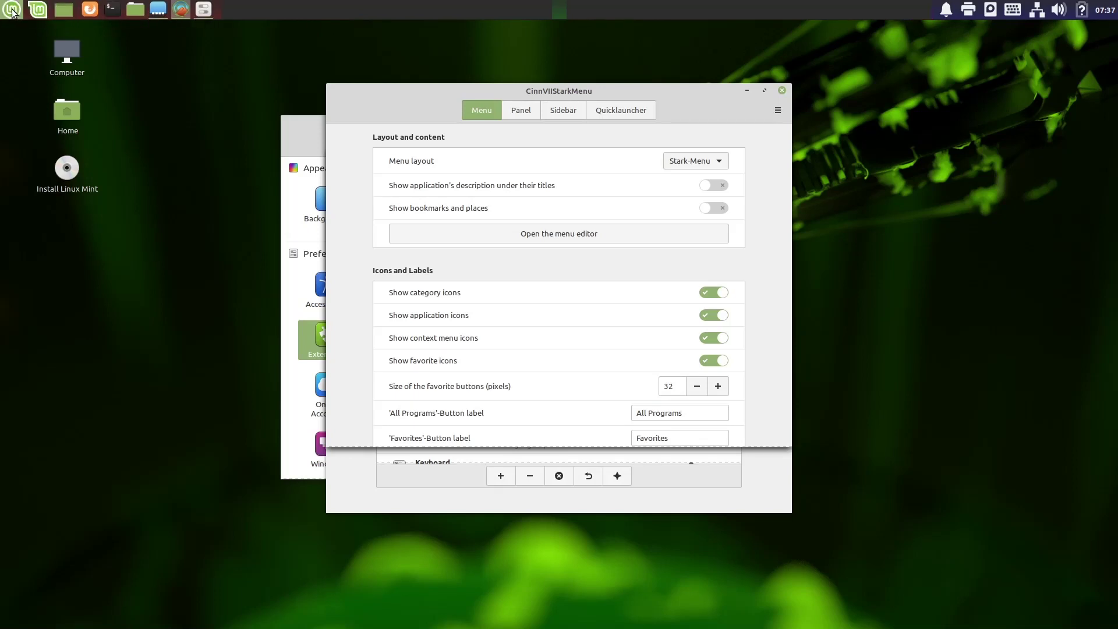
Remove the original Cinnamon menu applet from the panel
{"action": "right_click", "coordinate": [13, 10]}
{"action": "left_click", "coordinate": [37, 63]}
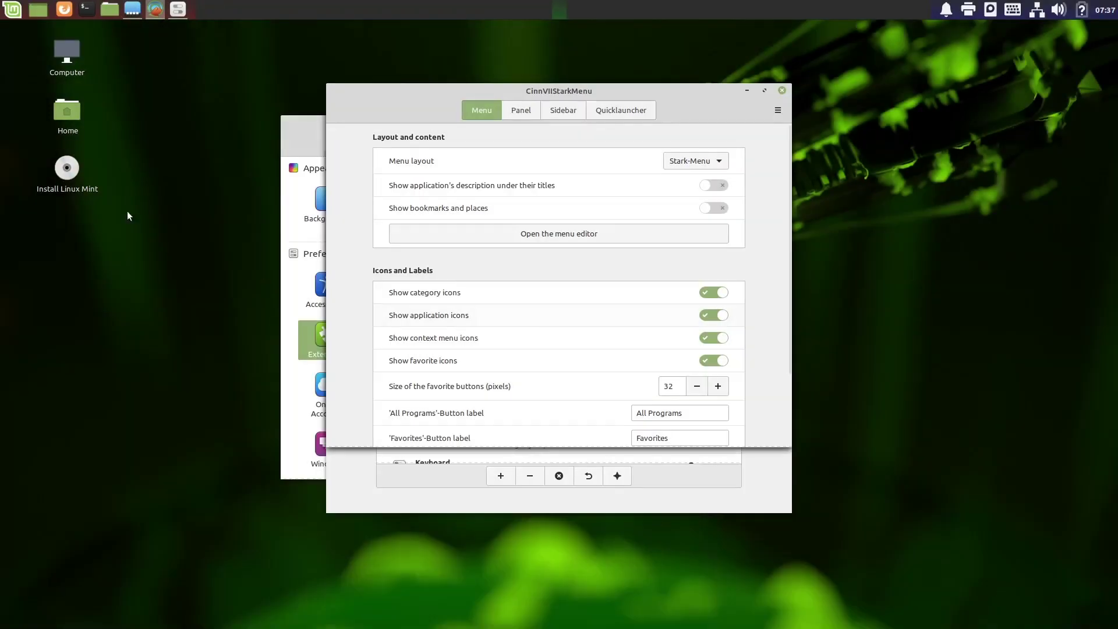
{"action": "left_click", "coordinate": [604, 325]}
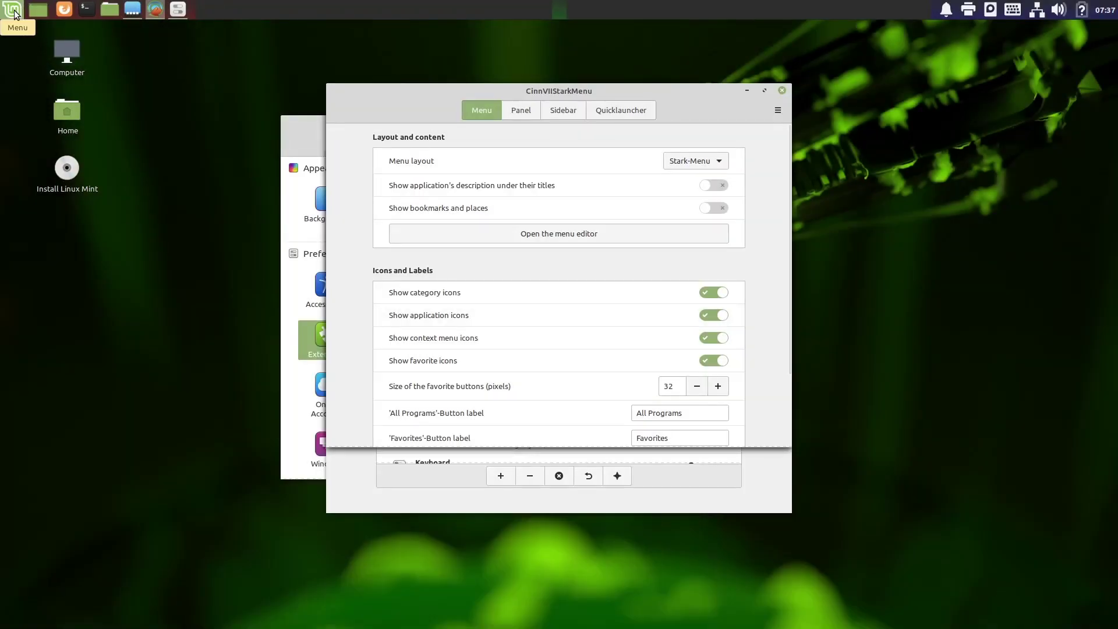
{"action": "left_click", "coordinate": [552, 69]}
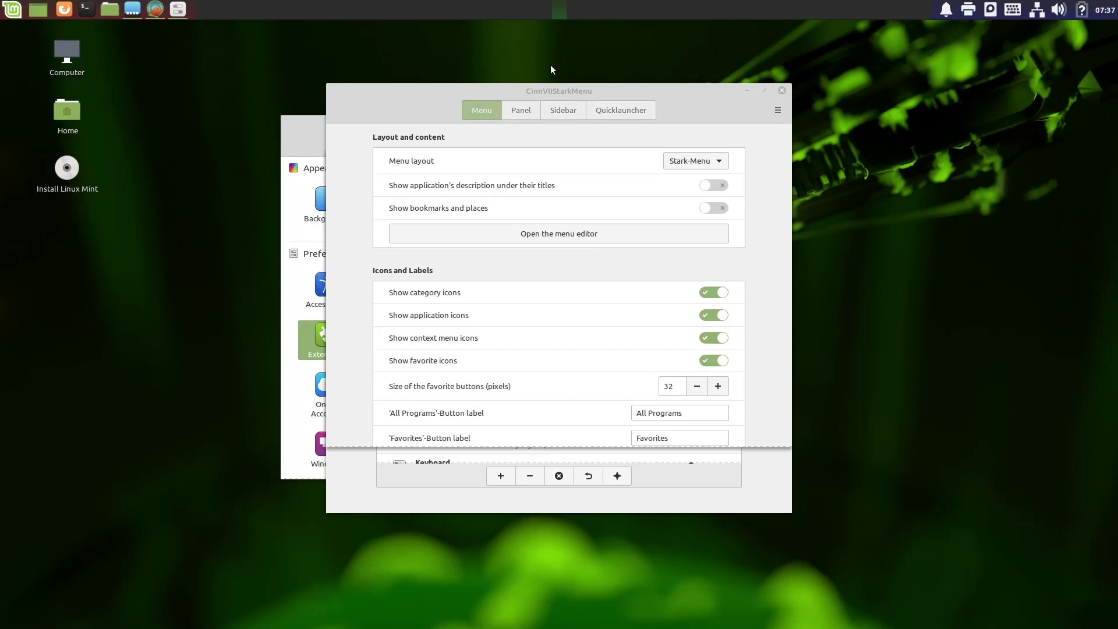
Turn off panel edit mode and check the CinnVIIStarkMenu in its new position
{"action": "right_click", "coordinate": [689, 10]}
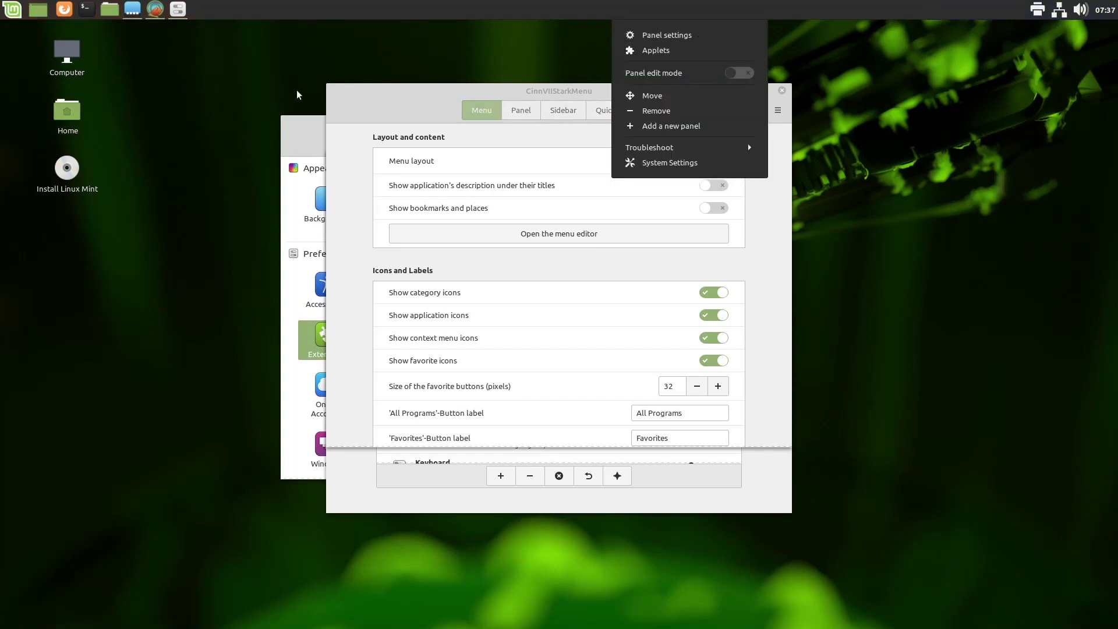
{"action": "left_click", "coordinate": [13, 10]}
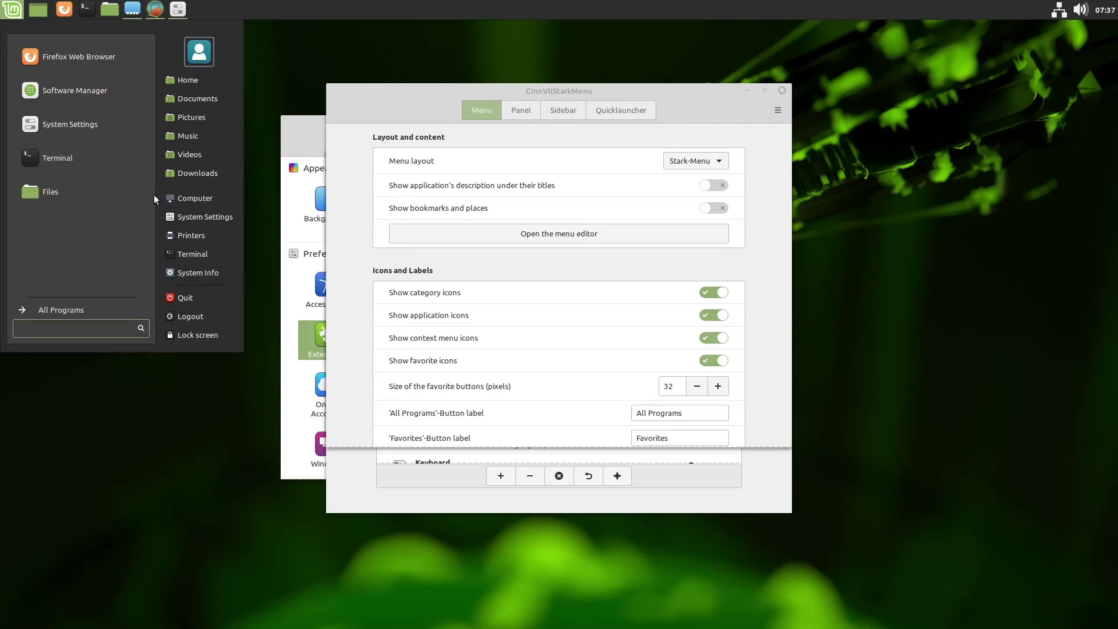
{"action": "left_click", "coordinate": [711, 111]}
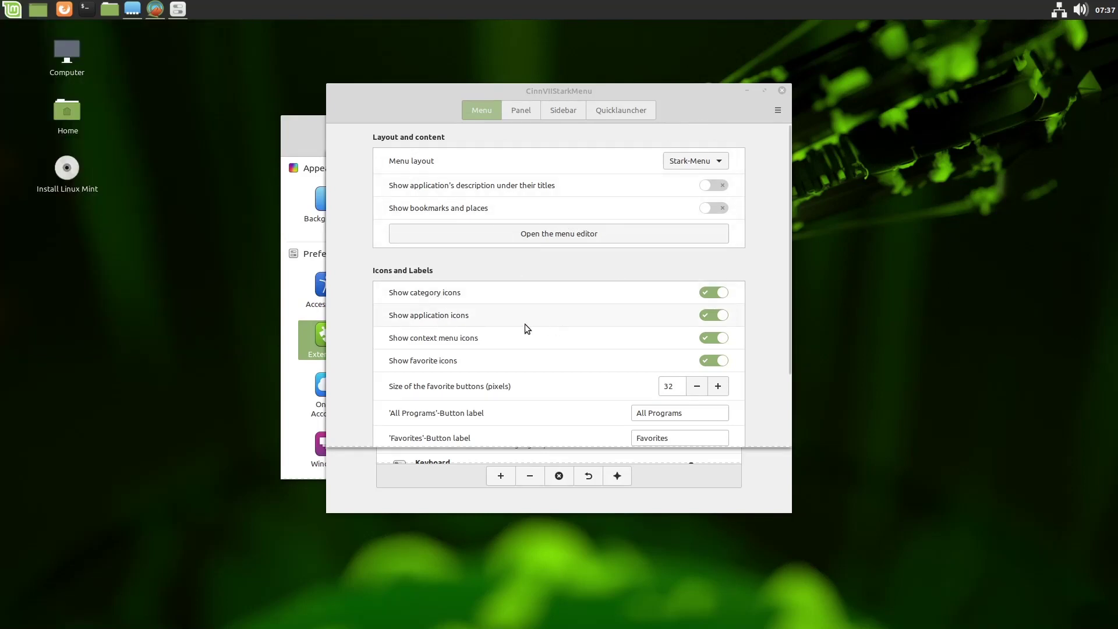
Check the menu layout choices and try out the "Show bookmarks and places" option, switching it back off
{"action": "left_click", "coordinate": [697, 165]}
{"action": "left_click", "coordinate": [700, 161]}
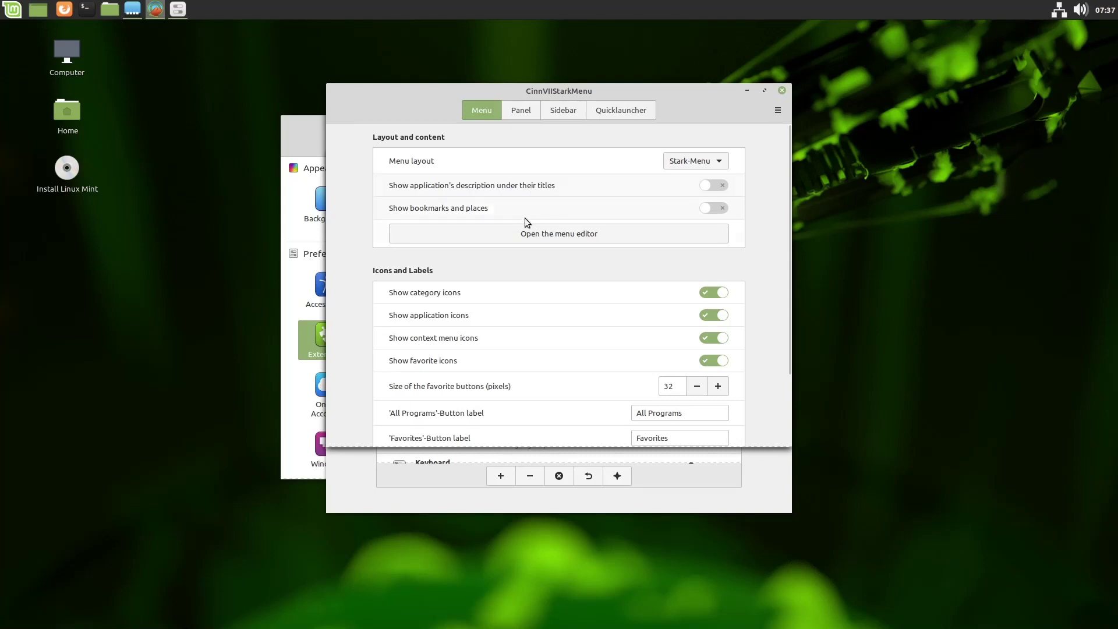
{"action": "left_click", "coordinate": [711, 208]}
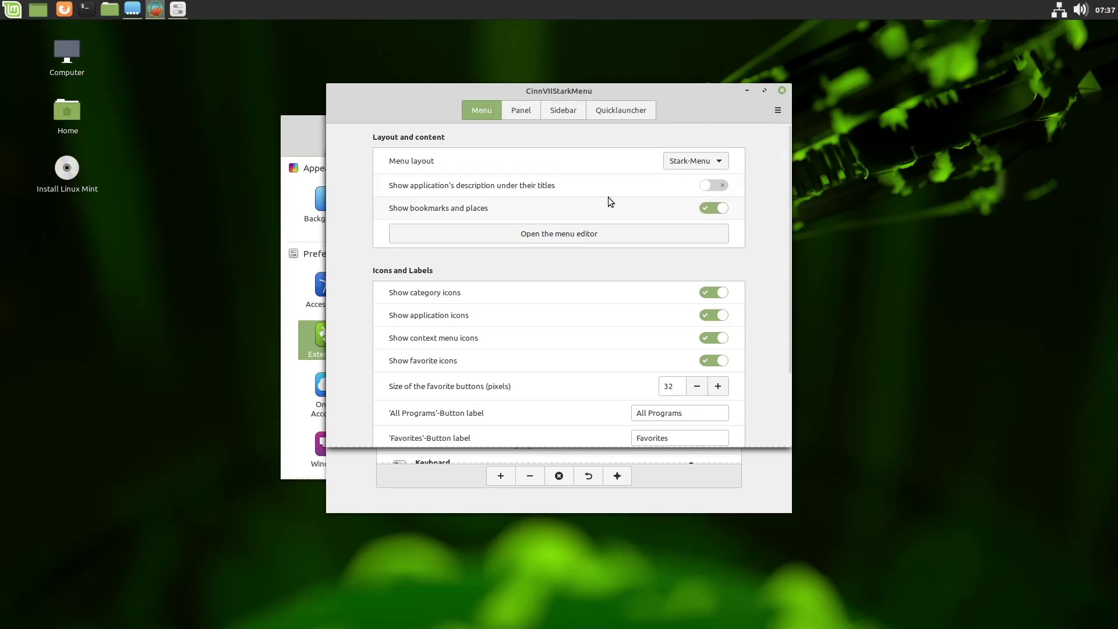
{"action": "left_click", "coordinate": [22, 15]}
{"action": "left_click", "coordinate": [9, 18]}
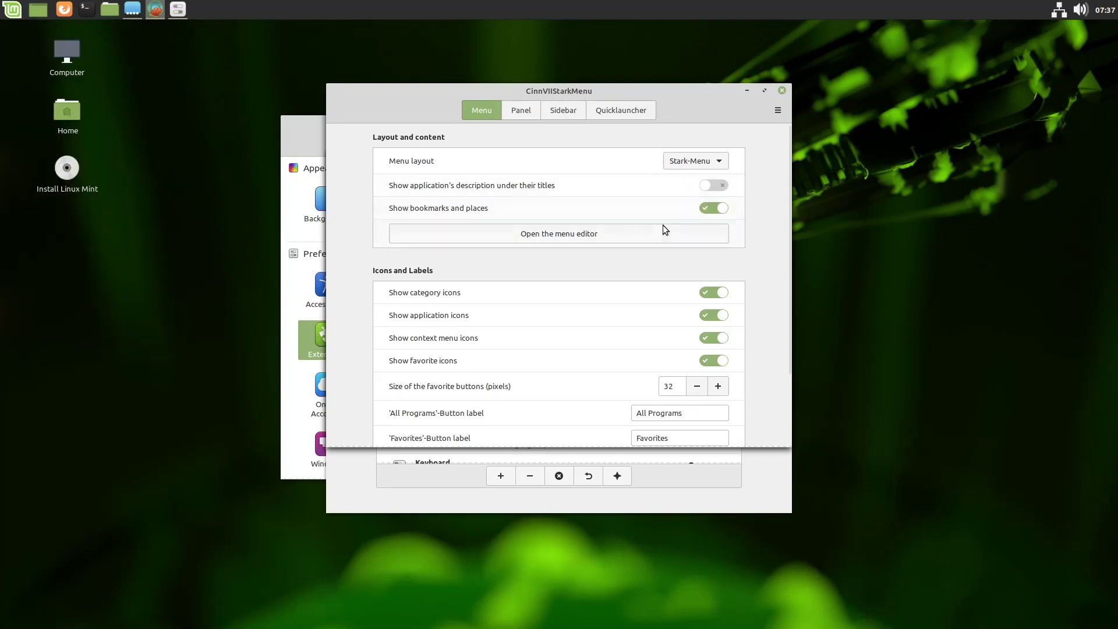
{"action": "left_click", "coordinate": [707, 208]}
Review the remaining Menu settings of CinnVIIStarkMenu, followed by its Panel and Sidebar settings
{"action": "scroll", "coordinate": [732, 318], "scroll_direction": "down", "scroll_amount": 3}
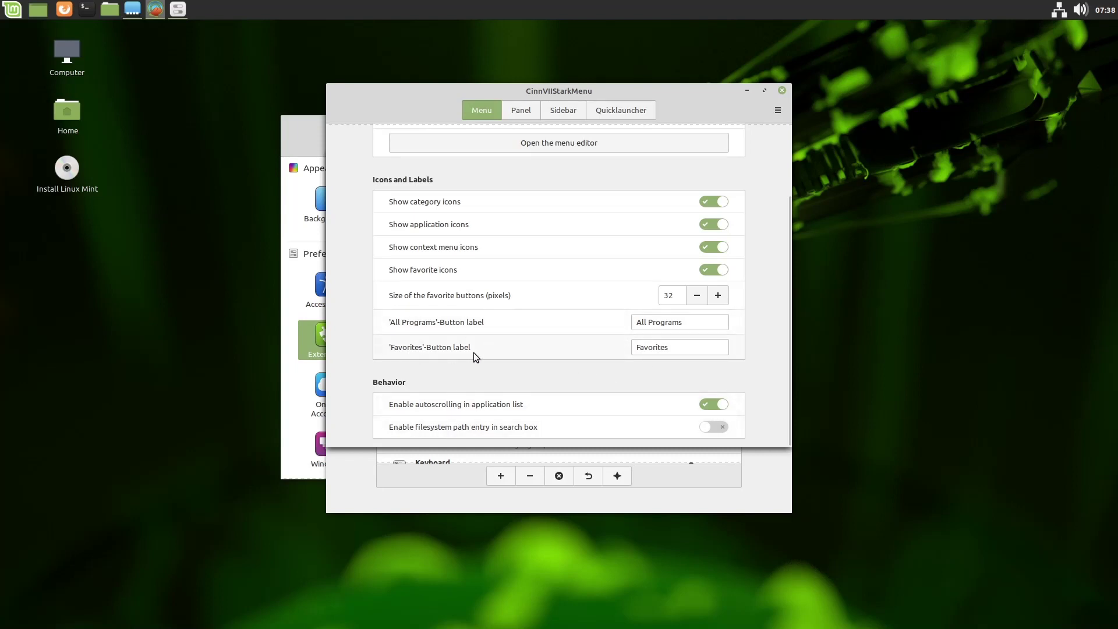
{"action": "scroll", "coordinate": [605, 356], "scroll_direction": "up", "scroll_amount": 3}
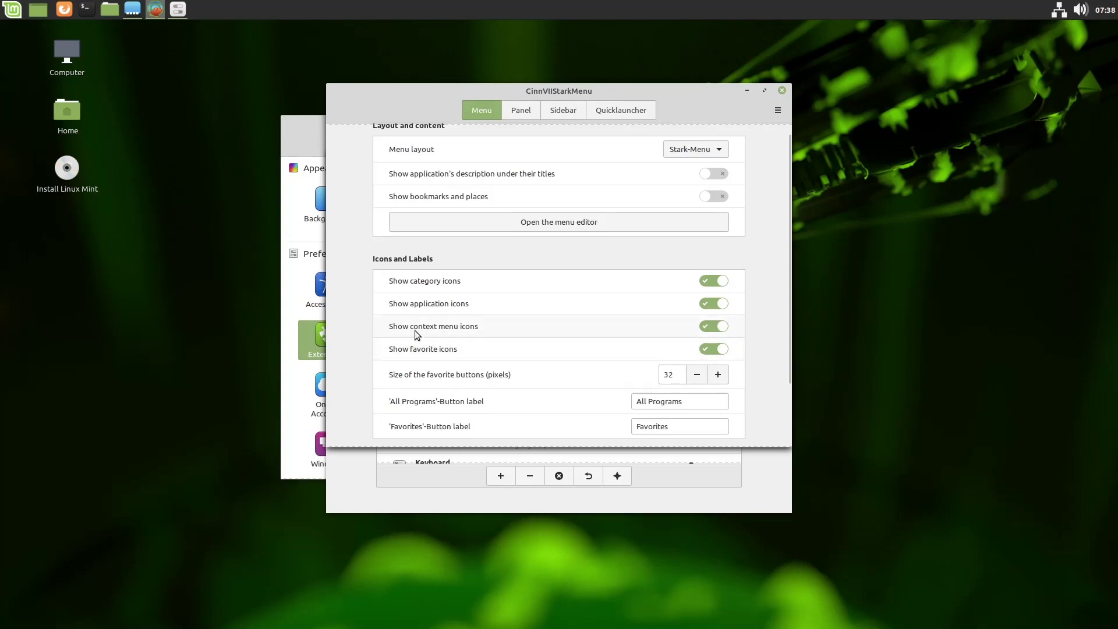
{"action": "scroll", "coordinate": [562, 257], "scroll_direction": "up", "scroll_amount": 1}
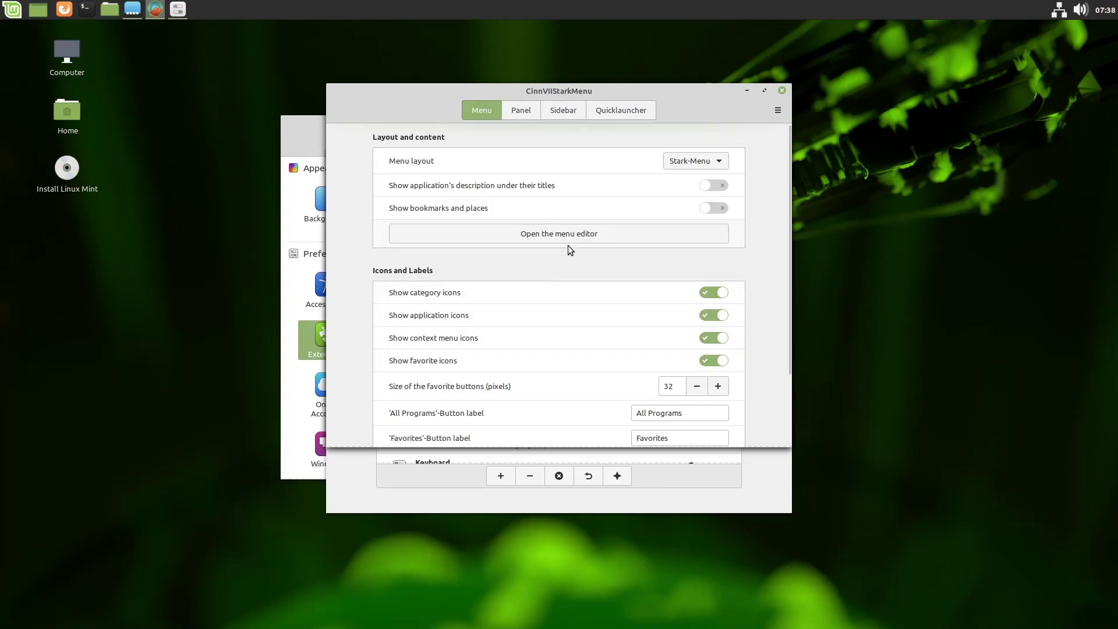
{"action": "left_click", "coordinate": [519, 111]}
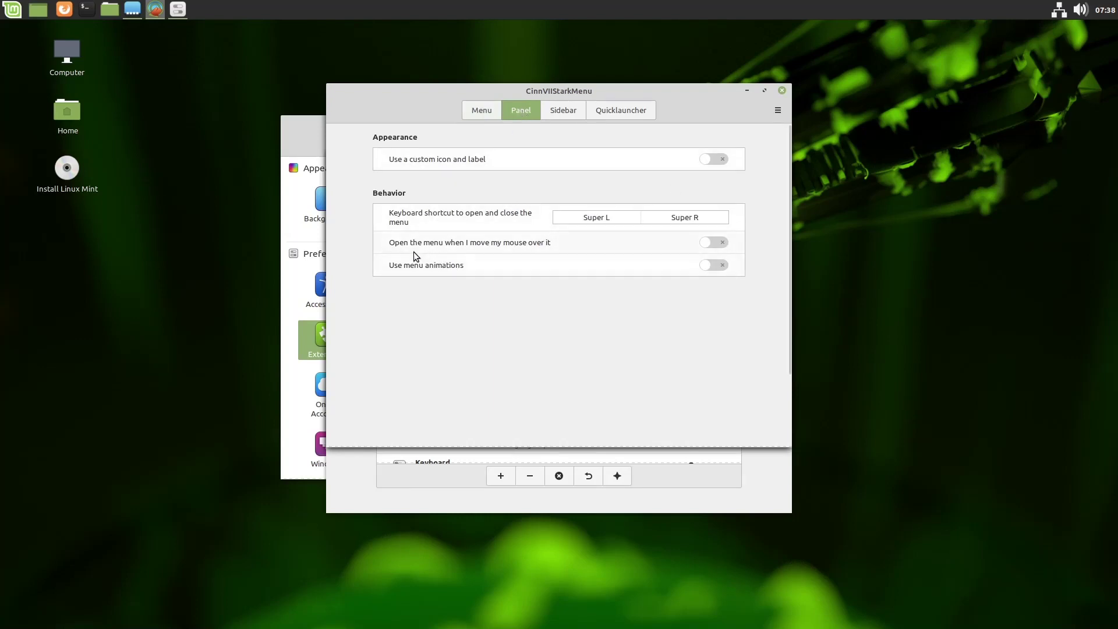
{"action": "left_click", "coordinate": [564, 111]}
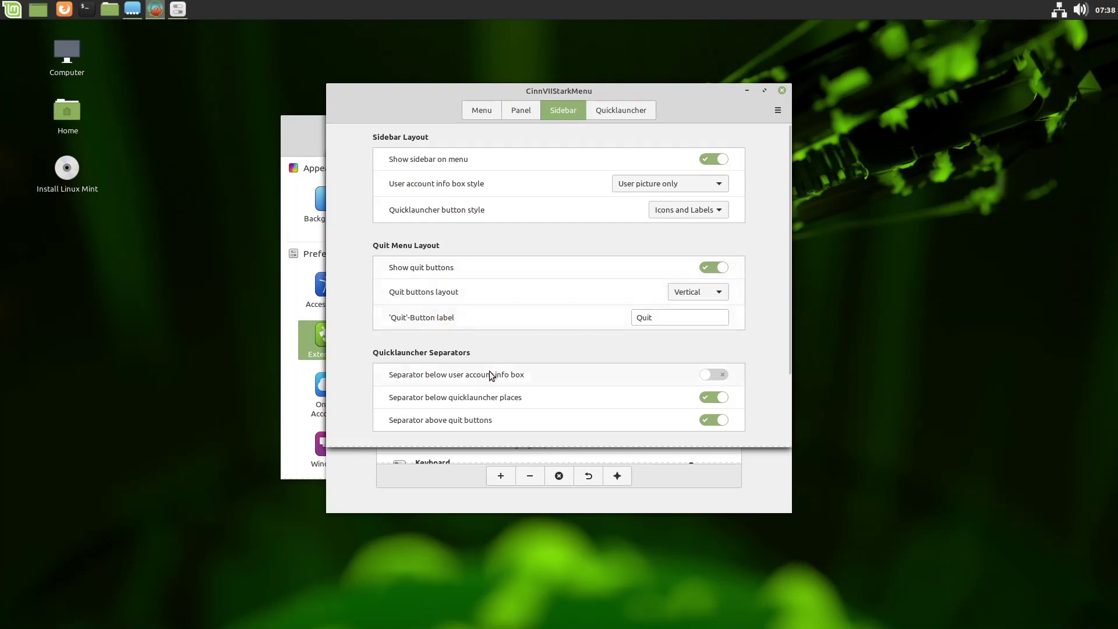
Review the Sidebar and Quicklauncher settings of CinnVIIStarkMenu, comparing the sidebar options with the opened menu
{"action": "scroll", "coordinate": [713, 349], "scroll_direction": "down", "scroll_amount": 3}
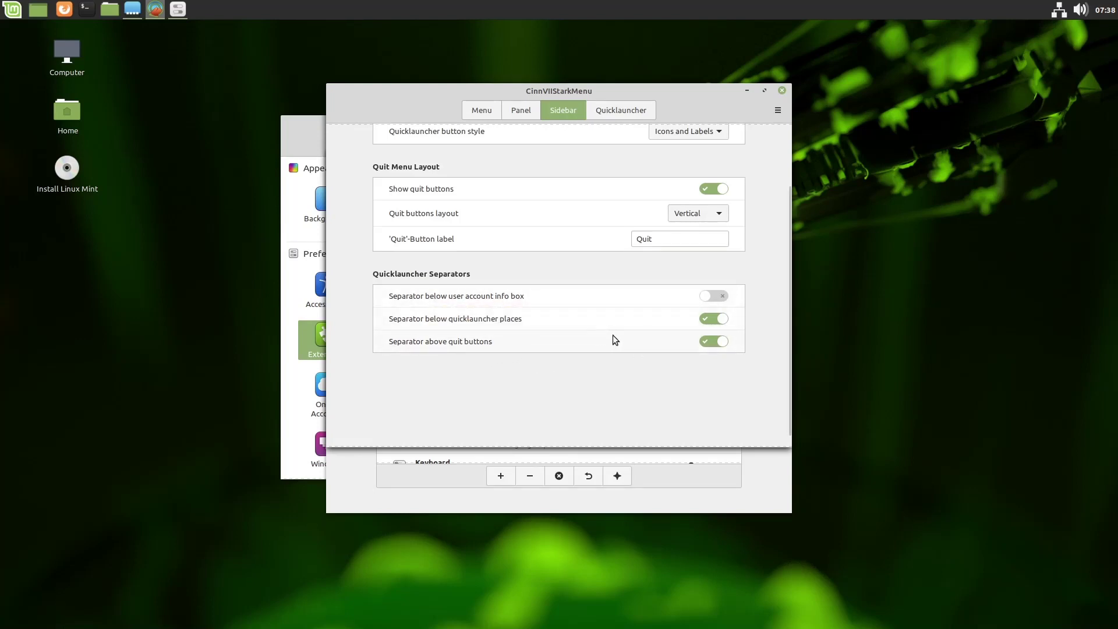
{"action": "scroll", "coordinate": [621, 337], "scroll_direction": "up", "scroll_amount": 3}
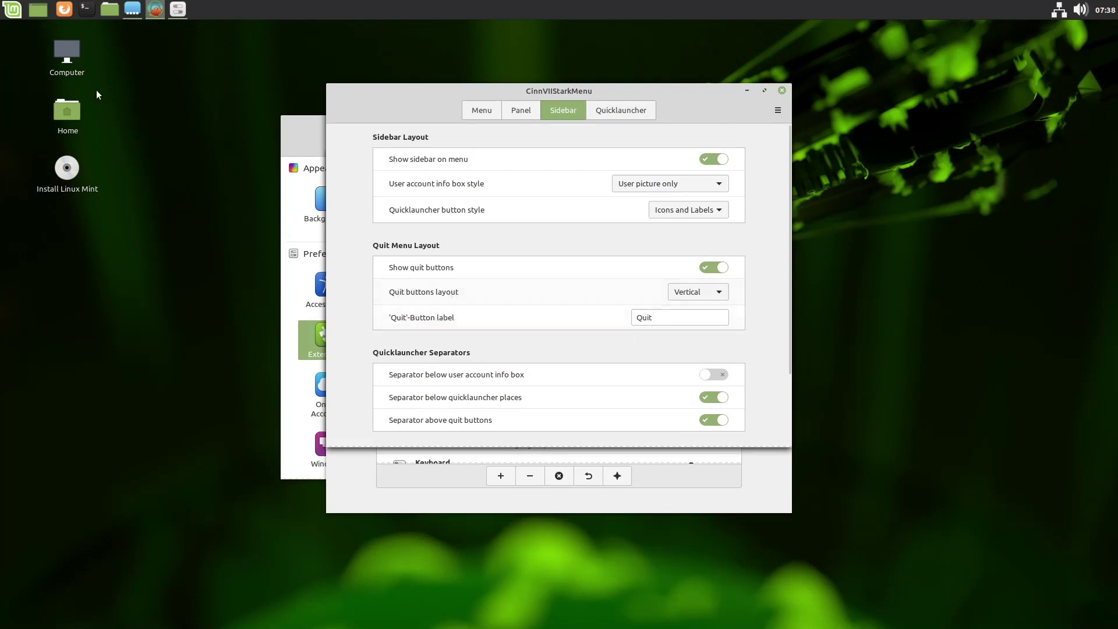
{"action": "left_click", "coordinate": [12, 12]}
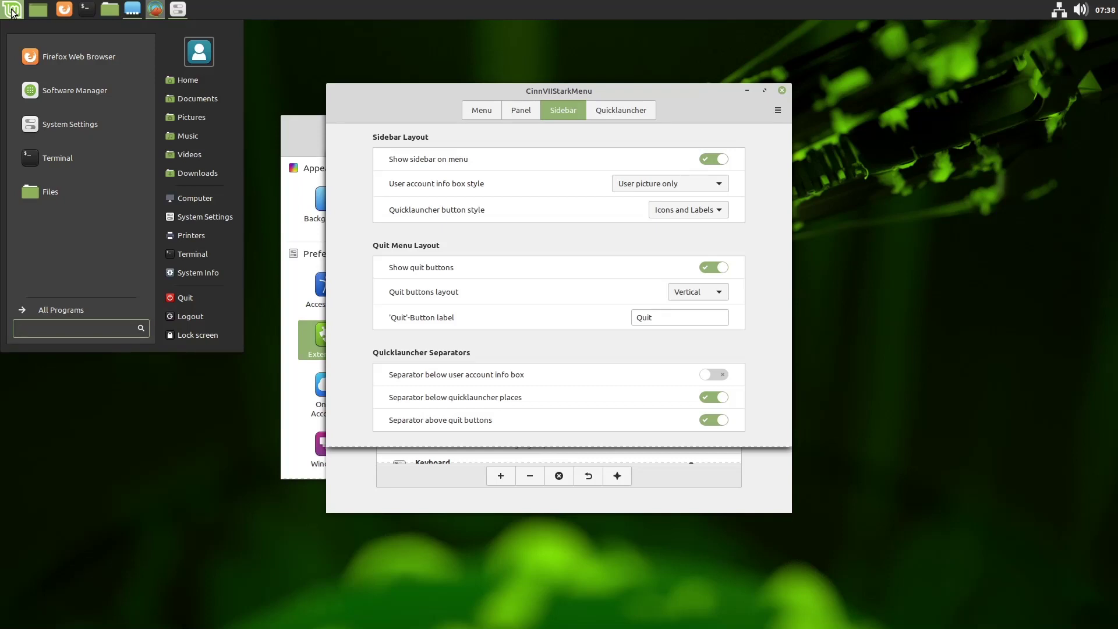
{"action": "left_click", "coordinate": [12, 12]}
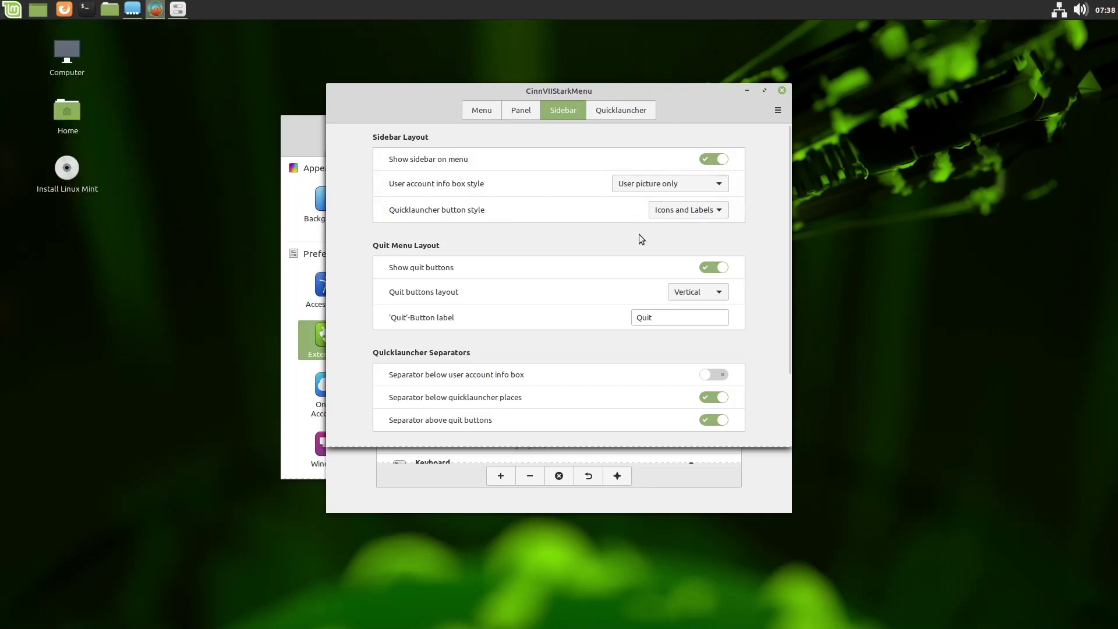
{"action": "left_click", "coordinate": [608, 113]}
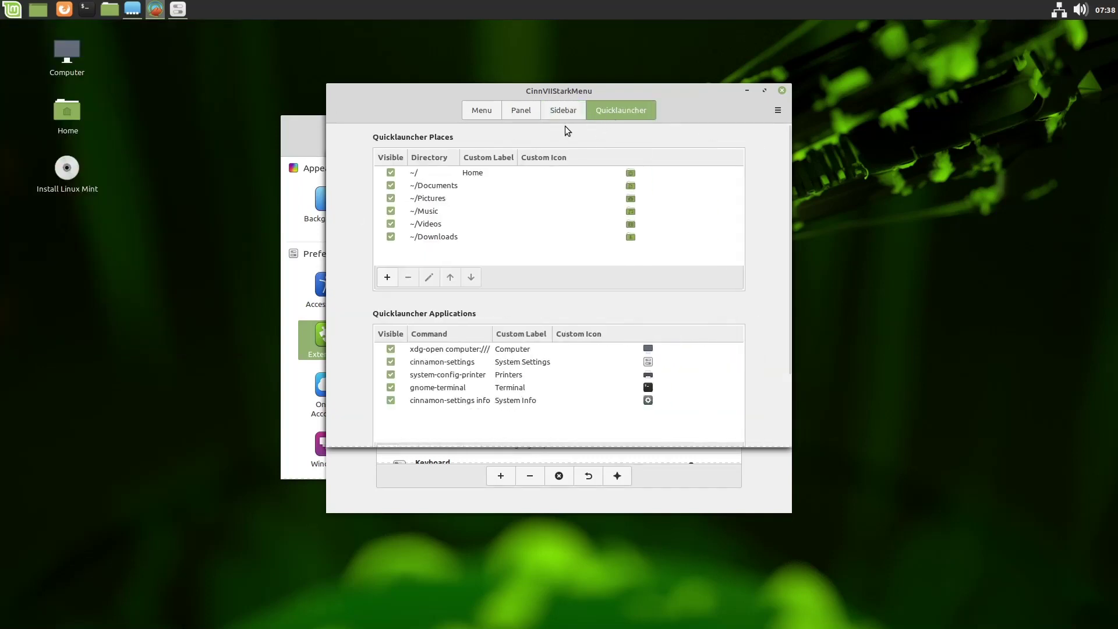
{"action": "left_click", "coordinate": [557, 107]}
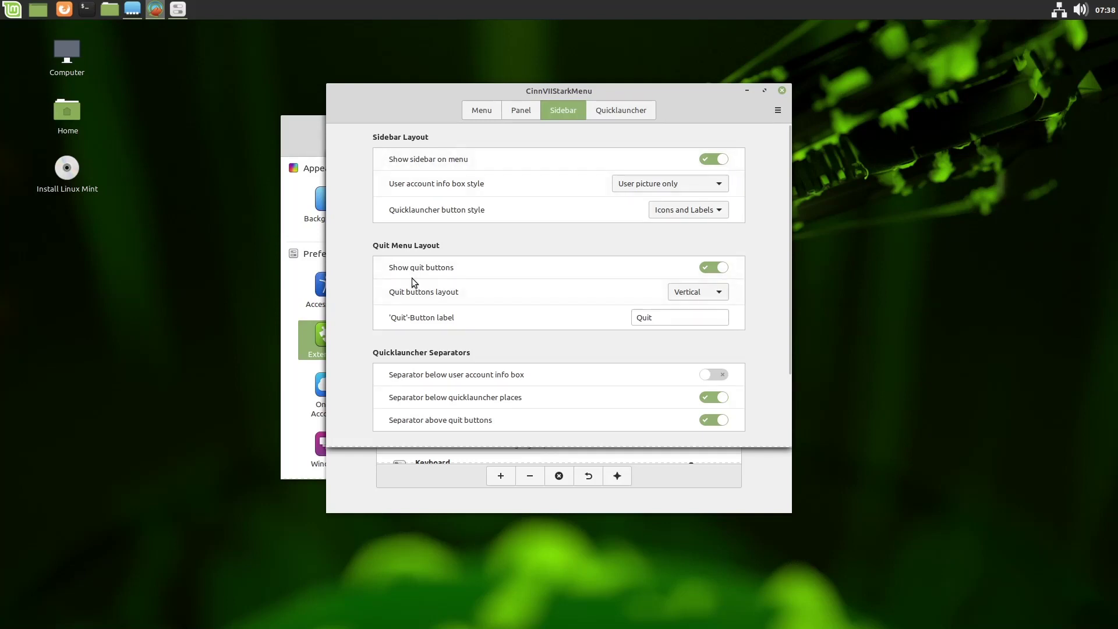
{"action": "left_click", "coordinate": [514, 113]}
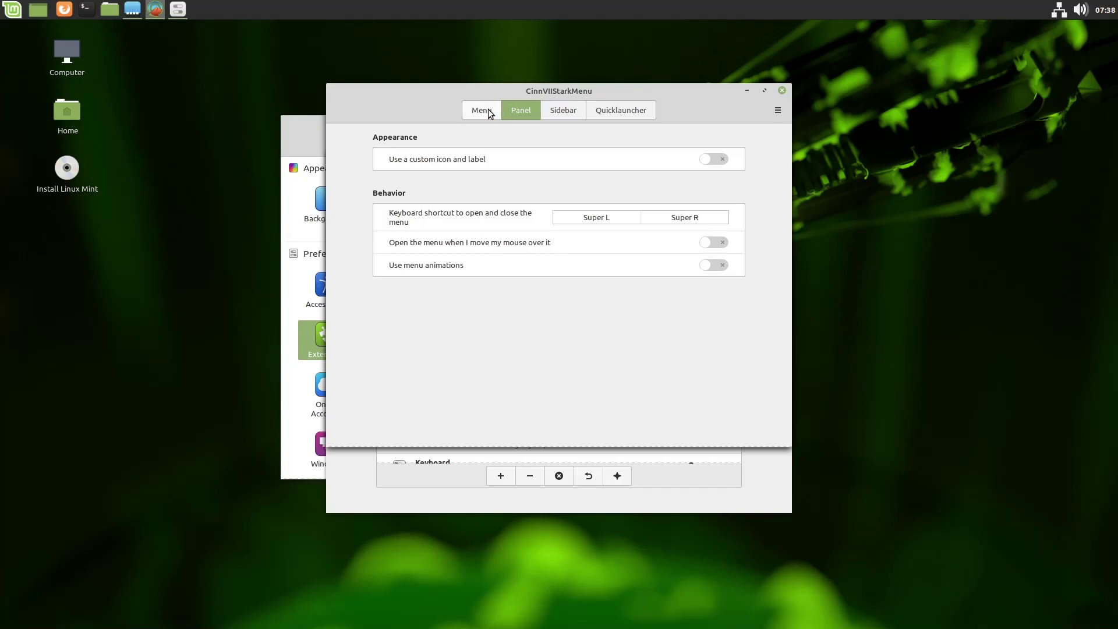
Set the menu layout to MATE-Menu and open the menu to check the changed arrangement
{"action": "left_click", "coordinate": [489, 110]}
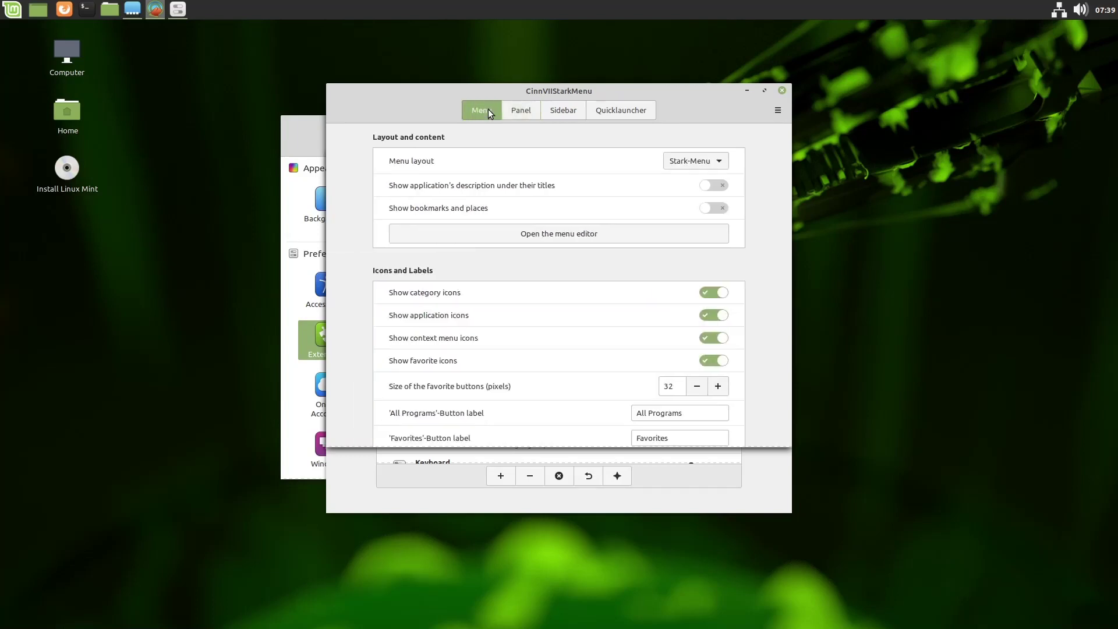
{"action": "left_click", "coordinate": [707, 163]}
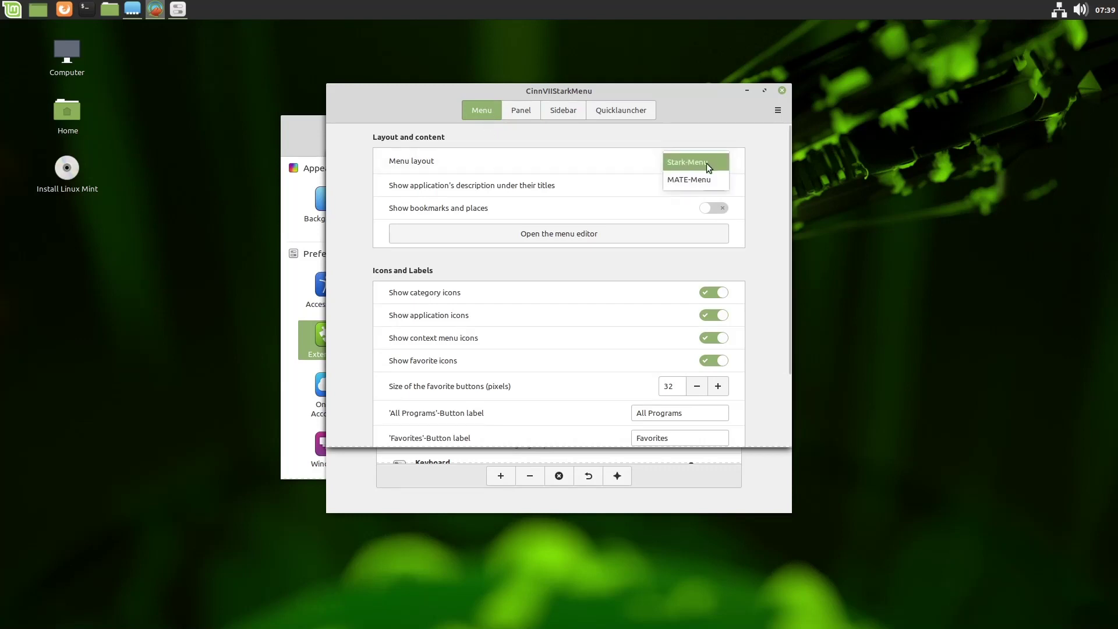
{"action": "left_click", "coordinate": [689, 180]}
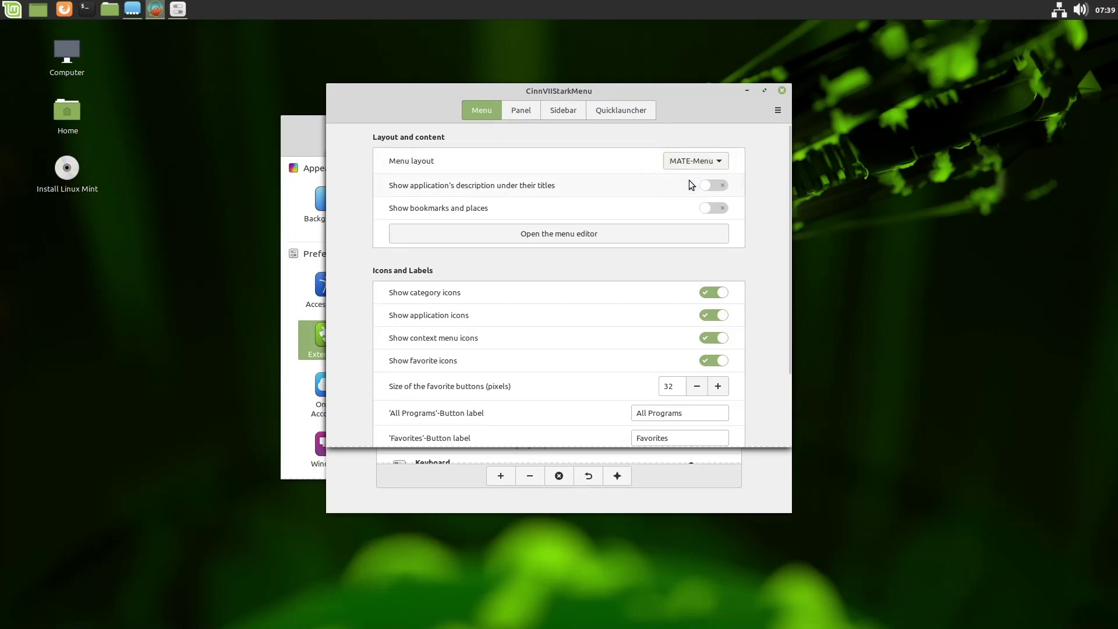
{"action": "left_click", "coordinate": [15, 13]}
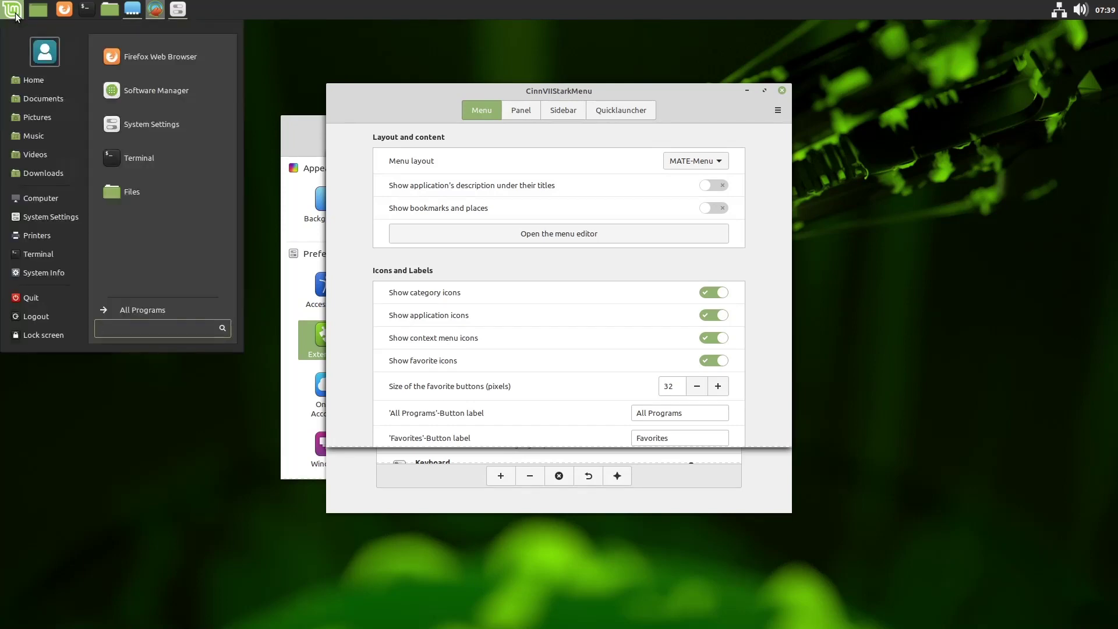
{"action": "left_click", "coordinate": [15, 13]}
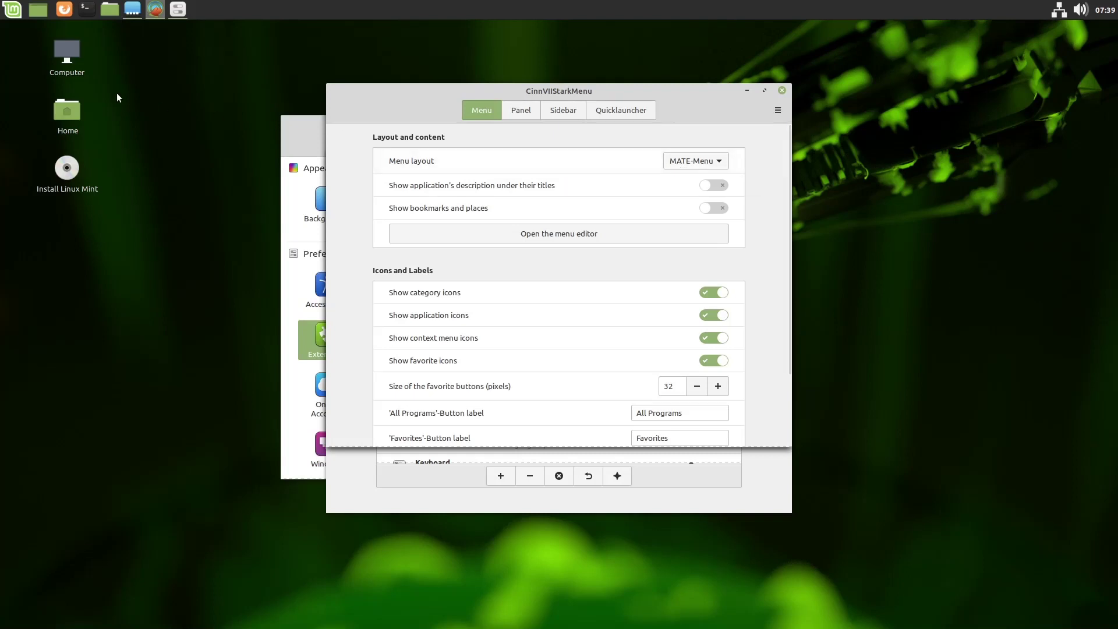
{"action": "left_click", "coordinate": [18, 16]}
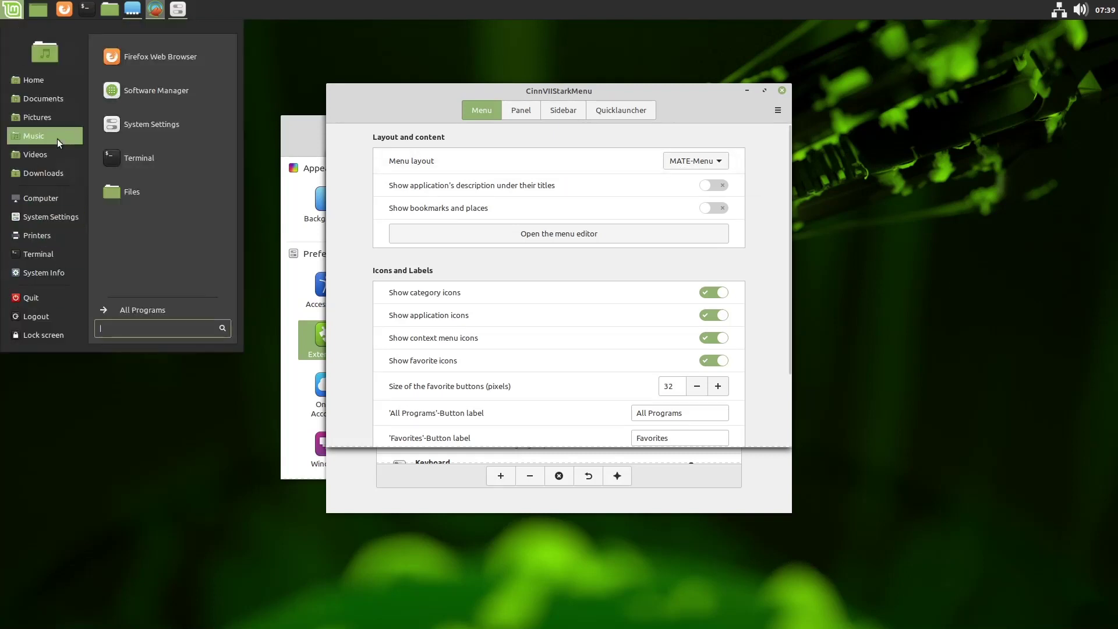
Switch the menu layout back to Stark-Menu and open the menu to compare it
{"action": "left_click", "coordinate": [698, 161]}
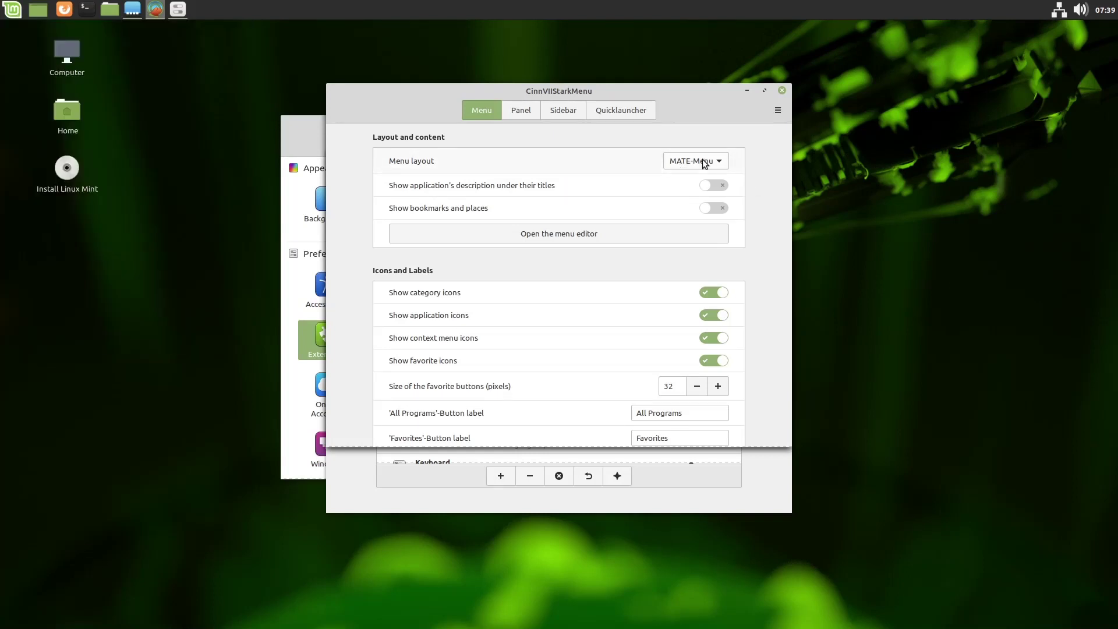
{"action": "left_click", "coordinate": [699, 161]}
{"action": "left_click", "coordinate": [699, 159]}
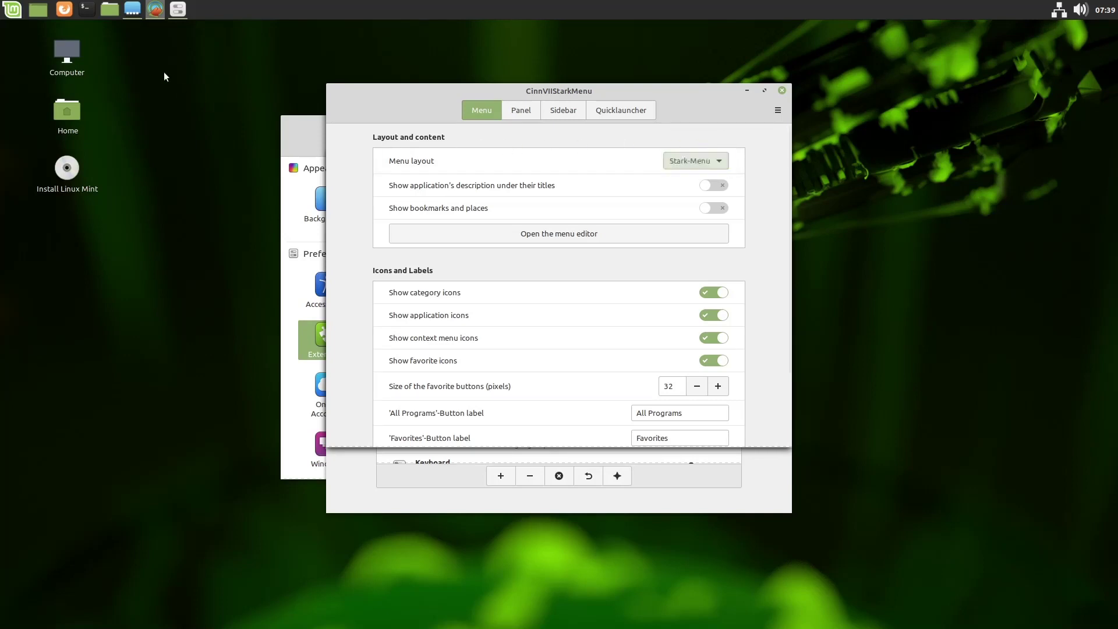
{"action": "left_click", "coordinate": [12, 13]}
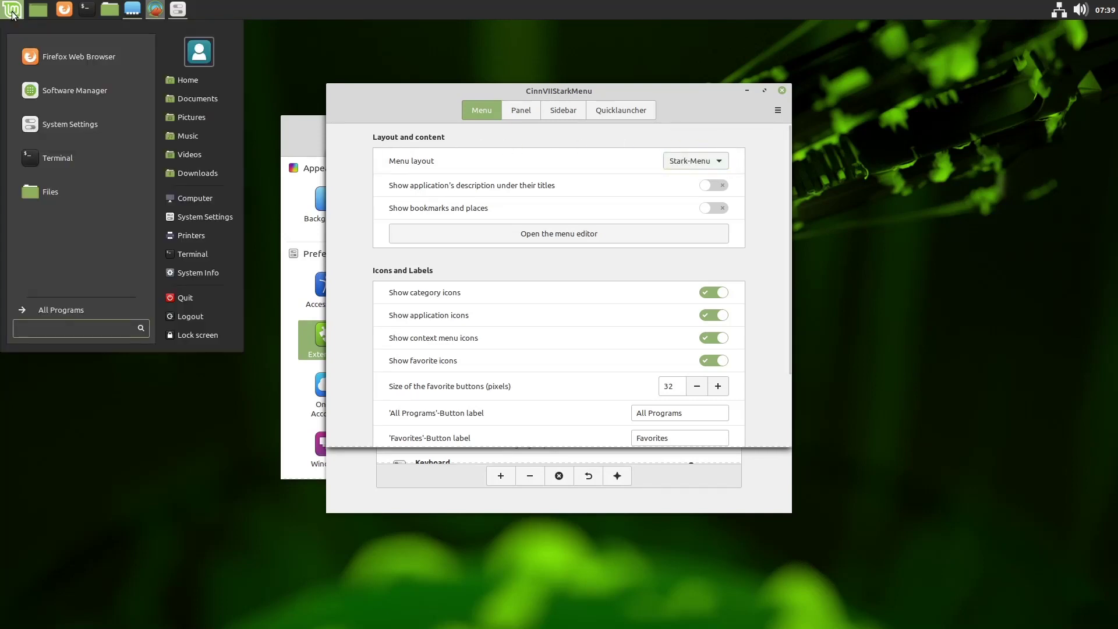
{"action": "left_click", "coordinate": [12, 12]}
Choose the MATE-Menu layout again and view the opened menu
{"action": "left_click", "coordinate": [700, 158]}
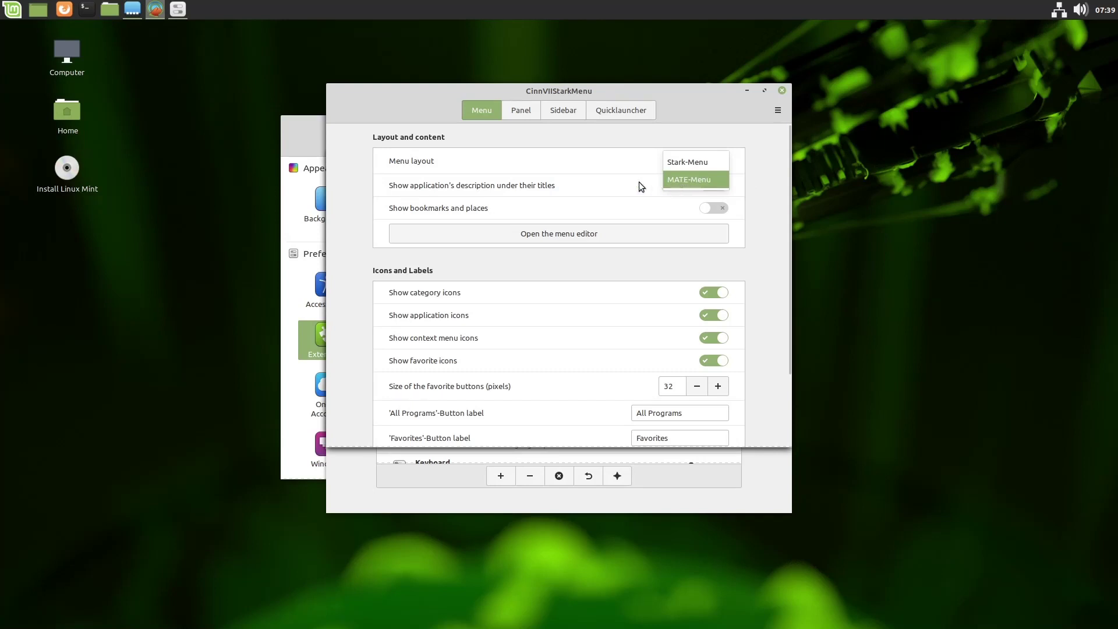
{"action": "left_click", "coordinate": [676, 179]}
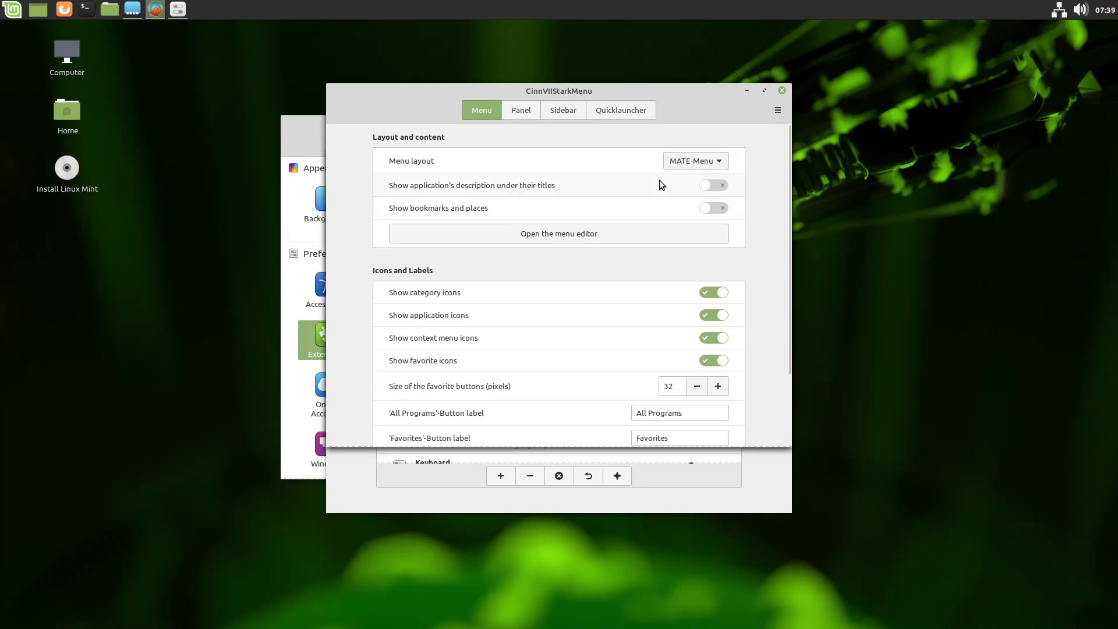
{"action": "left_click", "coordinate": [14, 16]}
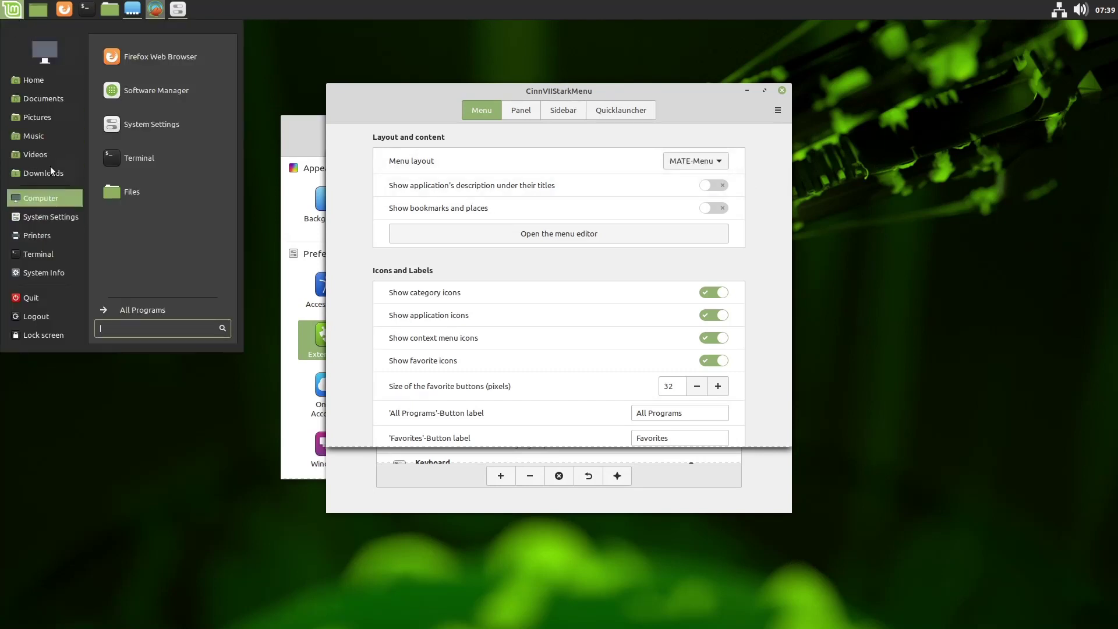
{"action": "left_click", "coordinate": [613, 267]}
Look through the lower Menu settings and the Panel, Sidebar and Quicklauncher settings
{"action": "scroll", "coordinate": [637, 377], "scroll_direction": "down", "scroll_amount": 3}
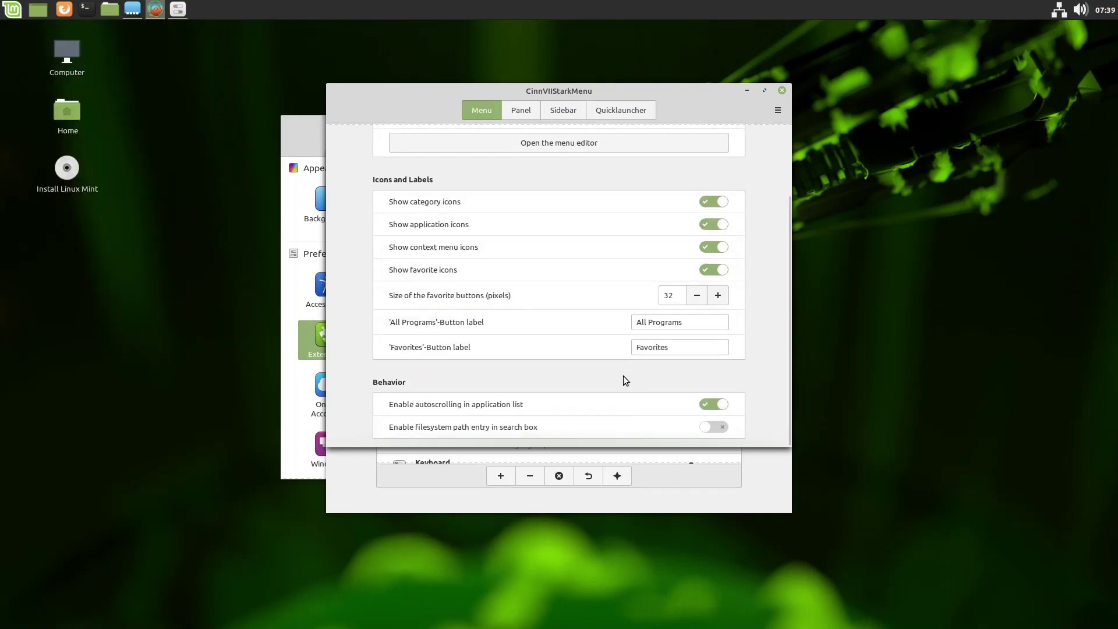
{"action": "left_click", "coordinate": [523, 112]}
{"action": "left_click", "coordinate": [578, 111]}
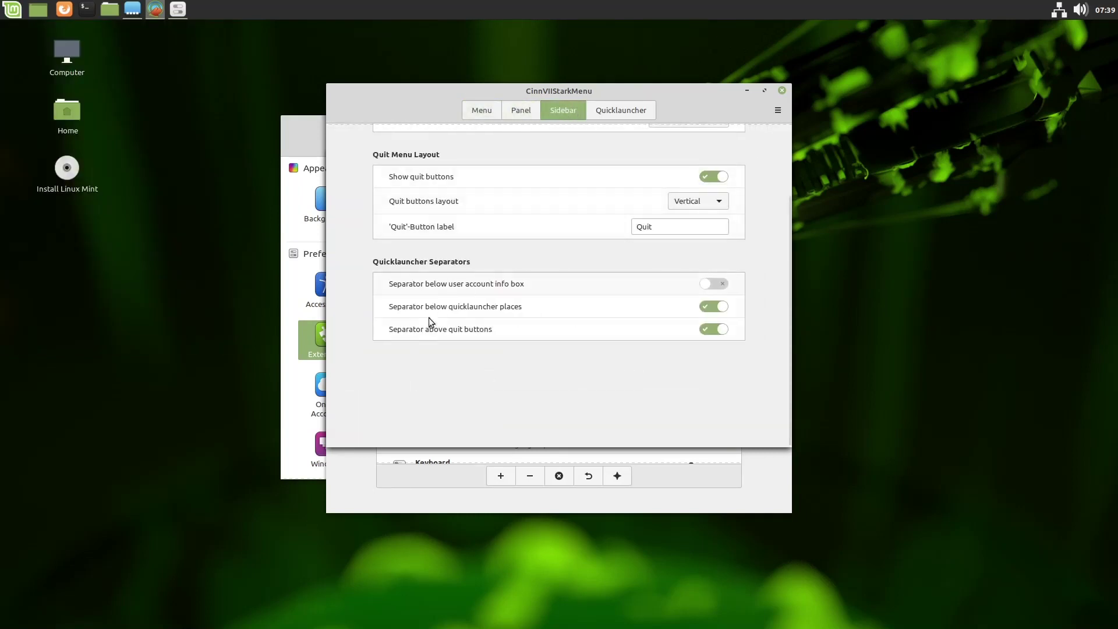
{"action": "left_click", "coordinate": [603, 112]}
Try out the "Open the menu when I move my mouse over it" option, switching it back off
{"action": "left_click", "coordinate": [521, 109]}
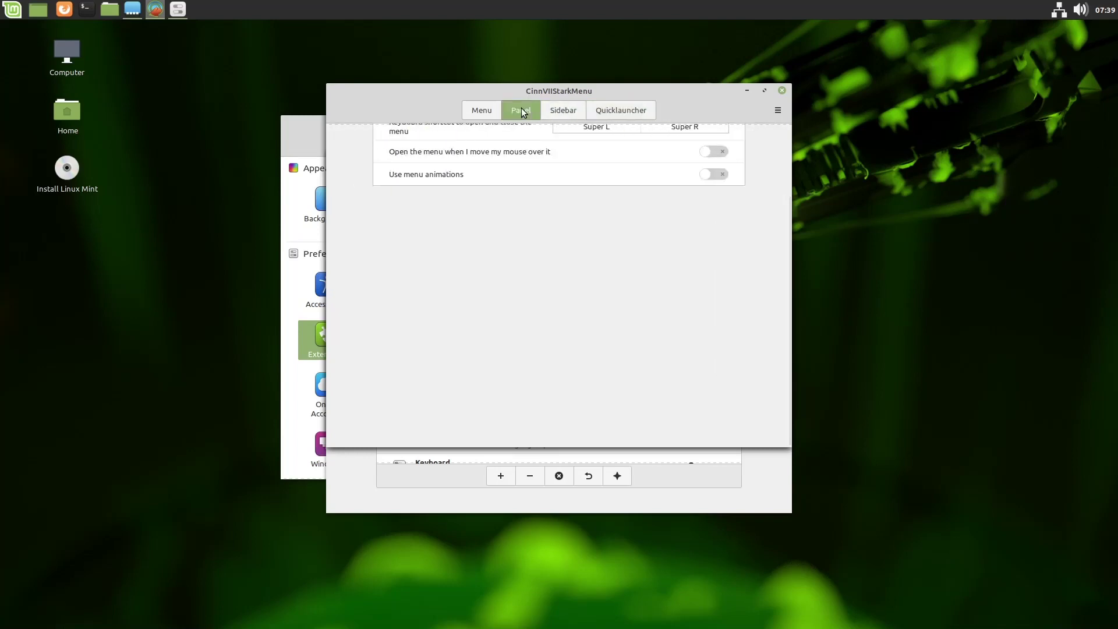
{"action": "scroll", "coordinate": [582, 277], "scroll_direction": "up", "scroll_amount": 3}
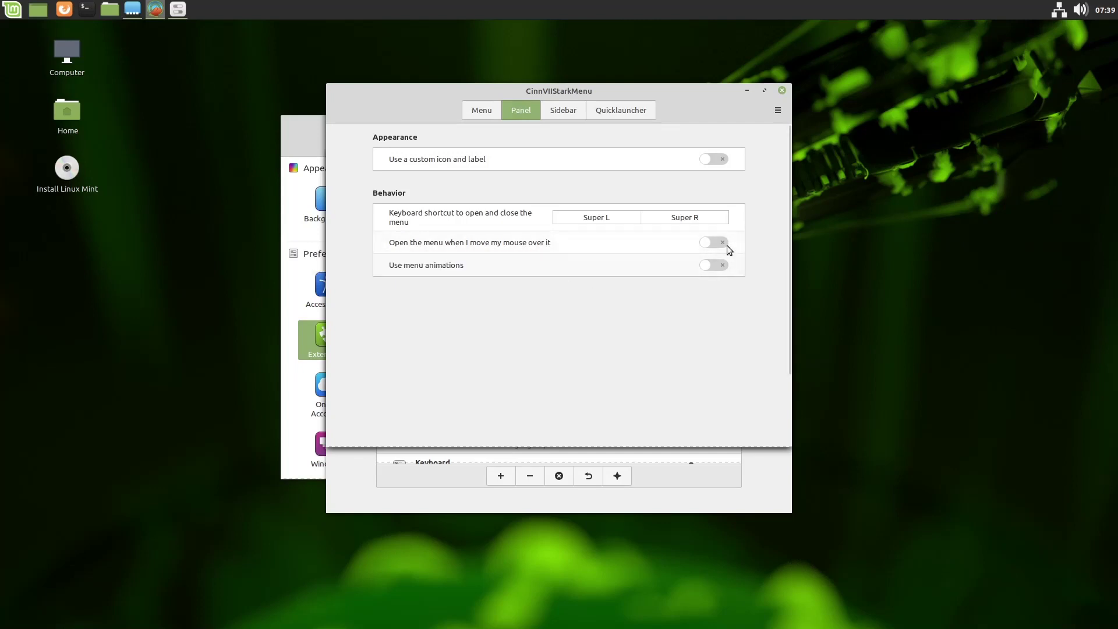
{"action": "left_click", "coordinate": [679, 244]}
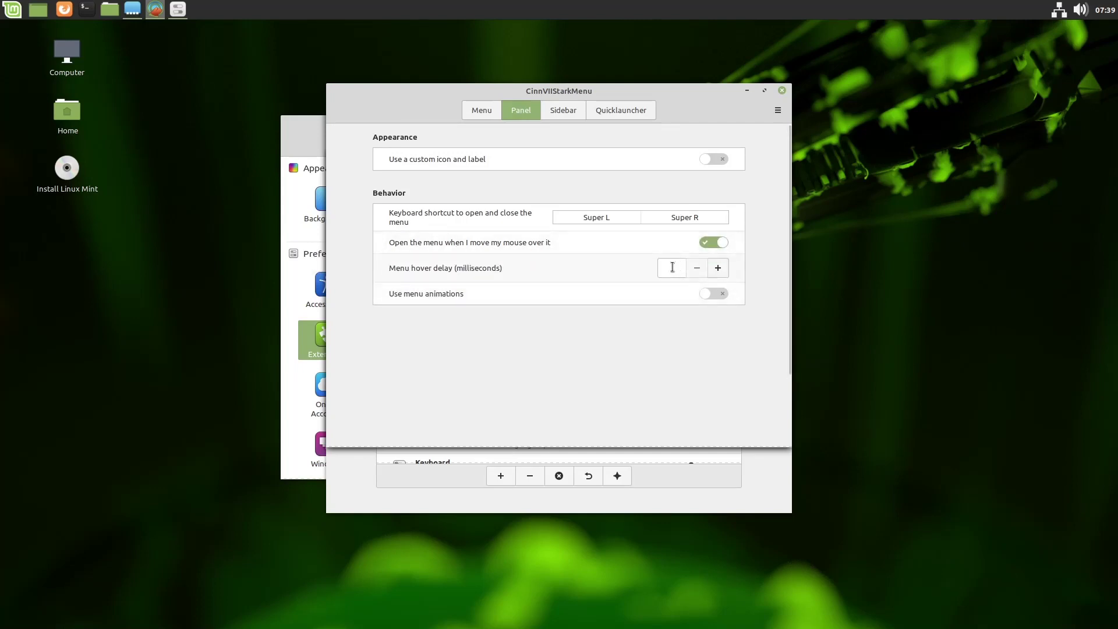
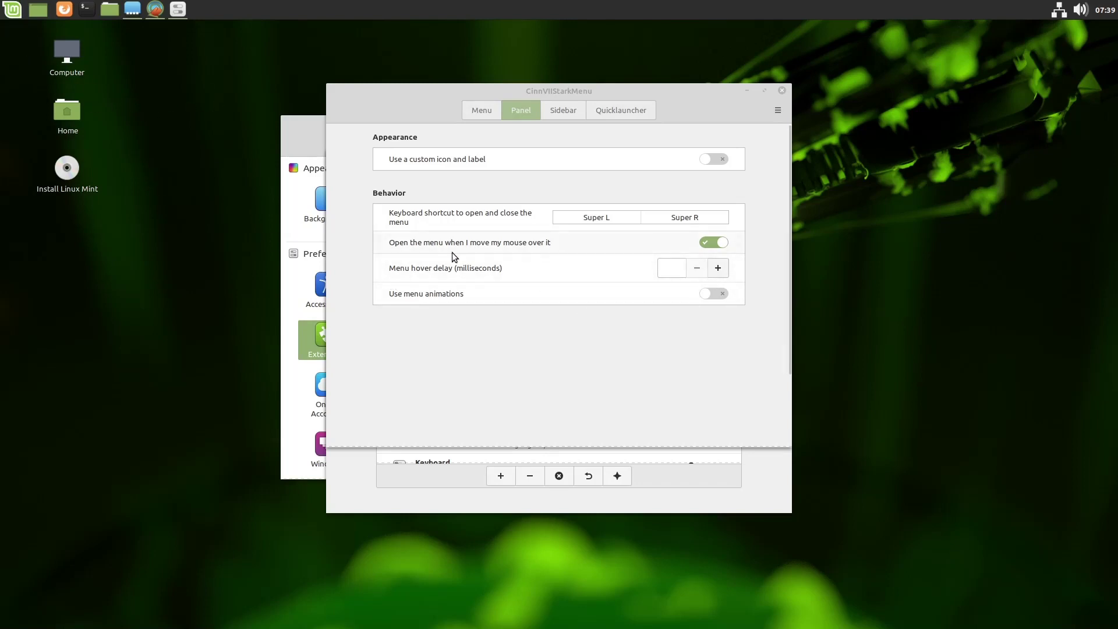
{"action": "left_click", "coordinate": [708, 242]}
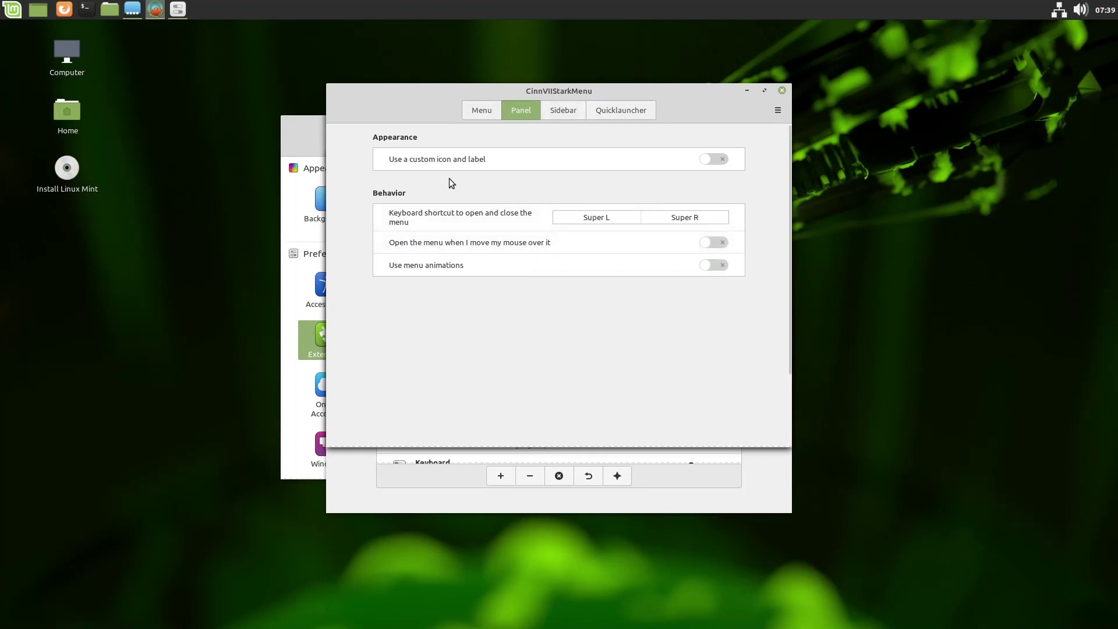
Go over the Menu, Panel and Sidebar settings once more and open the menu to view its layout
{"action": "left_click", "coordinate": [482, 110]}
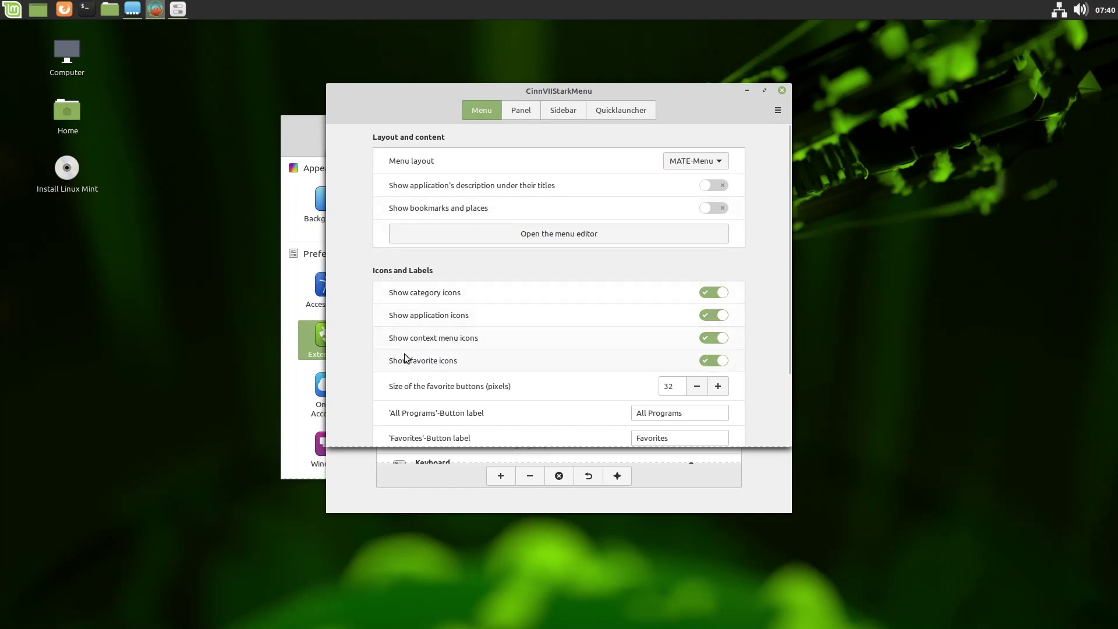
{"action": "scroll", "coordinate": [507, 400], "scroll_direction": "down", "scroll_amount": 3}
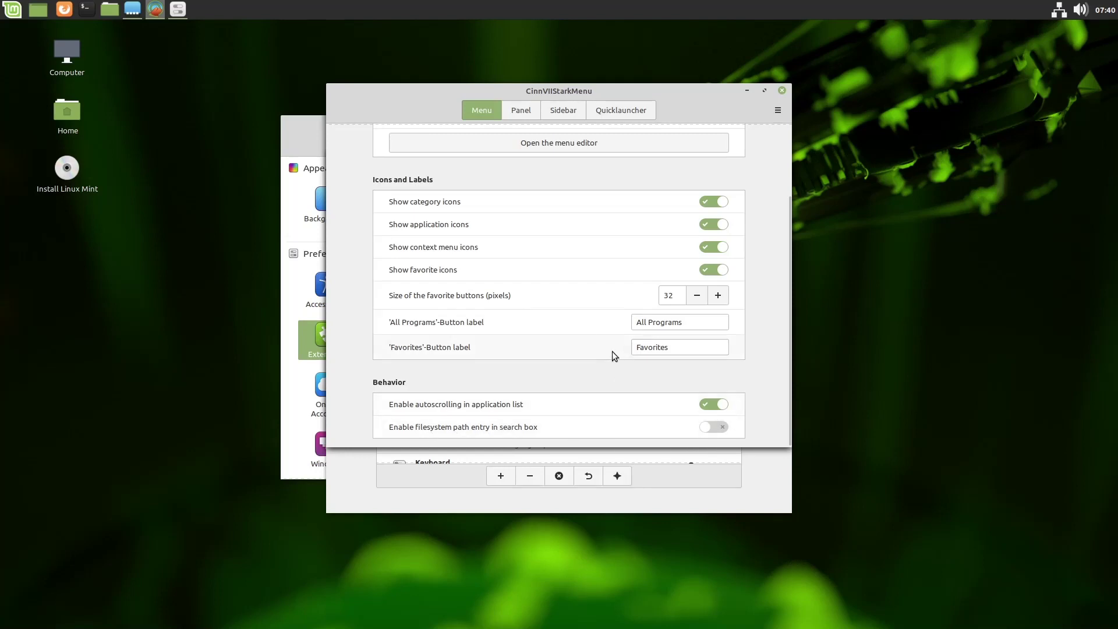
{"action": "scroll", "coordinate": [613, 351], "scroll_direction": "up", "scroll_amount": 3}
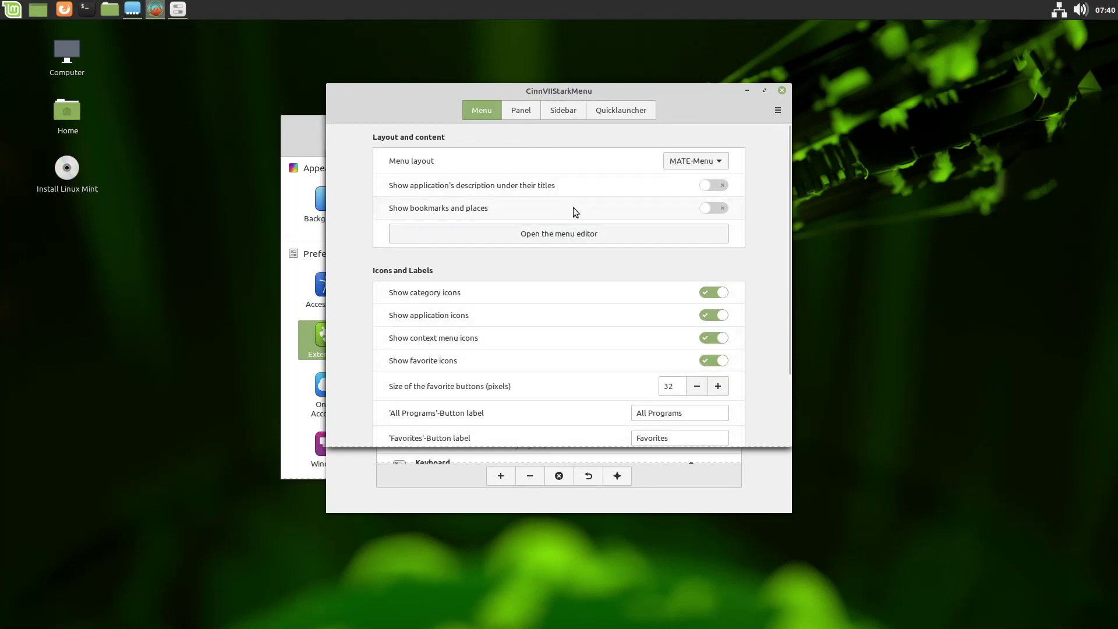
{"action": "left_click", "coordinate": [521, 113]}
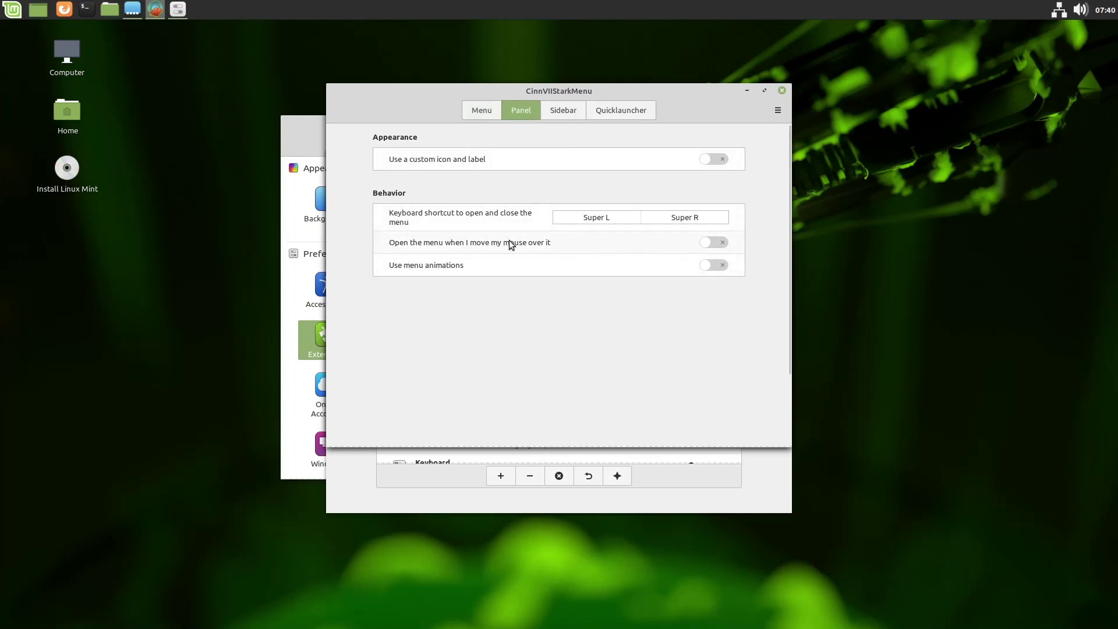
{"action": "left_click", "coordinate": [572, 110]}
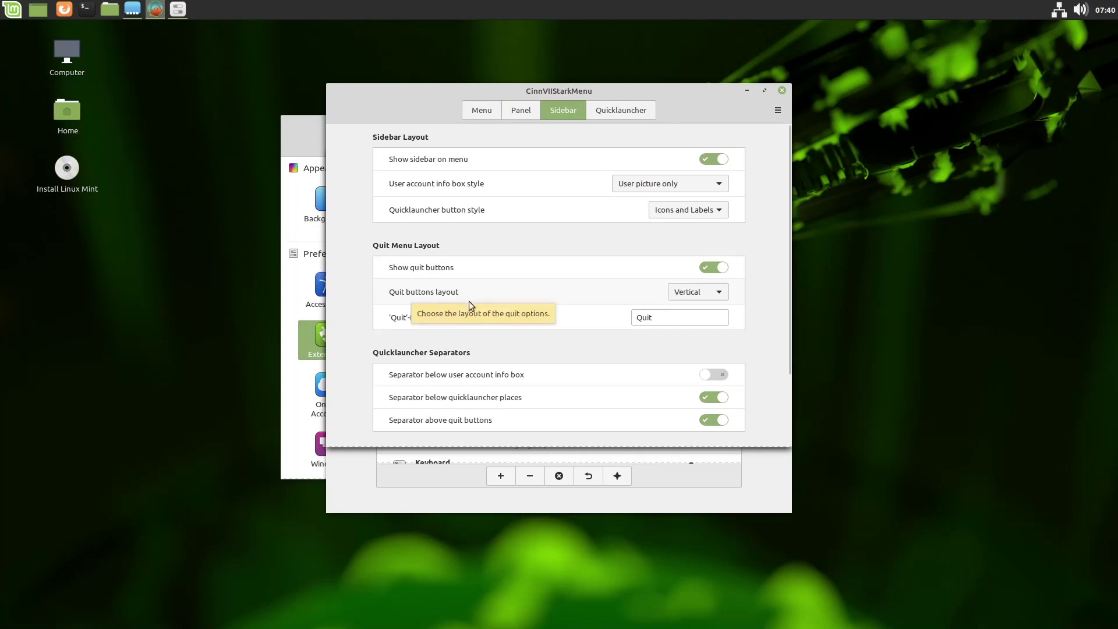
{"action": "scroll", "coordinate": [501, 375], "scroll_direction": "down", "scroll_amount": 3}
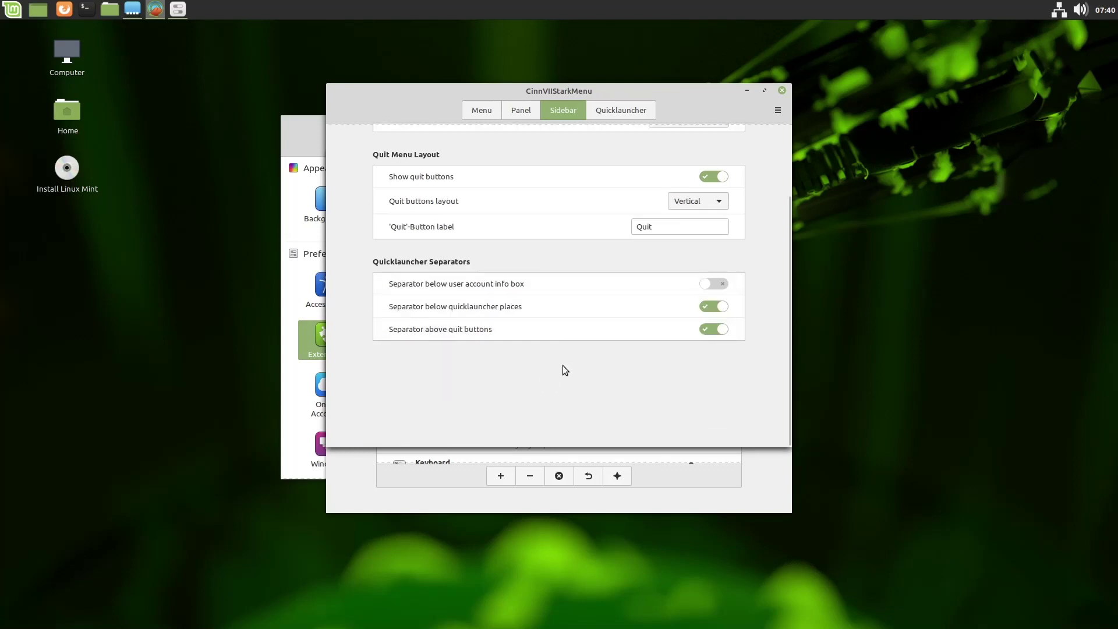
{"action": "scroll", "coordinate": [568, 364], "scroll_direction": "up", "scroll_amount": 3}
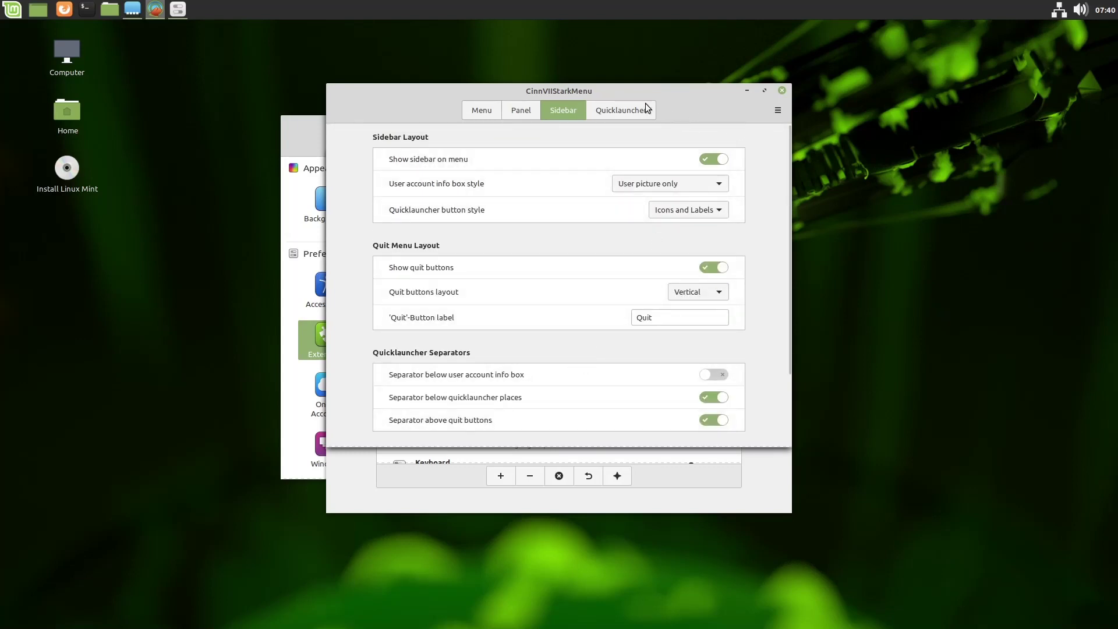
{"action": "left_click", "coordinate": [12, 9]}
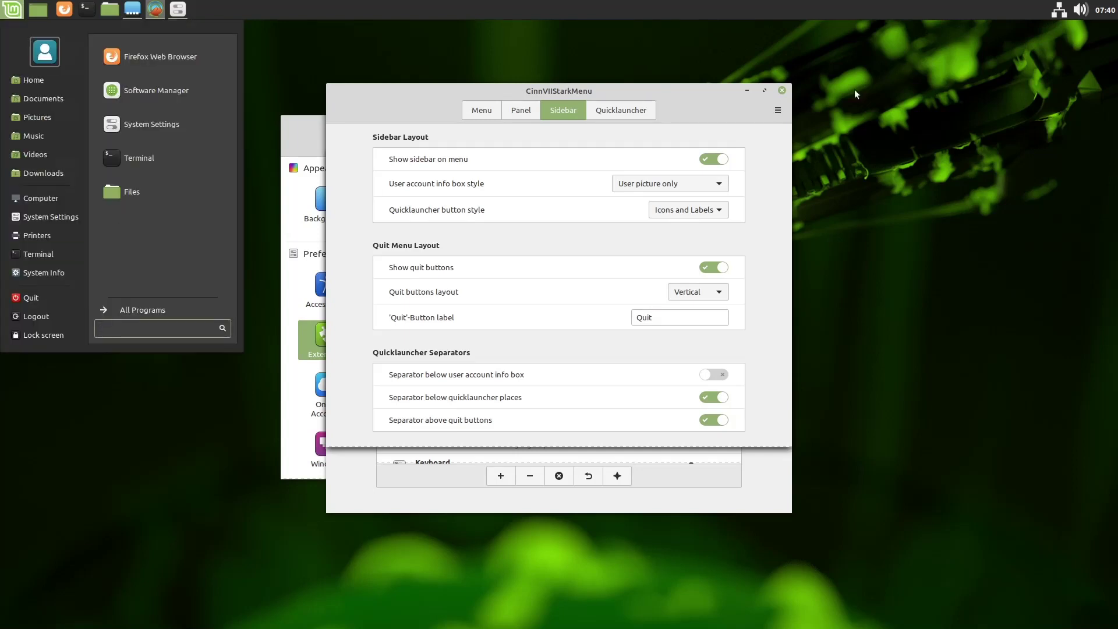
Close the CinnVIIStarkMenu settings, then move the Applets window aside and close it
{"action": "left_click", "coordinate": [782, 91]}
{"action": "left_click", "coordinate": [783, 90]}
{"action": "left_click_drag", "start_coordinate": [650, 177], "coordinate": [718, 122]}
{"action": "left_click", "coordinate": [849, 102]}
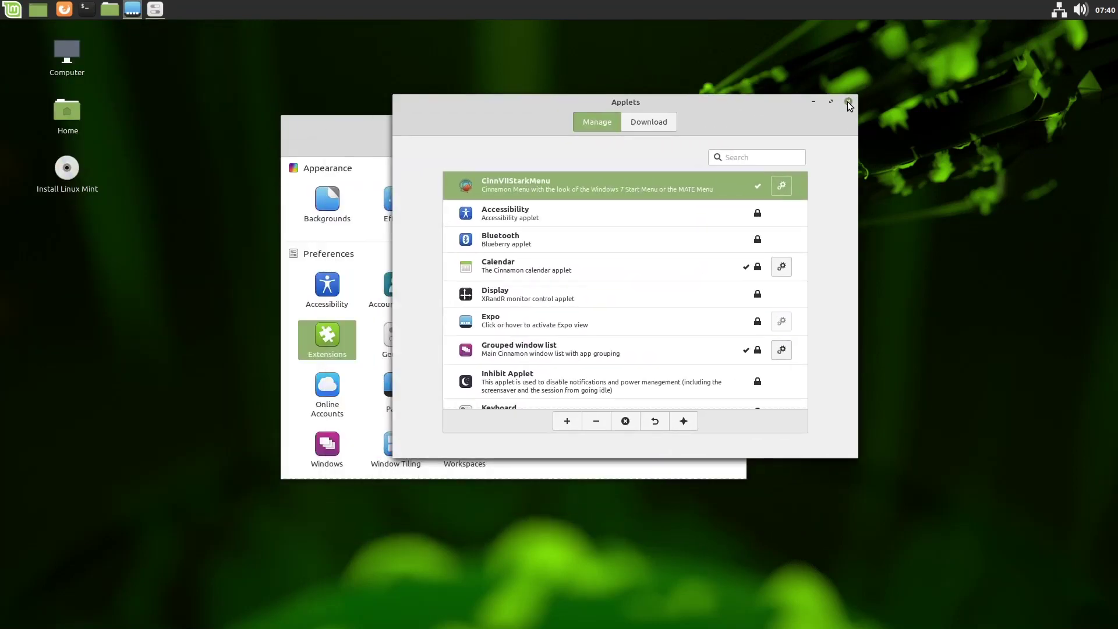
Close System Settings, then reopen it and launch the Home folder and Firefox alongside it
{"action": "left_click", "coordinate": [738, 123]}
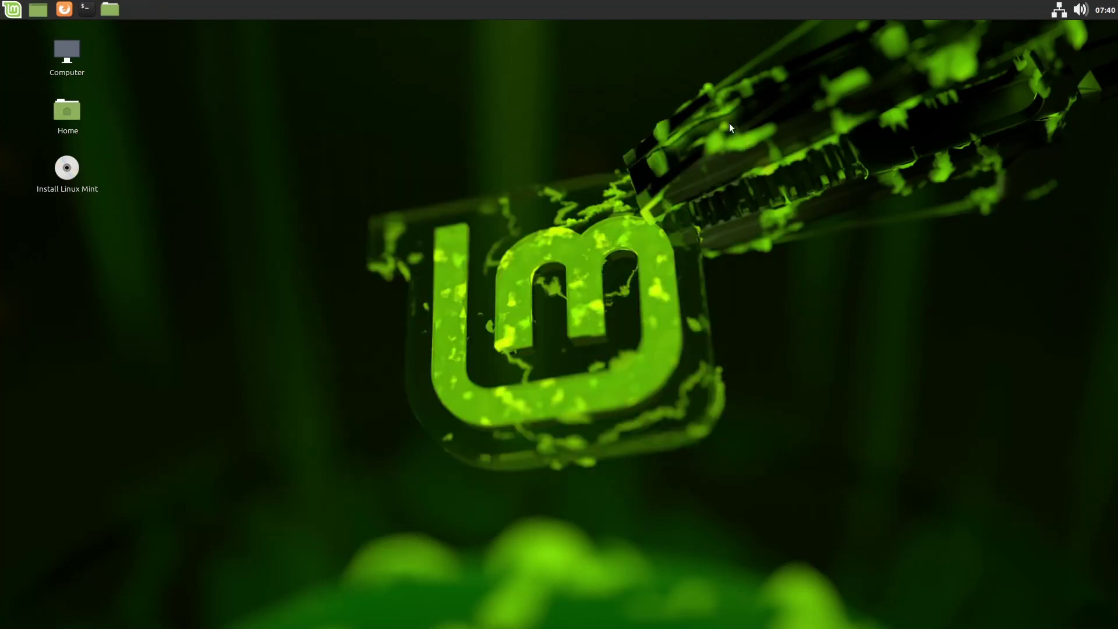
{"action": "left_click", "coordinate": [12, 10]}
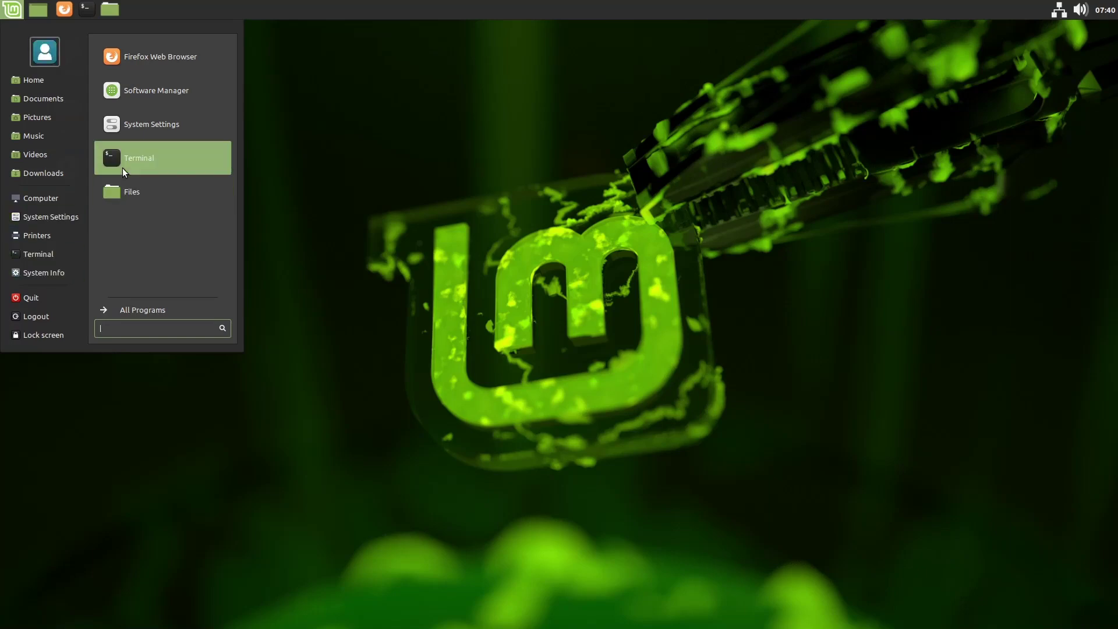
{"action": "left_click", "coordinate": [145, 123]}
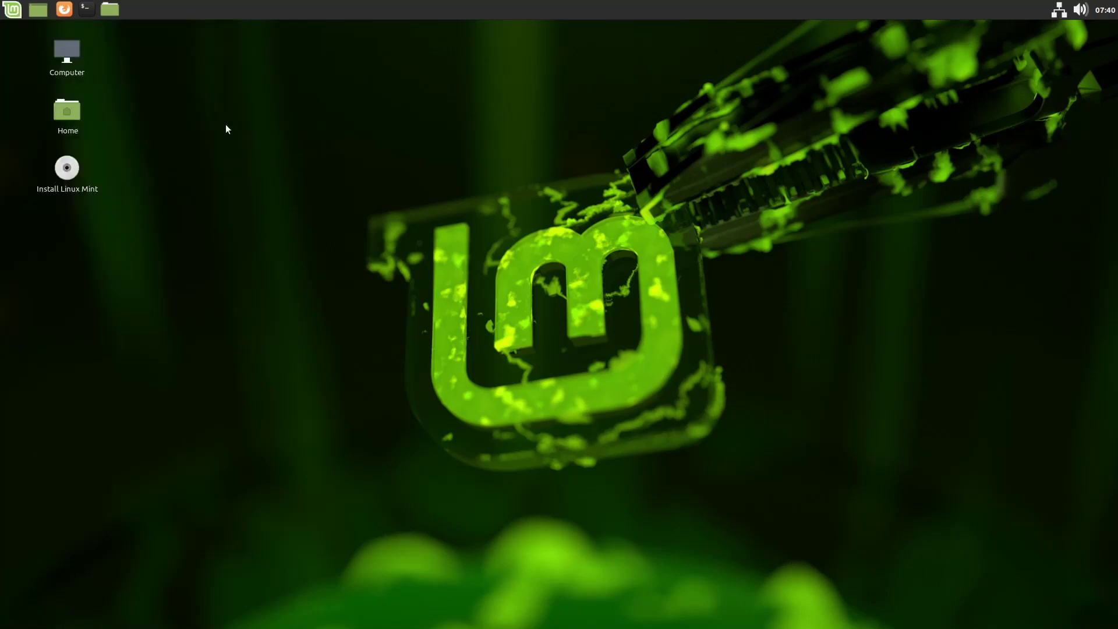
{"action": "left_click", "coordinate": [82, 16]}
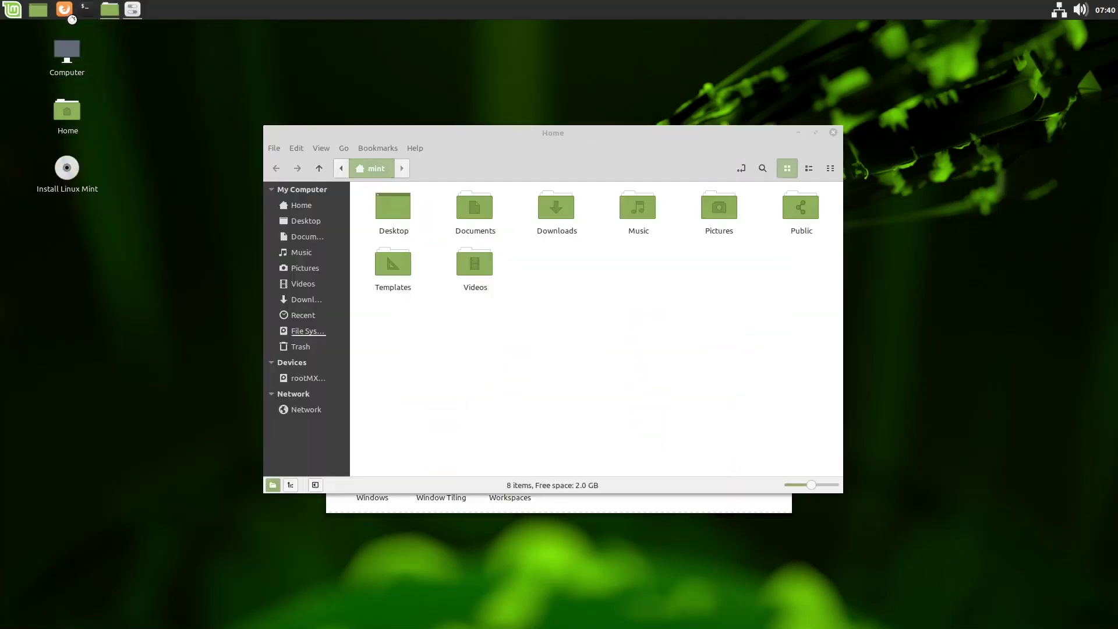
{"action": "left_click", "coordinate": [11, 11]}
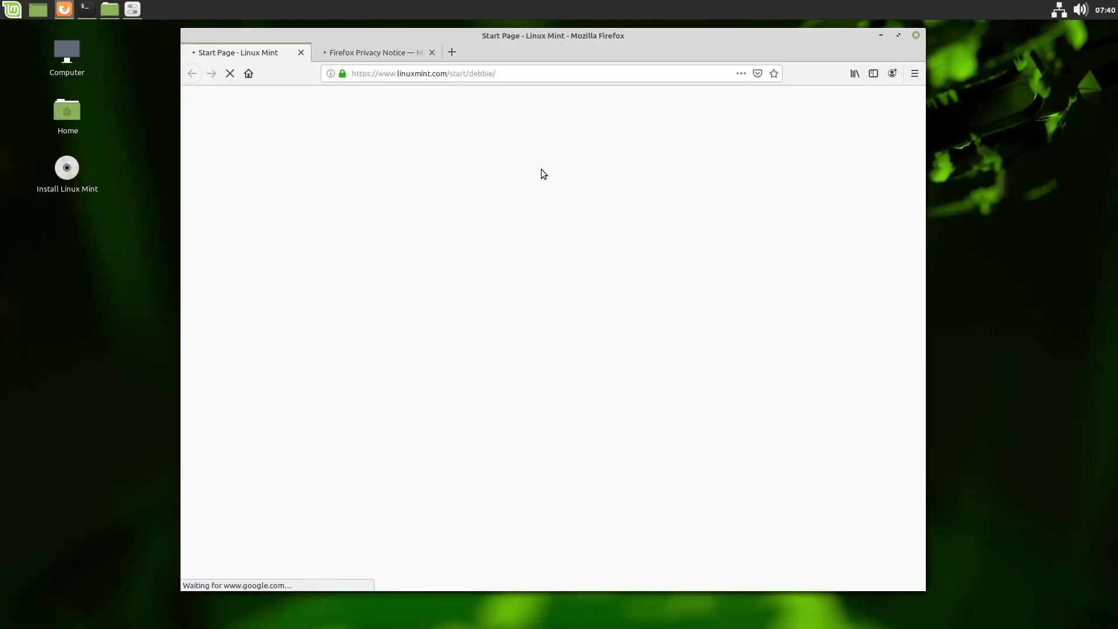
Spread the Firefox and Home windows apart and open the LMDE 4 "Debbie" – BETA Release post from the Linux Mint start page
{"action": "left_click_drag", "start_coordinate": [571, 38], "coordinate": [461, 44]}
{"action": "left_click_drag", "start_coordinate": [784, 145], "coordinate": [826, 176]}
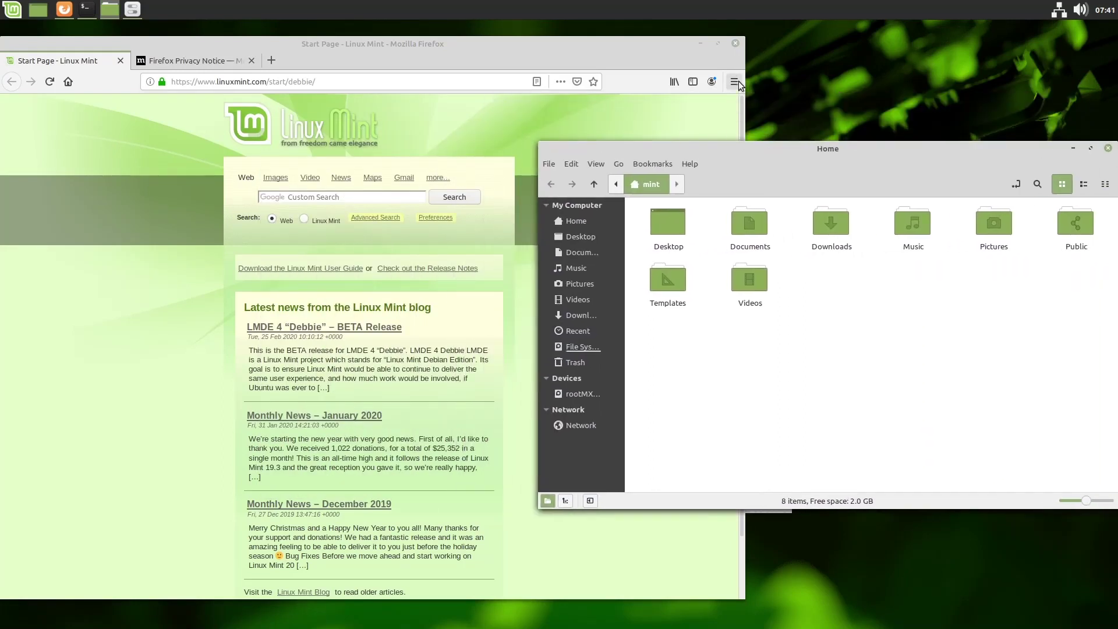
{"action": "left_click", "coordinate": [495, 280]}
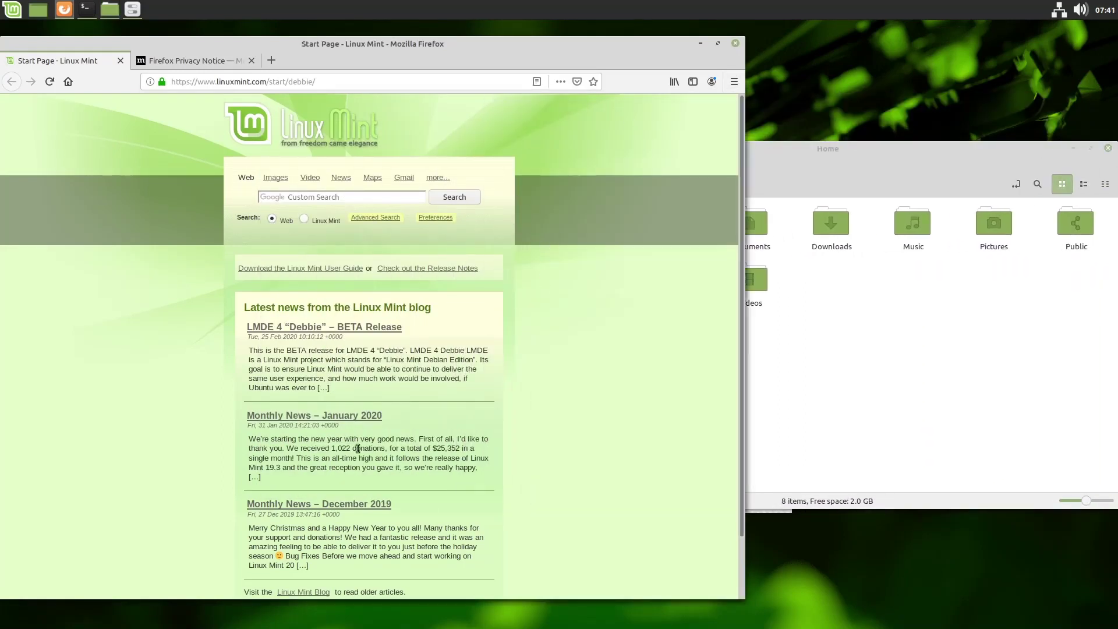
{"action": "left_click", "coordinate": [350, 327]}
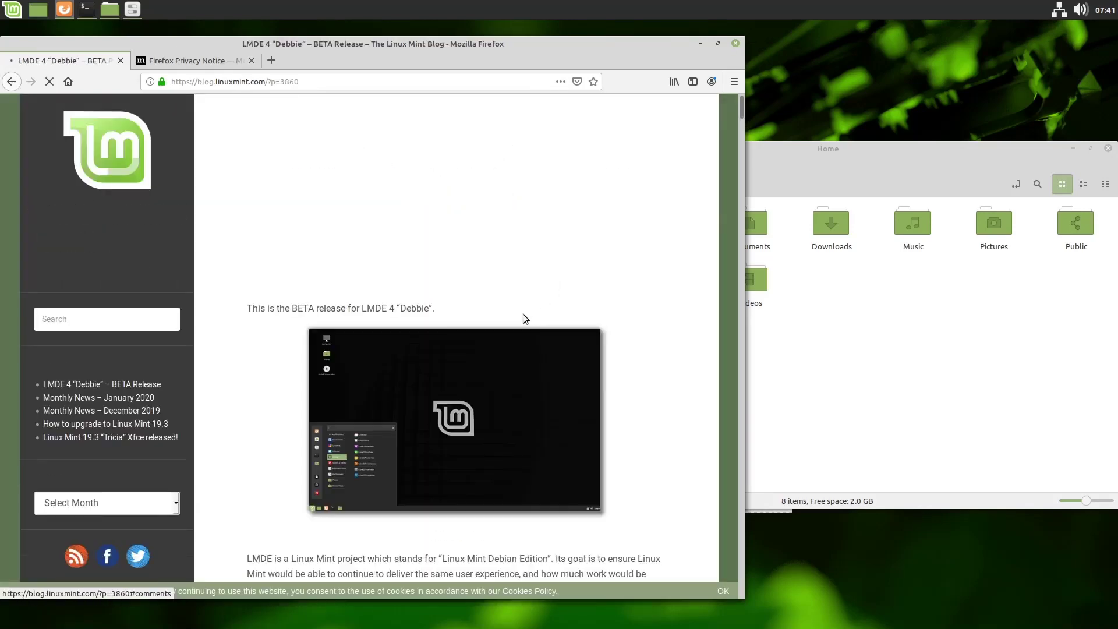
Read through the LMDE 4 "Debbie" beta post, from the introduction and system requirements to the bug report rules and download mirrors
{"action": "scroll", "coordinate": [647, 313], "scroll_direction": "down", "scroll_amount": 5}
{"action": "scroll", "coordinate": [647, 316], "scroll_direction": "up", "scroll_amount": 5}
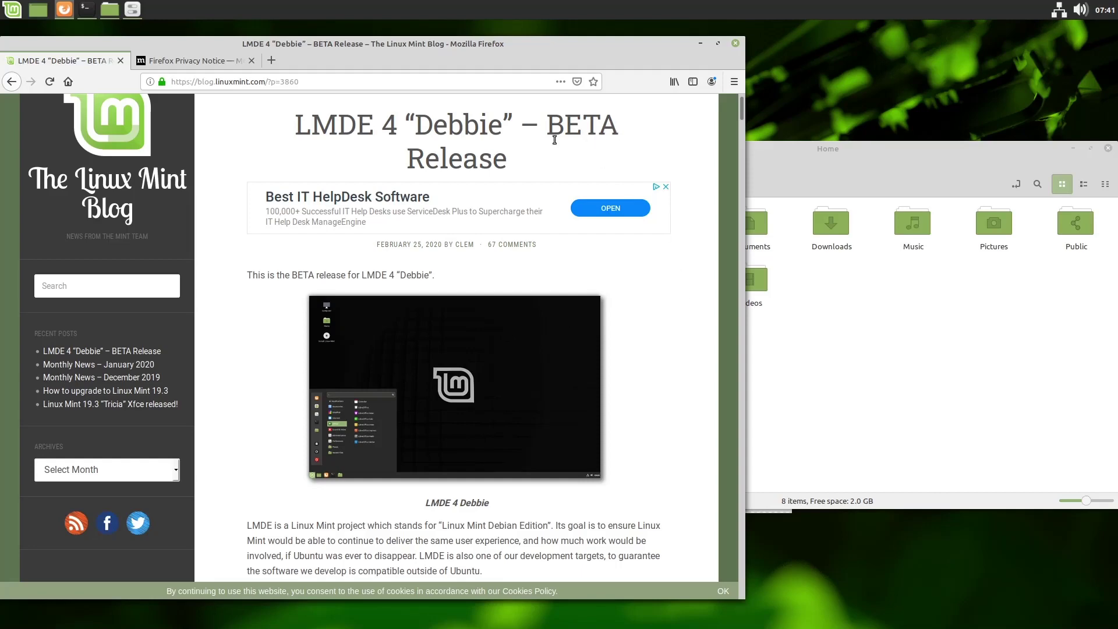
{"action": "scroll", "coordinate": [696, 304], "scroll_direction": "down", "scroll_amount": 5}
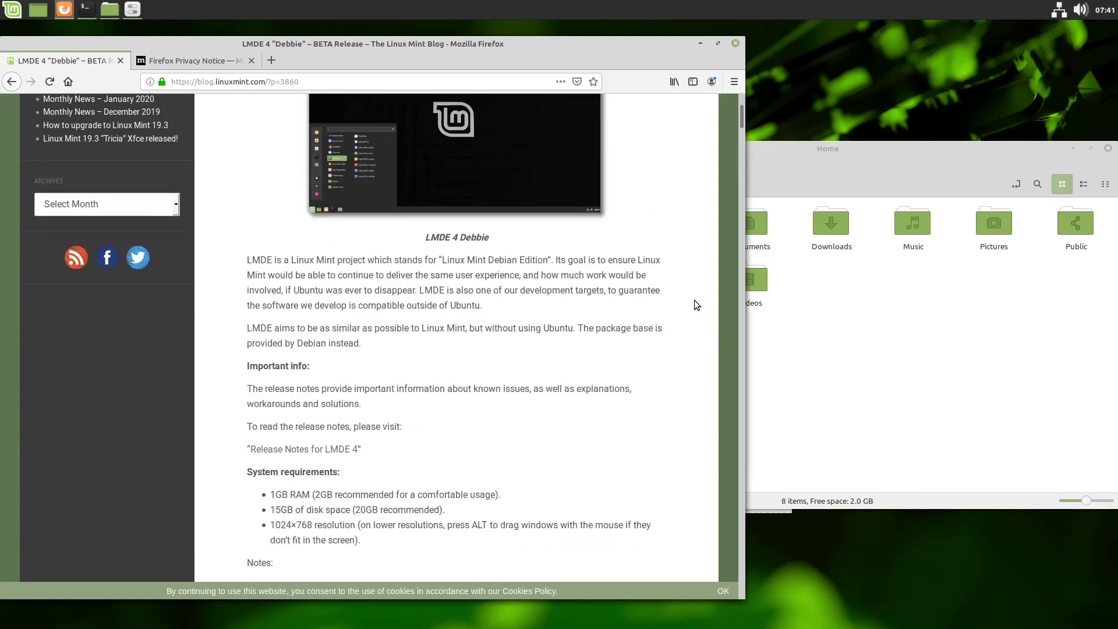
{"action": "scroll", "coordinate": [661, 306], "scroll_direction": "down", "scroll_amount": 4}
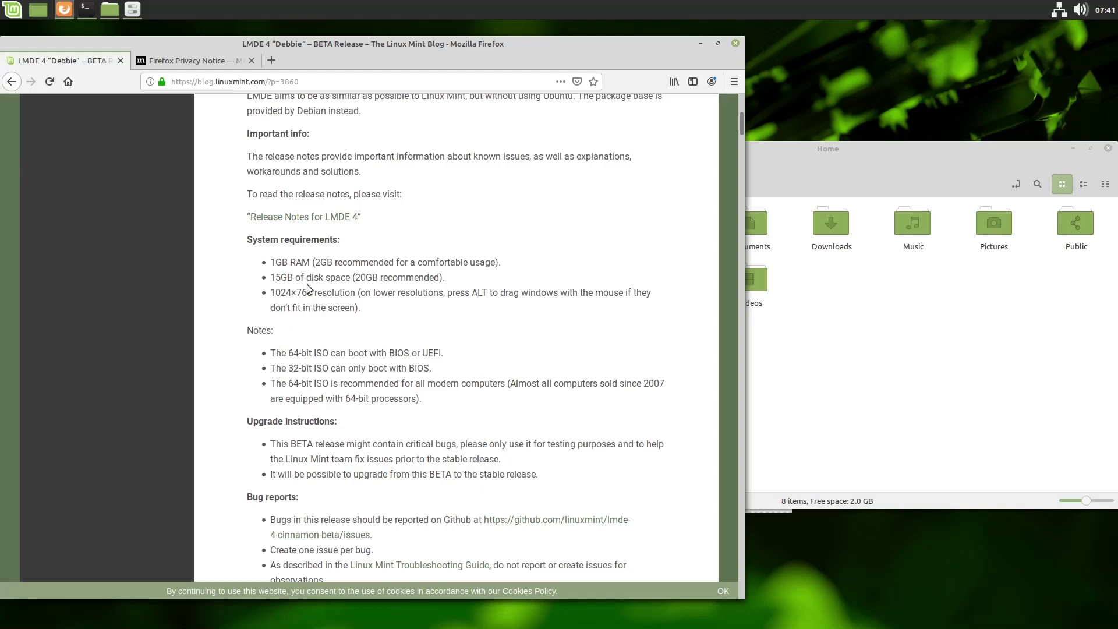
{"action": "scroll", "coordinate": [582, 352], "scroll_direction": "down", "scroll_amount": 3}
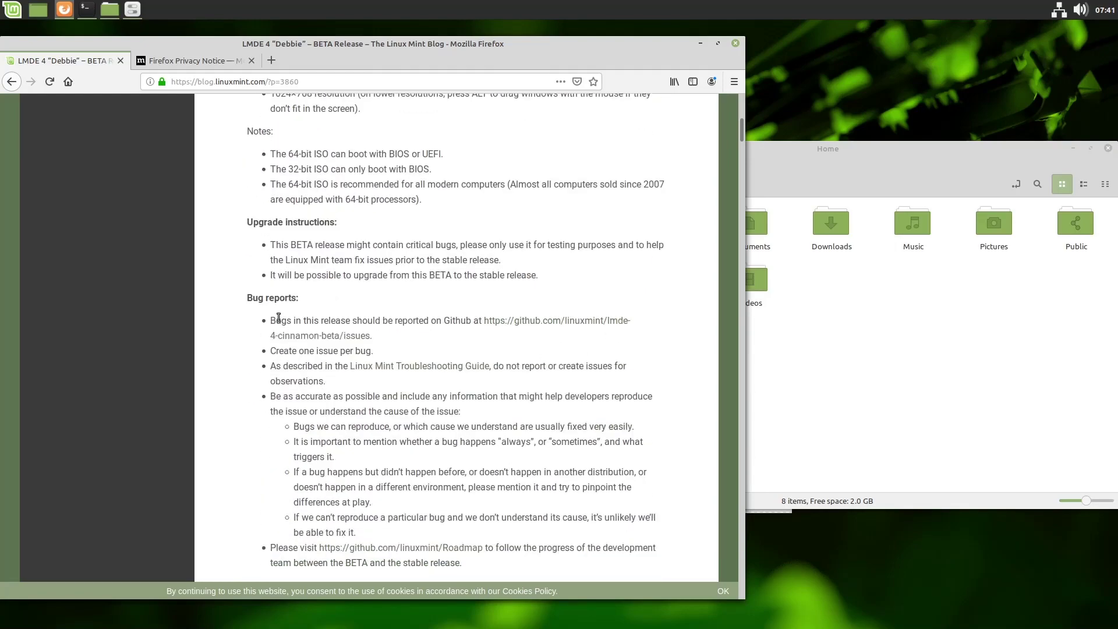
{"action": "scroll", "coordinate": [625, 333], "scroll_direction": "down", "scroll_amount": 5}
{"action": "scroll", "coordinate": [629, 330], "scroll_direction": "down", "scroll_amount": 6}
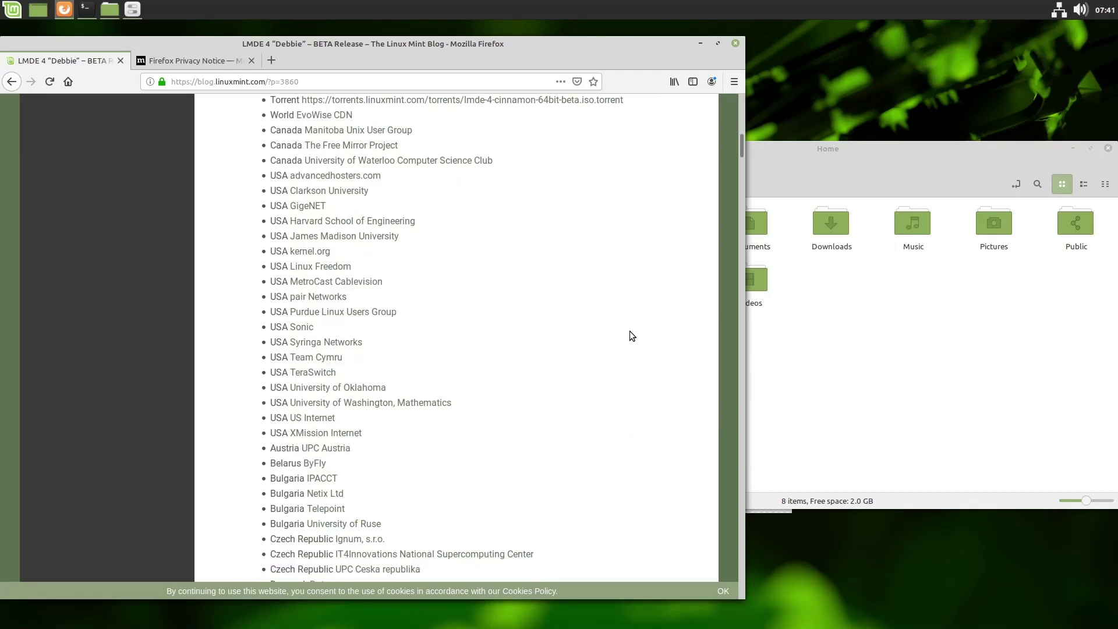
{"action": "scroll", "coordinate": [635, 328], "scroll_direction": "up", "scroll_amount": 12}
{"action": "scroll", "coordinate": [637, 331], "scroll_direction": "up", "scroll_amount": 10}
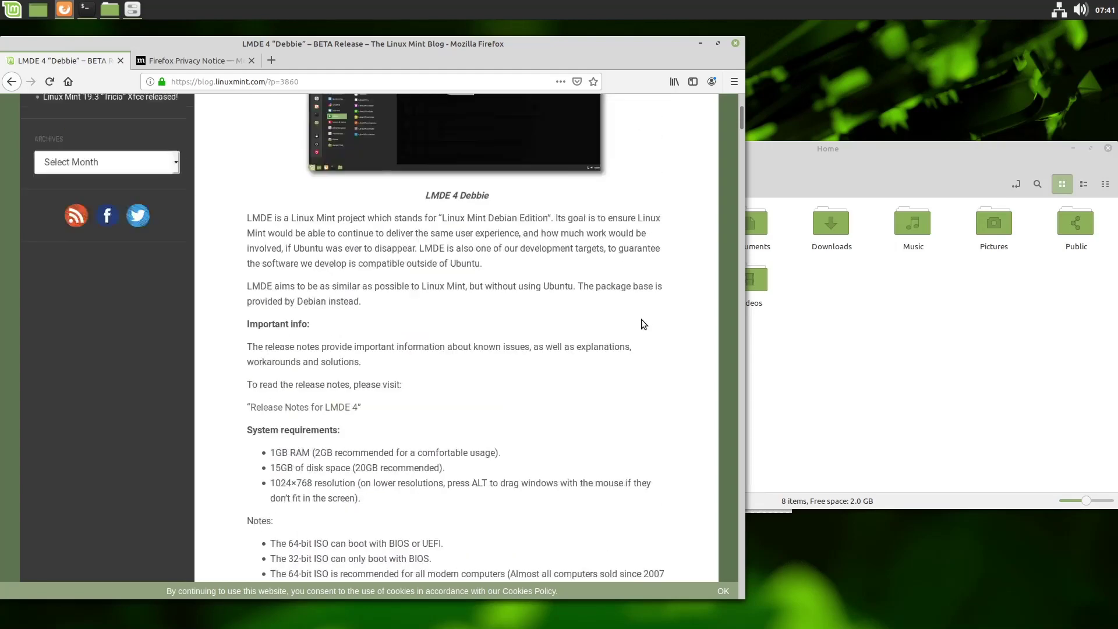
Quit Firefox with all its tabs, then close the Home and System Settings windows
{"action": "left_click", "coordinate": [735, 43]}
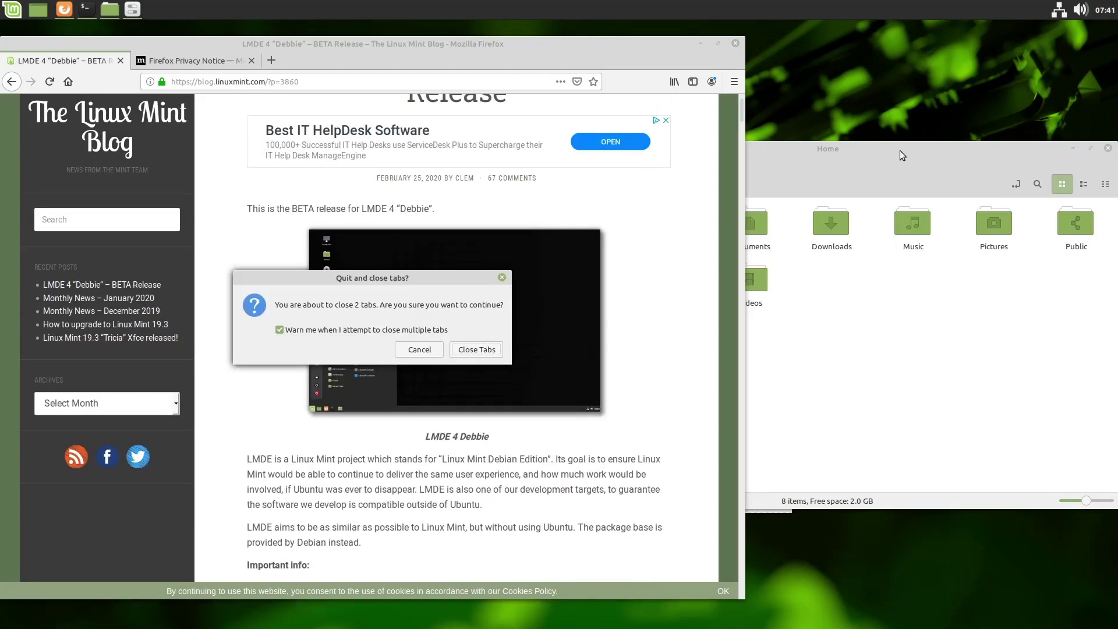
{"action": "left_click", "coordinate": [467, 352]}
{"action": "left_click_drag", "start_coordinate": [872, 154], "coordinate": [668, 136]}
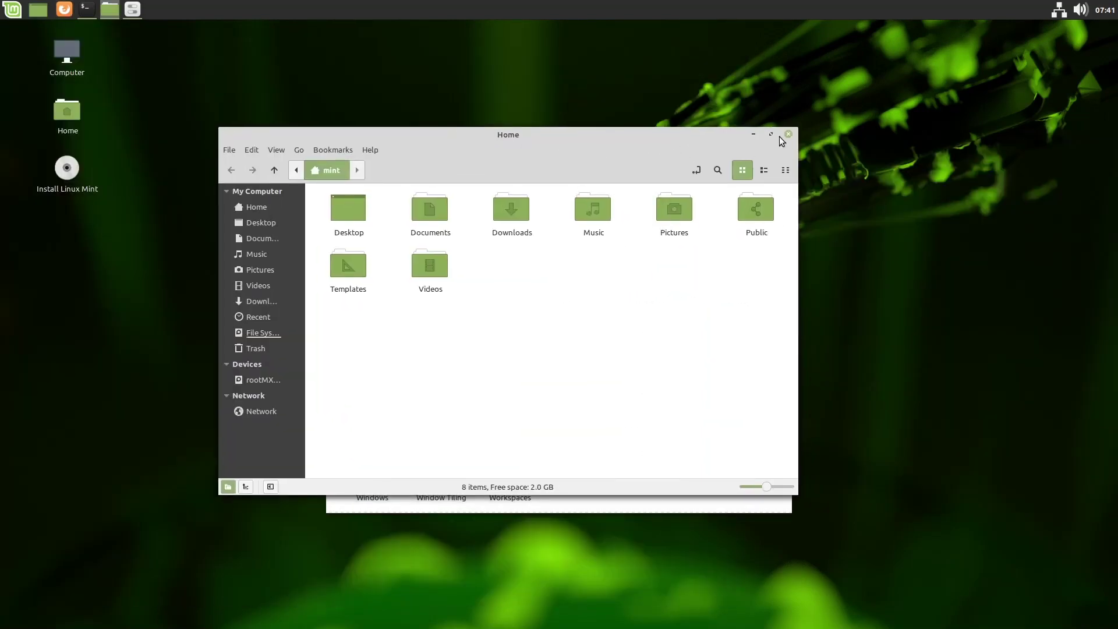
{"action": "left_click", "coordinate": [788, 134]}
{"action": "left_click", "coordinate": [734, 182]}
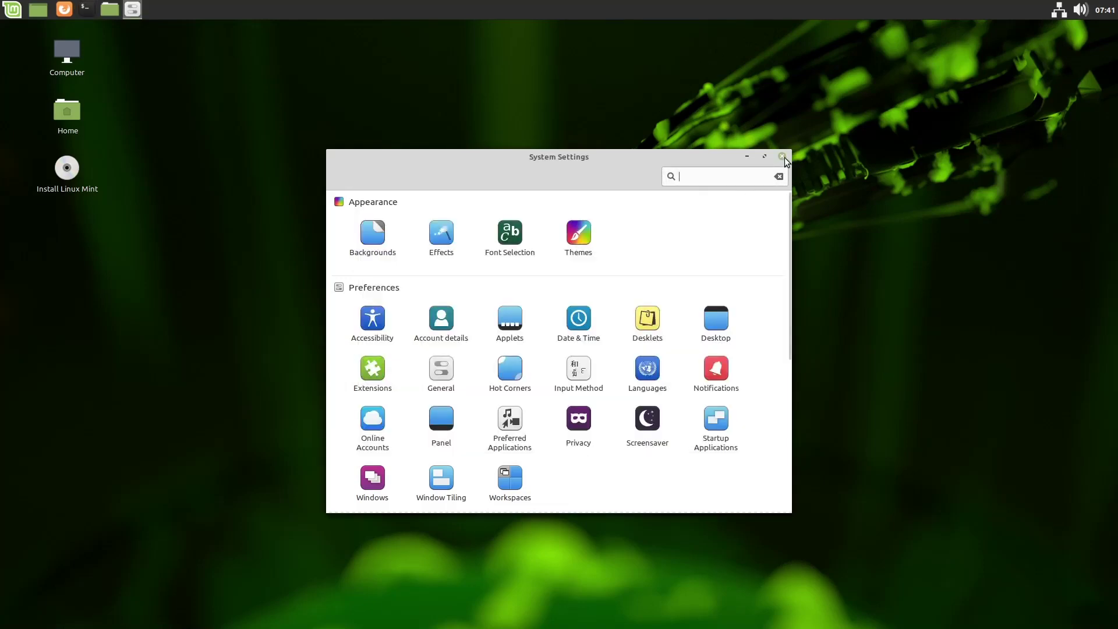
{"action": "left_click", "coordinate": [782, 156]}
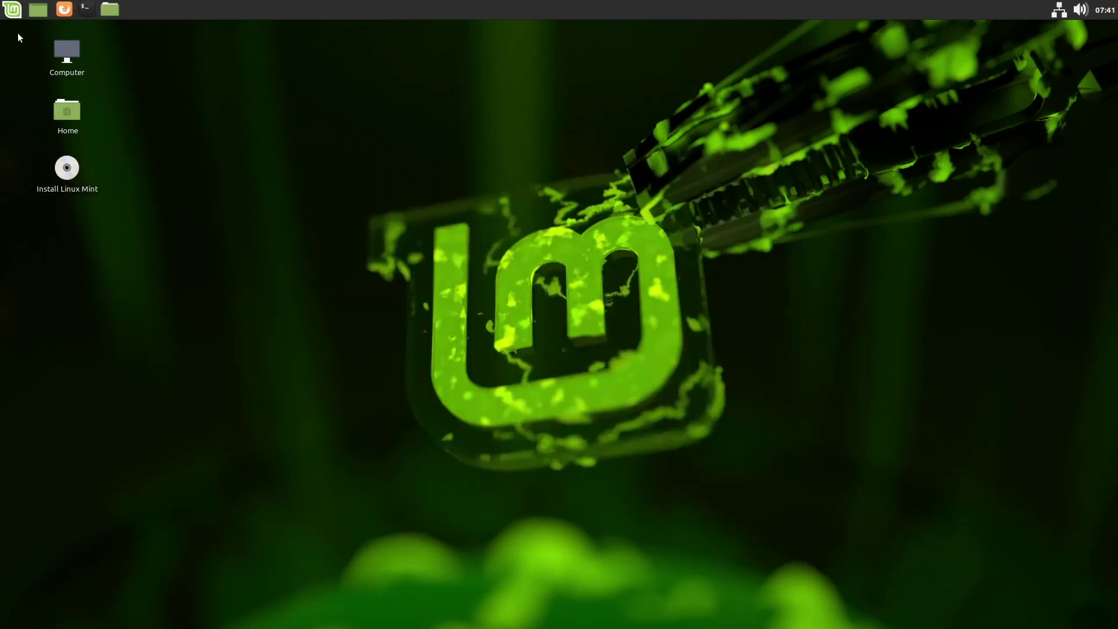
Open the Home folder and Software Manager, and arrange their windows next to each other
{"action": "left_click", "coordinate": [11, 9]}
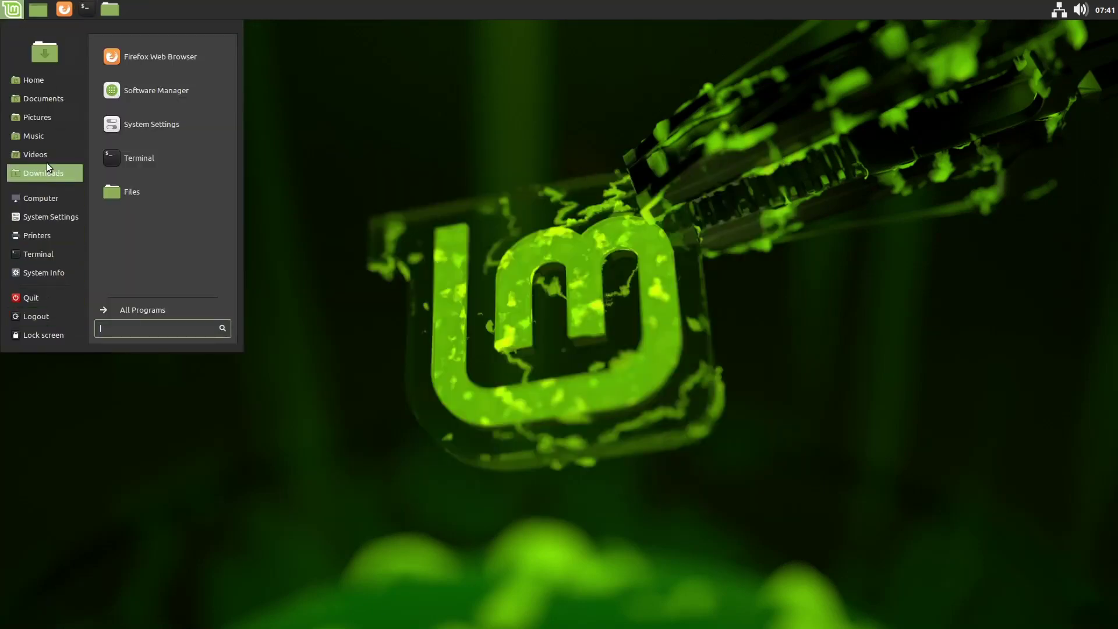
{"action": "left_click", "coordinate": [152, 101]}
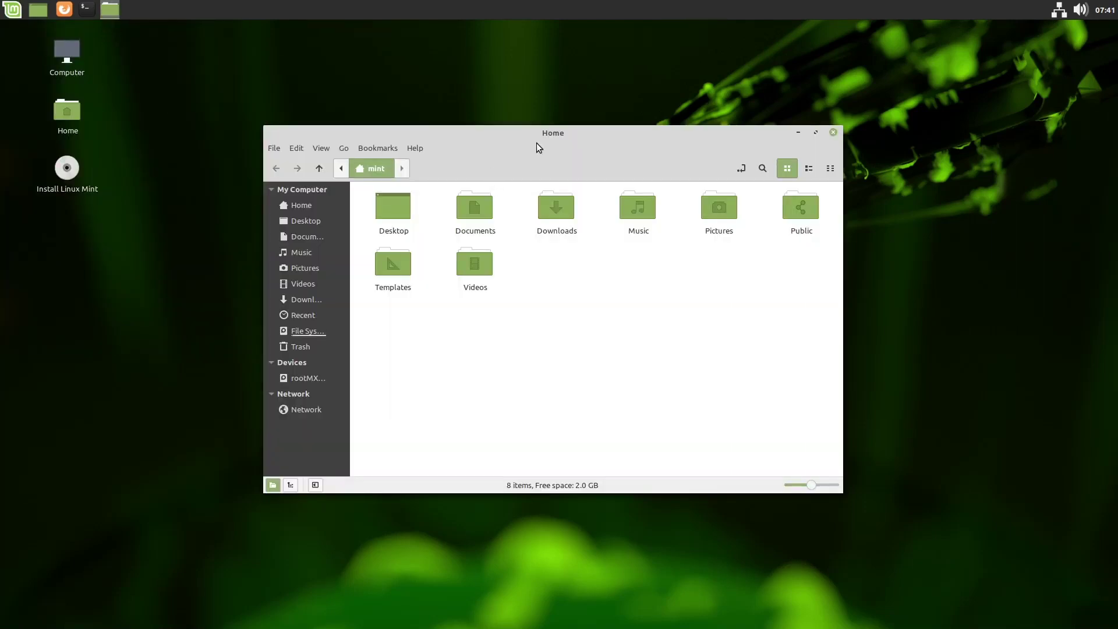
{"action": "left_click", "coordinate": [12, 10]}
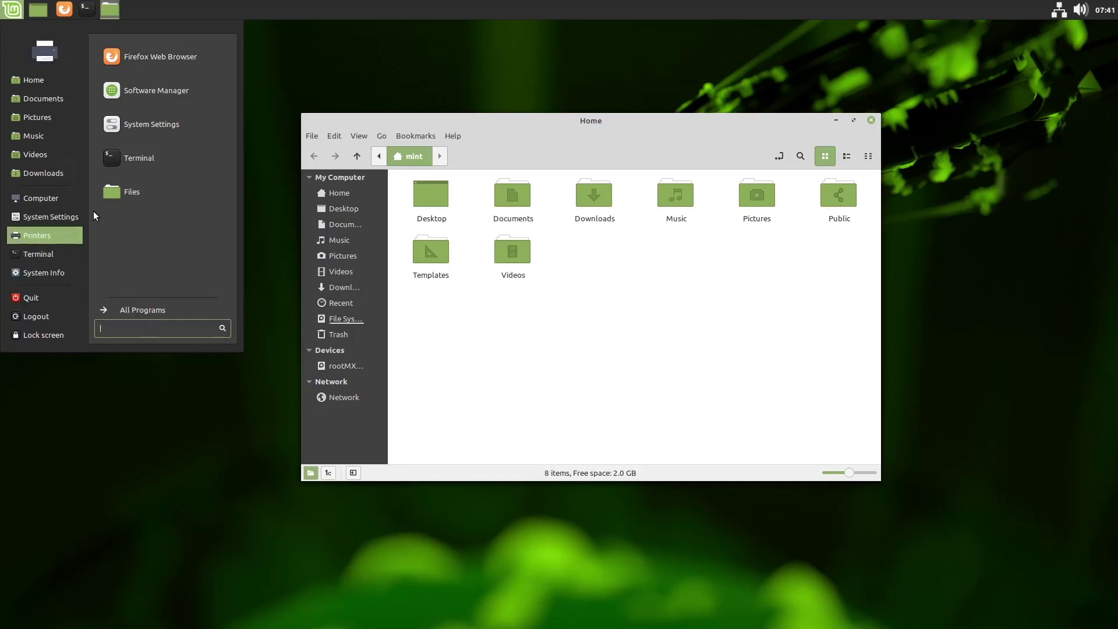
{"action": "left_click", "coordinate": [13, 11]}
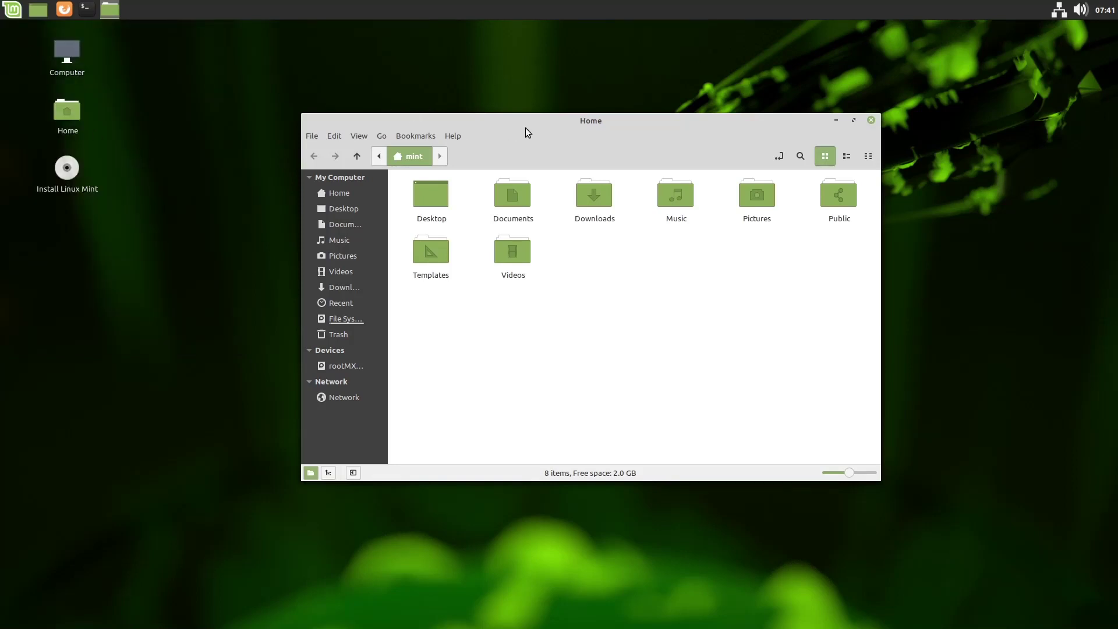
{"action": "left_click_drag", "start_coordinate": [526, 124], "coordinate": [361, 77]}
{"action": "left_click_drag", "start_coordinate": [617, 121], "coordinate": [771, 109]}
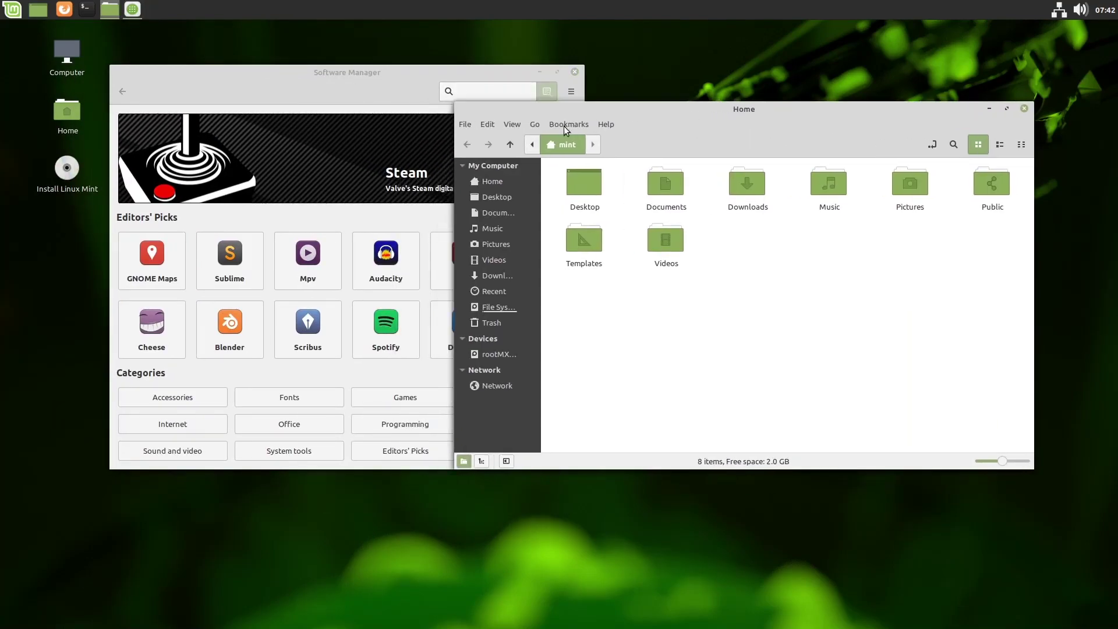
{"action": "mouse_move", "coordinate": [367, 81]}
{"action": "left_mouse_down"}
{"action": "mouse_move", "coordinate": [521, 84]}
{"action": "mouse_move", "coordinate": [439, 97]}
{"action": "mouse_move", "coordinate": [407, 78]}
{"action": "mouse_move", "coordinate": [297, 79]}
{"action": "mouse_move", "coordinate": [605, 78]}
{"action": "mouse_move", "coordinate": [376, 82]}
{"action": "left_mouse_up"}
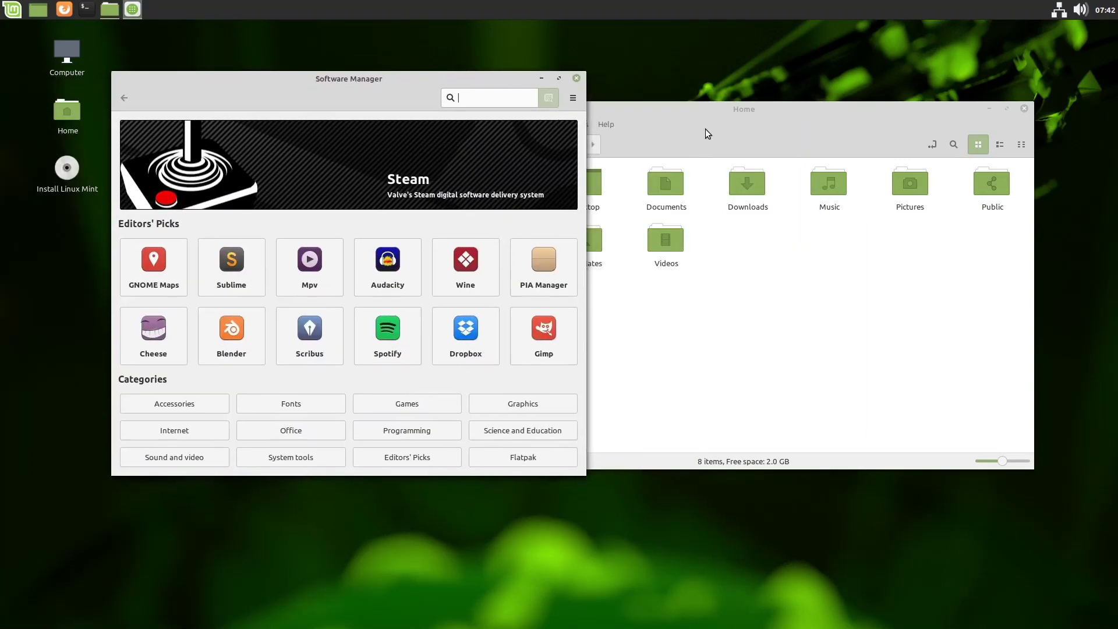
Close Software Manager, then move the Home window aside and close it
{"action": "left_click", "coordinate": [576, 78]}
{"action": "left_click_drag", "start_coordinate": [756, 124], "coordinate": [436, 124]}
{"action": "left_click", "coordinate": [706, 109]}
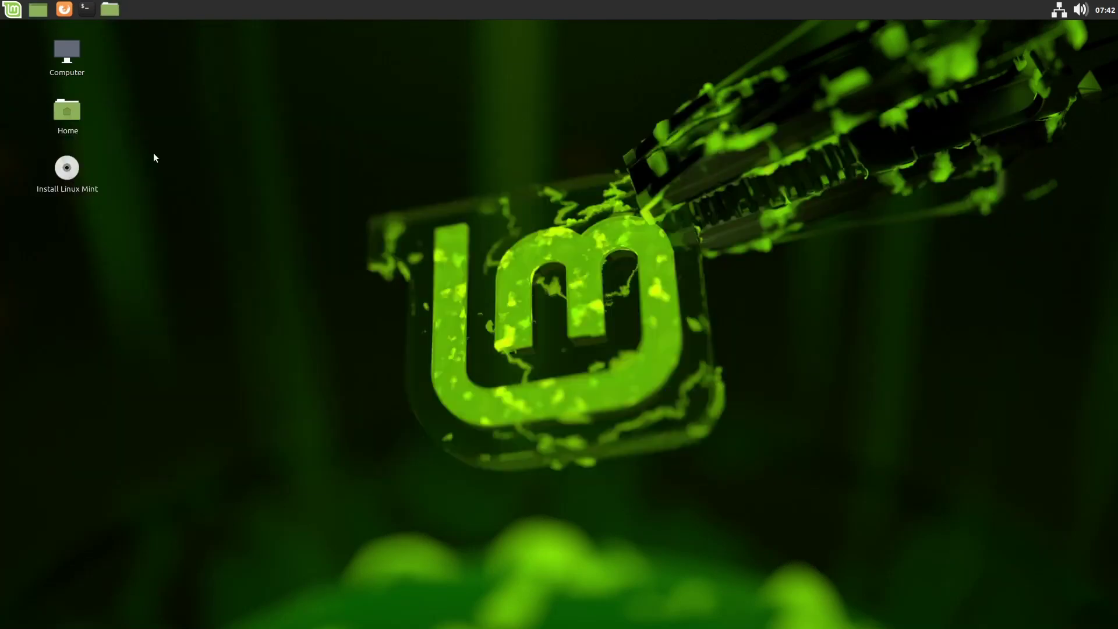
Open Software Manager again, look over its front page and the menu's favorites, and close it
{"action": "left_click", "coordinate": [11, 9]}
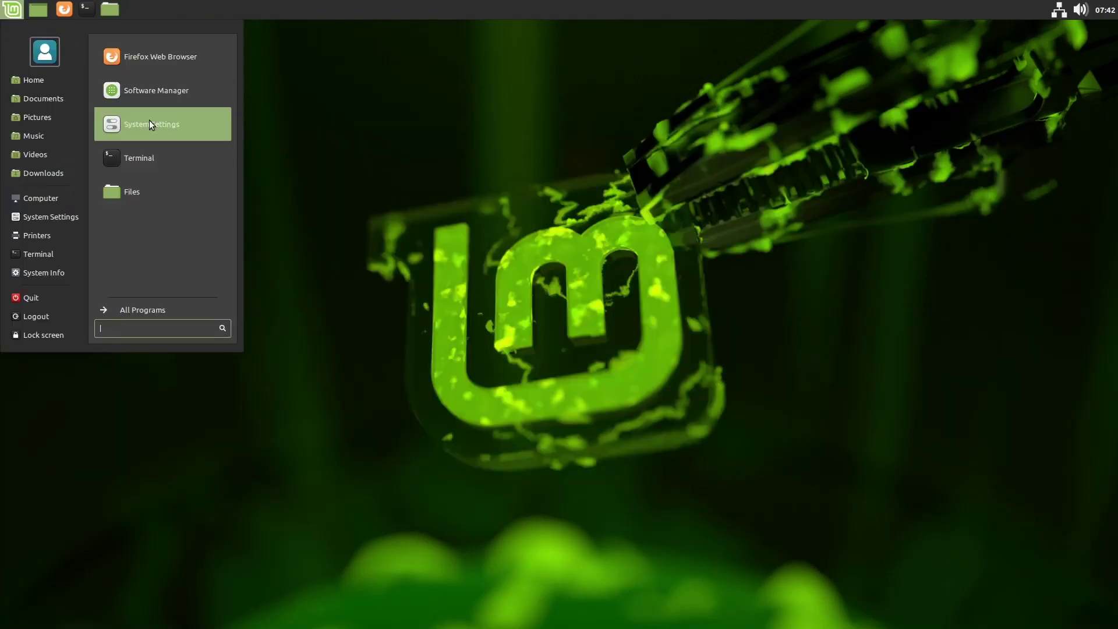
{"action": "left_click", "coordinate": [402, 156]}
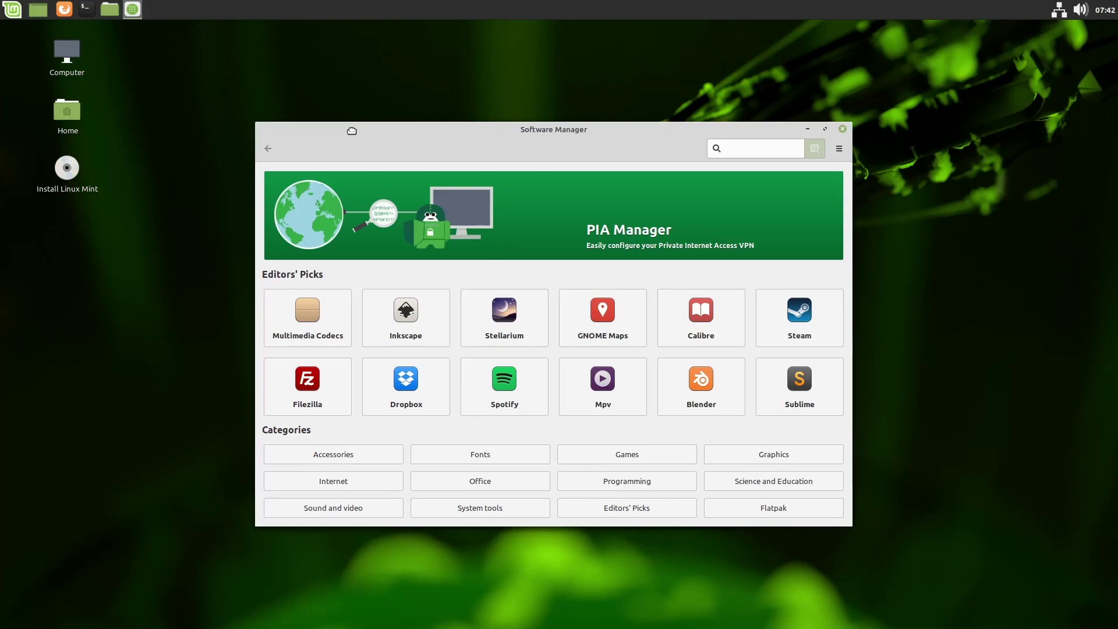
{"action": "left_click_drag", "start_coordinate": [352, 130], "coordinate": [517, 101]}
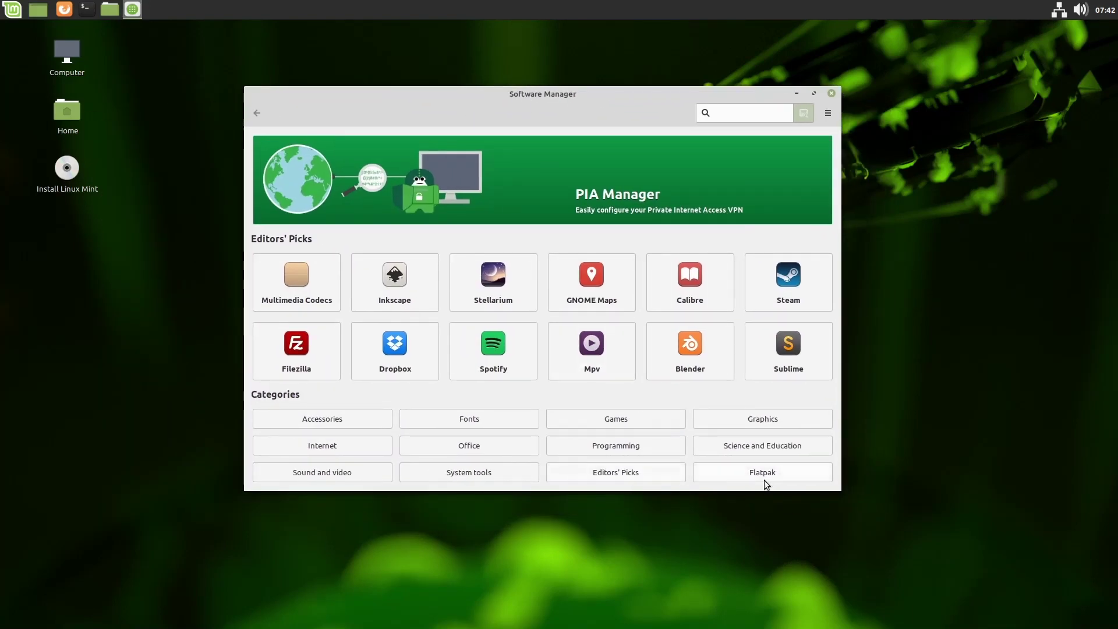
{"action": "left_click", "coordinate": [13, 10]}
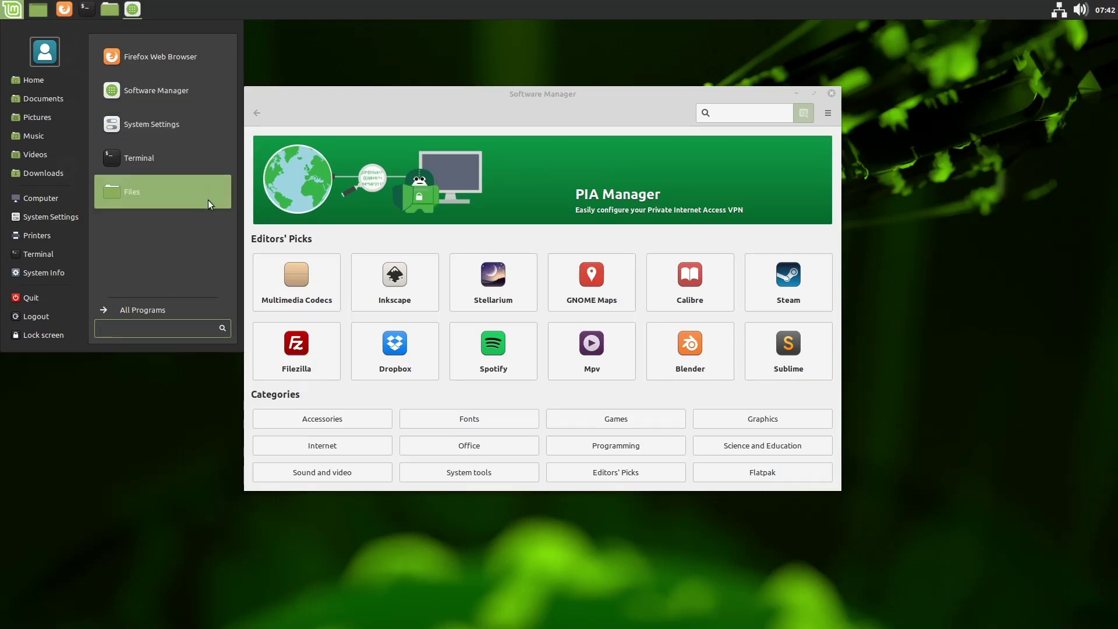
{"action": "left_click", "coordinate": [580, 96]}
{"action": "left_click_drag", "start_coordinate": [580, 96], "coordinate": [533, 91]}
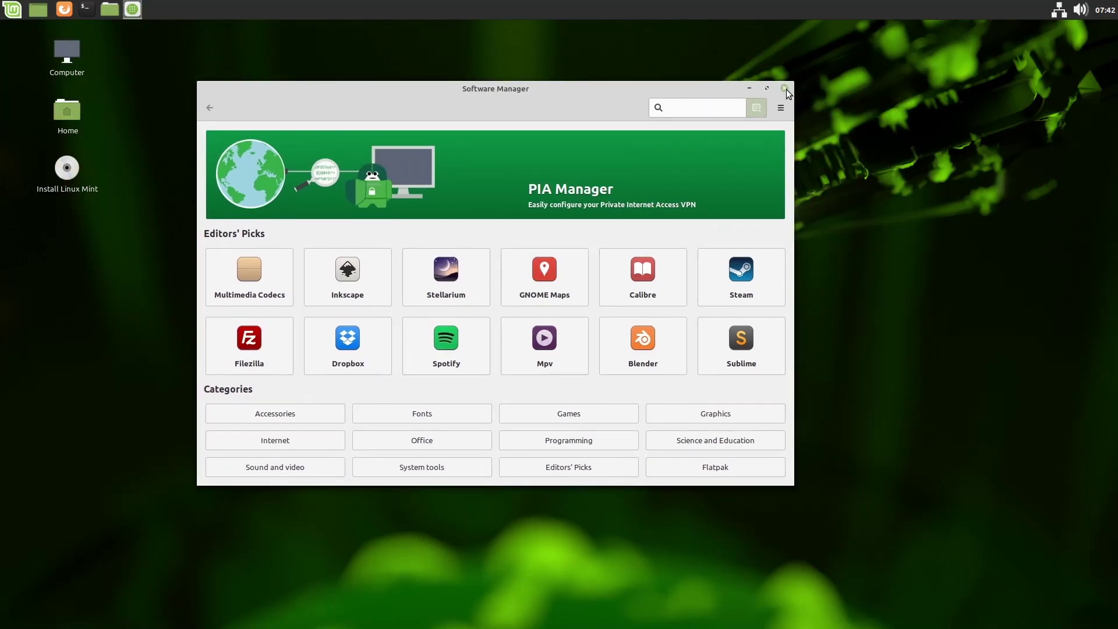
{"action": "left_click", "coordinate": [785, 88]}
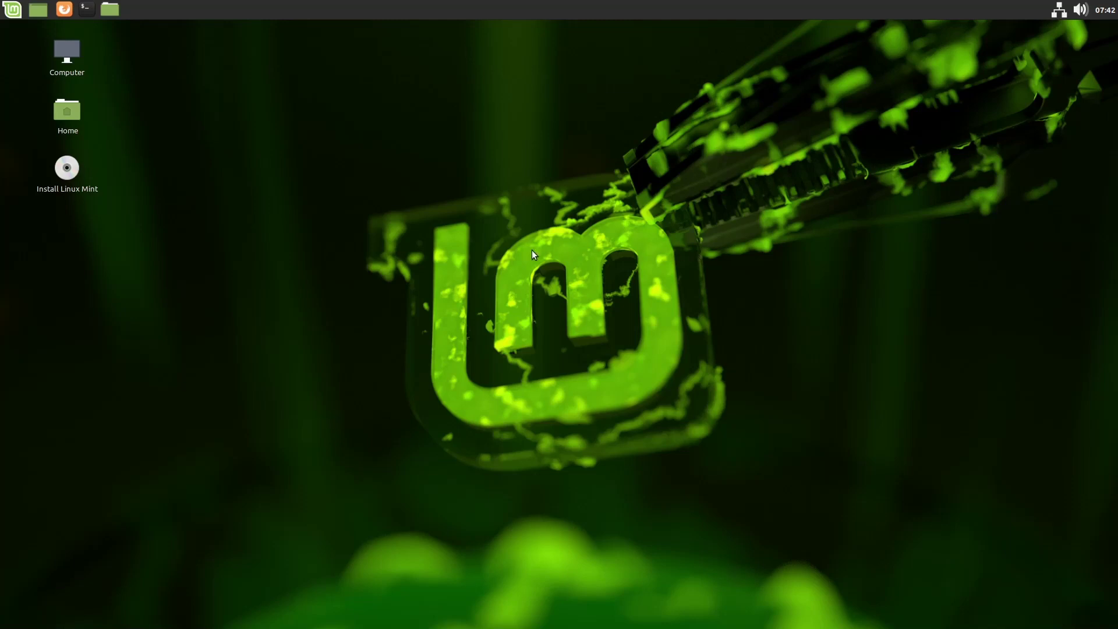
Open the Home folder from the desktop, move its window around and close it
{"action": "double_click", "coordinate": [69, 114]}
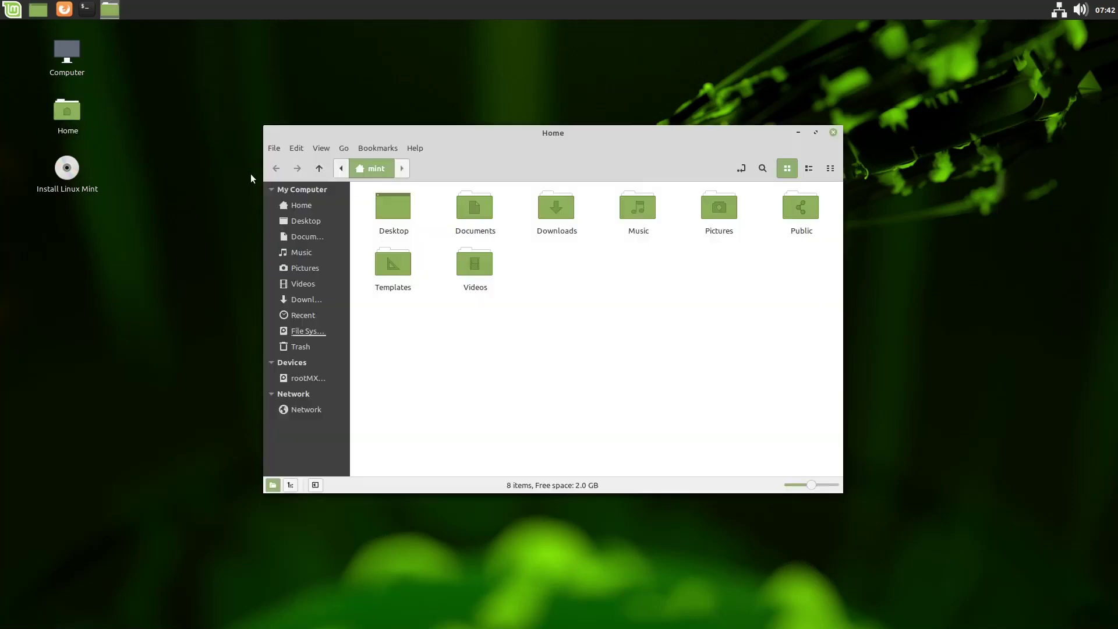
{"action": "left_click_drag", "start_coordinate": [567, 145], "coordinate": [371, 145]}
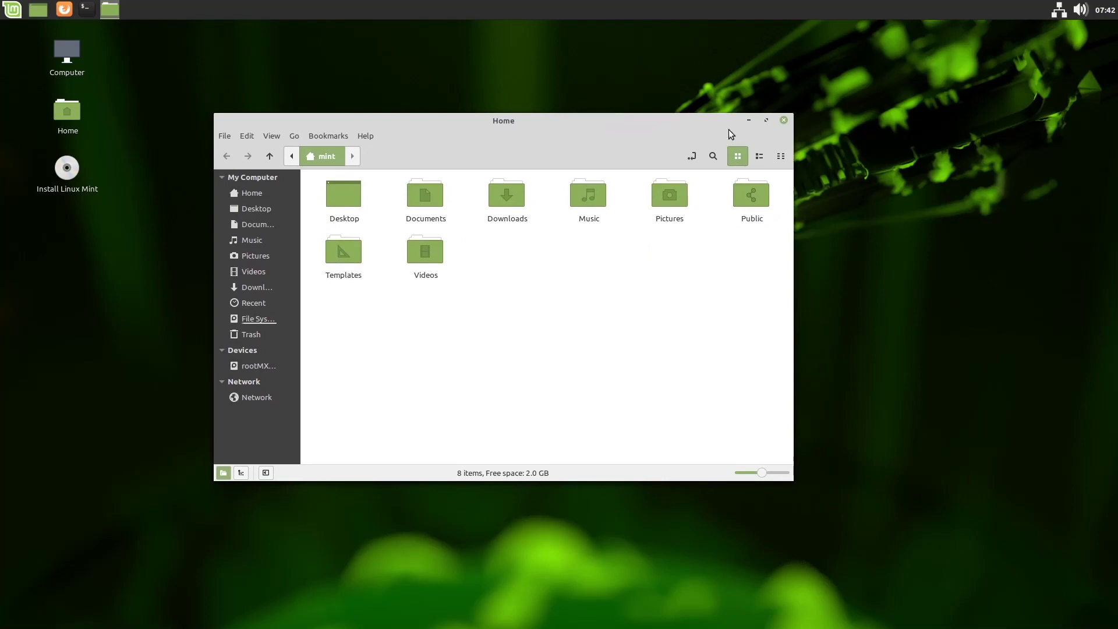
{"action": "left_click", "coordinate": [784, 126]}
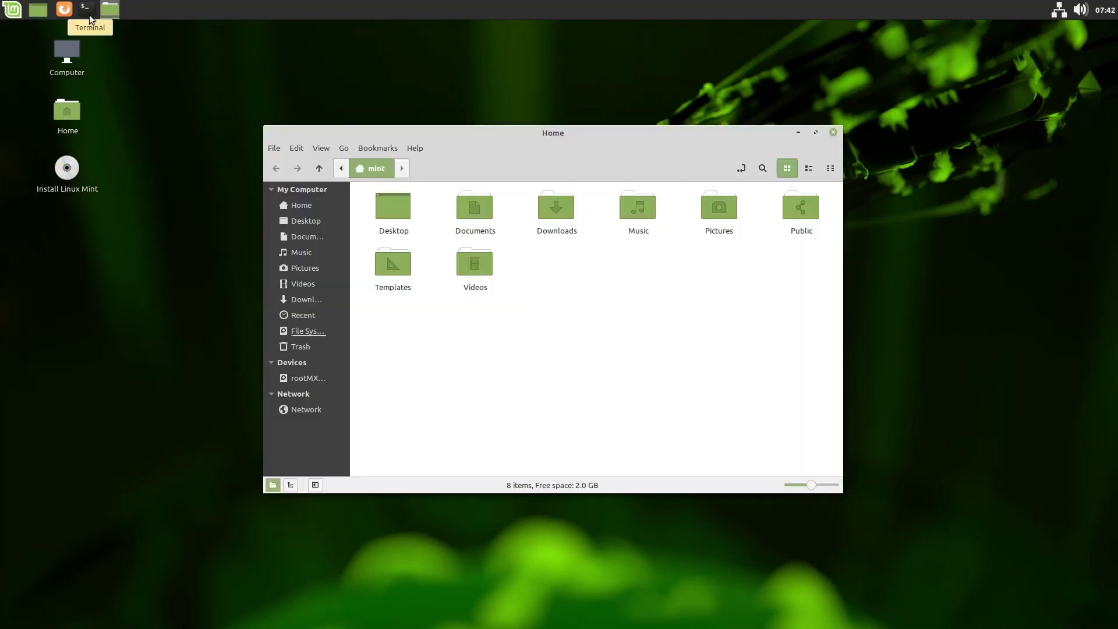
Open a terminal over the reopened Home folder window, then close both windows
{"action": "left_click", "coordinate": [89, 13]}
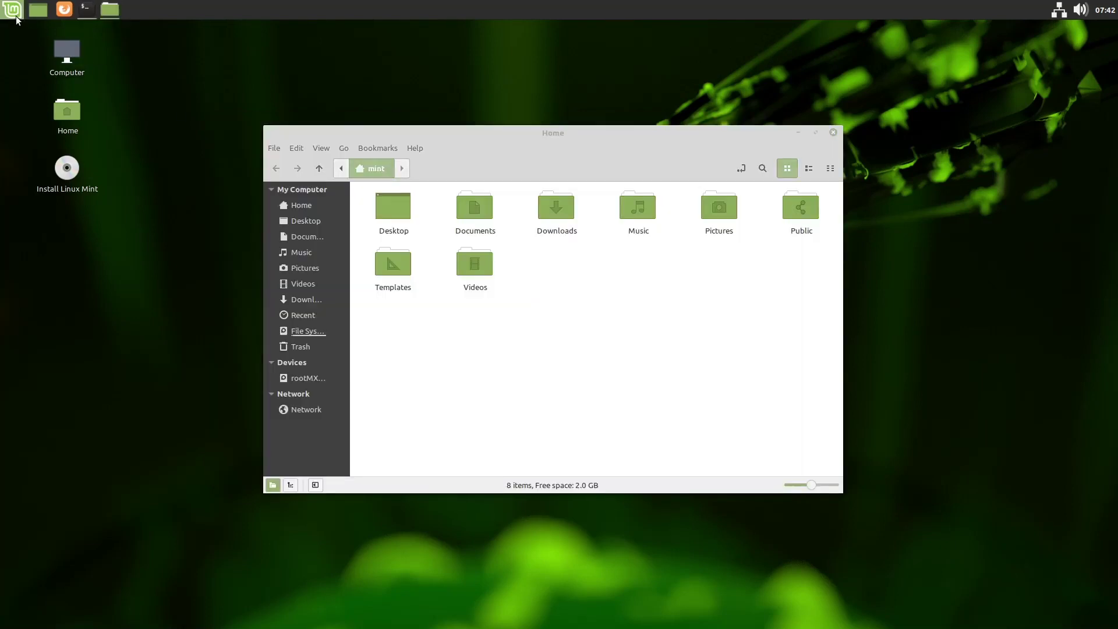
{"action": "left_click", "coordinate": [16, 16]}
{"action": "left_click", "coordinate": [683, 186]}
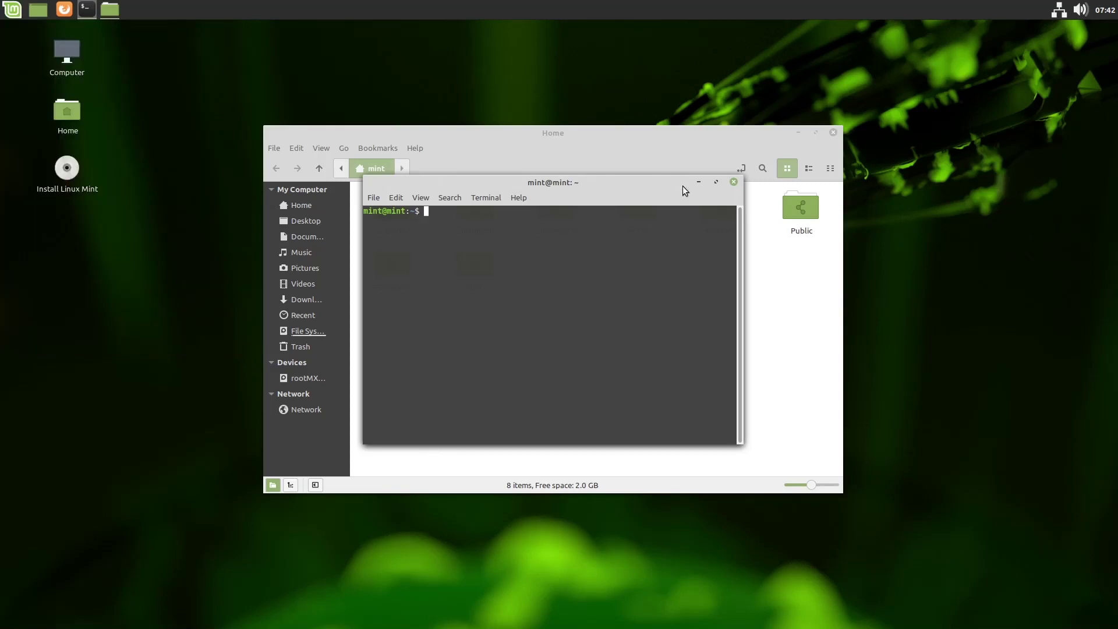
{"action": "left_click", "coordinate": [735, 183]}
{"action": "left_click", "coordinate": [833, 132]}
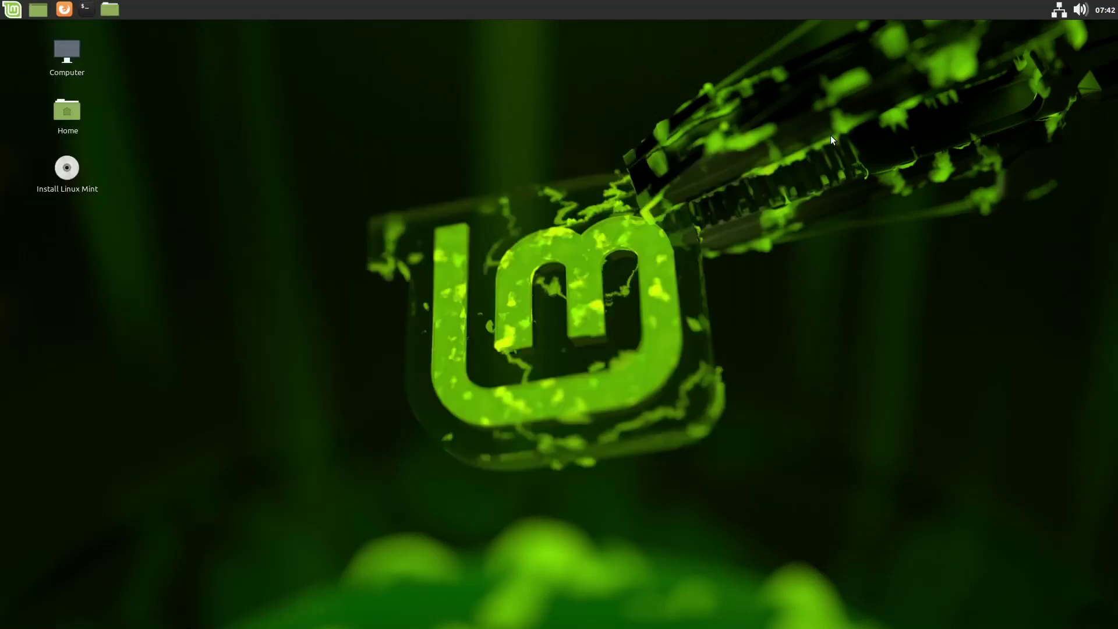